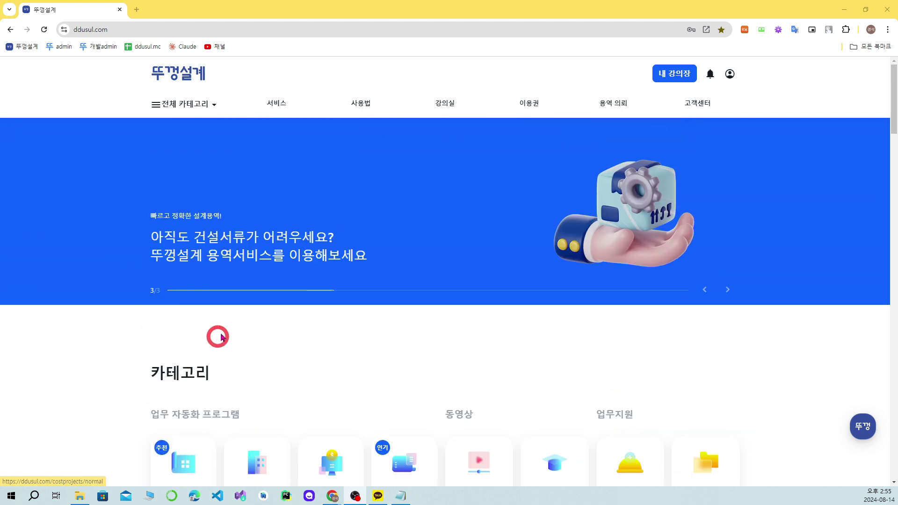
Open the 설계내역 service to show the 나의 설계내역 project list
mouse_move(269, 106)
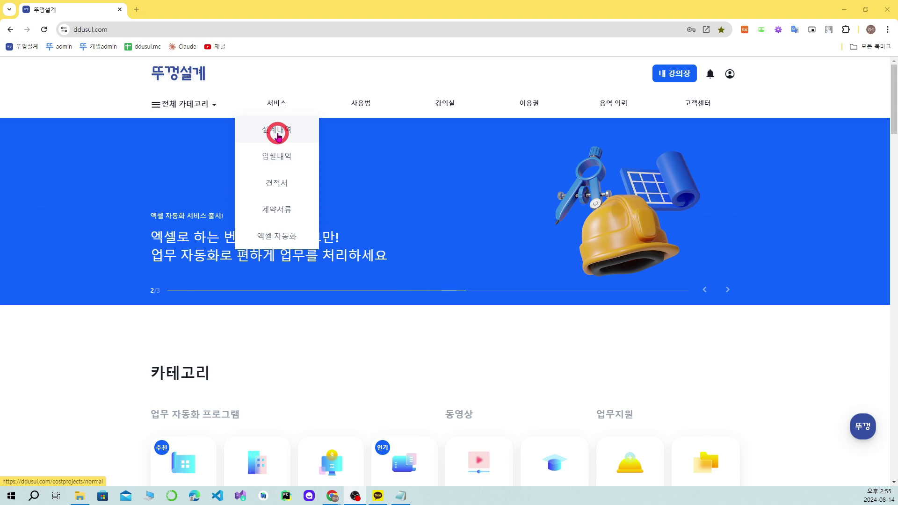
left_click(279, 137)
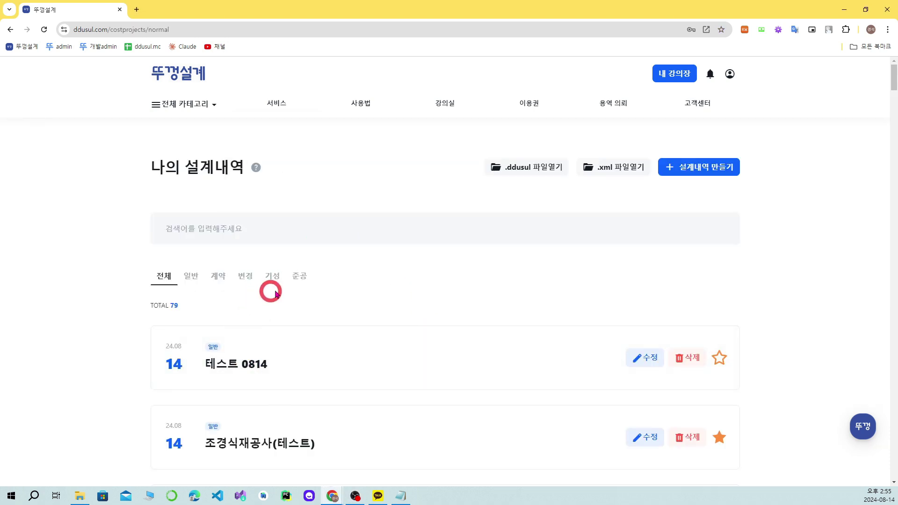
left_click_drag(163, 171, 410, 176)
left_click(402, 168)
View the 프로젝트 선택 page of the 테스트 0814 project and return to the project list
scroll(379, 324, "down", 1)
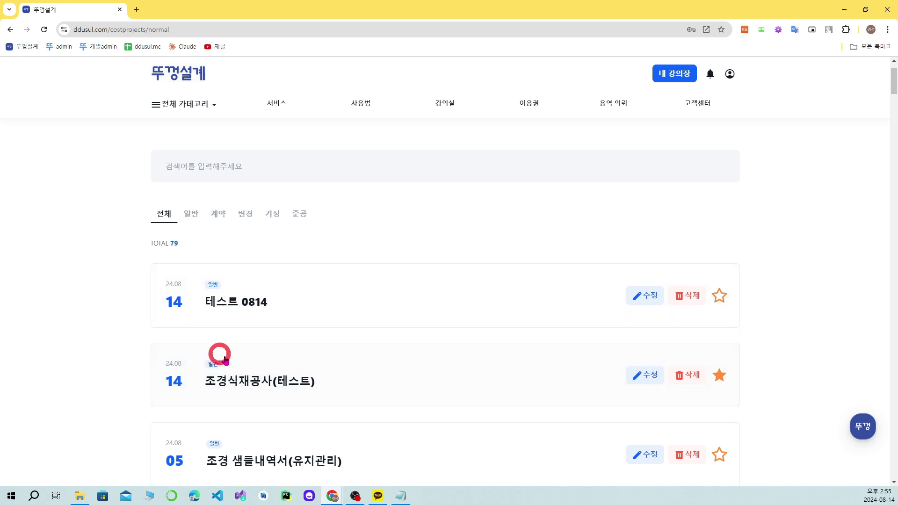
left_click(252, 292)
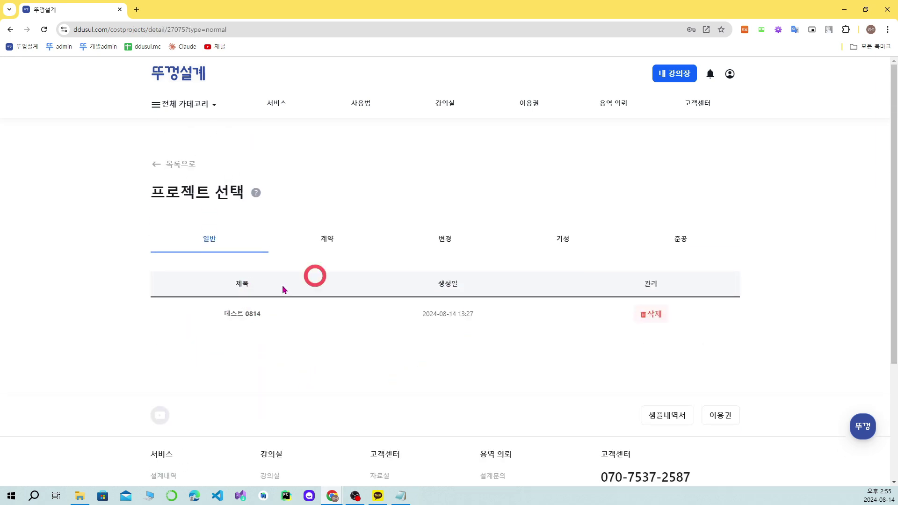
left_click(168, 166)
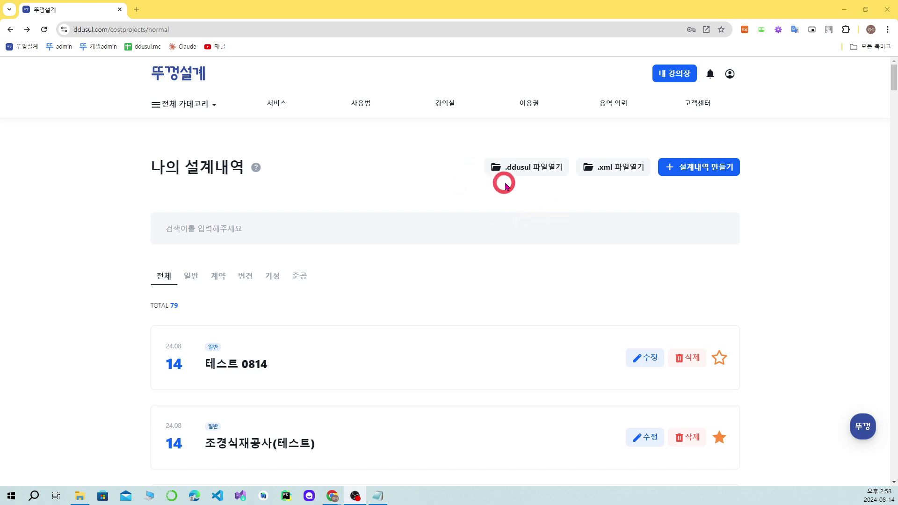
View the .ddusul file opening dialog and close it without choosing a file
left_click(511, 167)
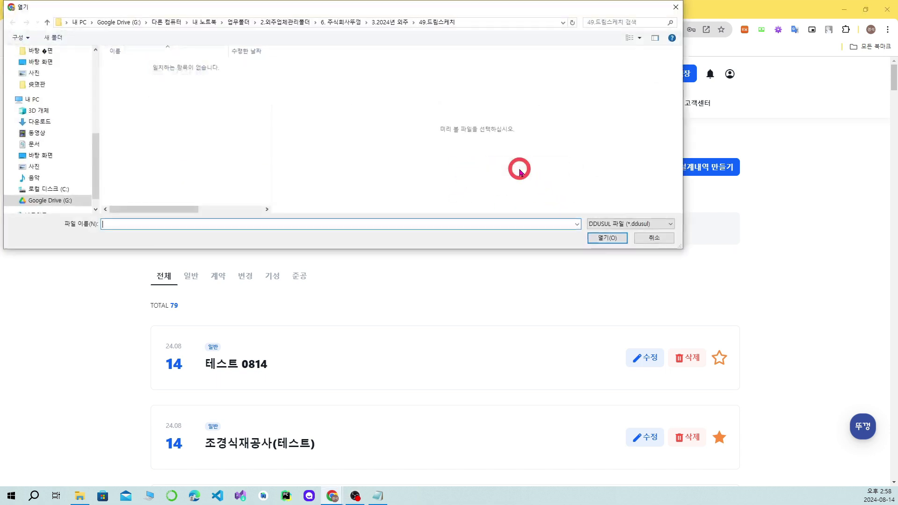
left_click(675, 8)
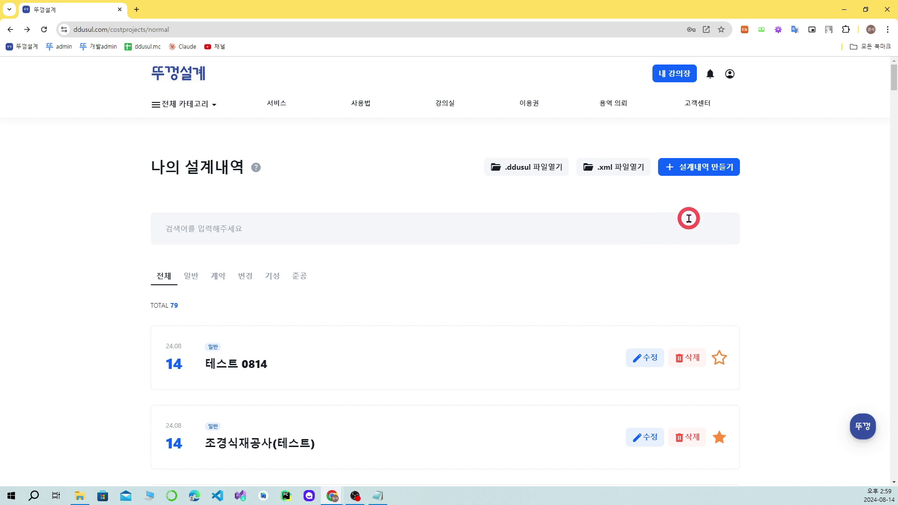
Start a new design project named 내역서만들기 and set its 공종 to 건축
left_click(688, 172)
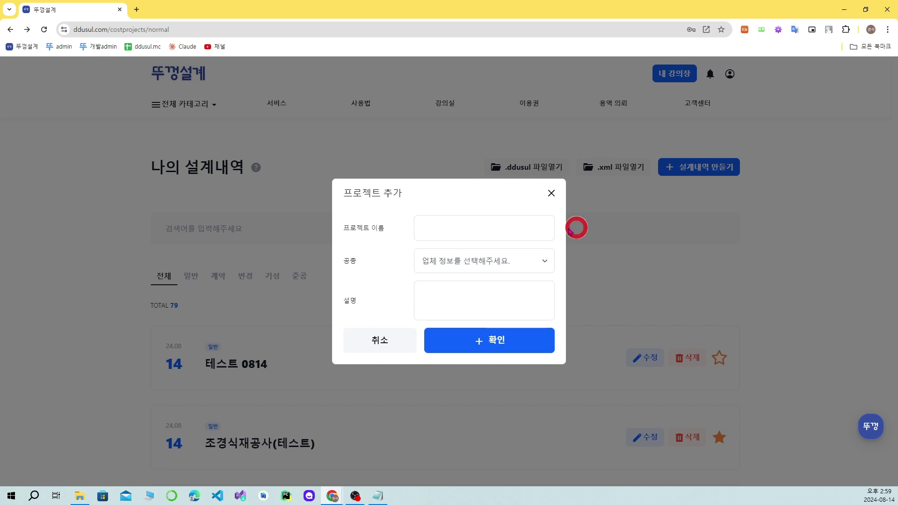
left_click(532, 232)
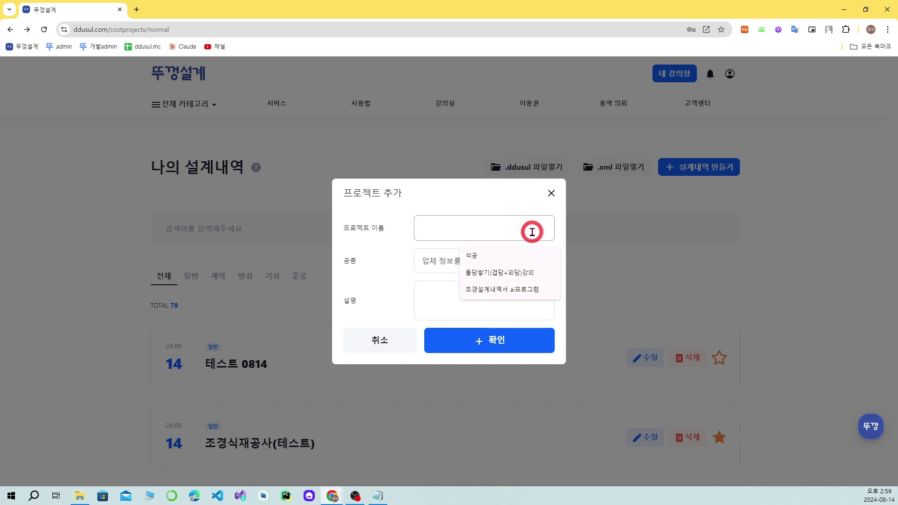
type("ㄴ")
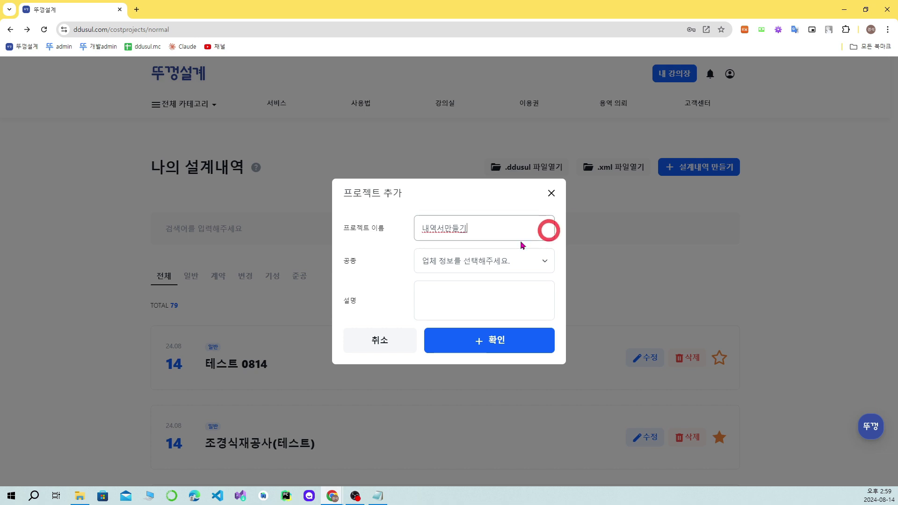
left_click(356, 258)
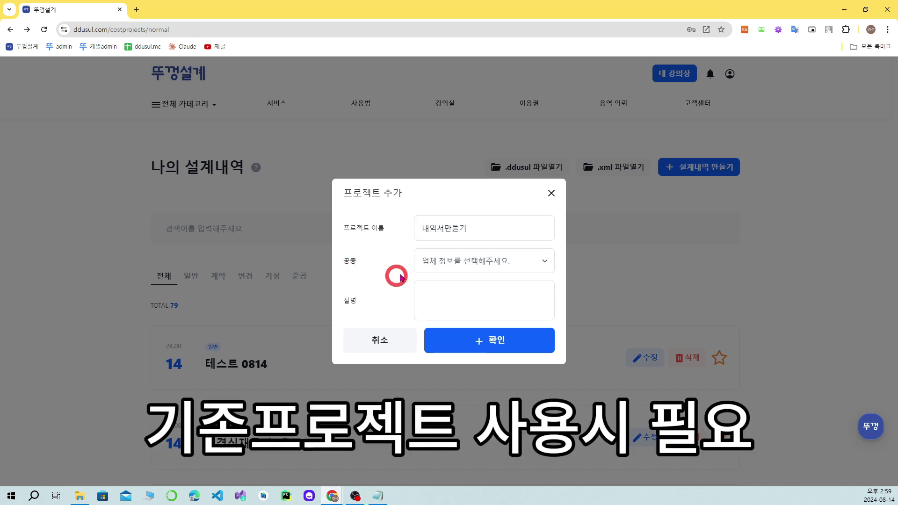
left_click(440, 264)
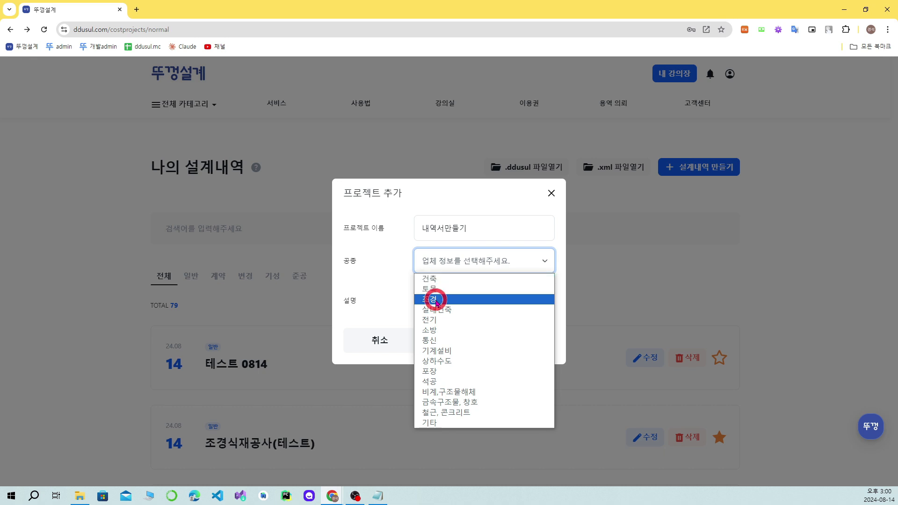
left_click(454, 279)
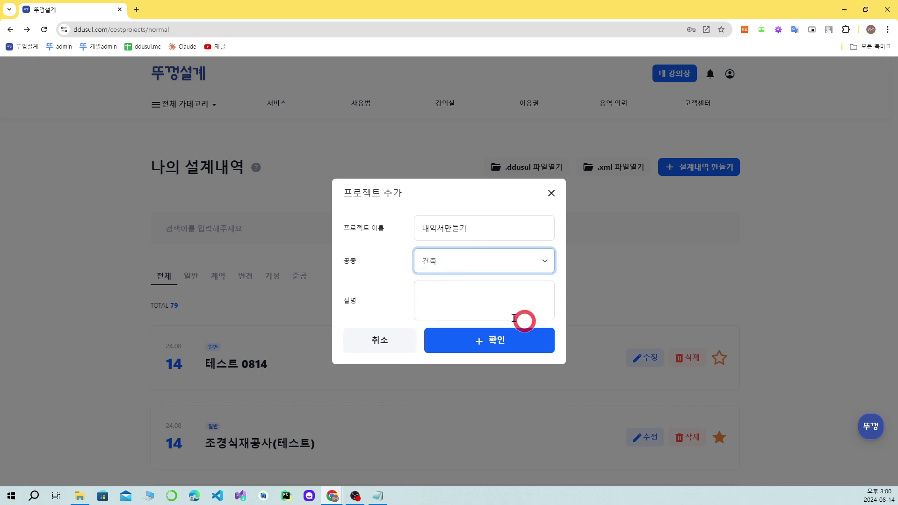
Enter the description "이 공사는 가설공사 및 석공사 관련 내용이 있습니다." and create the project
left_click(532, 306)
type("이 공사는 가설공사 및 석")
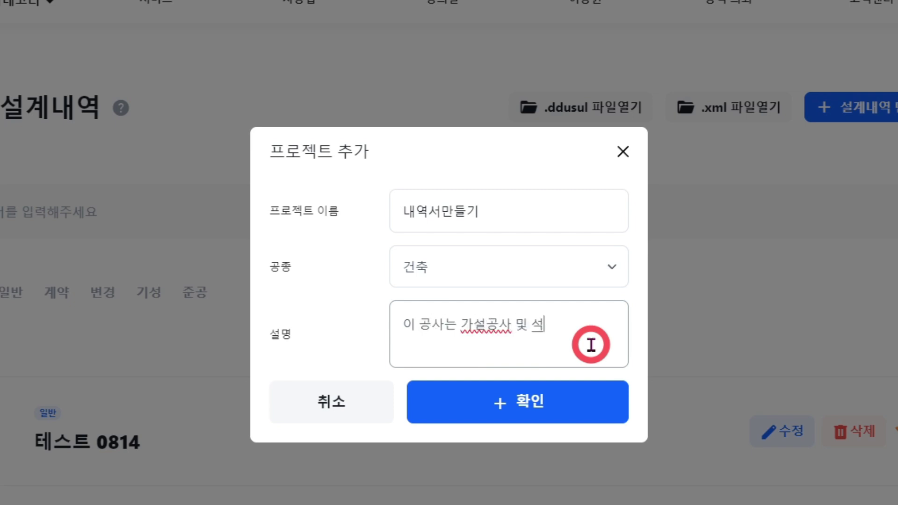
type("용이 있습니다.")
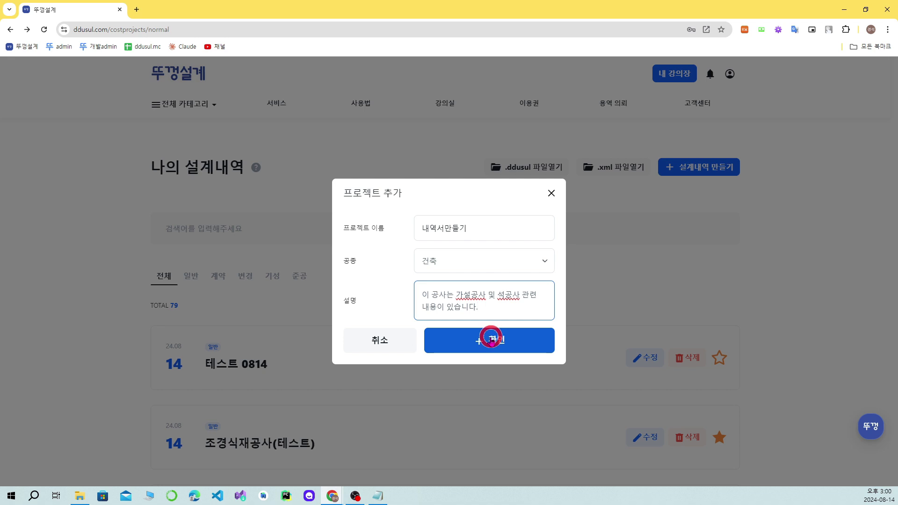
left_click(491, 339)
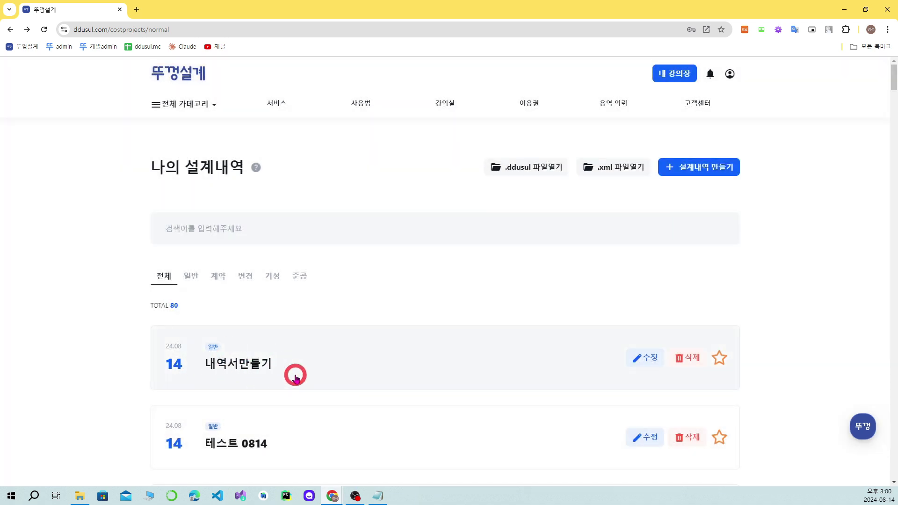
Check the 내역서만들기 project's name, 공종 and description in its edit dialog and close it without changes
left_click(627, 358)
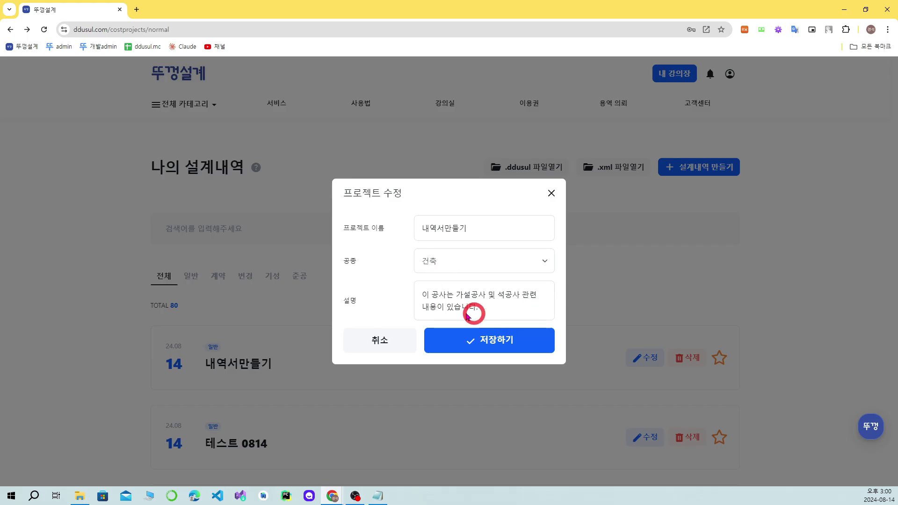
left_click(551, 193)
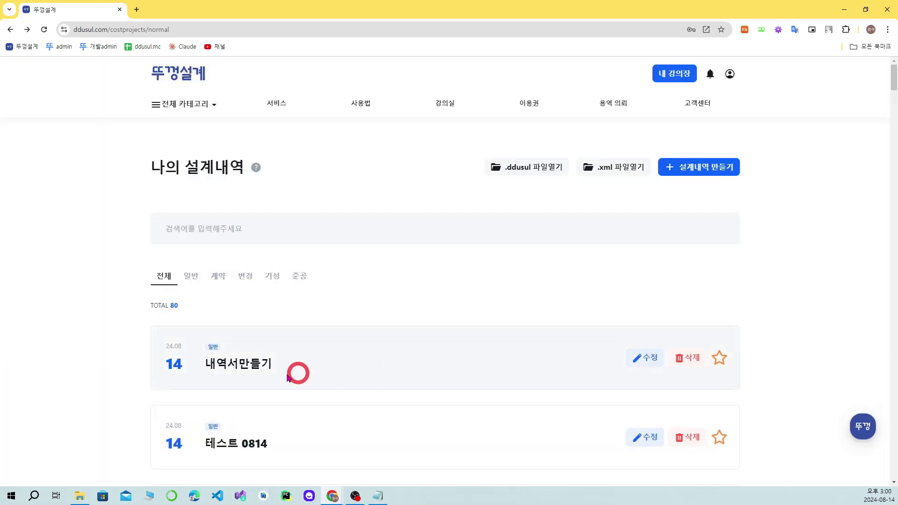
Open the 내역서만들기 project from the list to reach its 프로젝트 선택 page
left_click(333, 372)
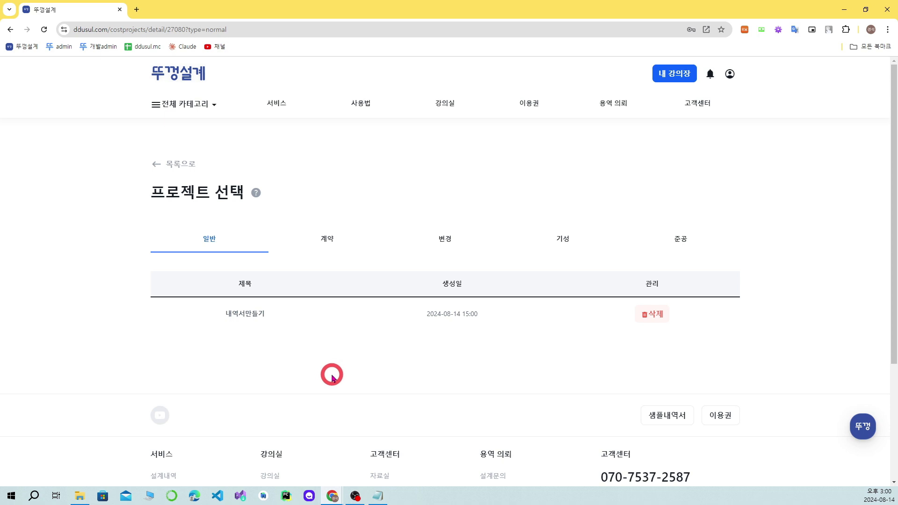
left_click_drag(151, 193, 360, 192)
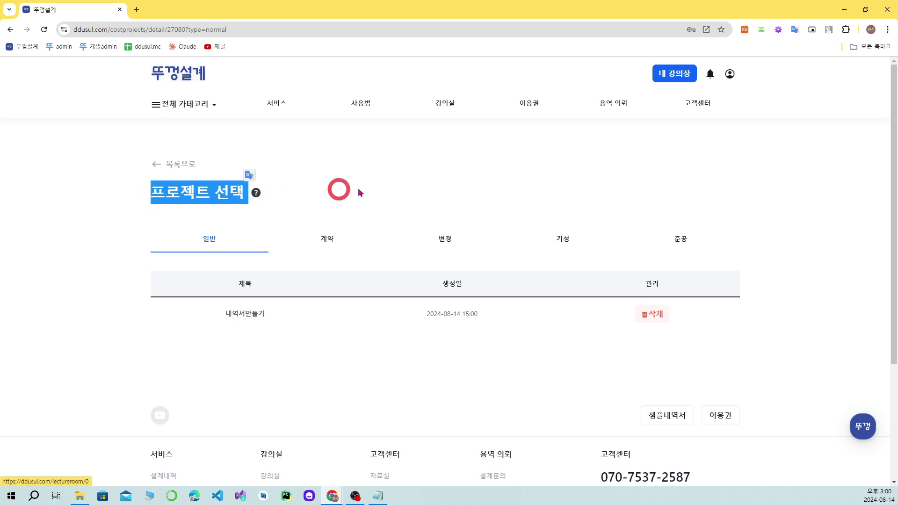
left_click(437, 178)
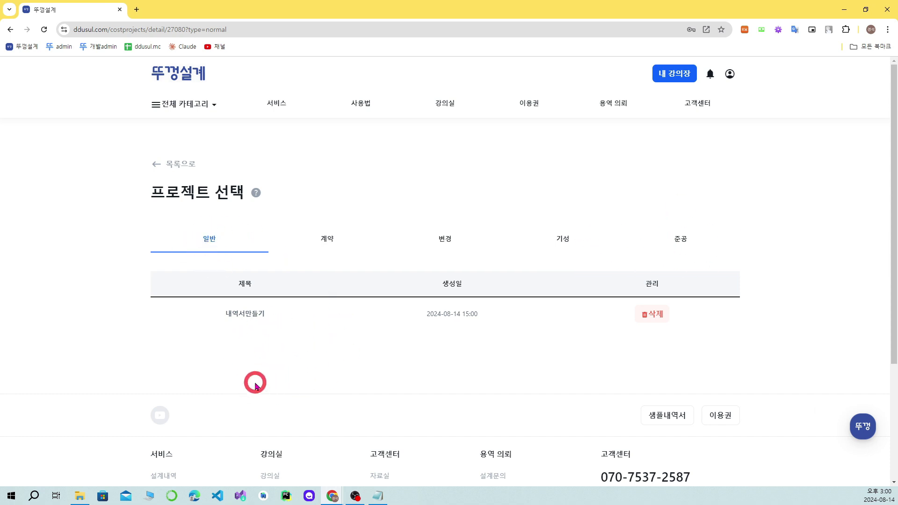
Look through the project's 계약, 변경, 기성 and 준공 categories
left_click(323, 237)
left_click(437, 238)
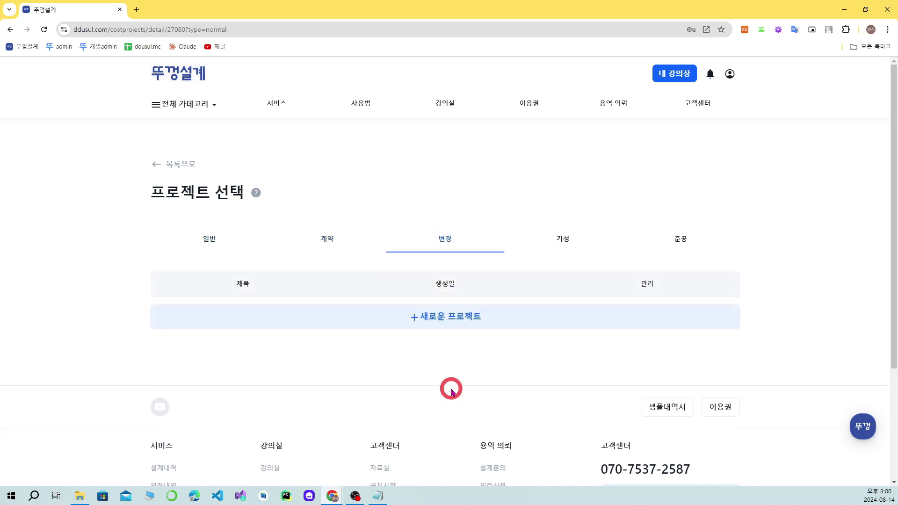
left_click(542, 250)
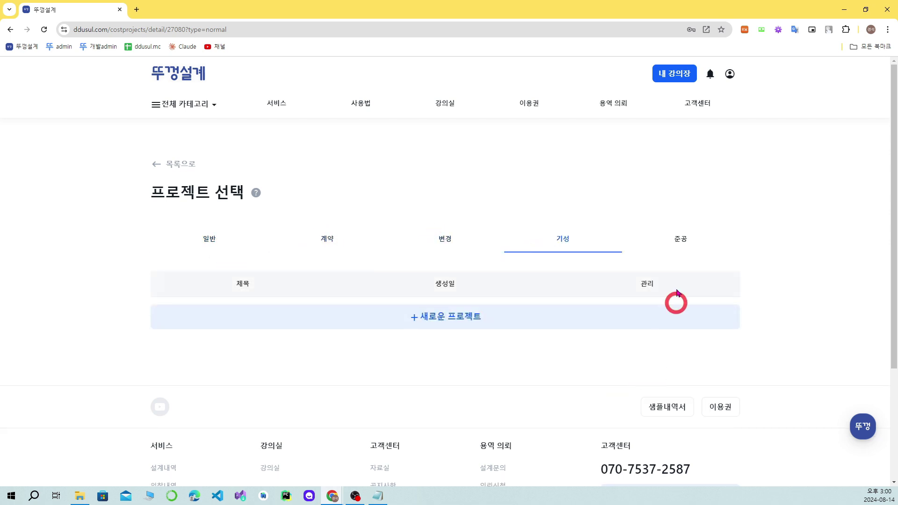
left_click(675, 237)
left_click(322, 238)
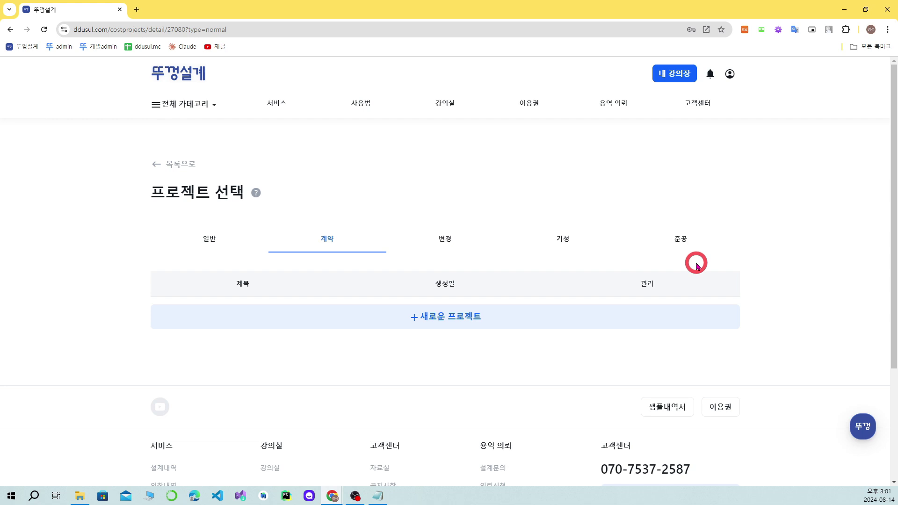
Open the 내역서만들기 document under 일반 and start adding a construction work (공사 추가) in 내역 설정
left_click(210, 241)
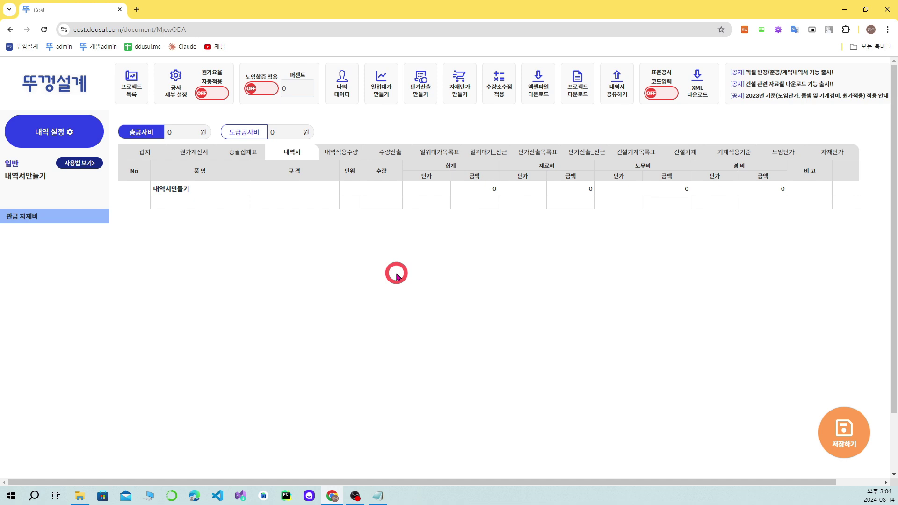
left_click(41, 135)
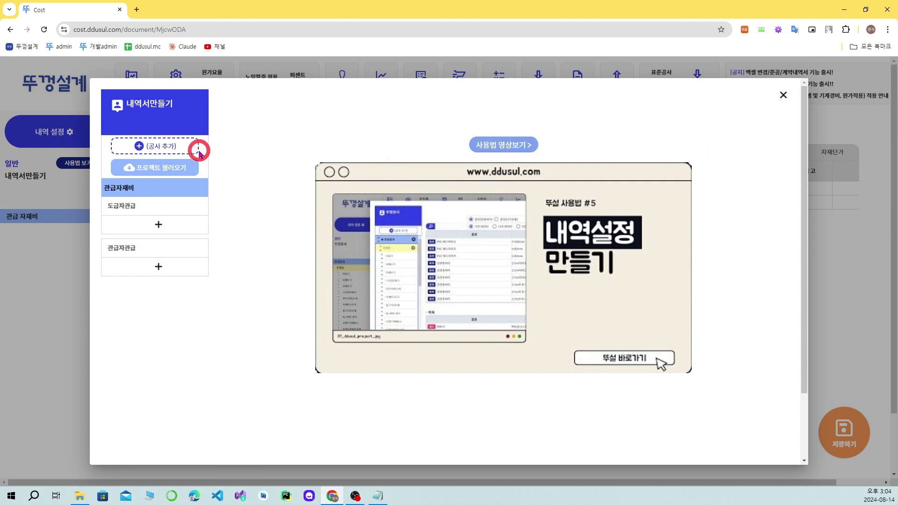
left_click(174, 148)
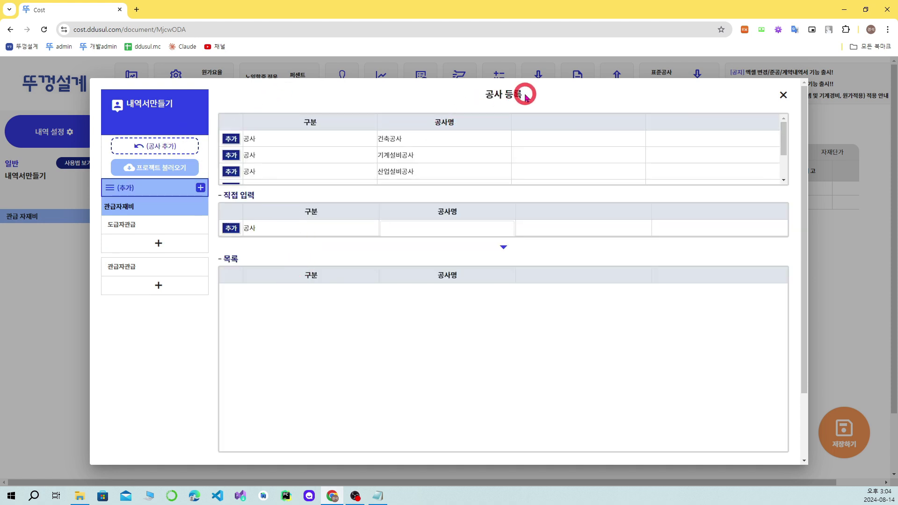
Examine the preset construction names and the direct-entry and added-items tables in 공사 등록
left_click_drag(482, 94, 524, 93)
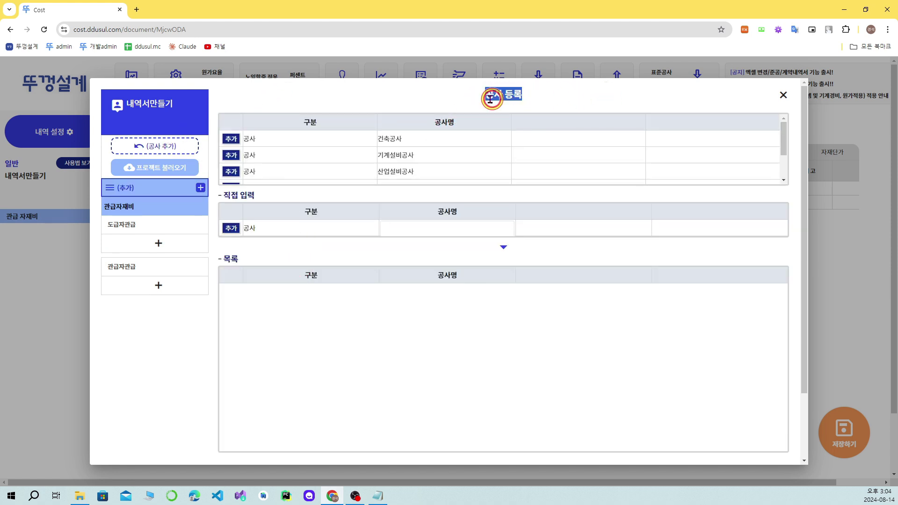
left_click(384, 139)
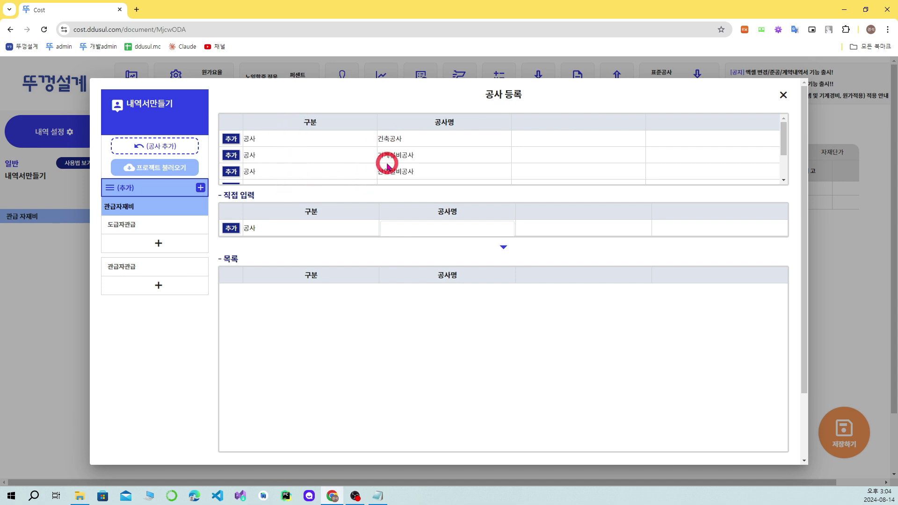
scroll(391, 159, "down", 1)
scroll(415, 148, "down", 1)
scroll(421, 187, "down", 2)
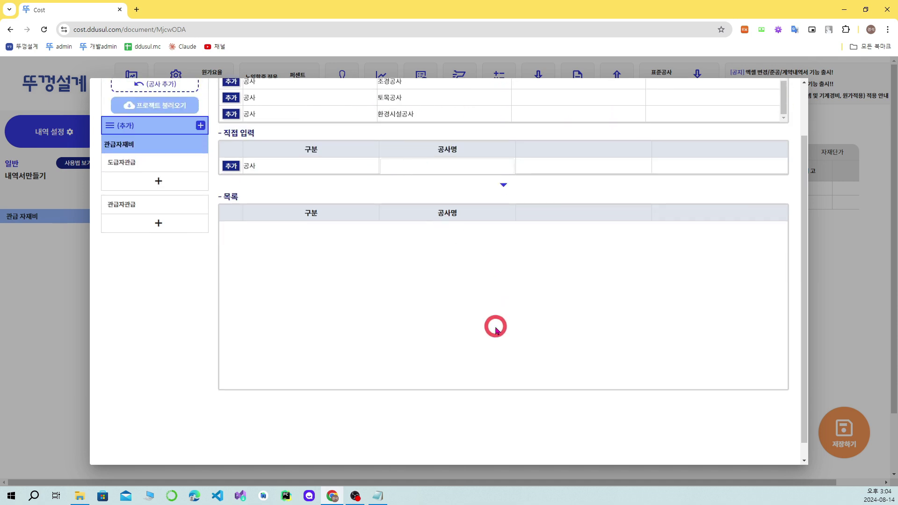
scroll(495, 330, "up", 2)
scroll(409, 165, "up", 2)
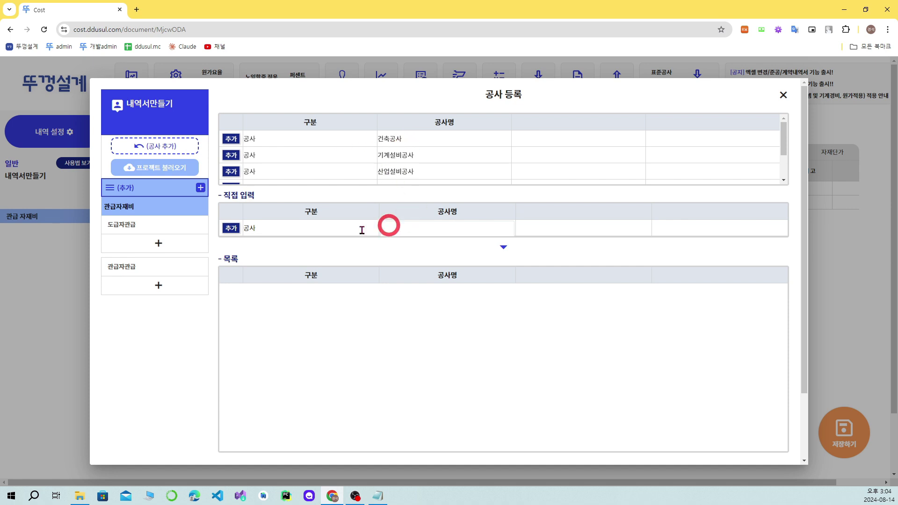
Add a construction work named 건축공사 through 직접 입력
left_click_drag(224, 195, 257, 195)
left_click(343, 199)
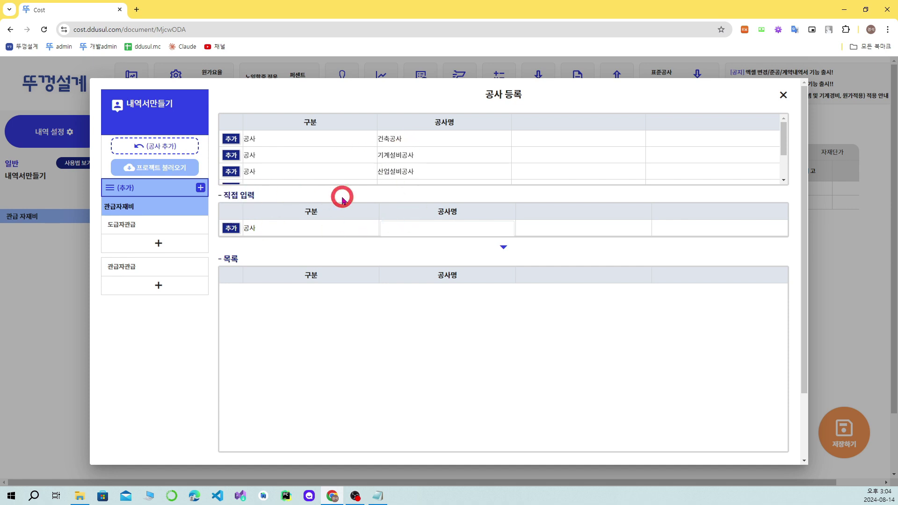
left_click(236, 196)
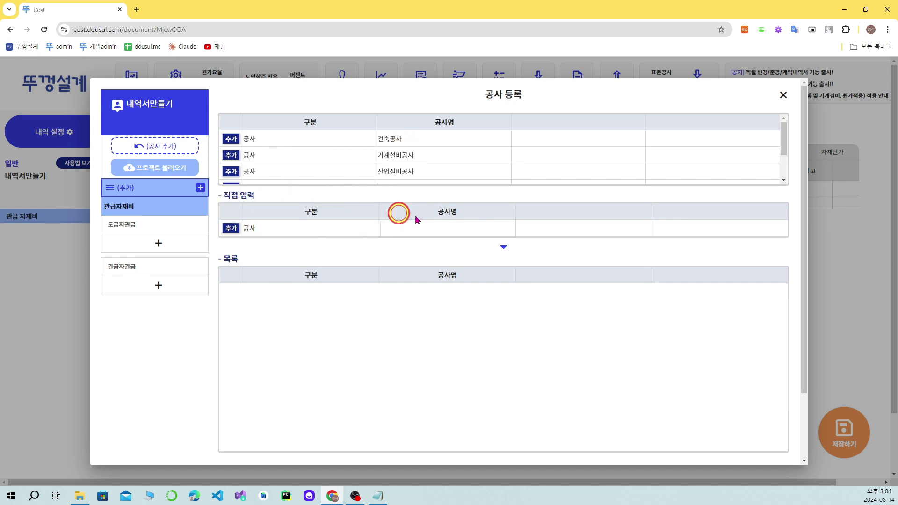
left_click(449, 229)
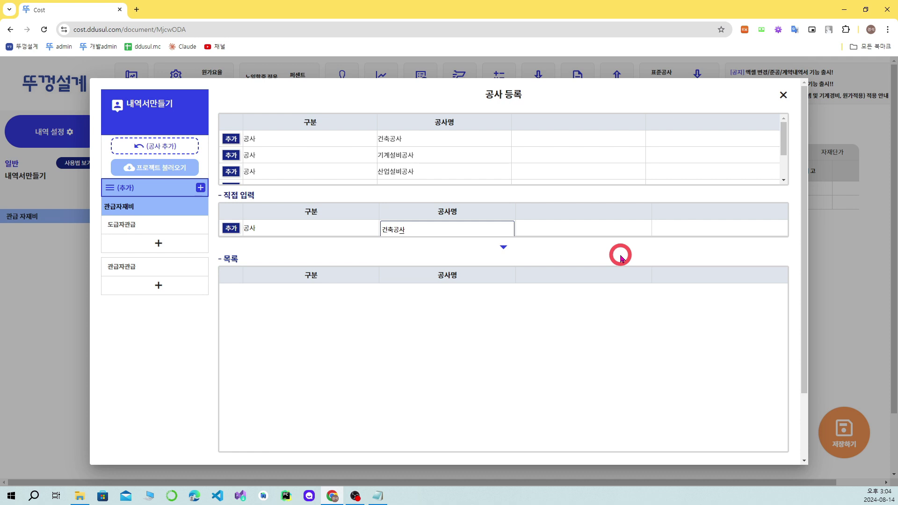
key("Return")
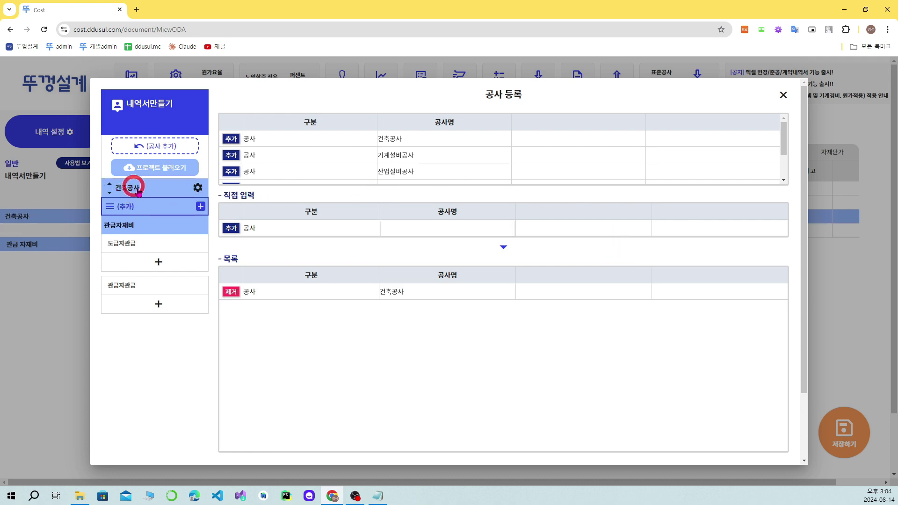
Add the detailed work type 가설공사 under 건축공사
left_click(116, 196)
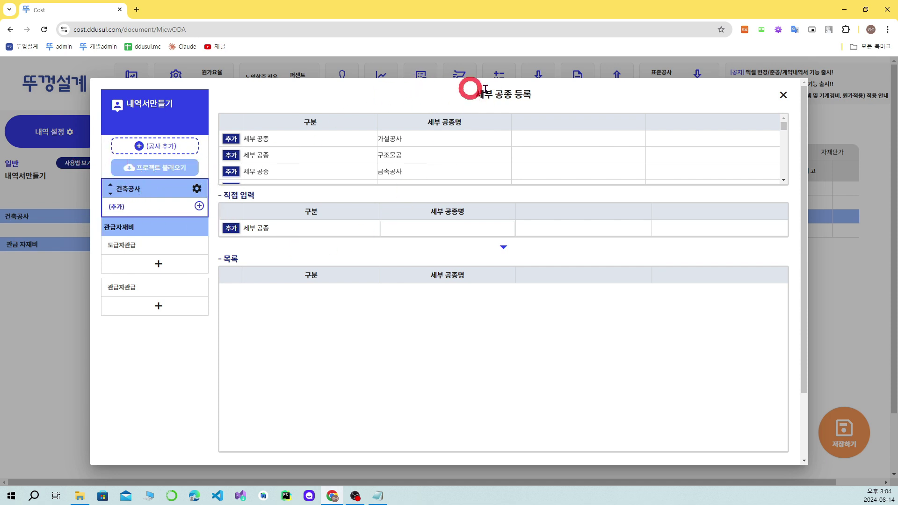
left_click_drag(473, 96, 578, 88)
left_click(578, 91)
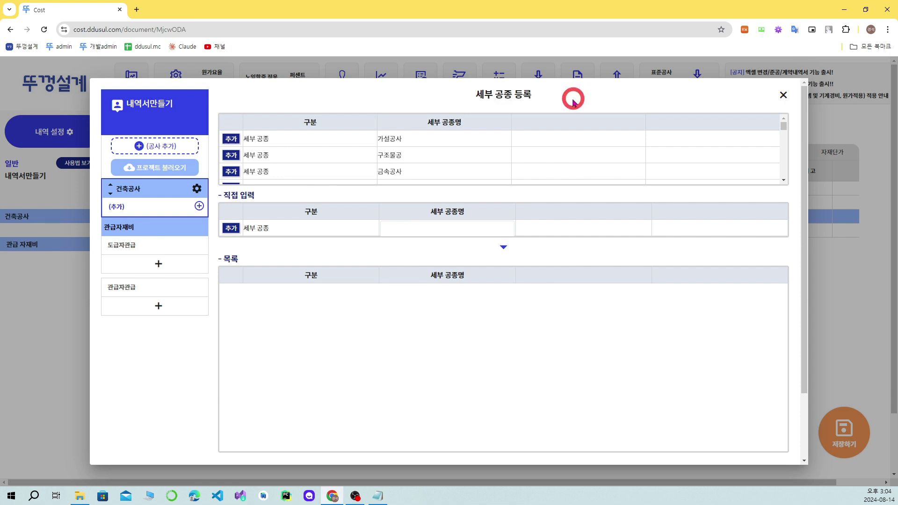
scroll(399, 137, "down", 1)
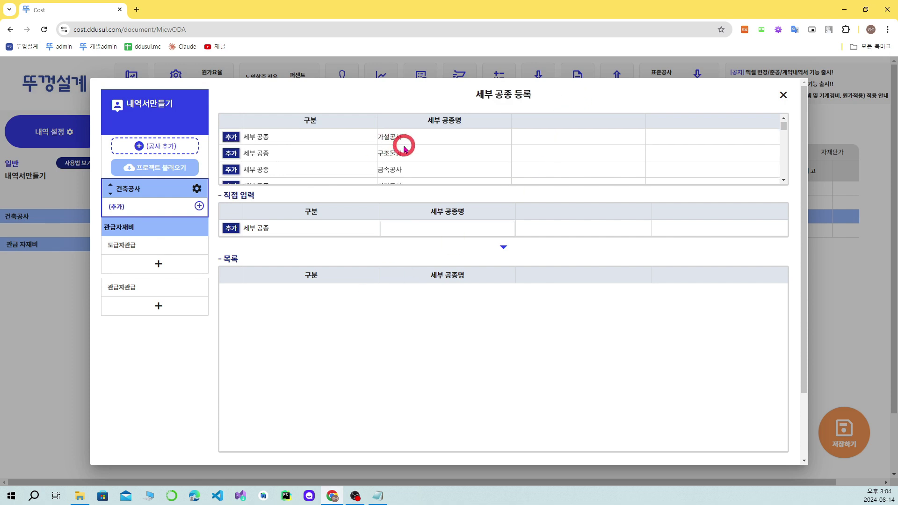
left_click(454, 229)
type("가설공사")
key("Return")
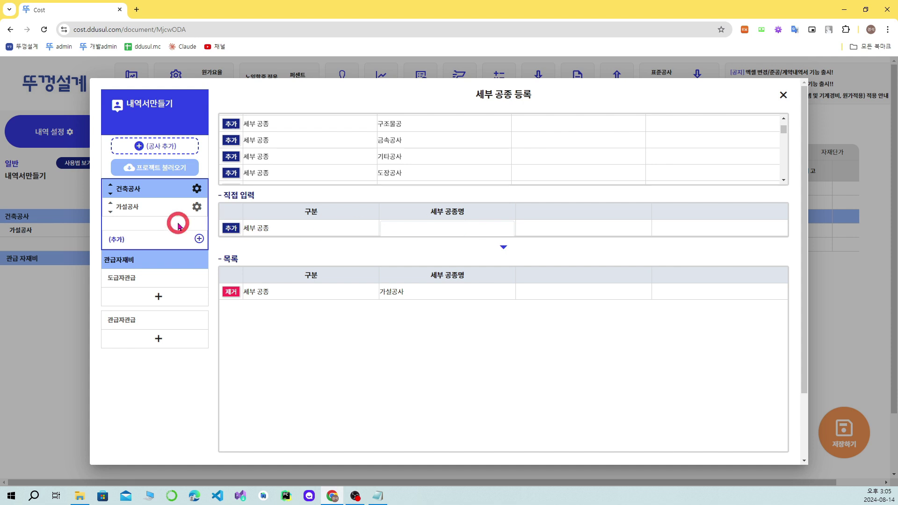
Open item registration for 가설공사 and look through the 품목(단가산출), 자재단가, 폐기물 처리비 and 품목(일위대가) data
left_click(156, 212)
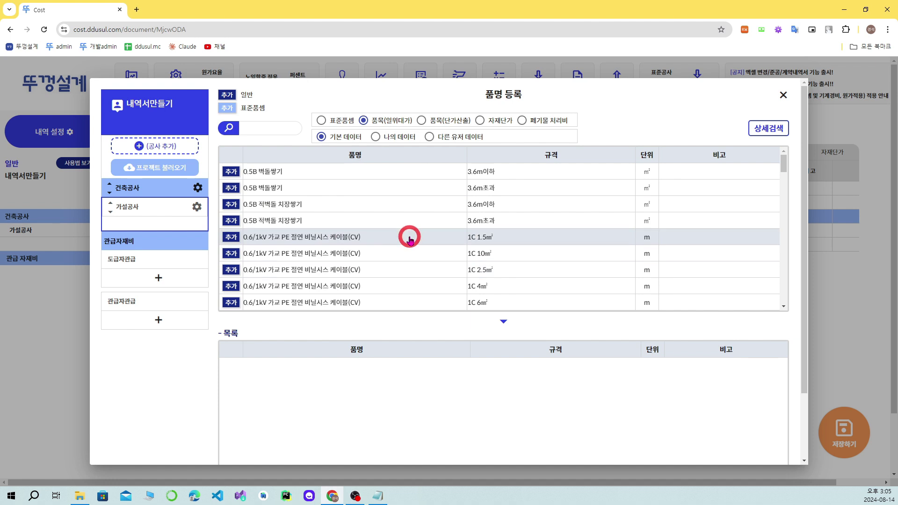
left_click(427, 121)
left_click(482, 120)
left_click(545, 121)
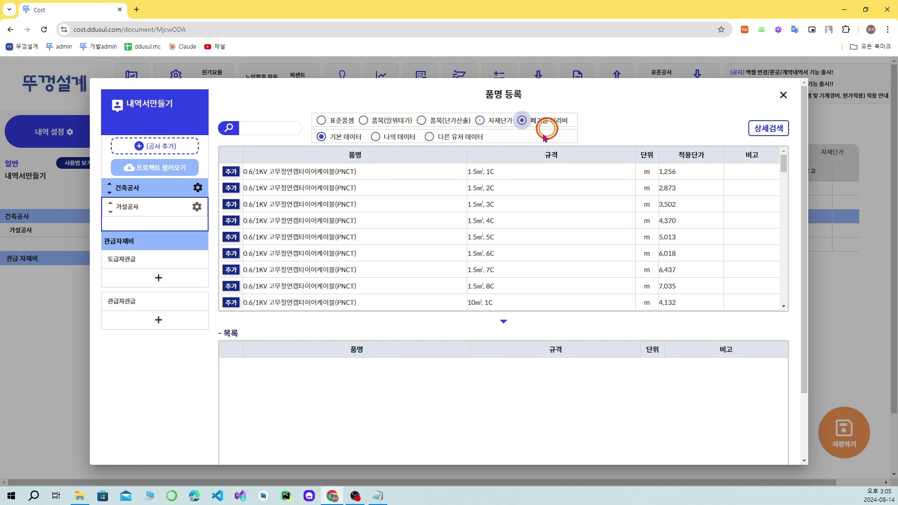
left_click(449, 121)
left_click(396, 120)
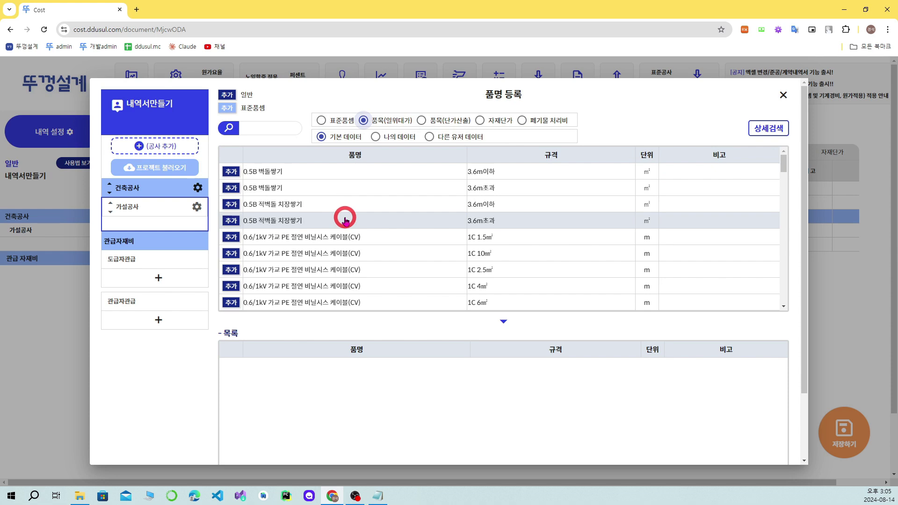
Check the cost breakdown of 0.5B 벽돌쌓기 (3.6m이하), add the item to 가설공사 and return to the cost statement
left_click(327, 172)
left_click(879, 210)
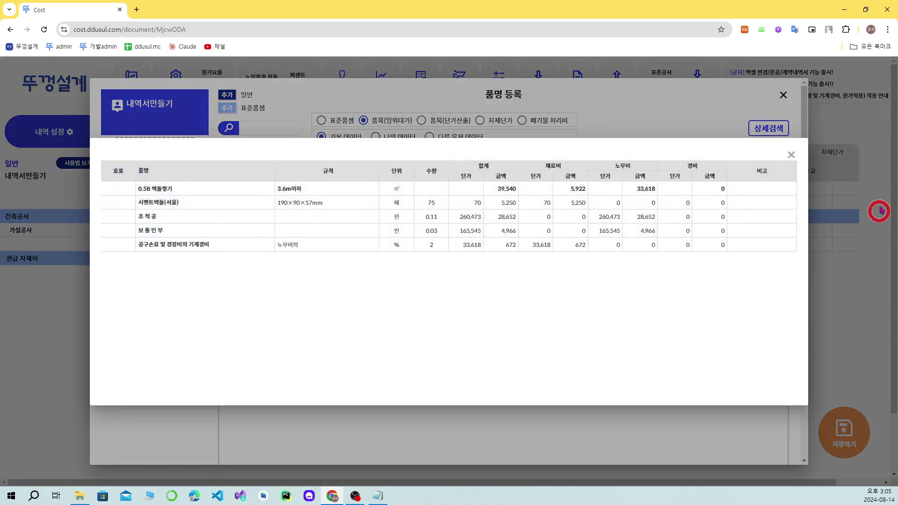
left_click(789, 155)
left_click(231, 172)
left_click(232, 173)
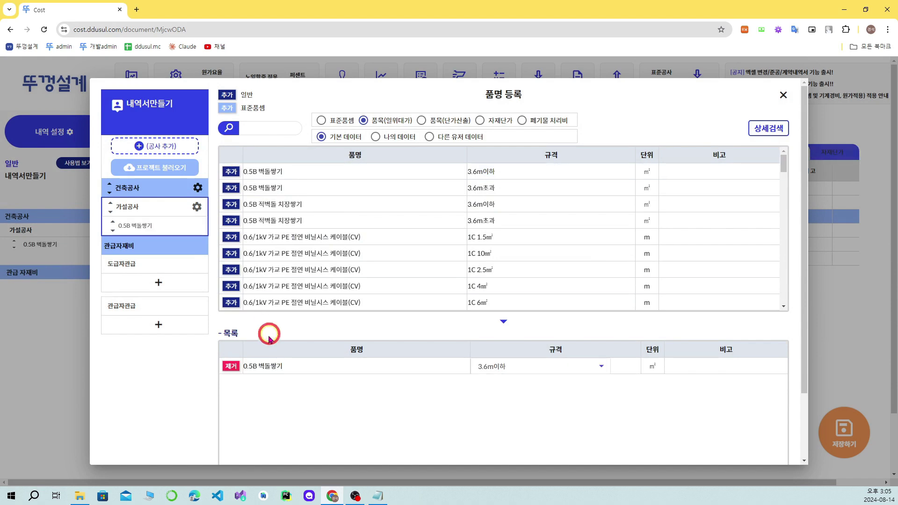
left_click(784, 96)
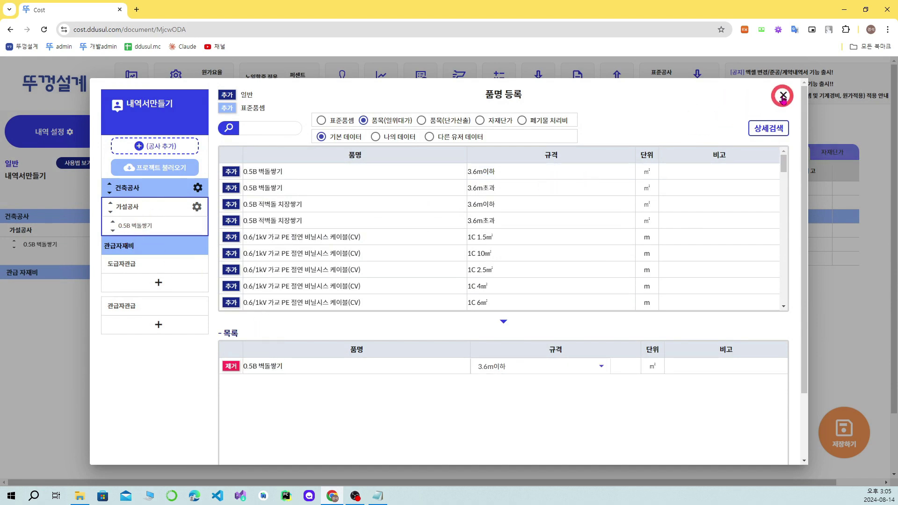
left_click(783, 97)
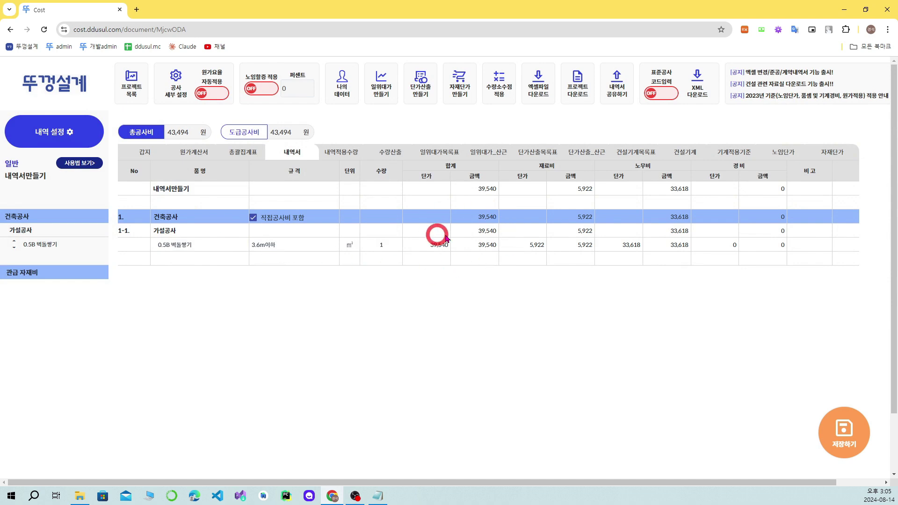
Examine how 0.5B 벽돌쌓기 carries through the 일위대가_산근, 일위대가목록표, 자재단가 and 노임단가 sheets, then return to 내역서
left_click(491, 153)
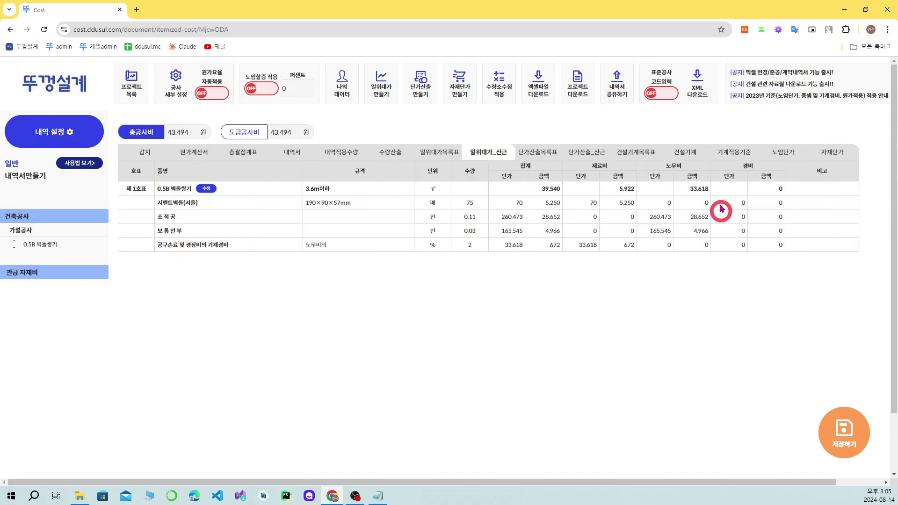
left_click(434, 152)
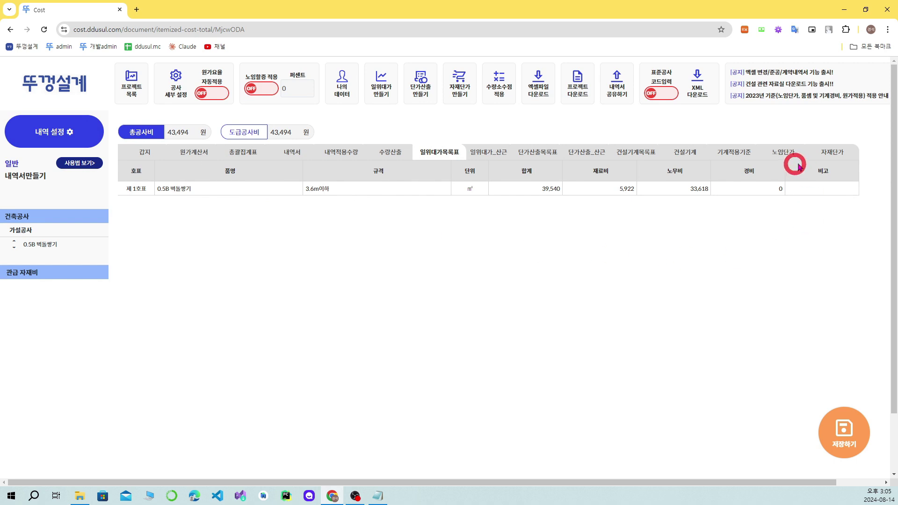
left_click(828, 153)
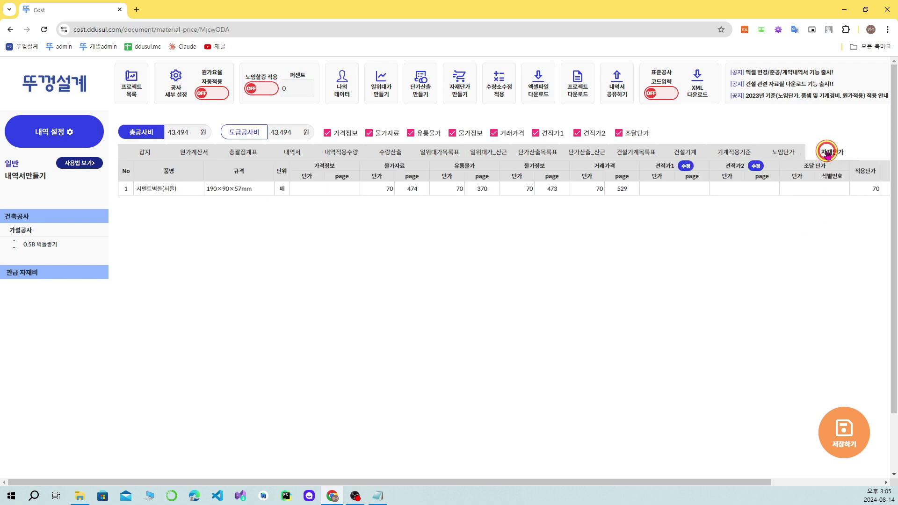
left_click(479, 156)
left_click_drag(157, 203, 196, 203)
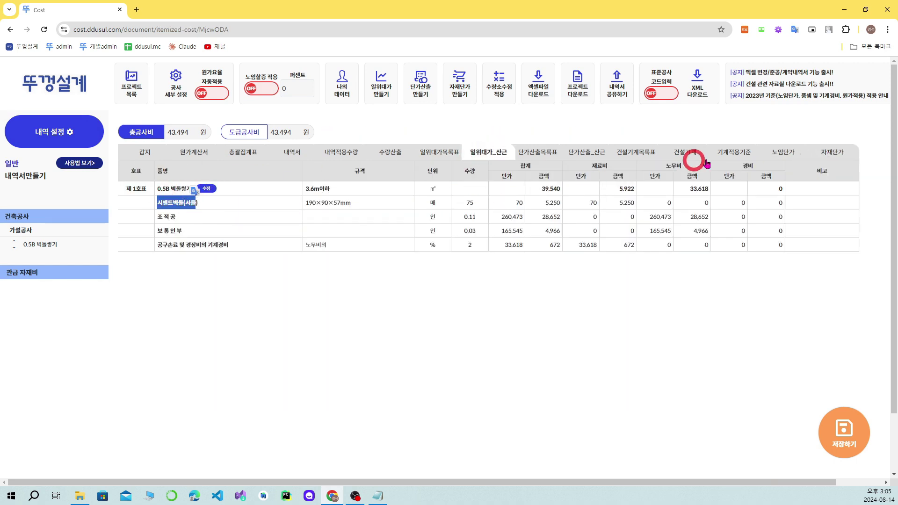
left_click(825, 150)
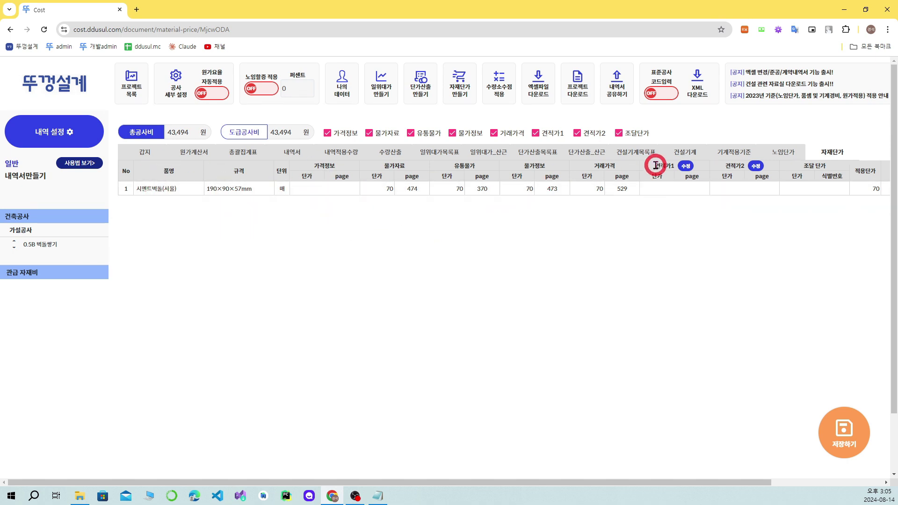
left_click(776, 150)
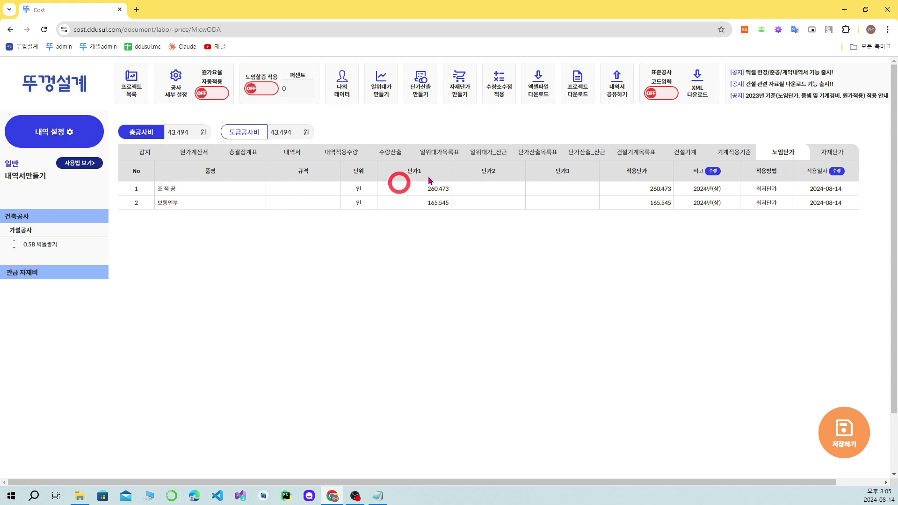
left_click(505, 150)
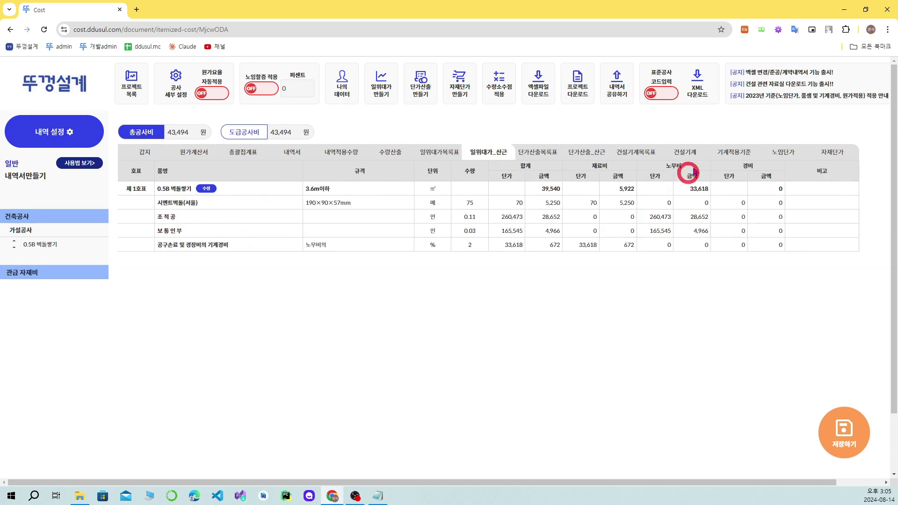
left_click(778, 151)
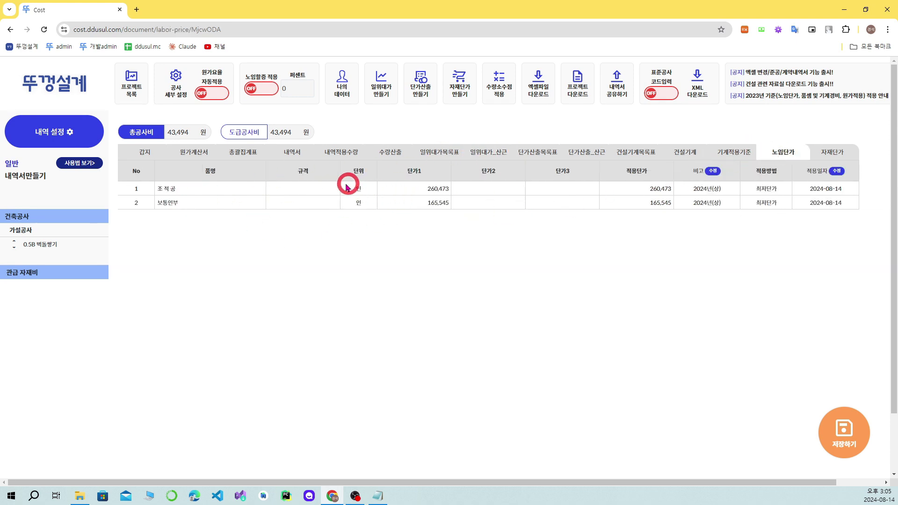
left_click(275, 153)
Reopen 내역 설정 and remove the 0.5B 벽돌쌓기 item from 가설공사
left_click(55, 133)
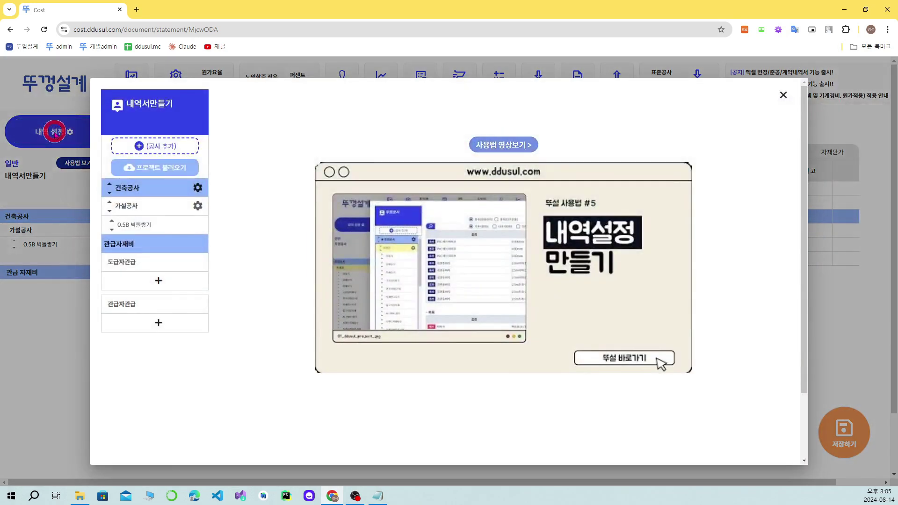
left_click(131, 206)
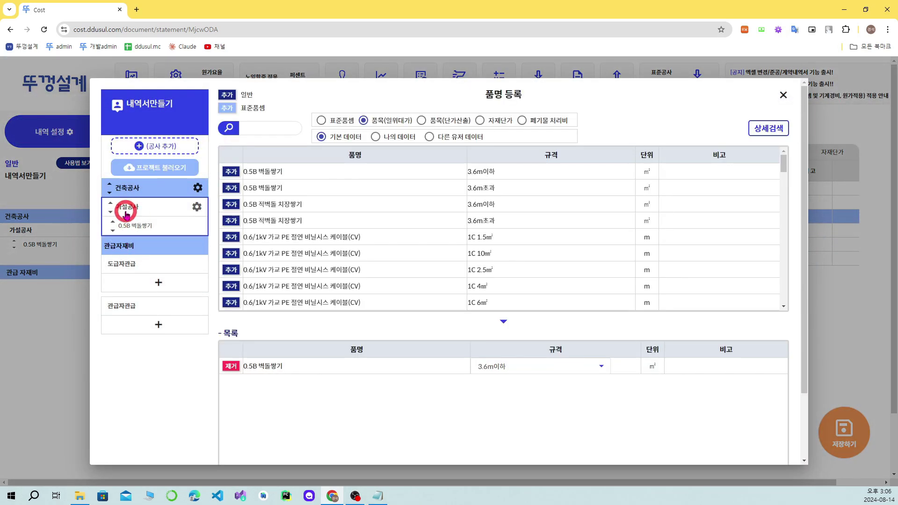
left_click(225, 368)
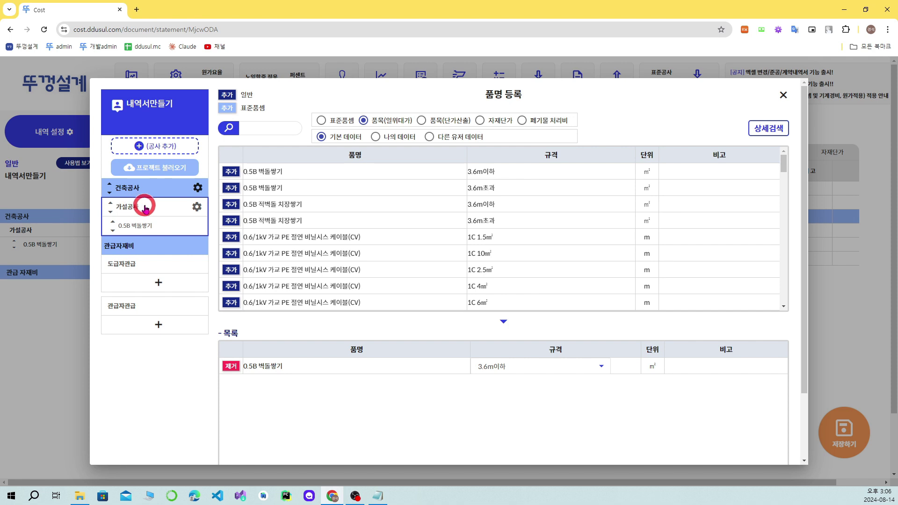
left_click(123, 190)
left_click(124, 205)
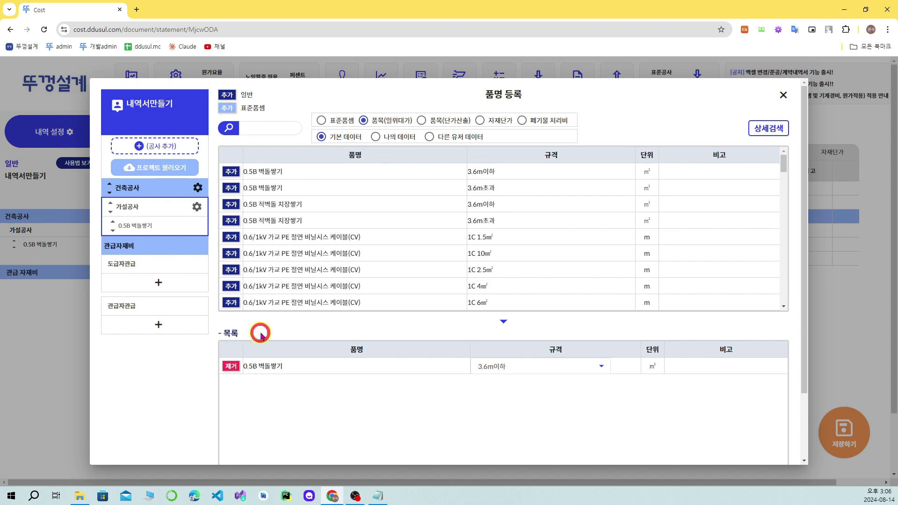
left_click(229, 367)
left_click(578, 295)
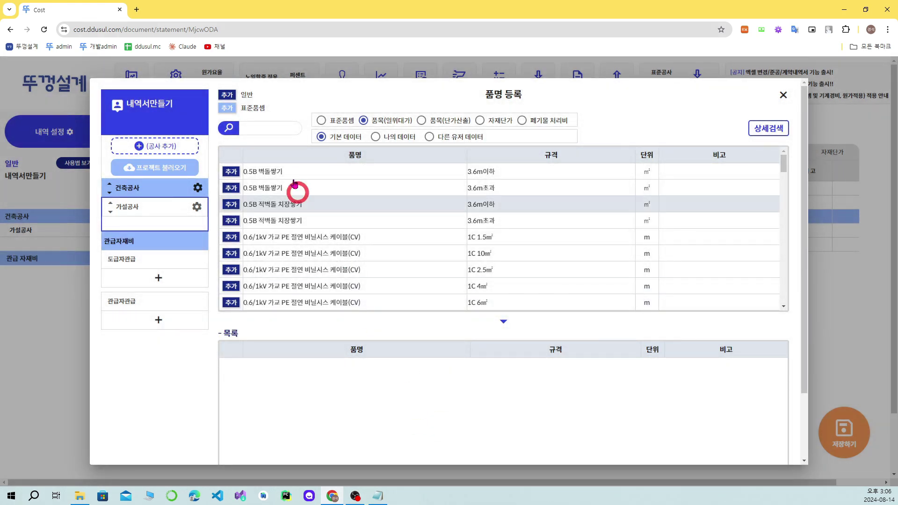
Switch the item source to 품목(단가산출) and search it for 터파기
left_click(383, 121)
left_click(442, 121)
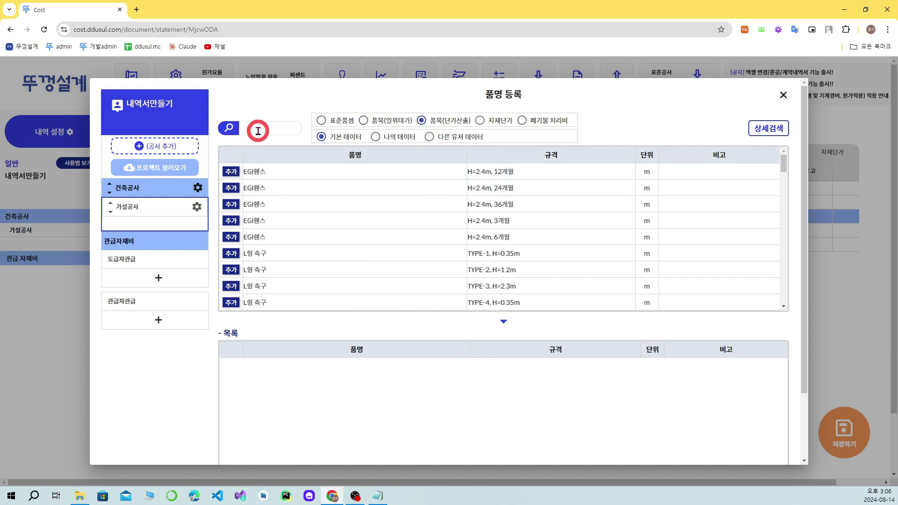
key("Return")
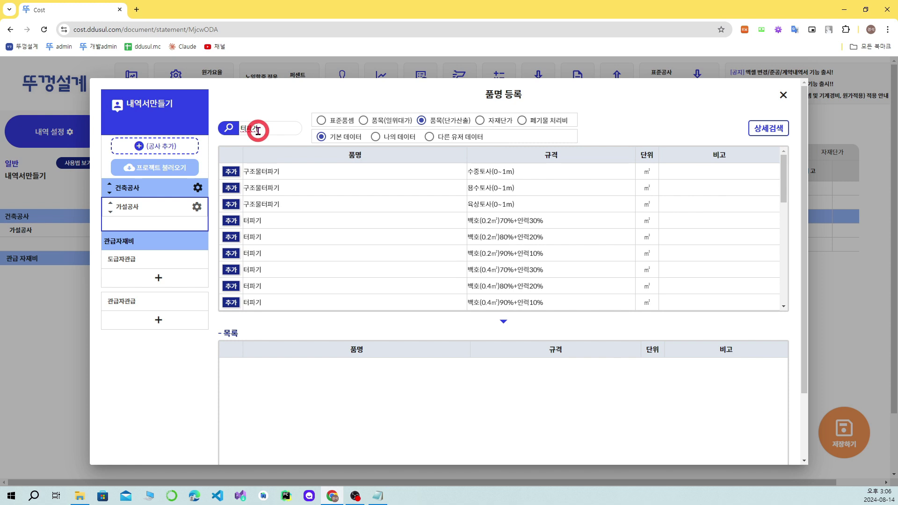
Add a detailed work type named 토공 under 건축공사 through 직접 입력
left_click(137, 188)
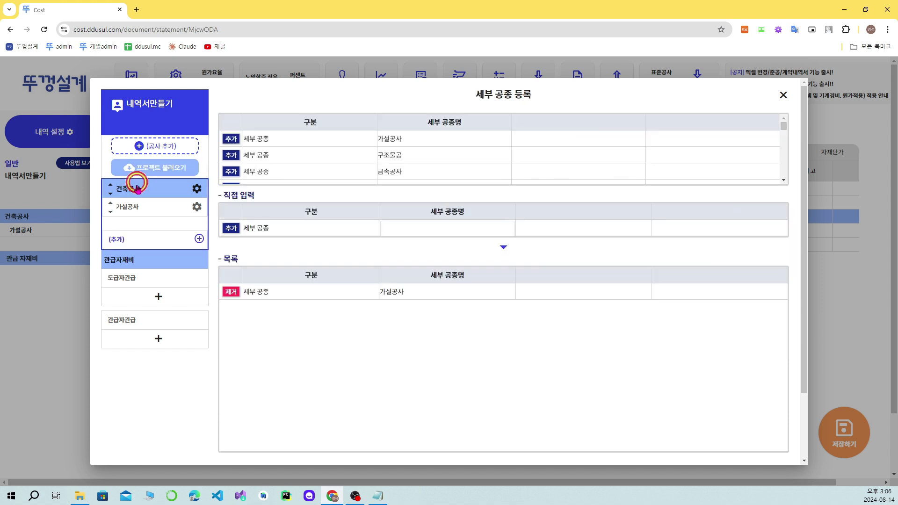
left_click(429, 227)
type("토공")
key("Return")
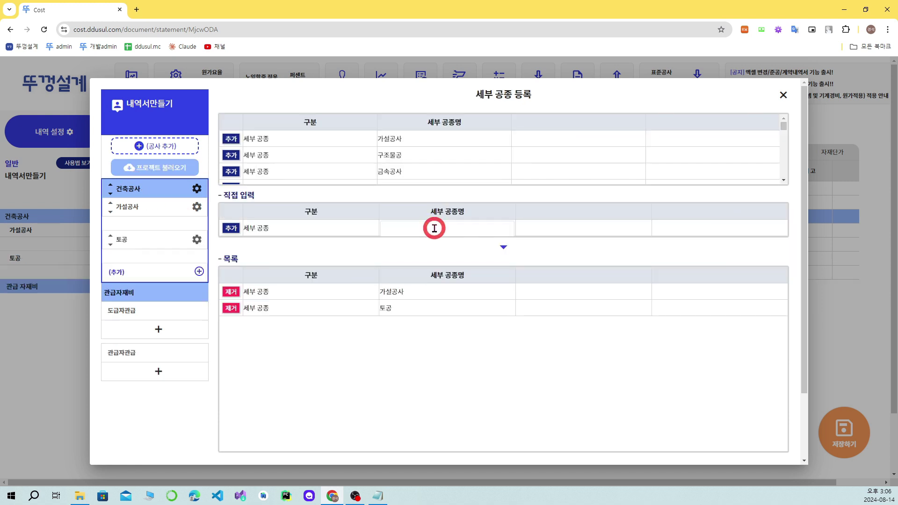
Search for 터파기 and add the 터파기 item with specification 백호(0.7㎥)70%+인력30% to 토공
left_click(136, 239)
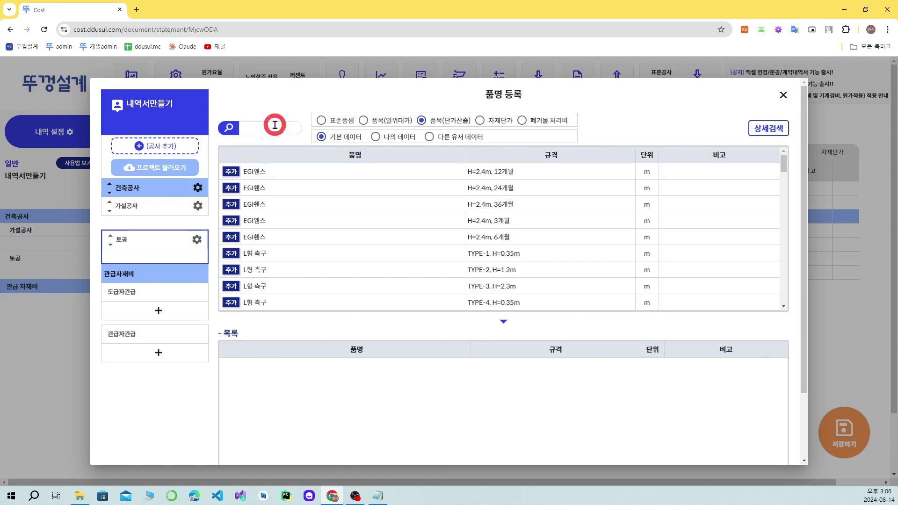
left_click(251, 126)
type("터파기")
key("Return")
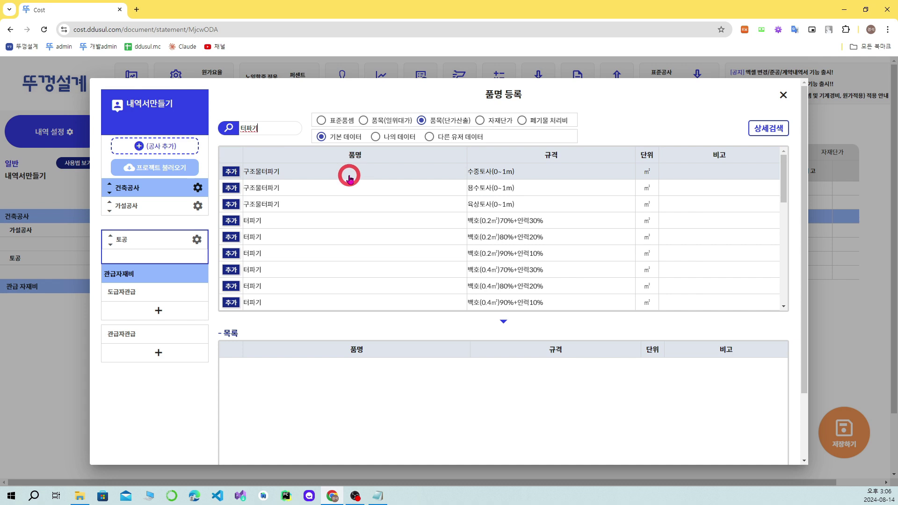
scroll(445, 234, "down", 1)
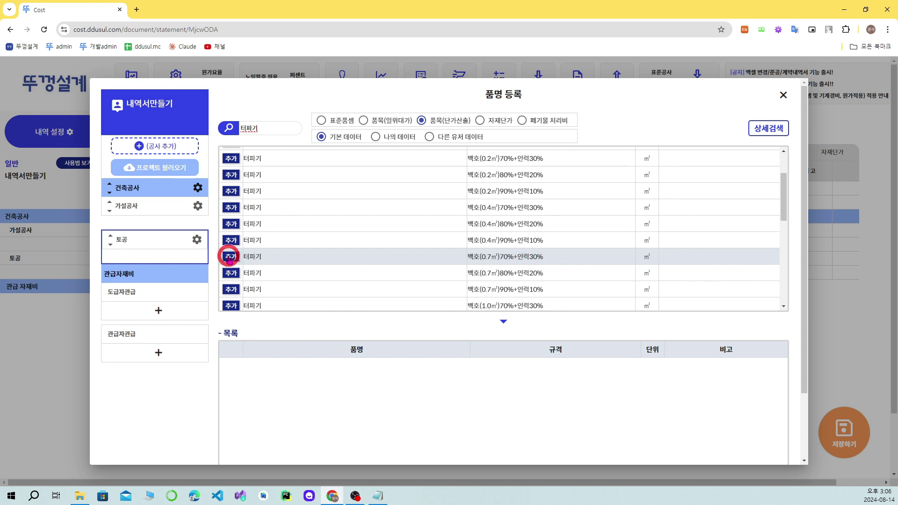
left_click(230, 257)
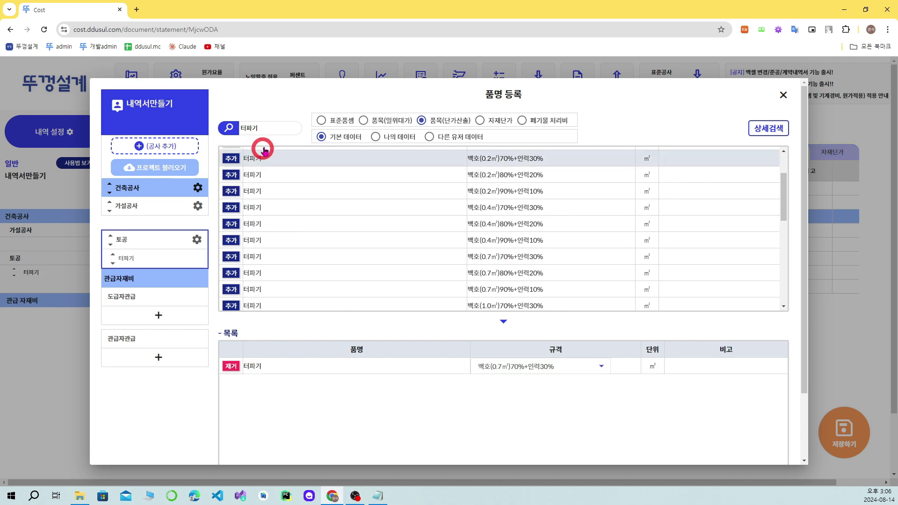
Search for 사토운반, add the 사토운반(토사) item with specification 덤프15톤 + 백호0.7㎥ to 토공, and close the item registration
left_click_drag(260, 128, 214, 134)
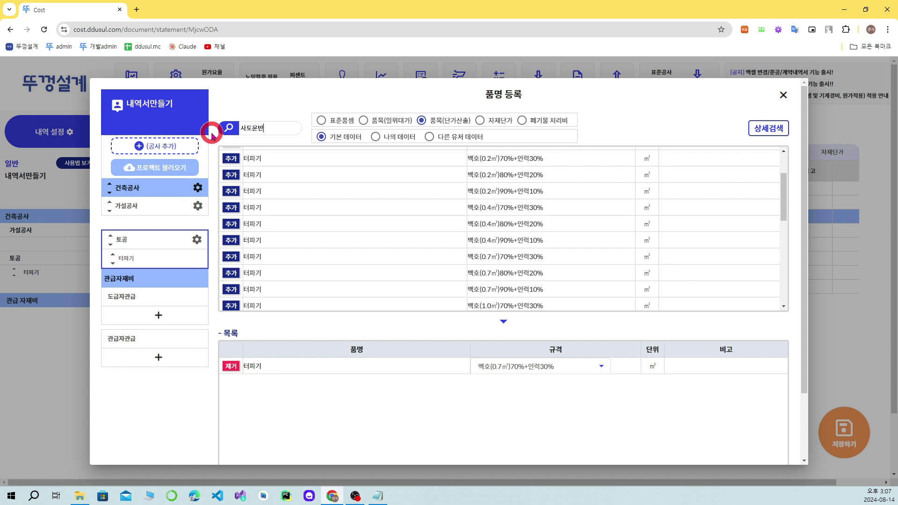
type("사토운반")
left_click(213, 133)
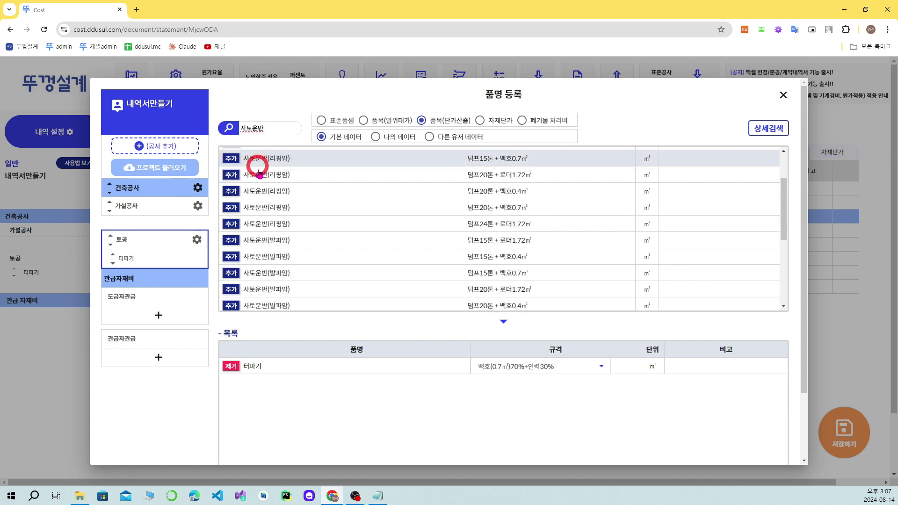
scroll(258, 173, "down", 3)
scroll(295, 229, "down", 3)
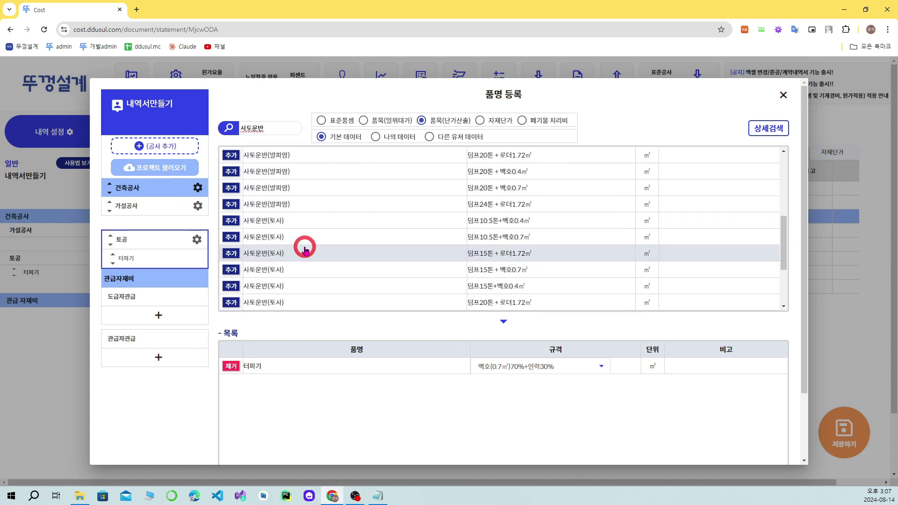
scroll(307, 252, "down", 2)
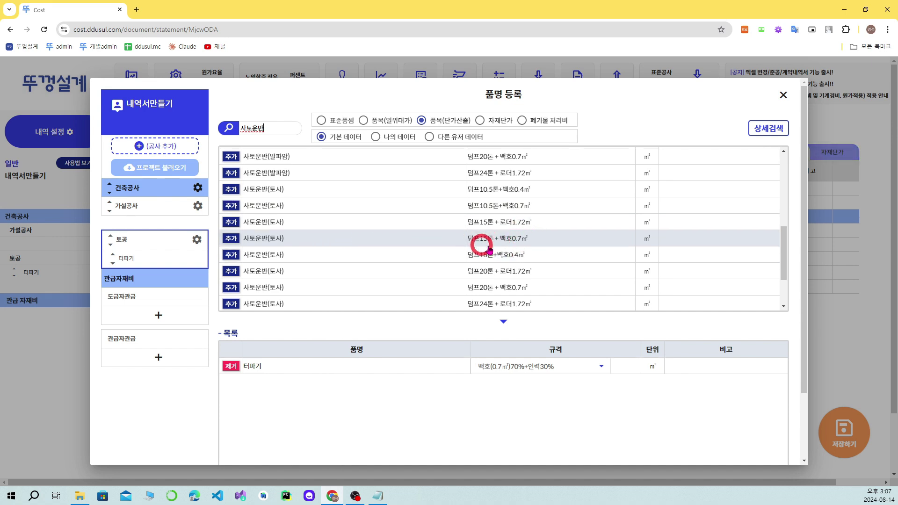
left_click(231, 238)
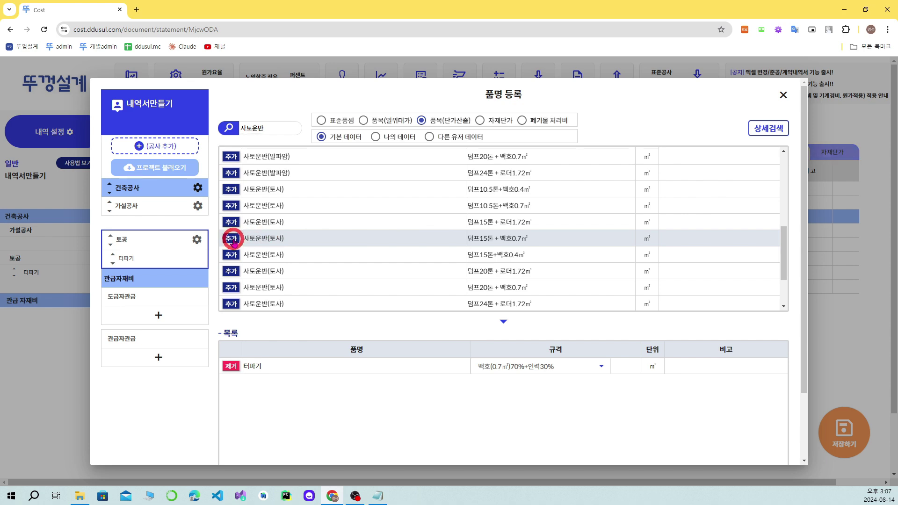
left_click(783, 95)
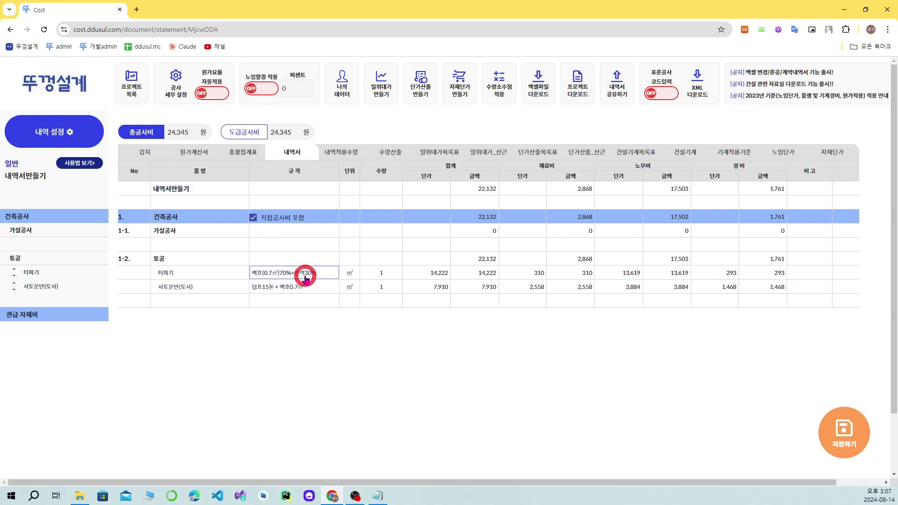
Examine the 단가산출_산근 calculation for 터파기, plus the 자재단가 and 노임단가 sheets, and return to 내역서
left_click(32, 274)
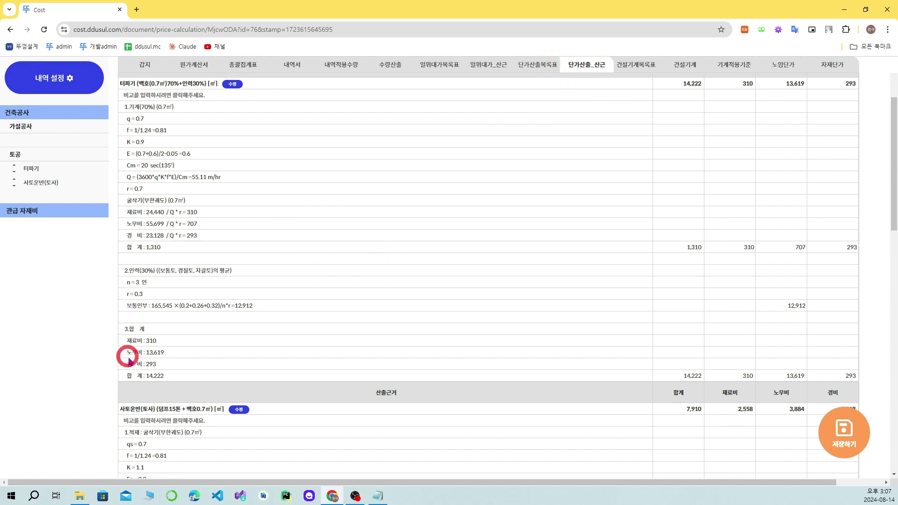
left_click(835, 64)
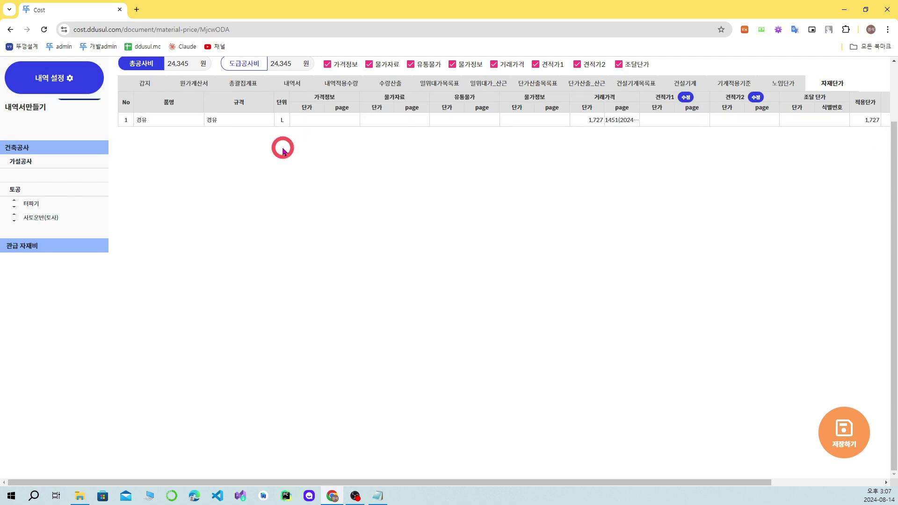
left_click(777, 85)
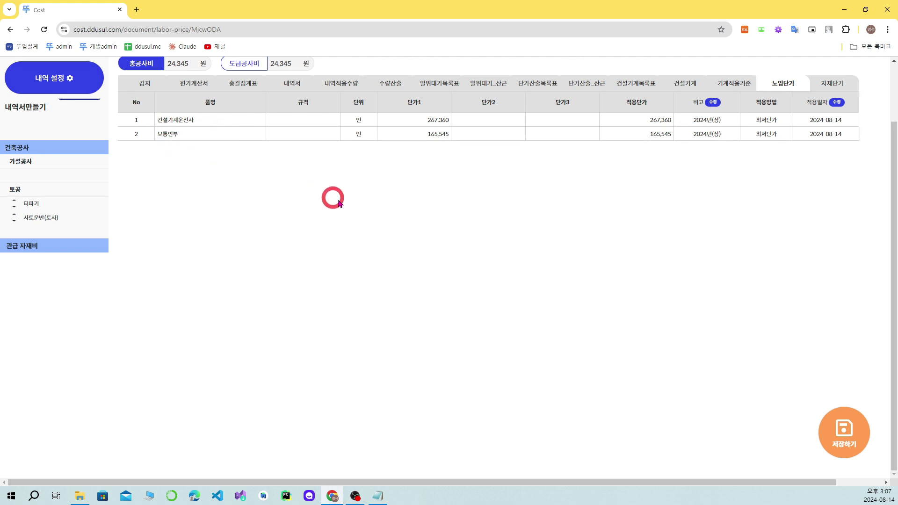
scroll(333, 201, "up", 2)
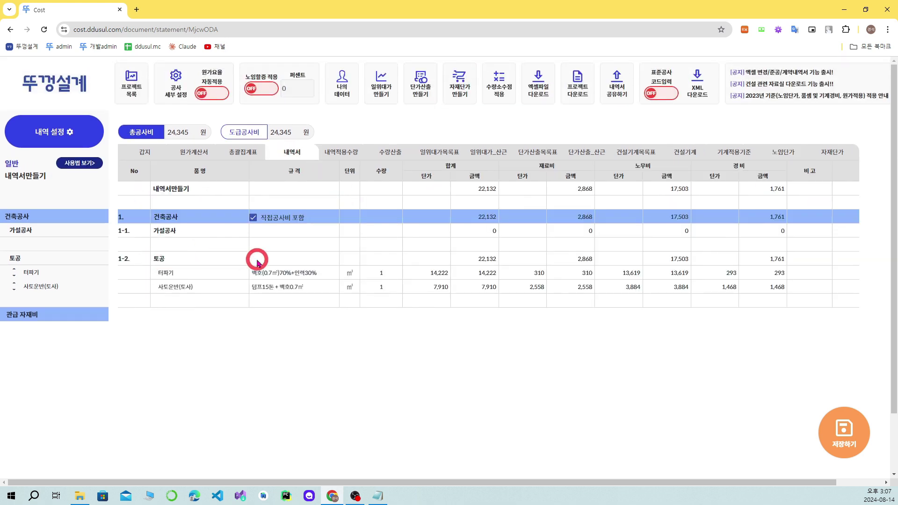
Set the quantity of the 터파기 item in 토공 to 20
left_click(396, 286)
left_click(396, 286)
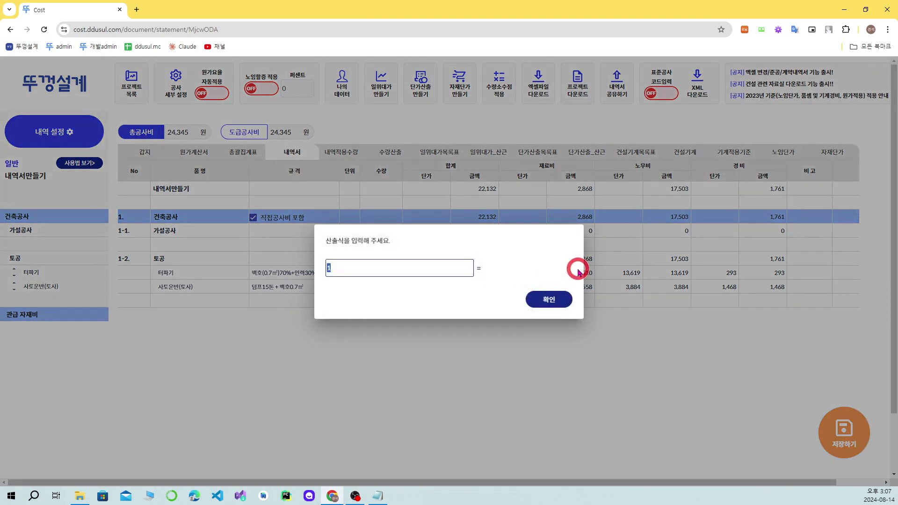
key("Return")
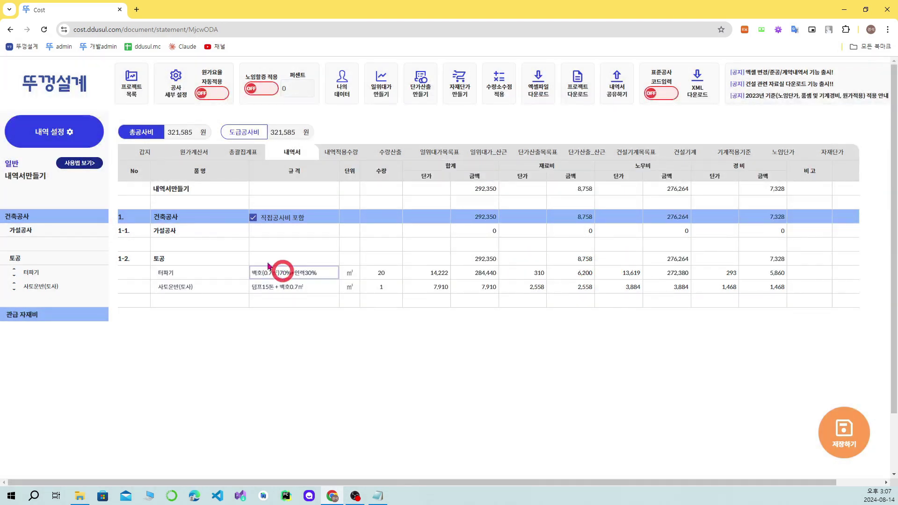
Reopen 내역 설정 and remove the 터파기 and 사토운반(토사) items from 토공
left_click(68, 134)
left_click(158, 243)
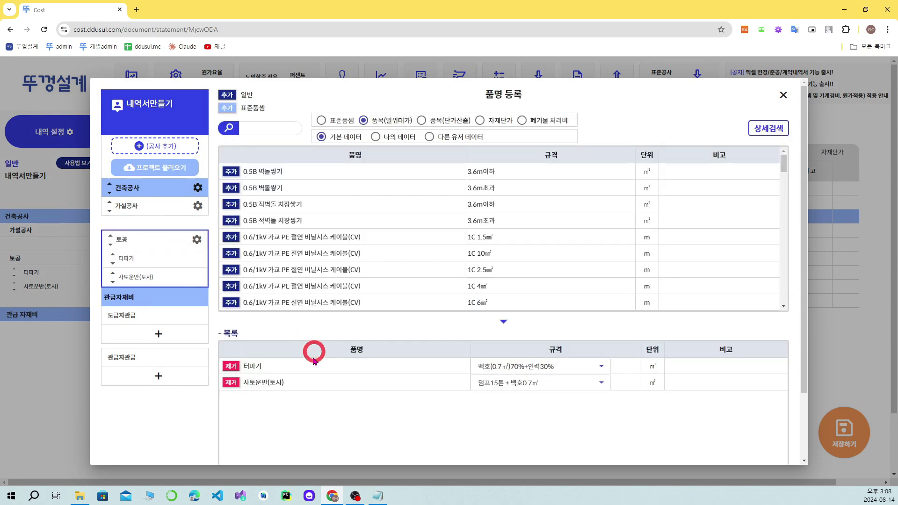
left_click(232, 366)
key("Return")
left_click(231, 366)
key("Return")
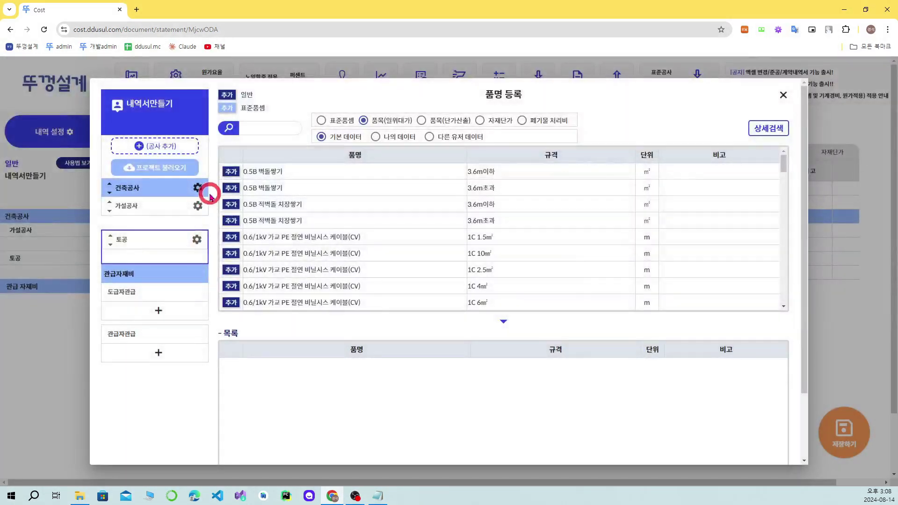
Delete the whole 건축공사 work group from the project structure
left_click(198, 207)
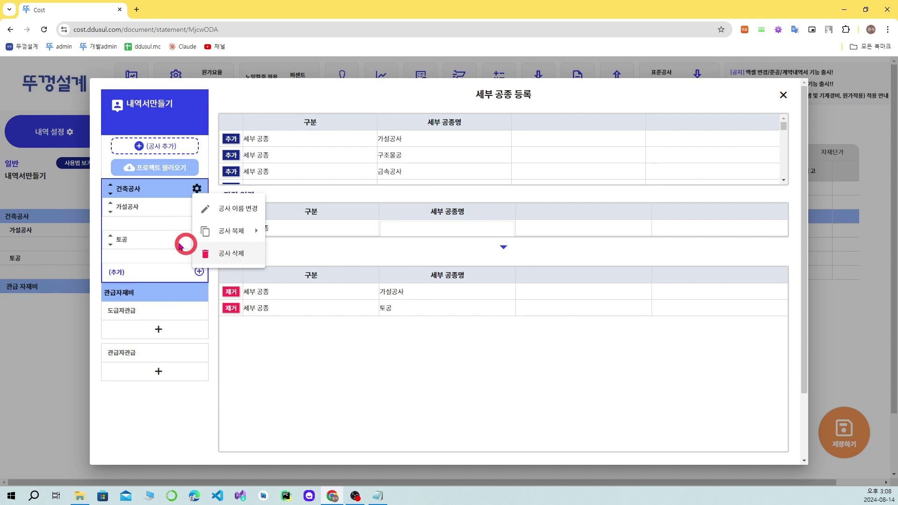
left_click(230, 253)
left_click(543, 300)
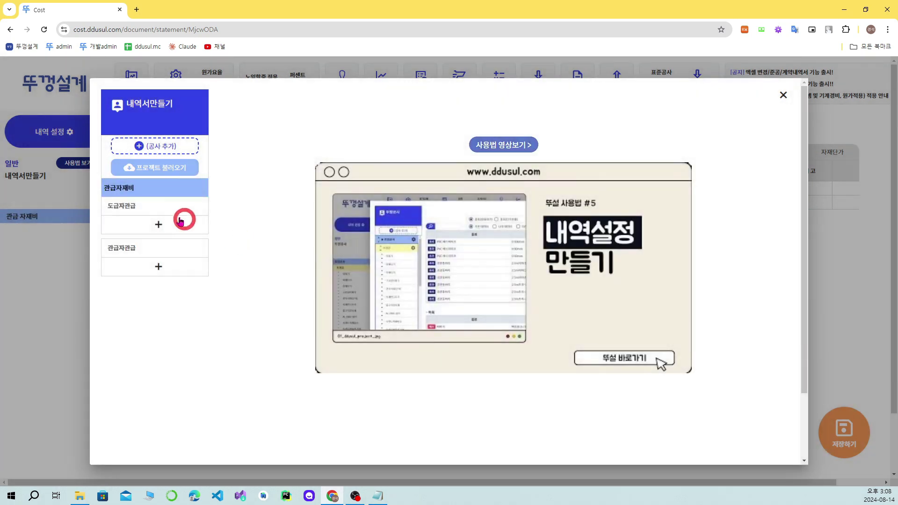
Add 토목공사 from the list of predefined works as a new 공사
left_click(154, 145)
scroll(372, 149, "down", 1)
scroll(372, 149, "down", 1)
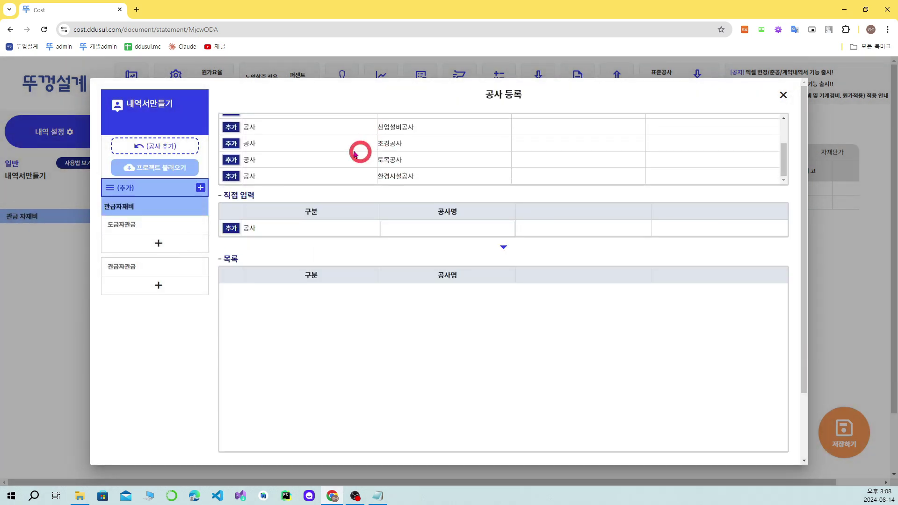
left_click(231, 159)
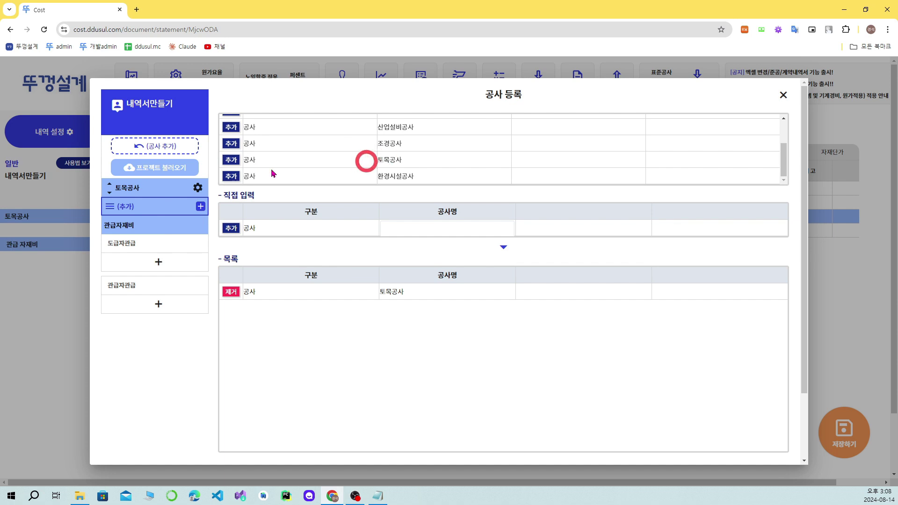
Add the predefined detailed work type 석공사 under 토목공사
left_click(137, 191)
scroll(330, 159, "down", 2)
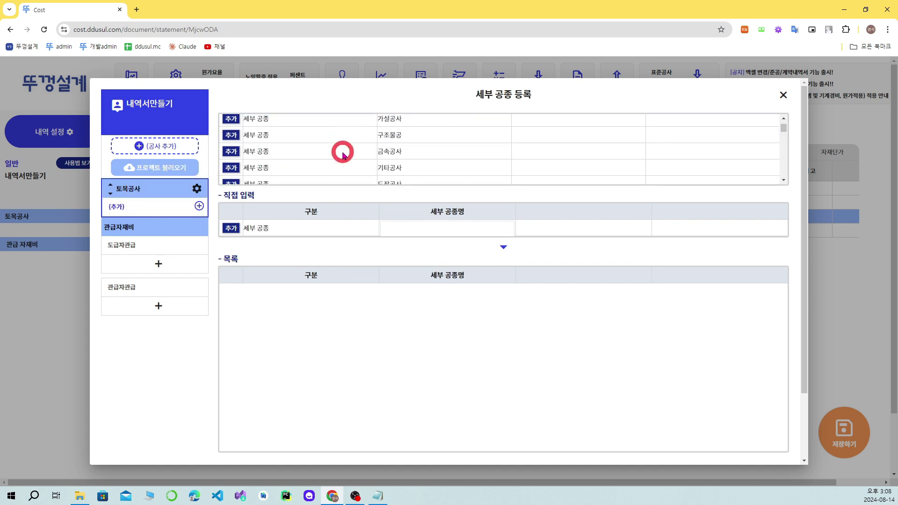
scroll(325, 157, "up", 2)
scroll(322, 152, "down", 3)
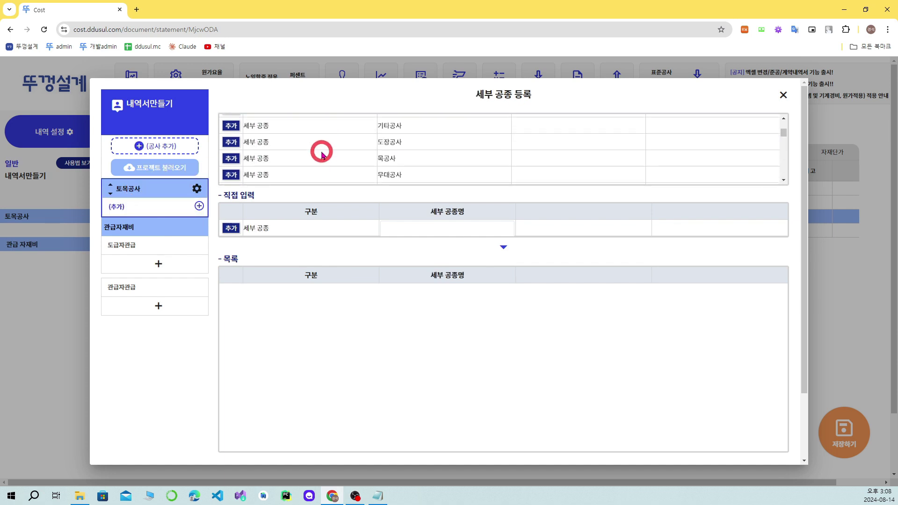
left_click(236, 149)
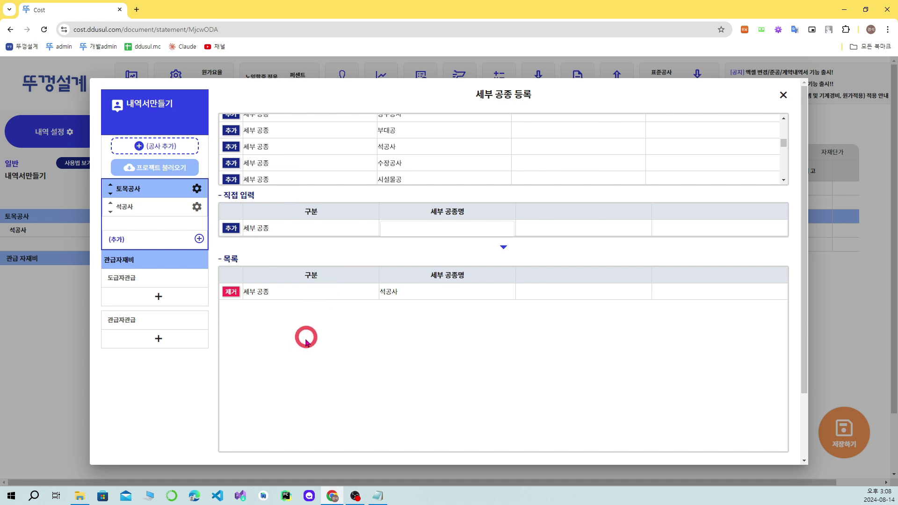
Start an item search for 석재 in 석공사, clear it, and delete the 석공사 detailed work type
left_click(140, 207)
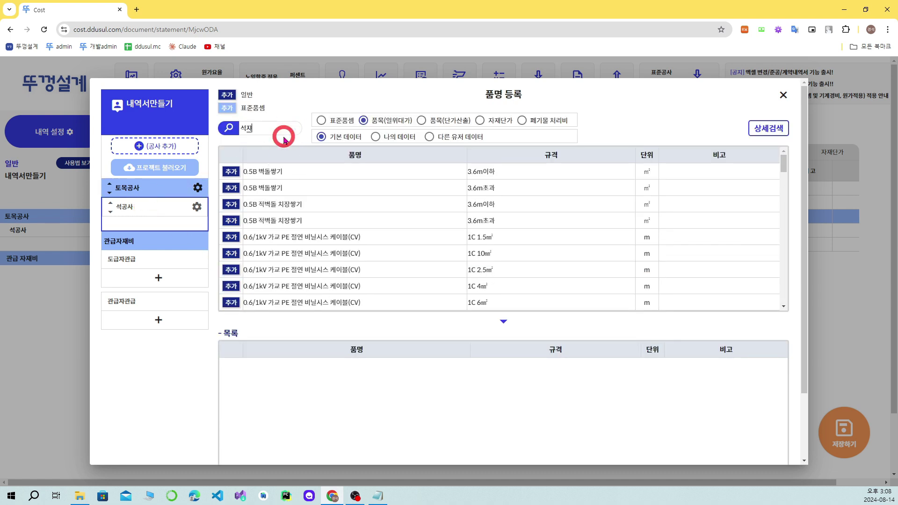
type("석재")
key("BackSpace")
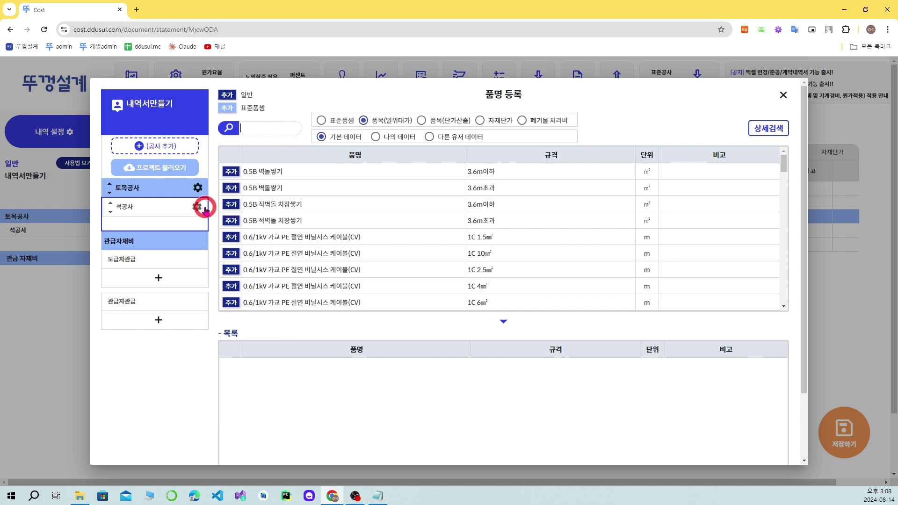
left_click(197, 207)
left_click(209, 292)
left_click(461, 304)
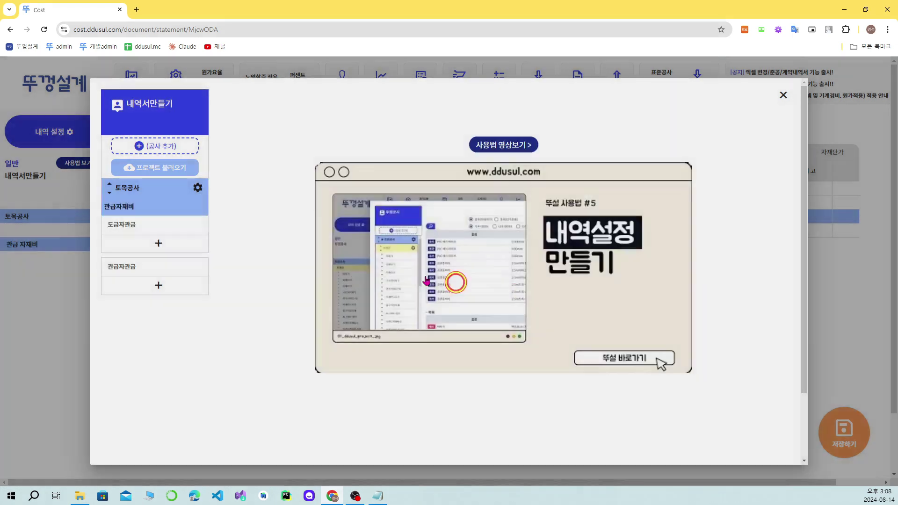
Add a detailed work type named 토공 under 토목공사 through 직접 입력 and open its item registration
left_click(173, 192)
left_click(421, 222)
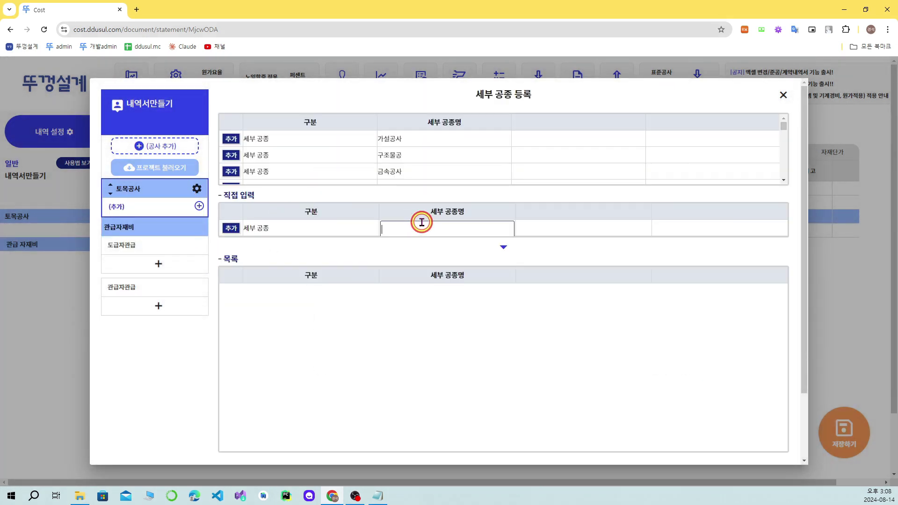
key("Return")
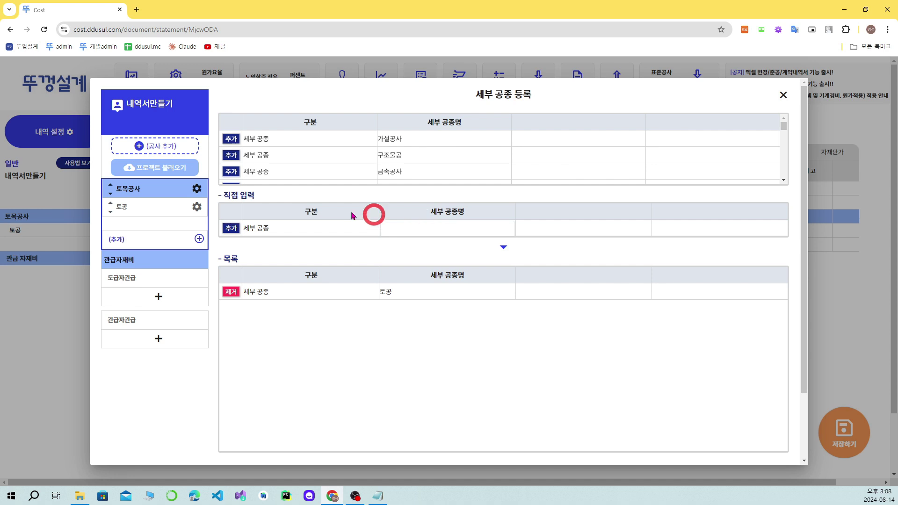
left_click(126, 209)
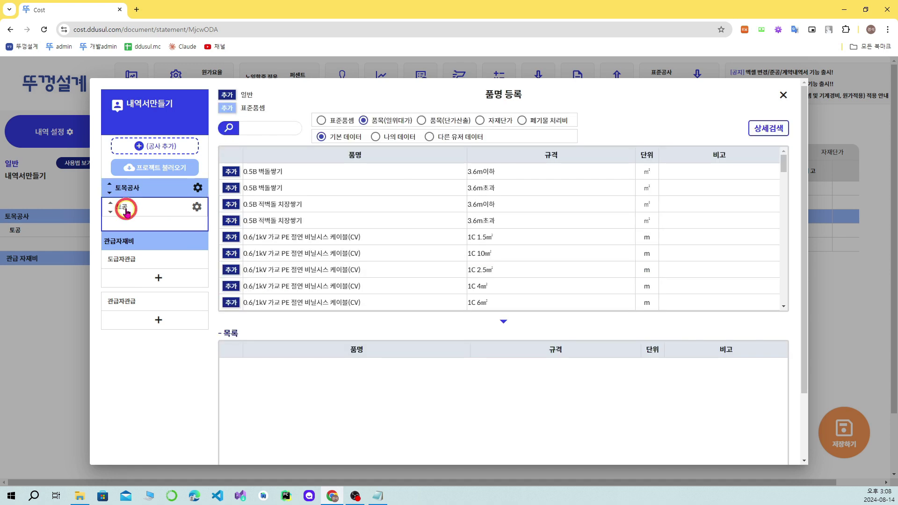
left_click(197, 207)
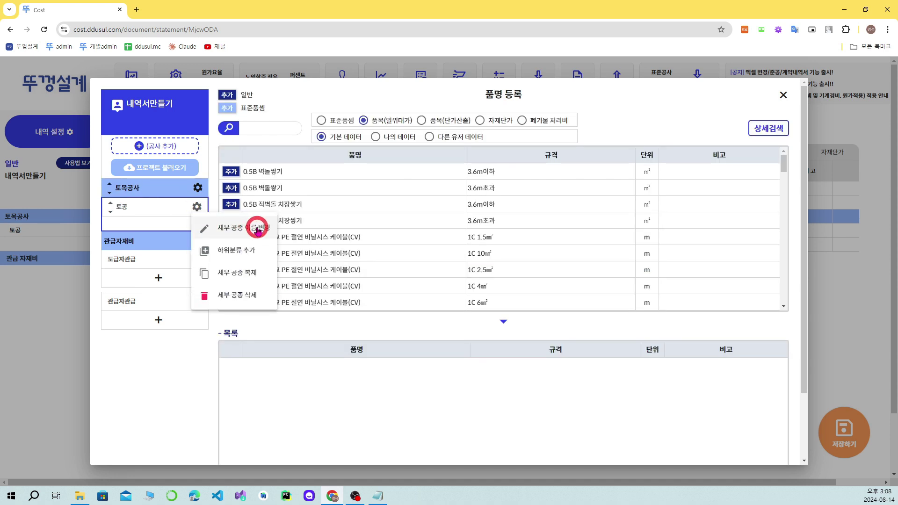
left_click(257, 229)
left_click(344, 256)
left_click(487, 293)
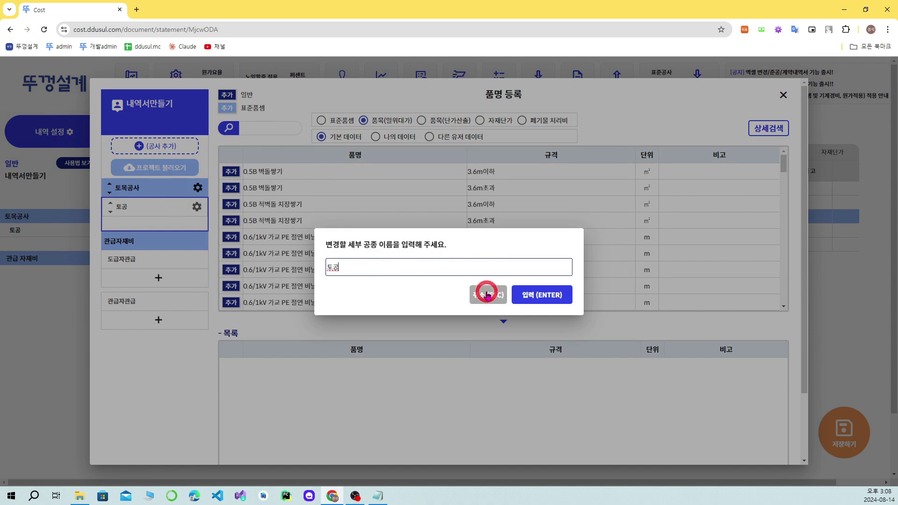
Switch the item source to 품목(단가산출), search for 터파기, and add the 터파기 item with specification 백호(0.2㎥)70%+인력30%
left_click(422, 121)
left_click(268, 128)
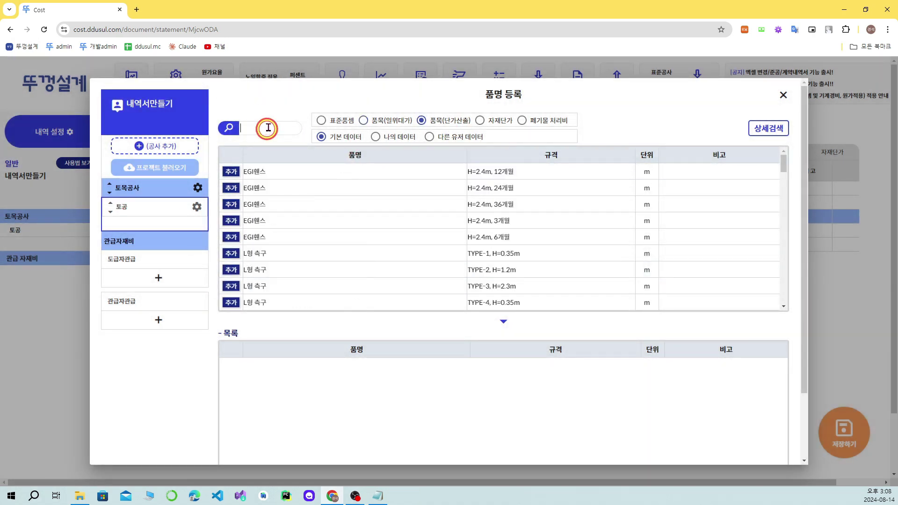
type("터파기")
left_click(231, 220)
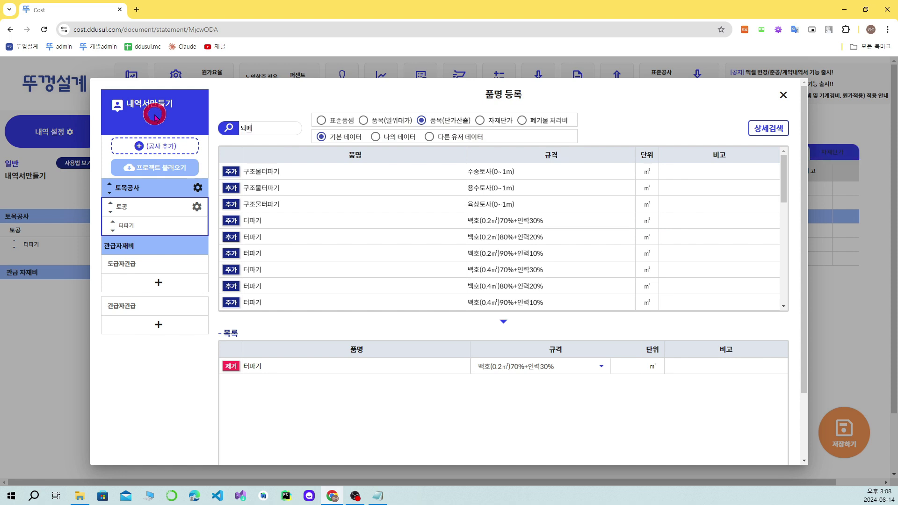
Search for 되메우기및 and add the 되메우기및다짐(램머) item with specification 백호0.2㎥(100%) to 토공
type("되메우기및")
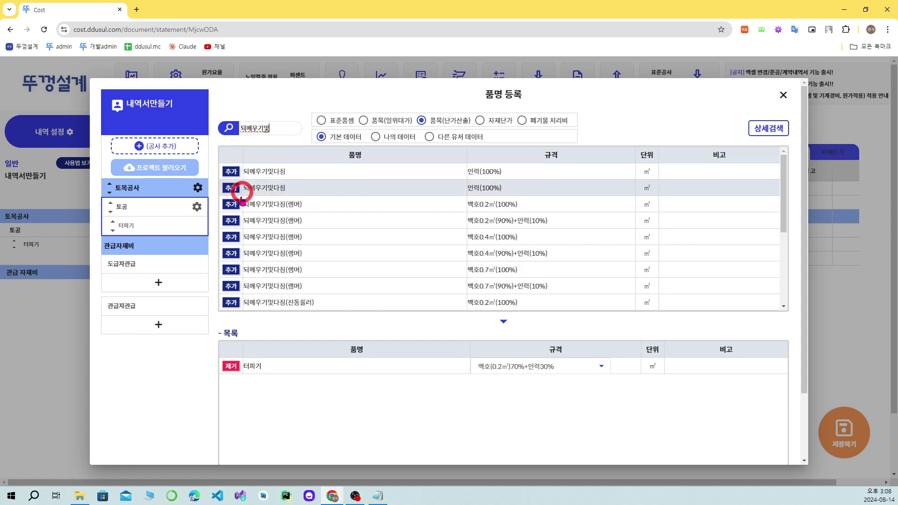
left_click(231, 204)
Search for 사토운반 and add the 사토운반(토사) item with specification 덤프4.5톤+백호0.2㎥ to 토공 under 토목공사
left_click_drag(268, 125, 163, 122)
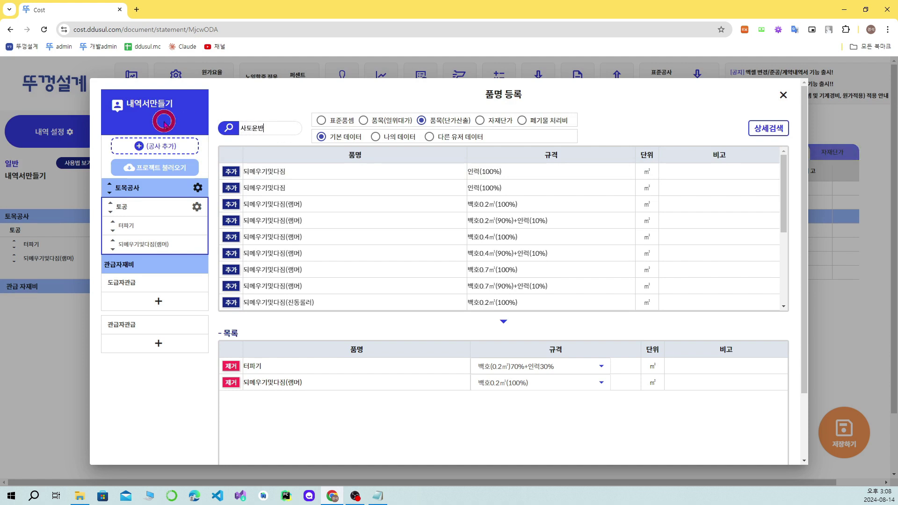
scroll(325, 271, "down", 4)
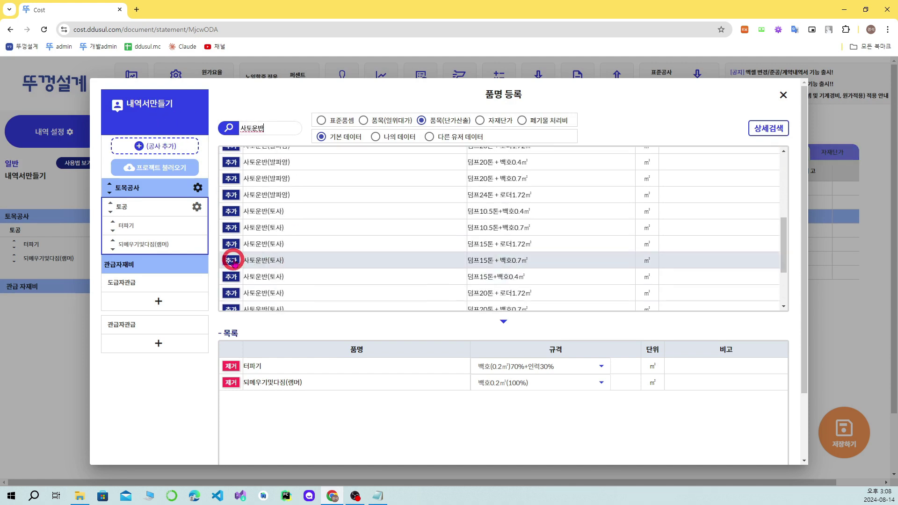
scroll(251, 234, "down", 2)
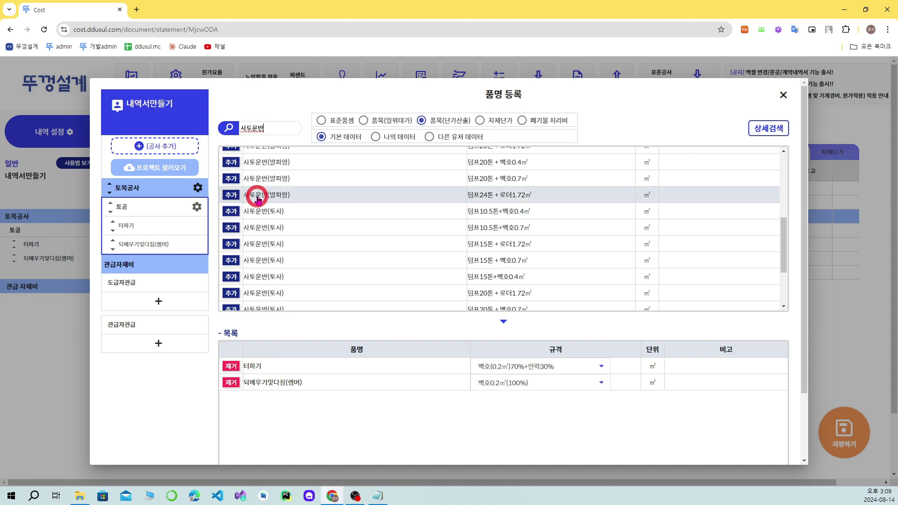
left_click(249, 291)
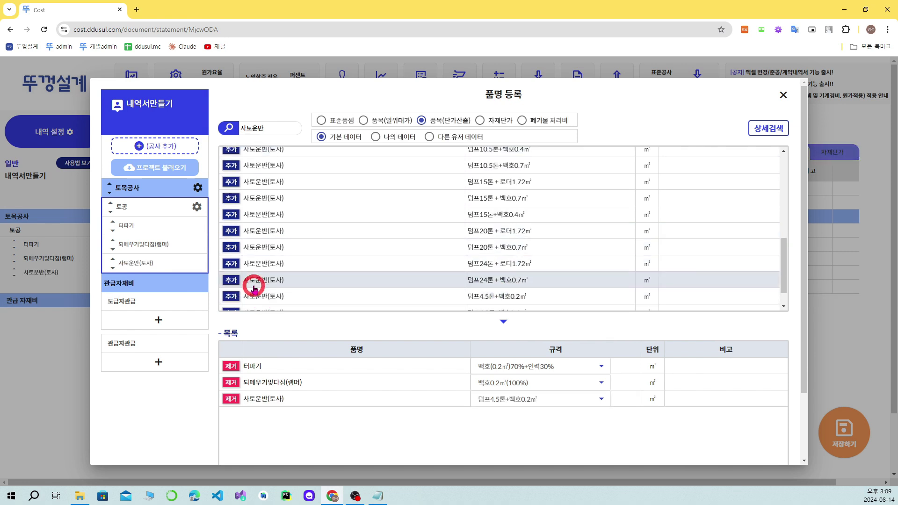
Add a new construction category named 석공사 through 직접 입력 in 공사 등록
left_click(170, 188)
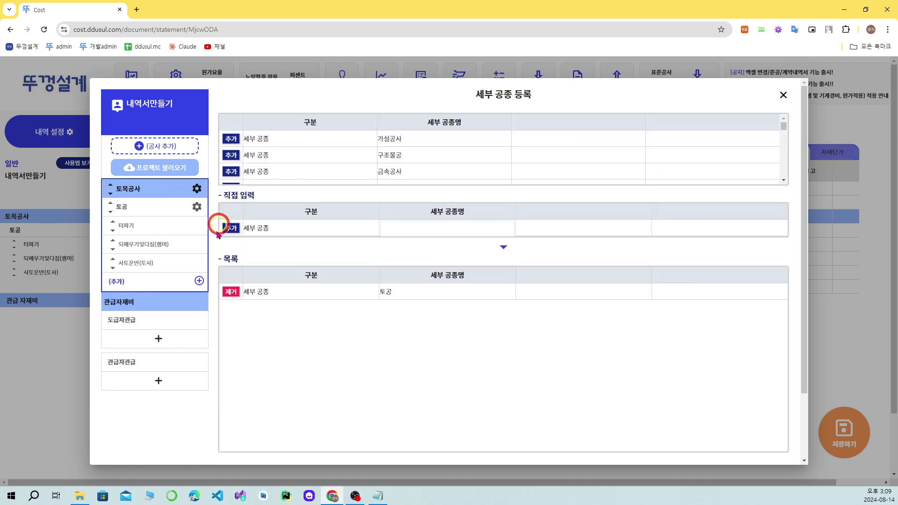
left_click(416, 228)
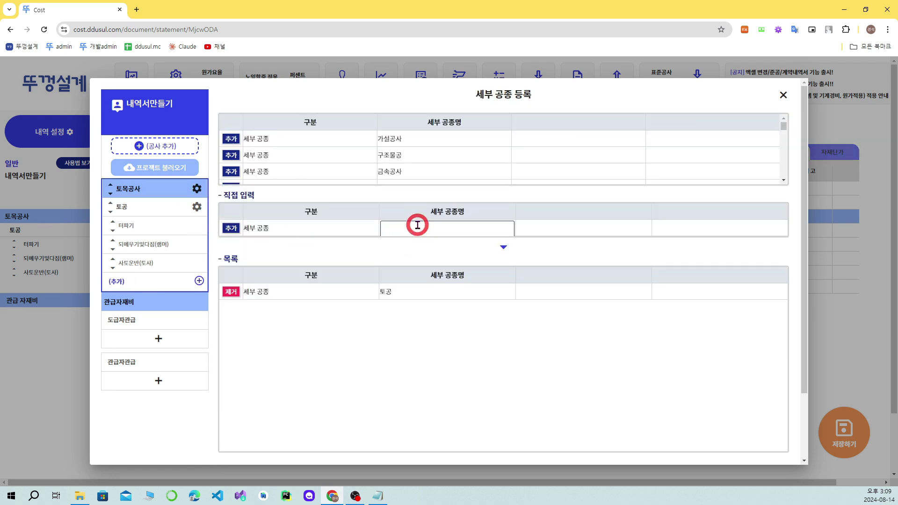
left_click(161, 146)
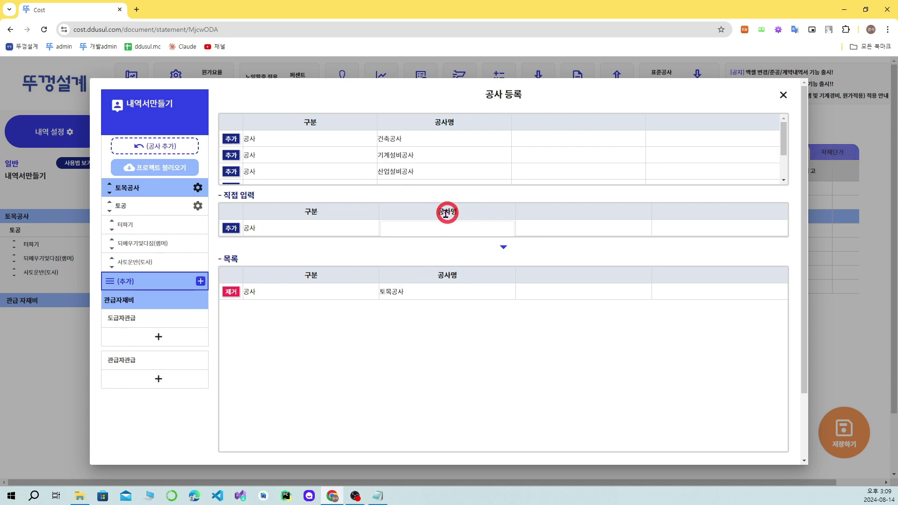
left_click(421, 227)
type("석공")
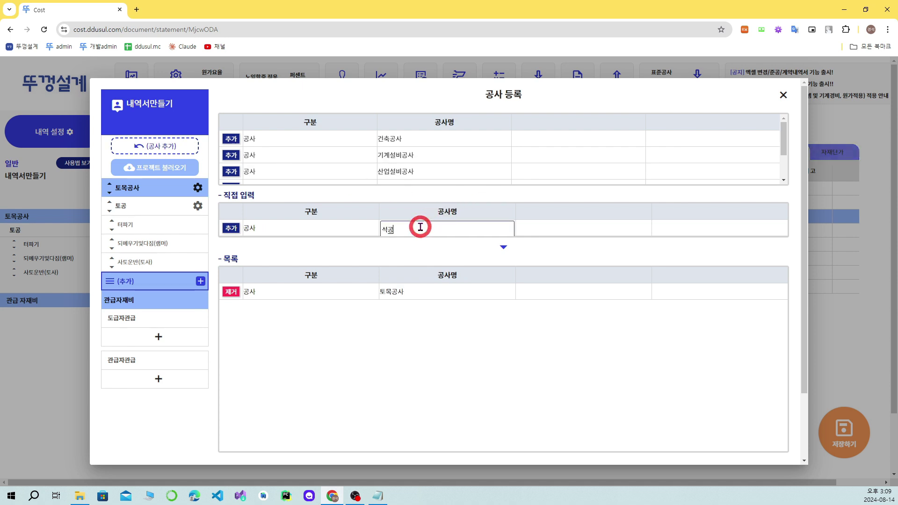
type("사")
key("Return")
Add a detailed work type named 토공 under 석공사 through 직접 입력 and open its item registration
left_click(159, 283)
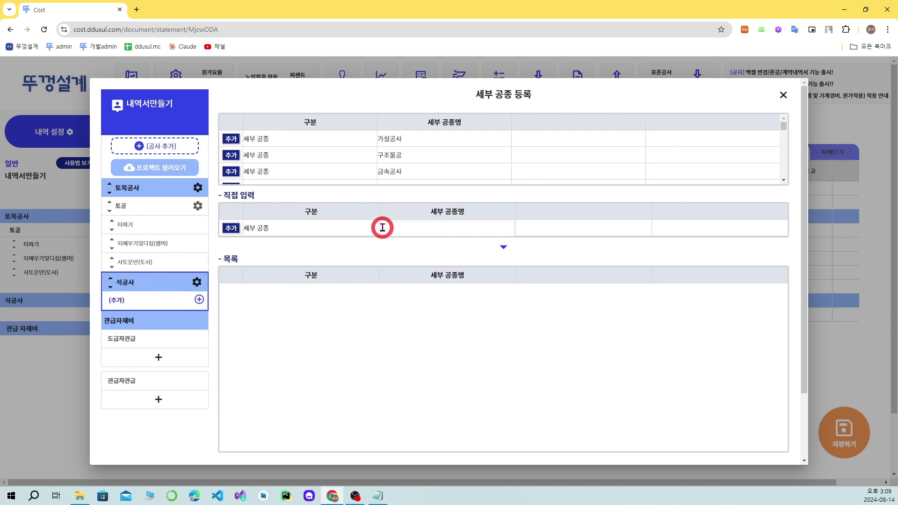
left_click(398, 231)
type("토공")
key("Return")
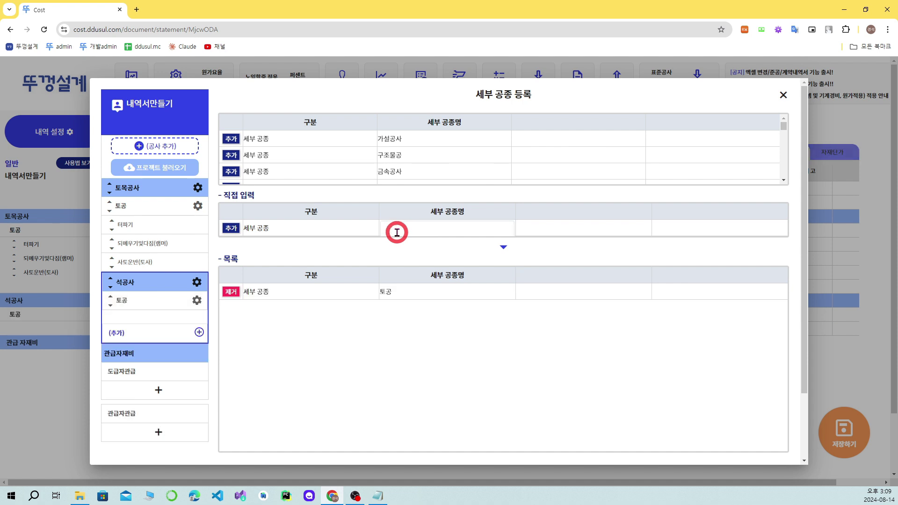
left_click(136, 306)
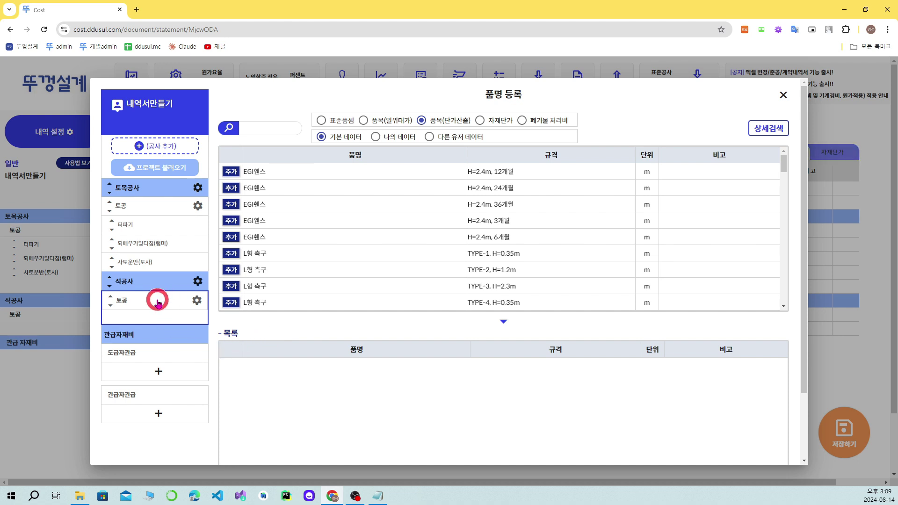
Delete the empty 토공 detailed work type from 석공사
left_click(197, 301)
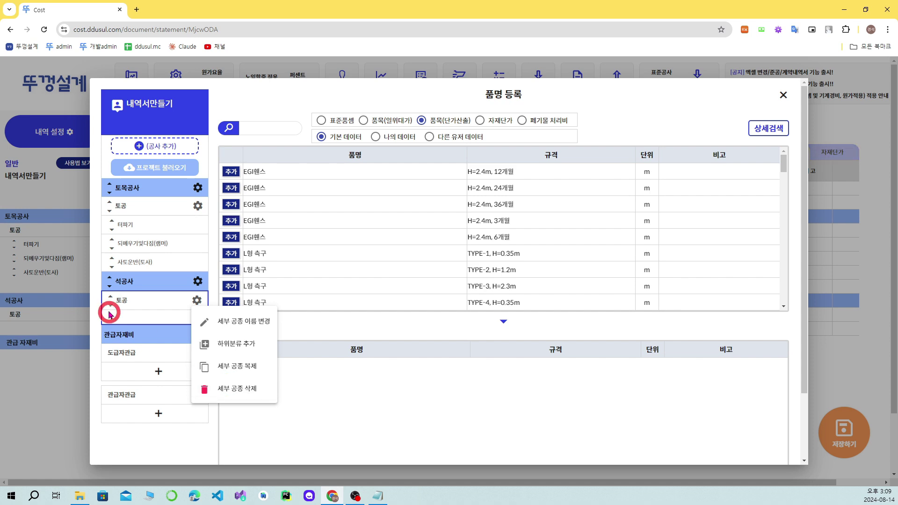
left_click(225, 389)
left_click(552, 301)
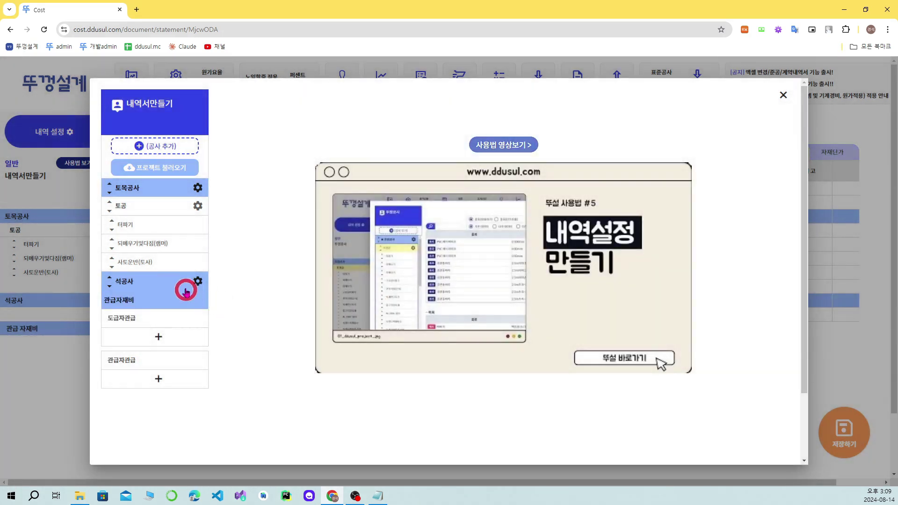
Duplicate 토공 from 토목공사 with 공종 복제, keeping all three items selected, and insert the copy into 석공사
left_click(198, 205)
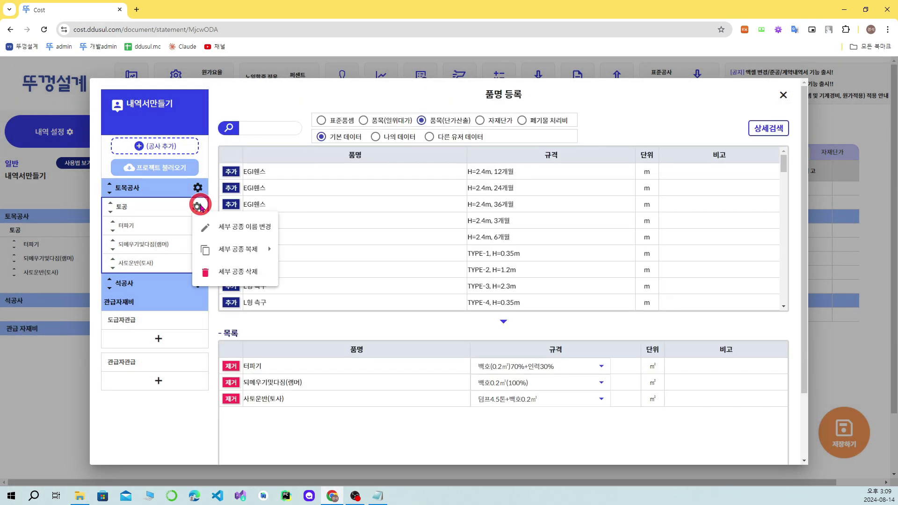
left_click(248, 248)
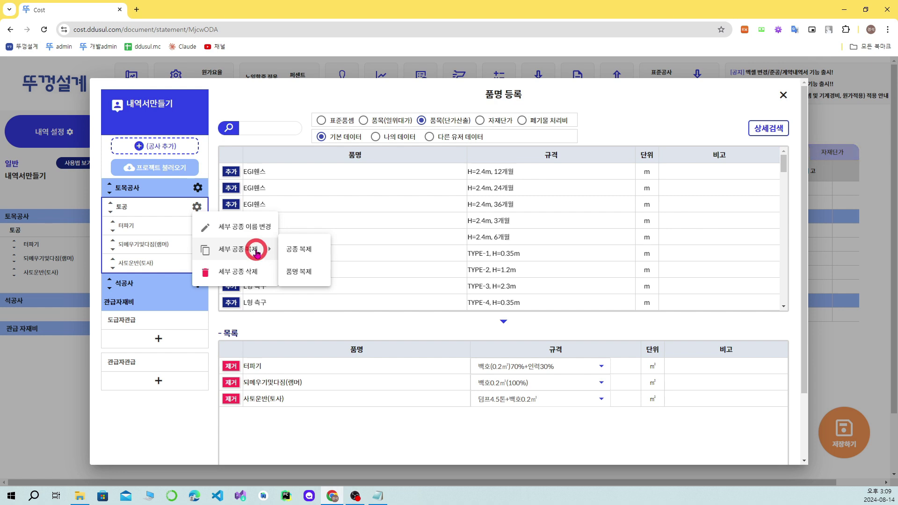
left_click(300, 250)
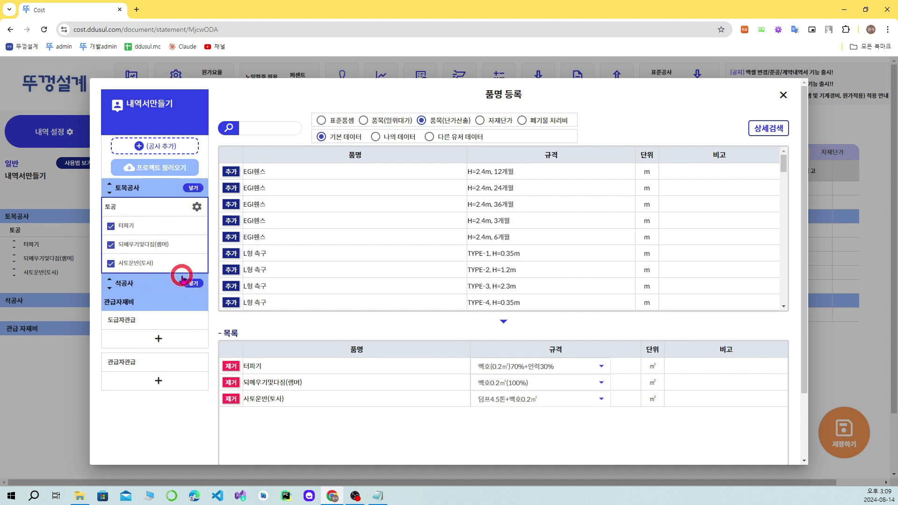
left_click(192, 283)
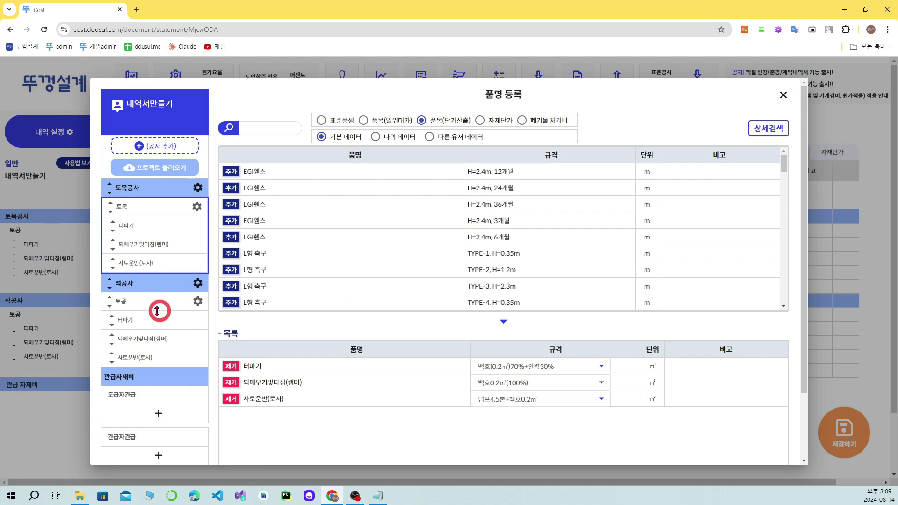
Remove the 사토운반(토사) and 되메우기및다짐(램머) items from 토공 under 석공사
left_click(141, 302)
left_click(231, 399)
key("Return")
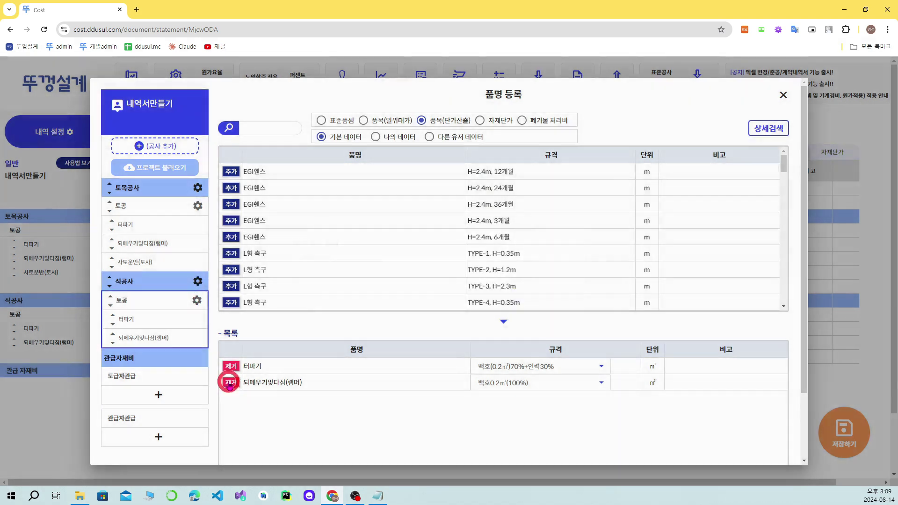
left_click(231, 383)
key("Return")
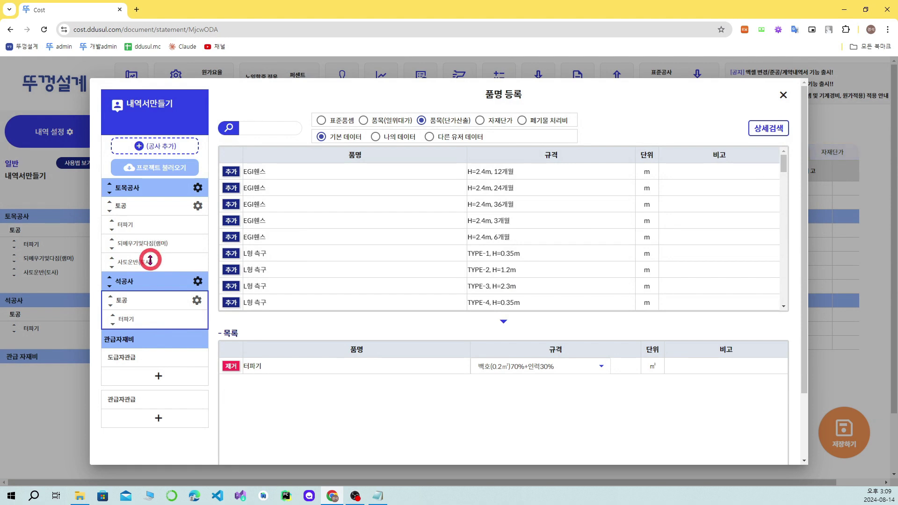
Copy 되메우기및다짐(램머) and 사토운반(토사), without 터파기, from 토목공사's 토공 into 석공사's 토공 with 품명 복제
left_click(197, 206)
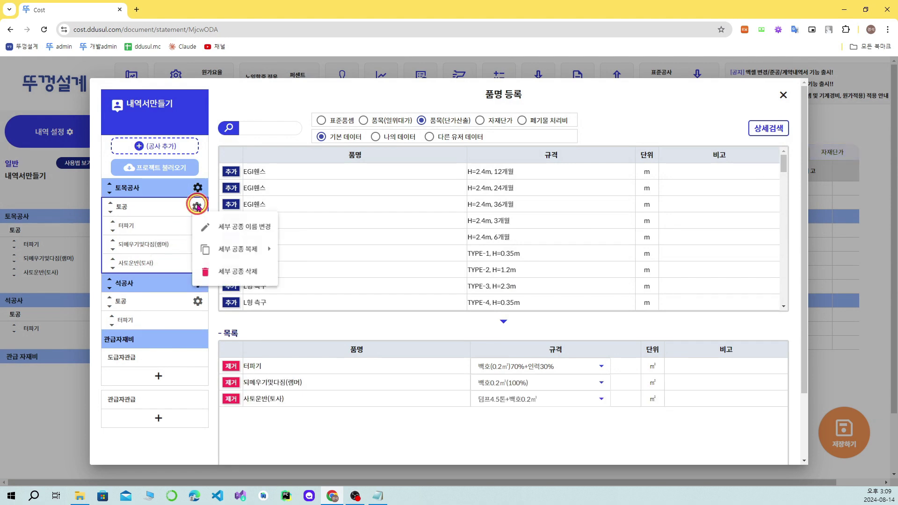
mouse_move(201, 246)
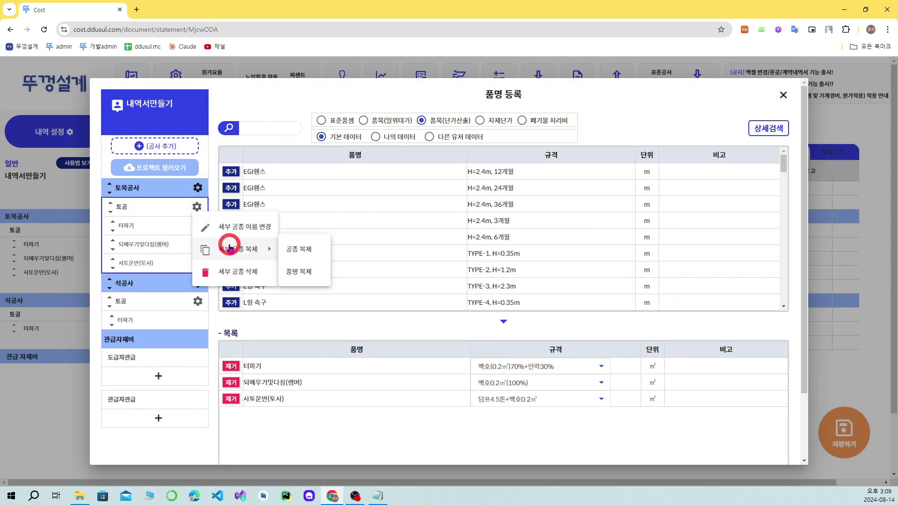
left_click(295, 272)
left_click(110, 225)
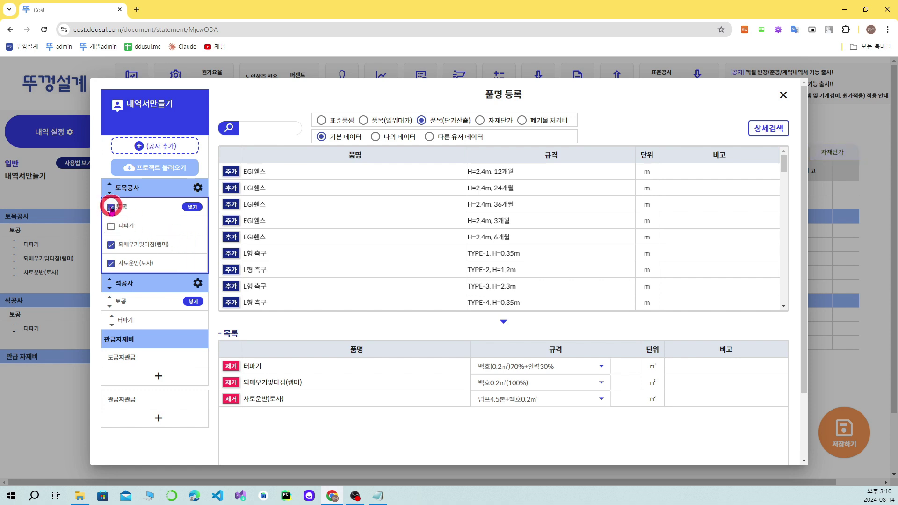
left_click(193, 301)
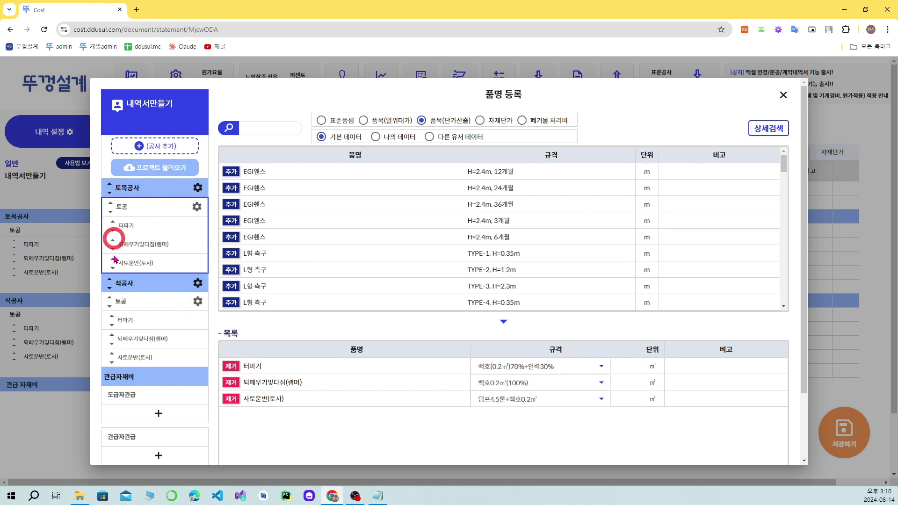
Duplicate the entire 토목공사 construction category with 전체 복제
left_click(198, 188)
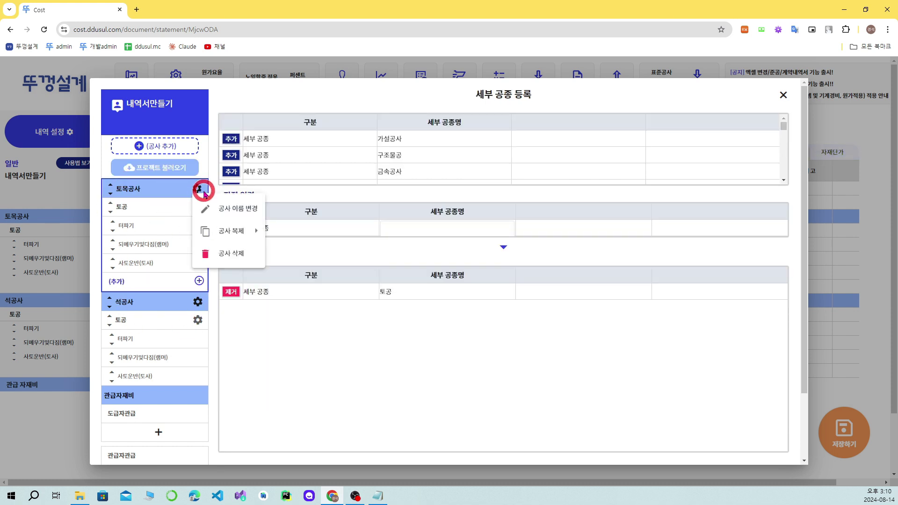
mouse_move(243, 233)
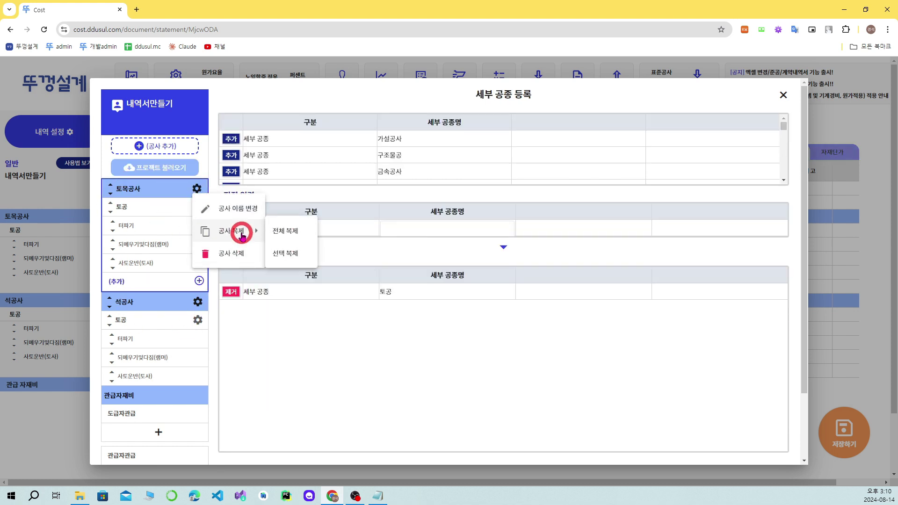
left_click(294, 232)
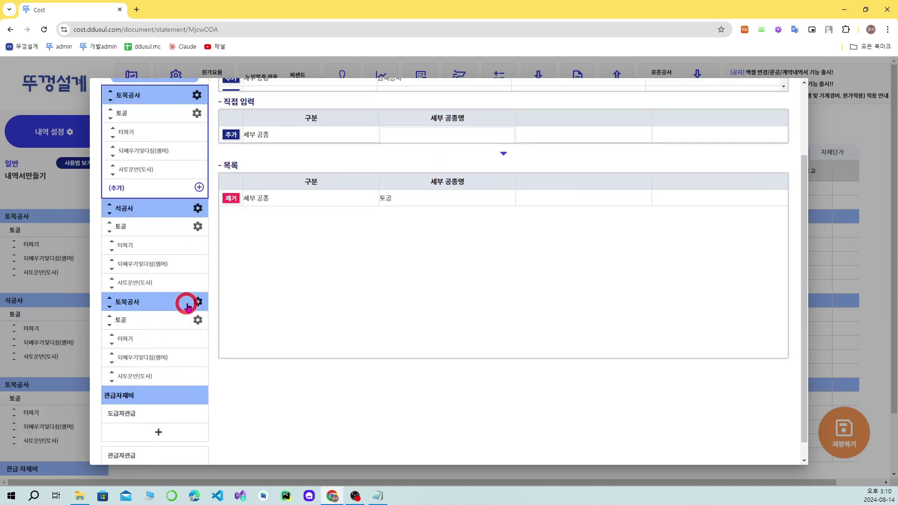
Delete the duplicated 토목공사 category below 석공사 and confirm the deletion
left_click(188, 306)
left_click(227, 364)
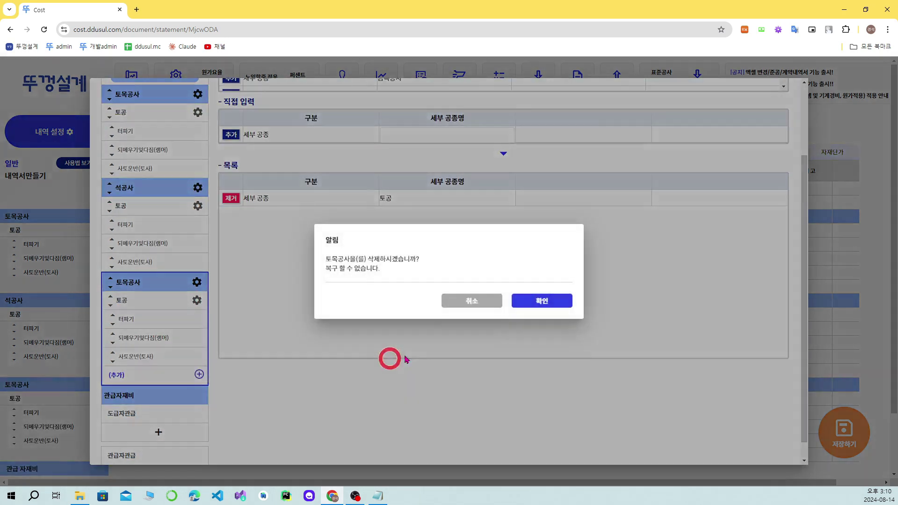
left_click(552, 301)
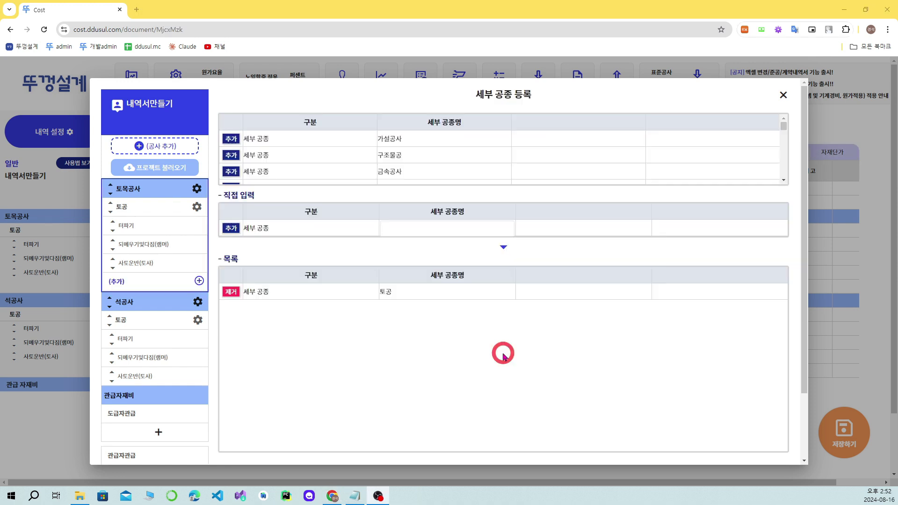
Compare the registered items and specifications of 토공 under 토목공사 with those of 토공 under 석공사
left_click(275, 290)
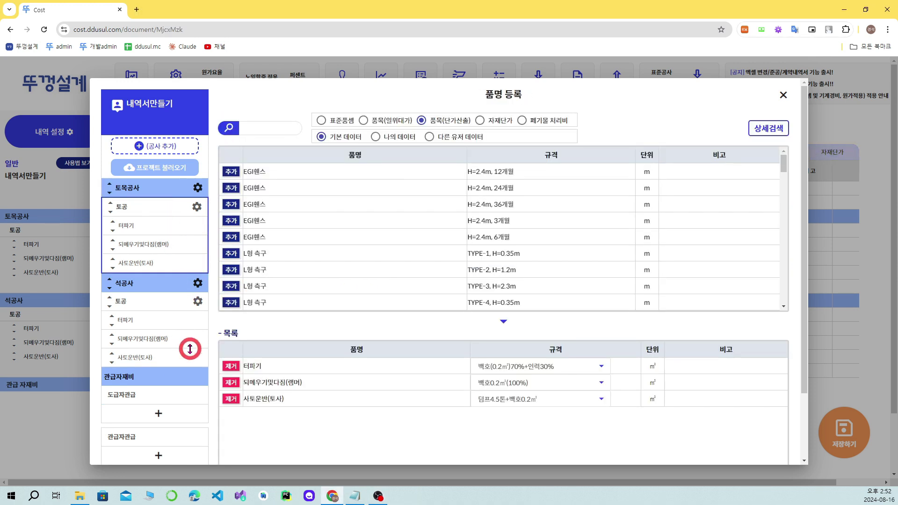
left_click(148, 301)
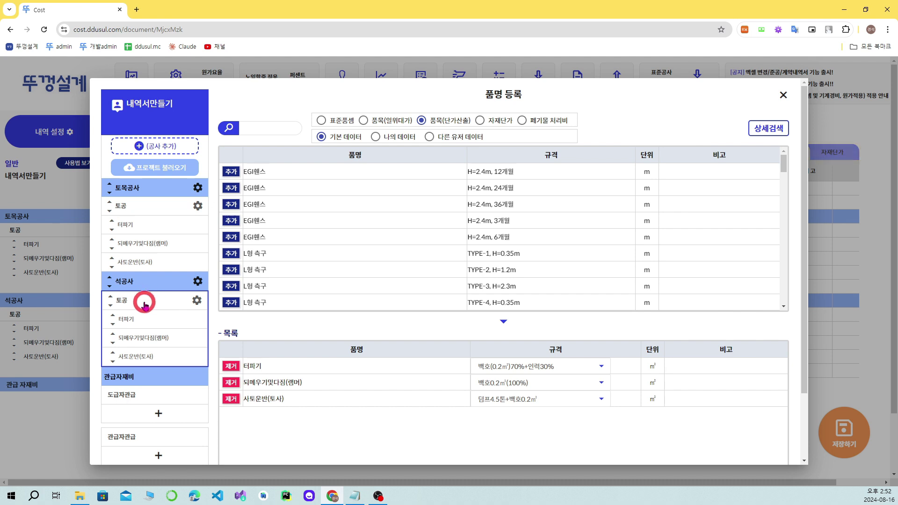
left_click(135, 208)
left_click(144, 297)
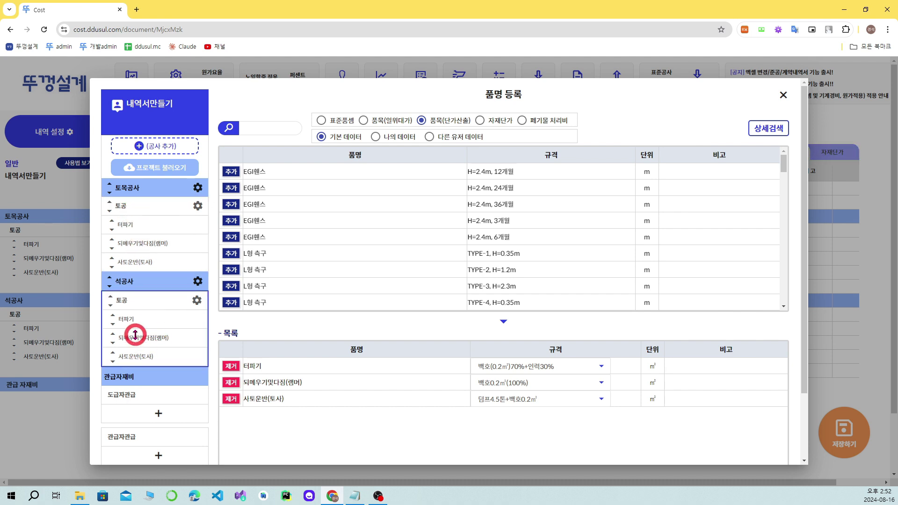
left_click(147, 206)
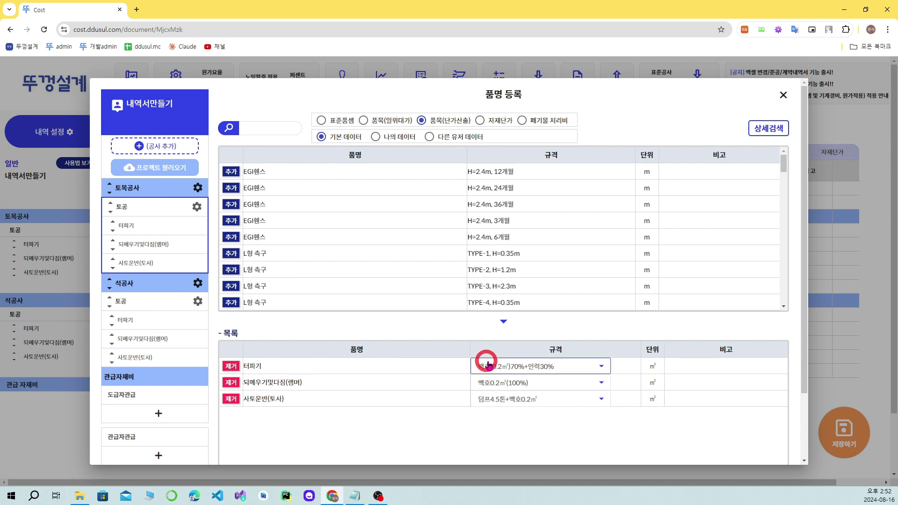
Search the 단가산출 items for 터파기 from 석공사's 토공
left_click(138, 301)
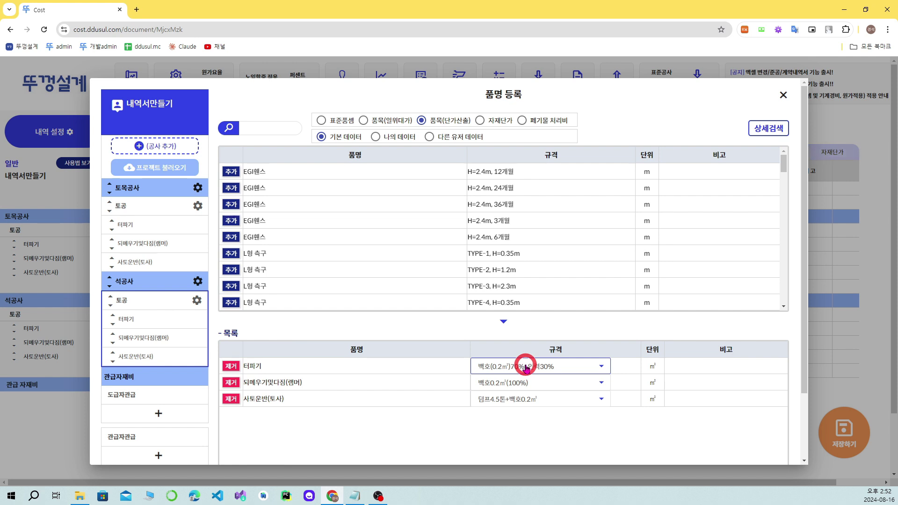
left_click(262, 128)
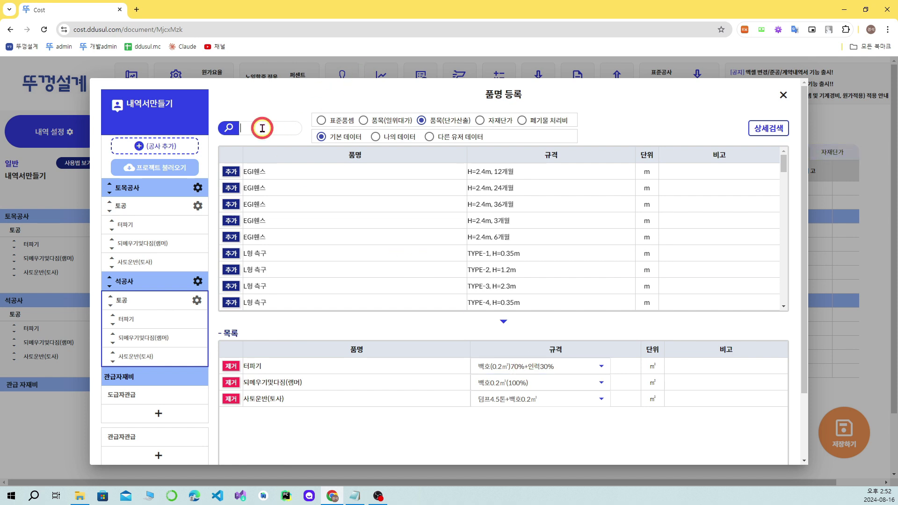
type("터파")
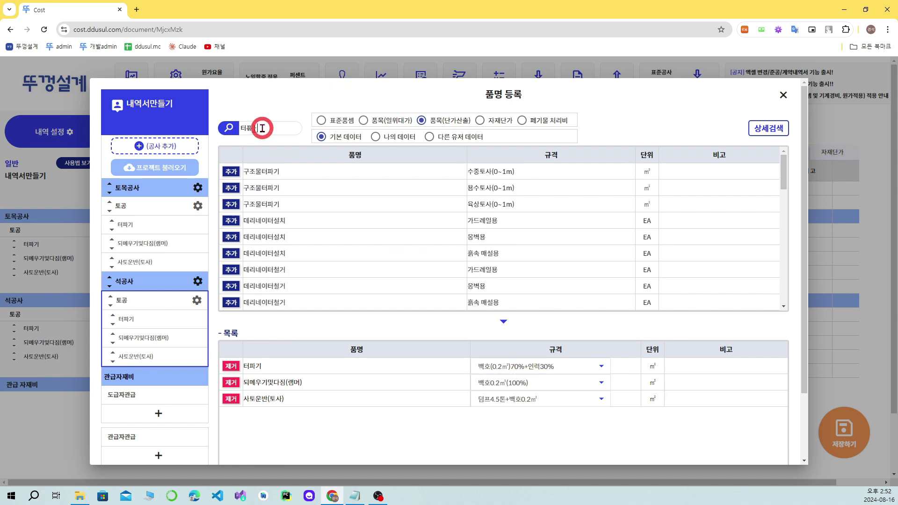
type("ㄱ")
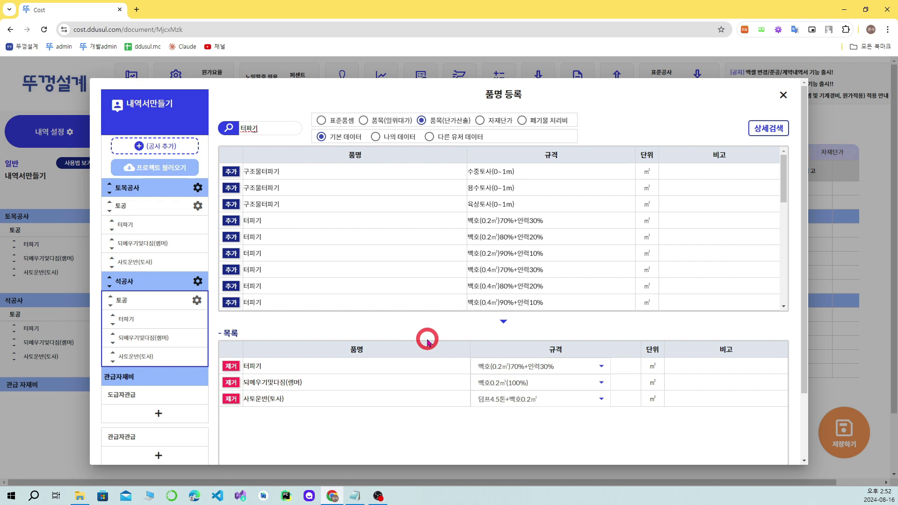
Set the specification of 터파기 in 석공사's 토공 to 백호(0.7㎥)70%+인력30% and close the item registration
left_click(492, 370)
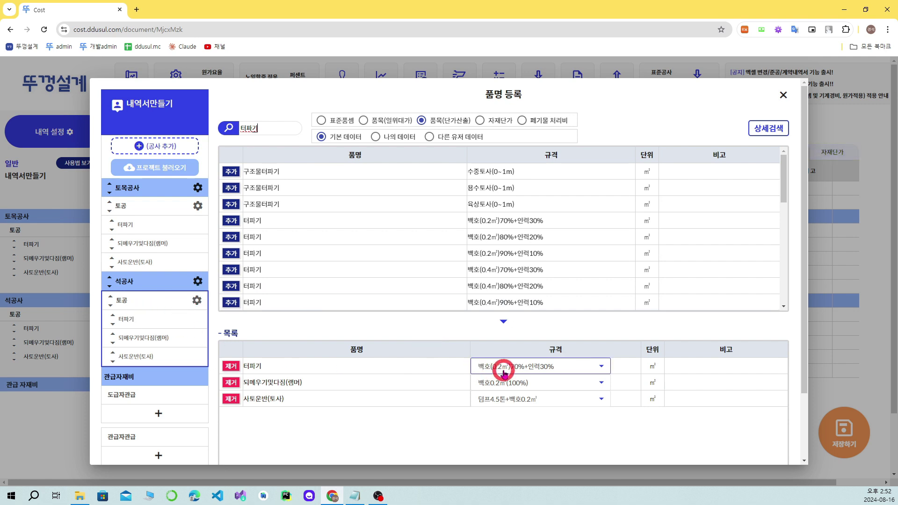
left_click(505, 372)
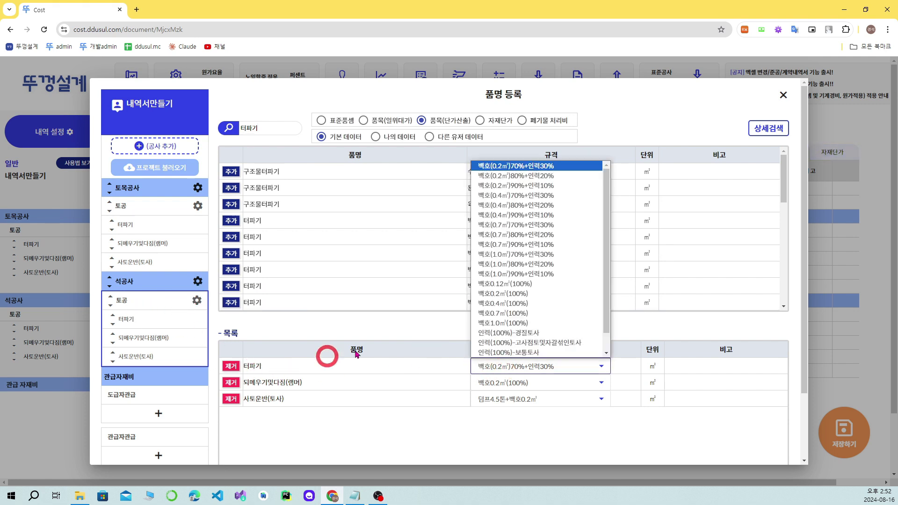
scroll(541, 218, "down", 1)
scroll(524, 244, "up", 1)
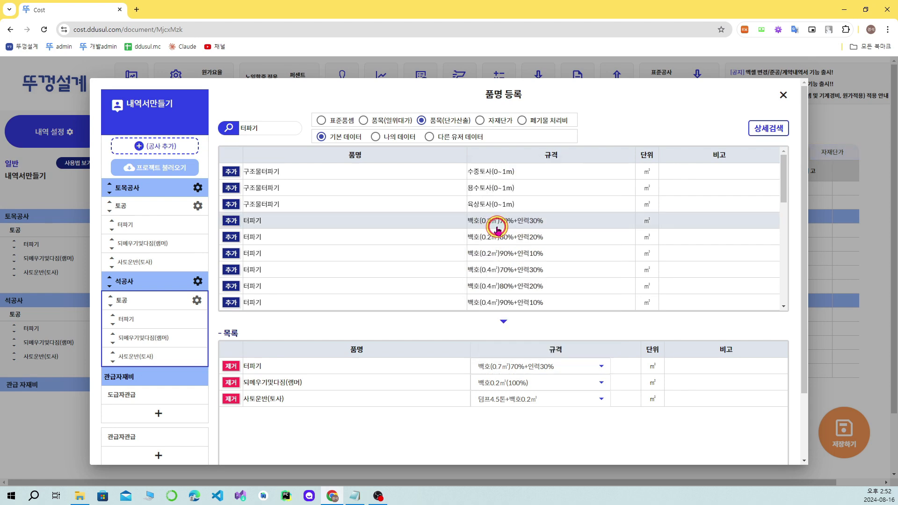
left_click(503, 225)
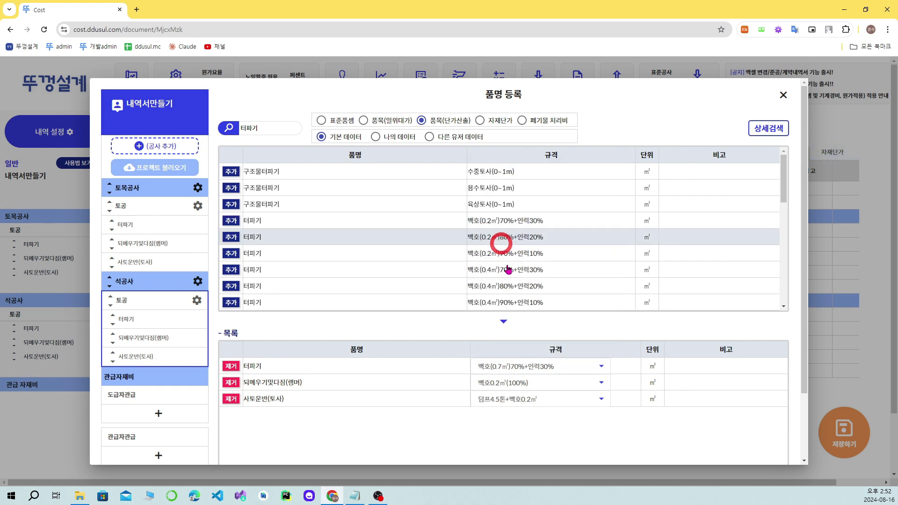
left_click(782, 95)
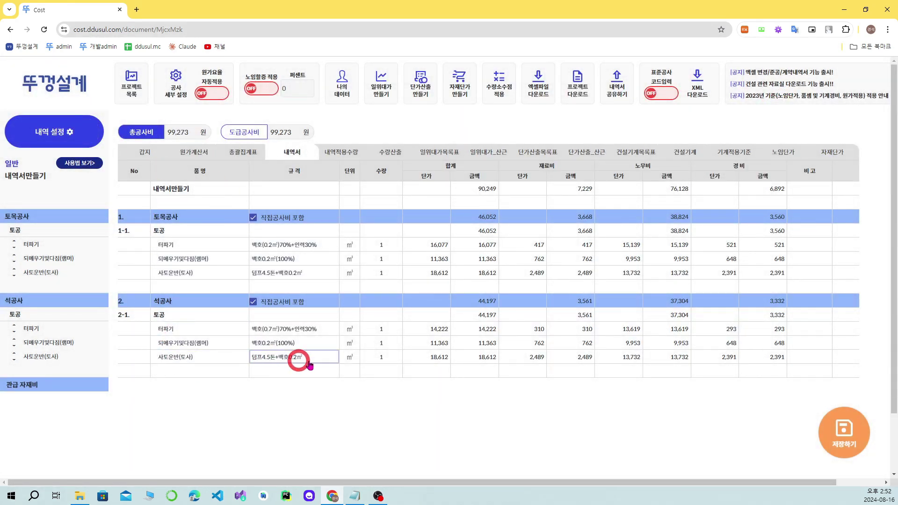
Examine the 터파기 specifications in 단가산출목록표 and the registered item specifications of 석공사's 토공
left_click(534, 153)
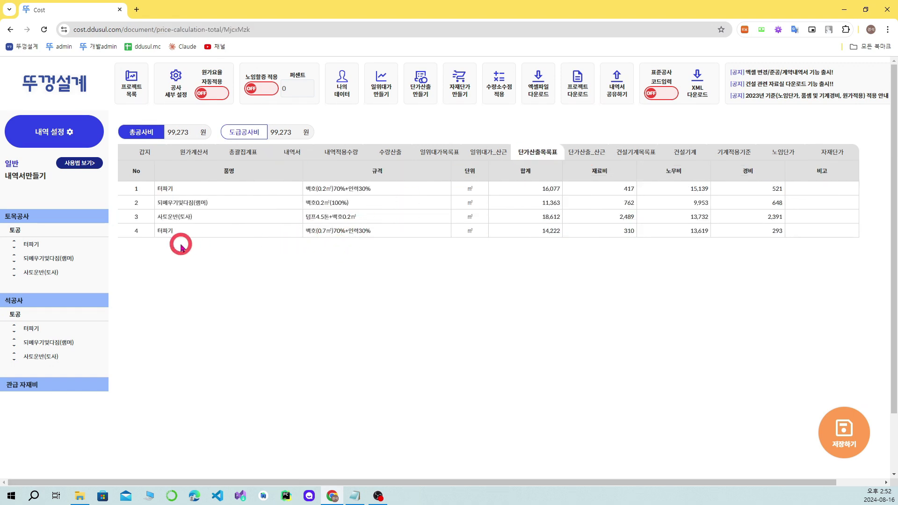
left_click_drag(309, 231, 378, 233)
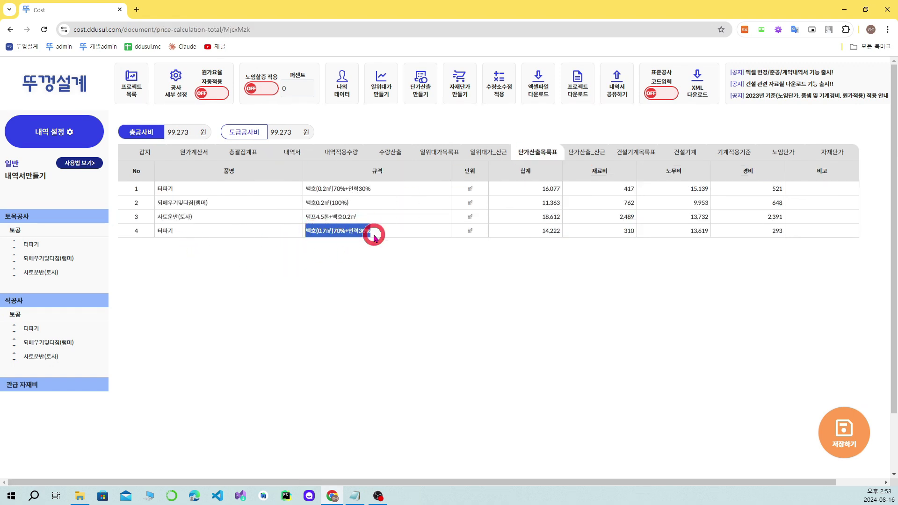
left_click(411, 284)
left_click(286, 159)
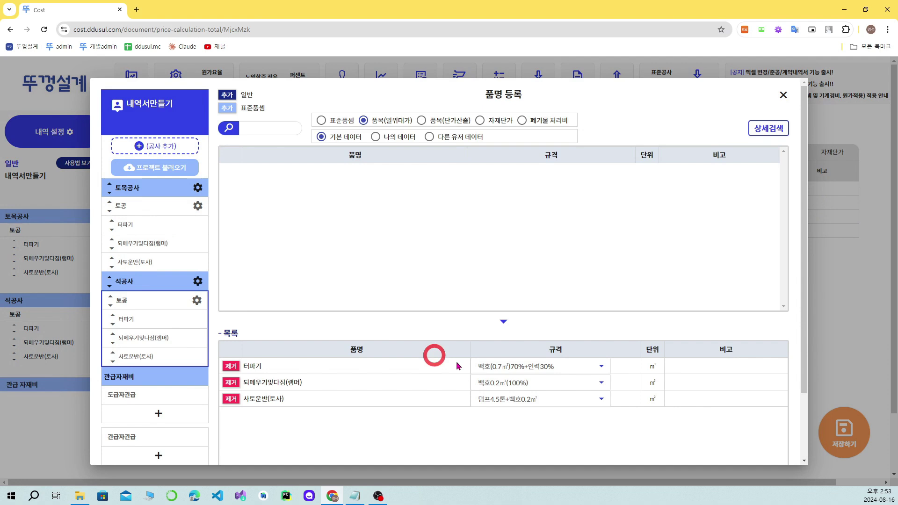
left_click(540, 382)
left_click(507, 393)
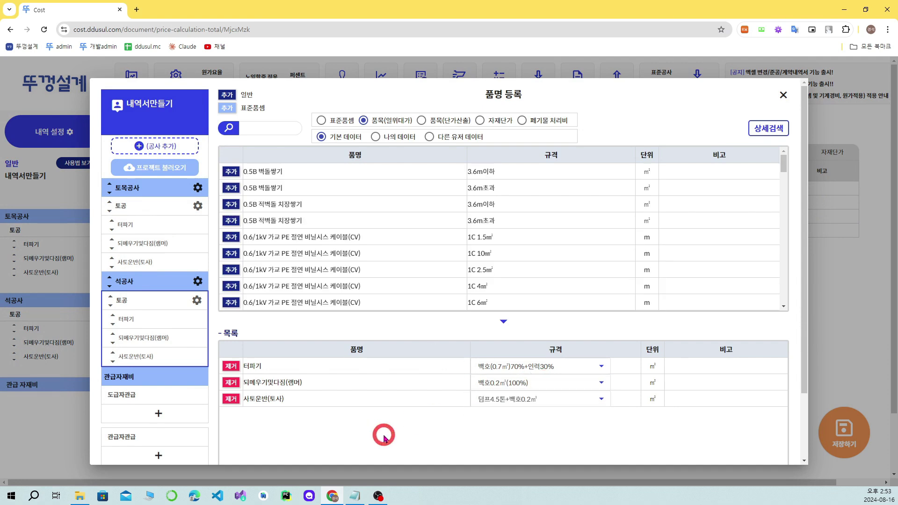
left_click(524, 388)
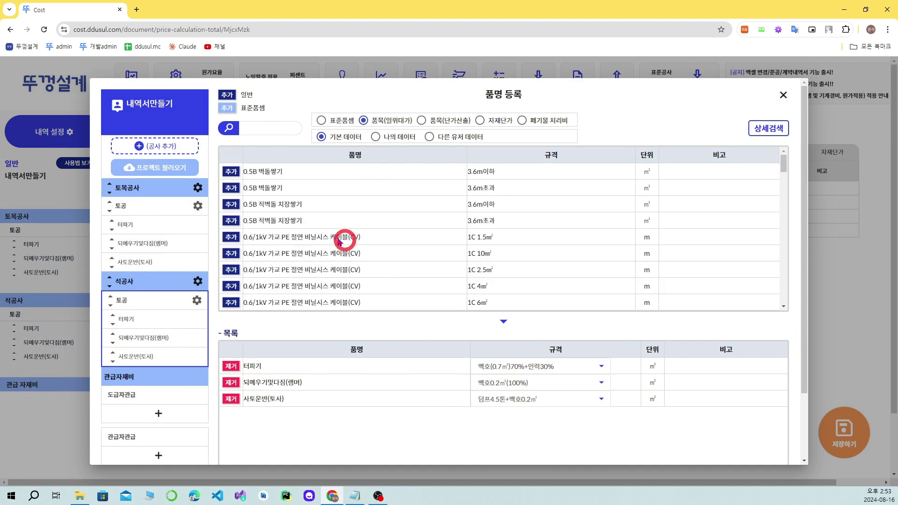
Add a new construction category named 조경공사 through direct entry
left_click(166, 151)
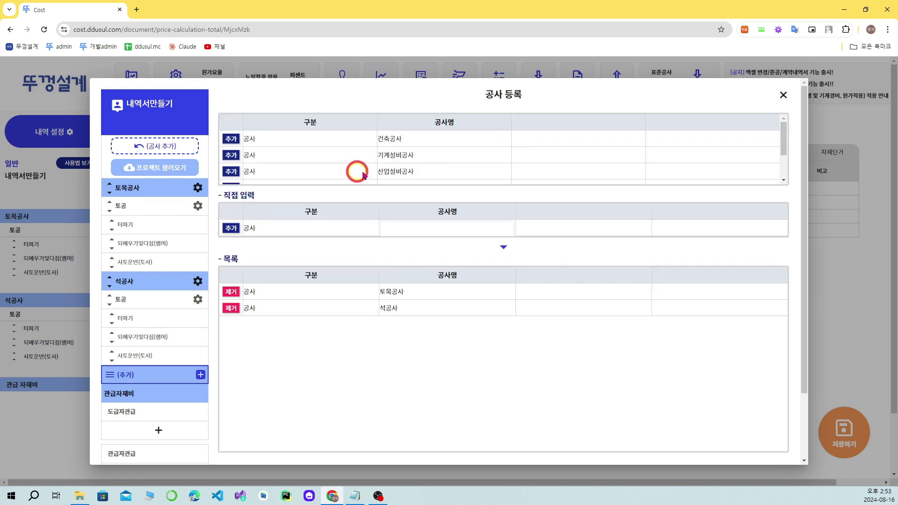
left_click(430, 227)
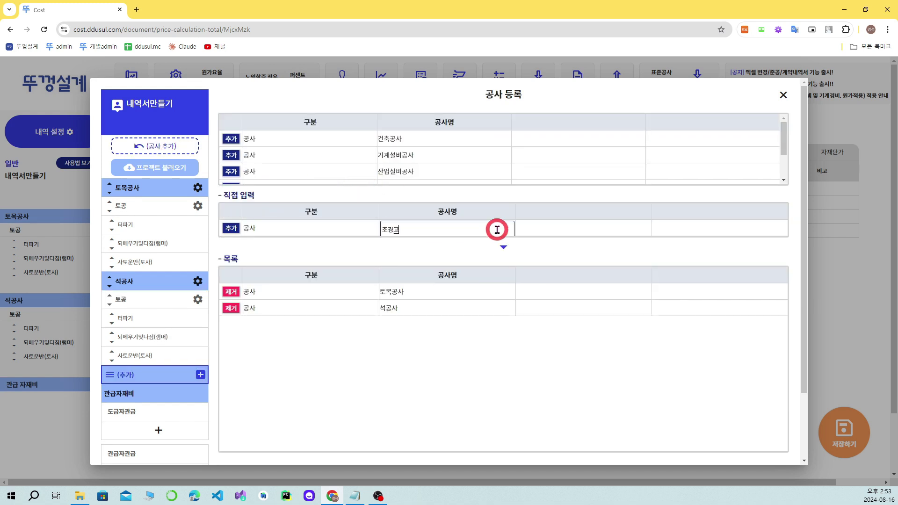
type("조경공사")
key("Return")
Add a detailed work type named 식재공 under 조경공사 through direct entry
left_click(124, 374)
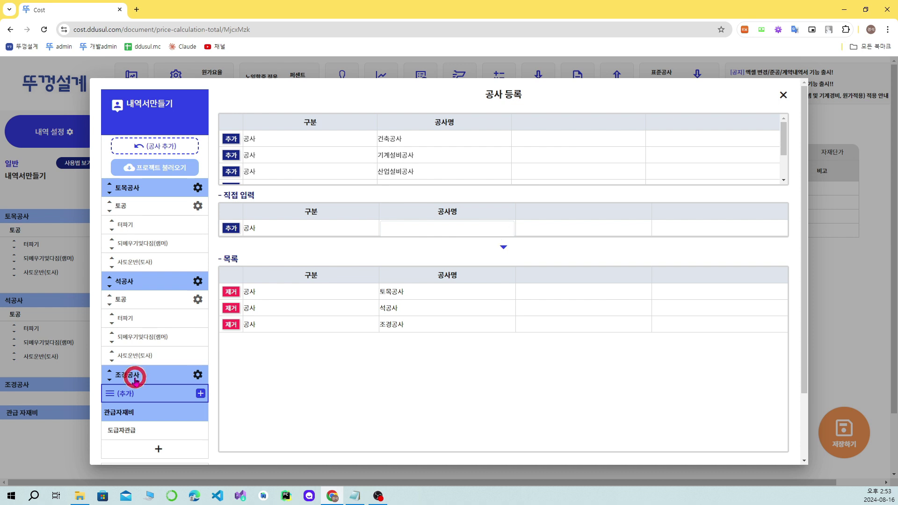
left_click(405, 232)
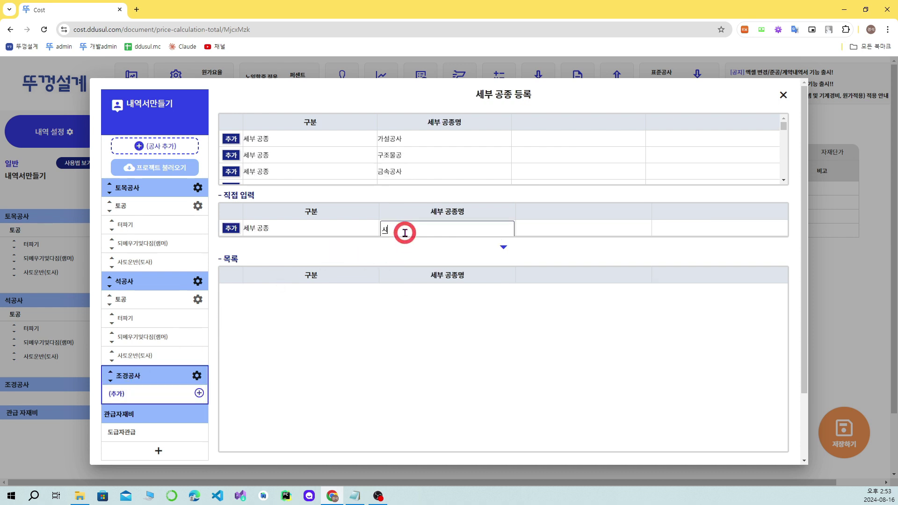
type("식재공")
key("Return")
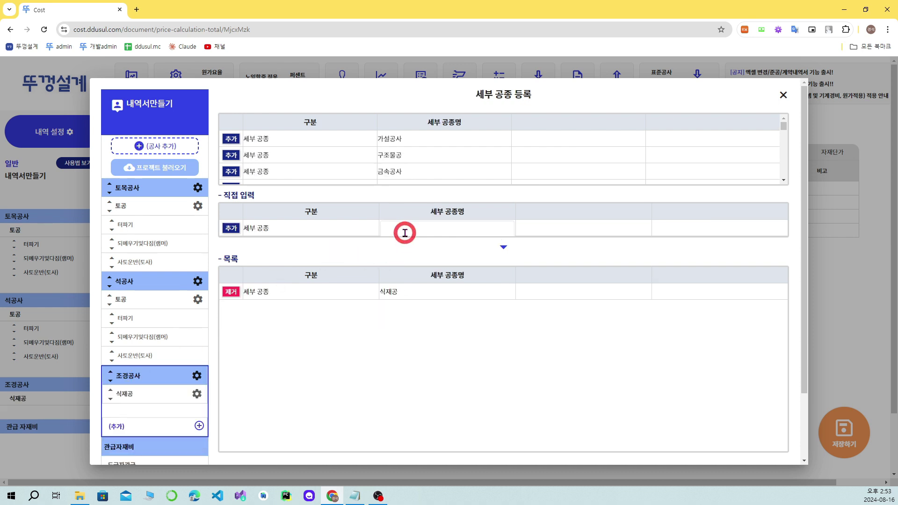
Search for 근원직경 in 식재공 and add the item 굴취(근원직경) with specification 45~49(38~41)㎝
left_click(125, 394)
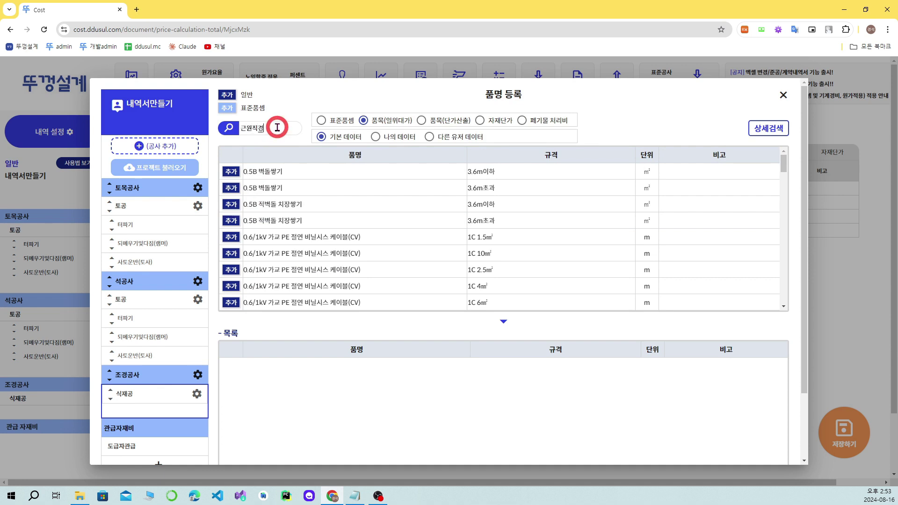
key("Return")
scroll(292, 269, "down", 6)
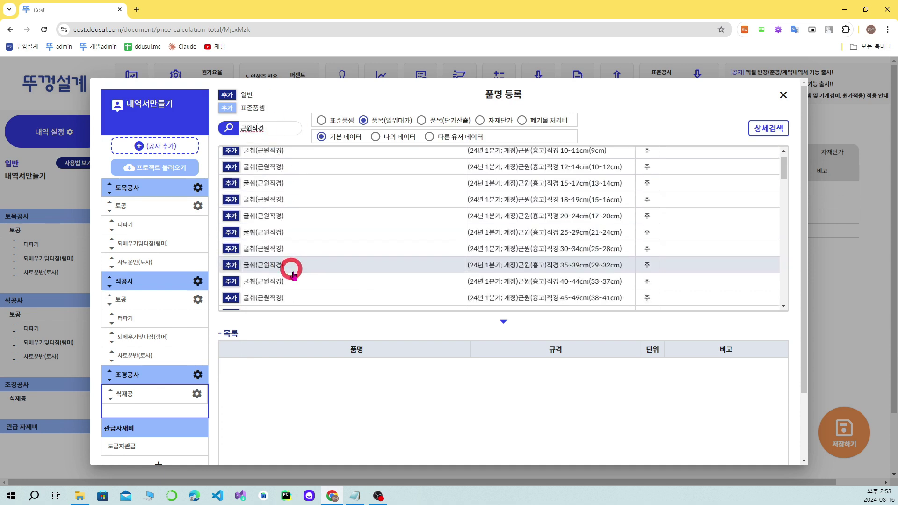
left_click(230, 284)
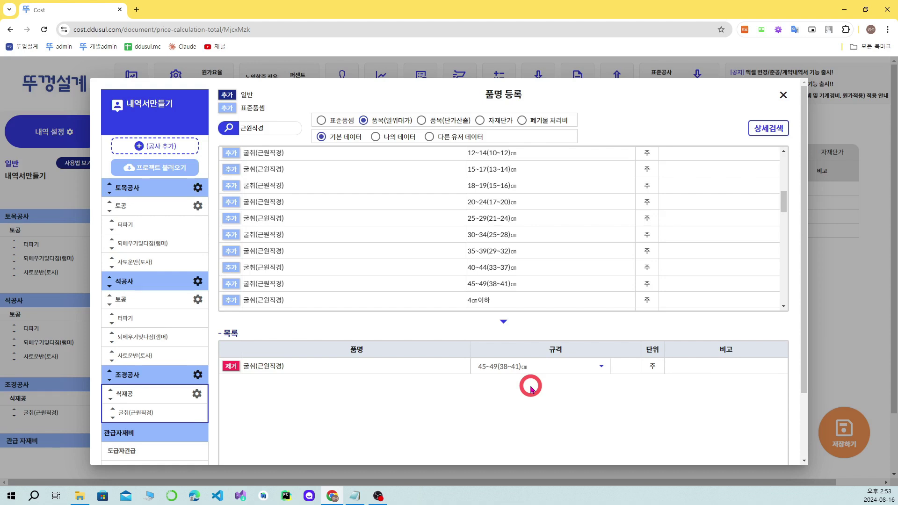
Set the specification of 굴취(근원직경) to 12~14(10~12)㎝ and close the item registration
left_click(516, 367)
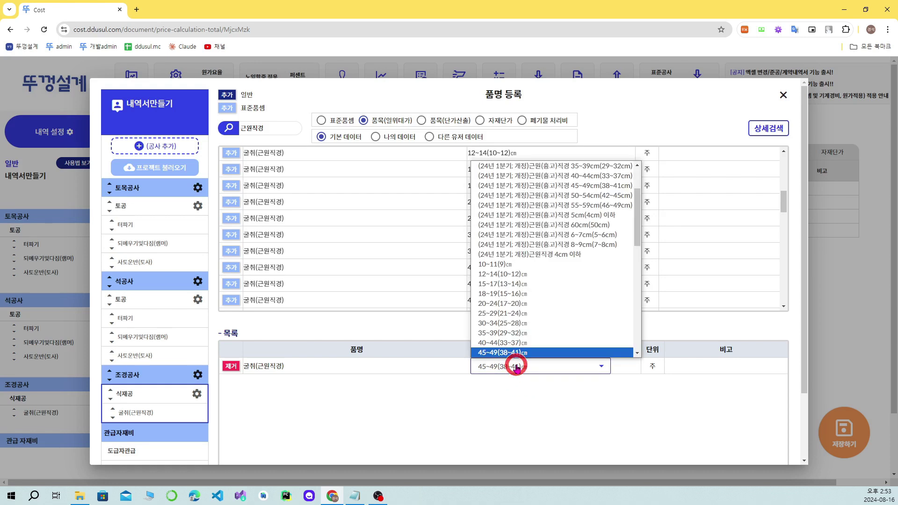
left_click(504, 275)
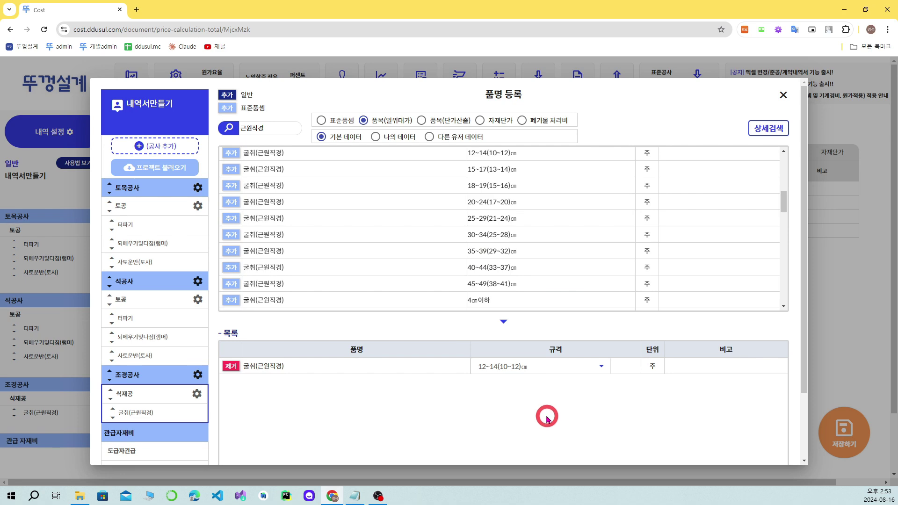
left_click(783, 95)
Review the 굴취(근원직경) entry in 일위대가목록표 and under 조경공사 in 내역서
left_click(437, 152)
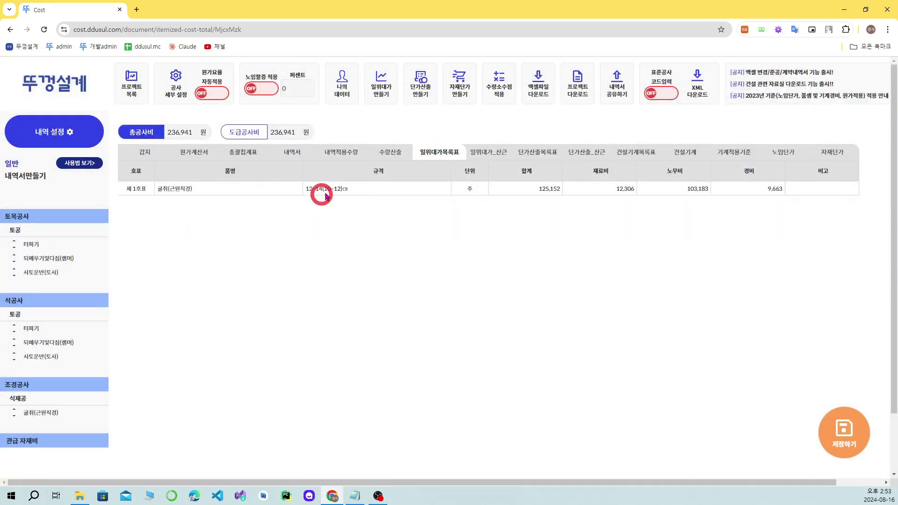
left_click(297, 152)
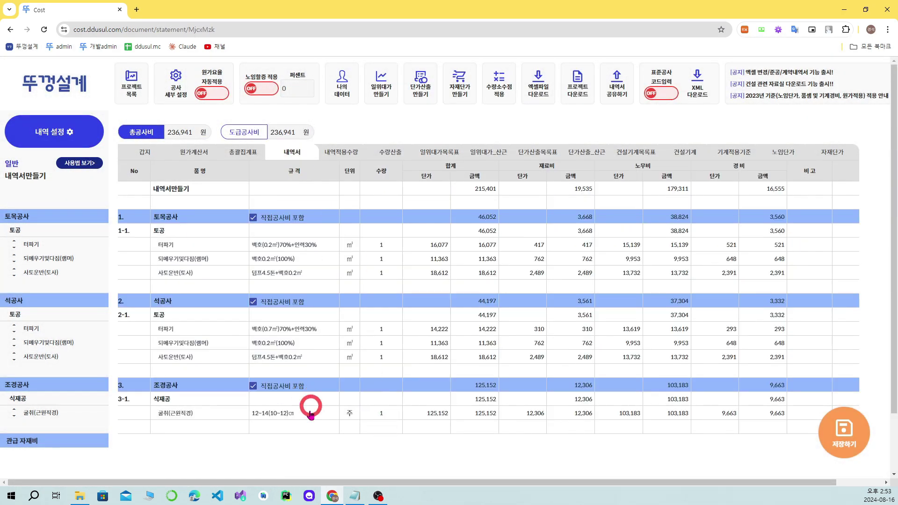
left_click_drag(311, 414, 611, 352)
Delete the construction categories 토목공사, 석공사 and 조경공사, confirming each deletion
left_click(141, 216)
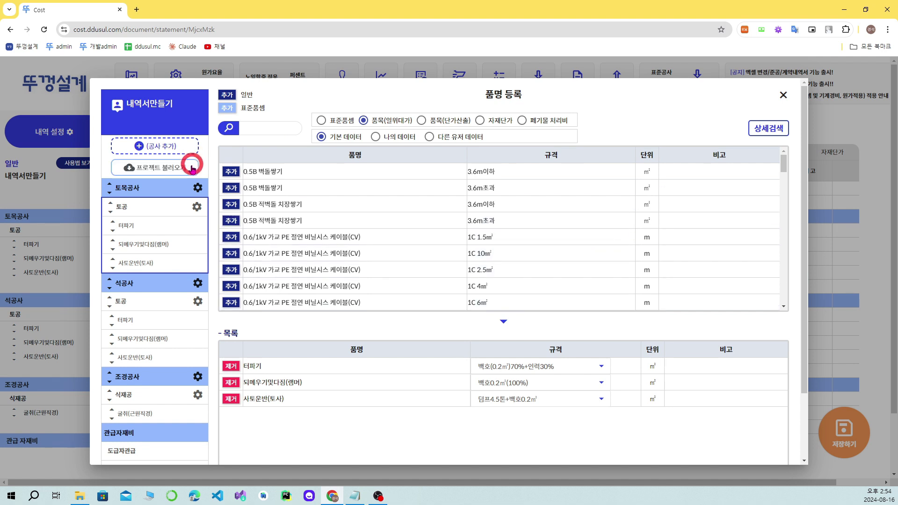
left_click(197, 188)
left_click(234, 252)
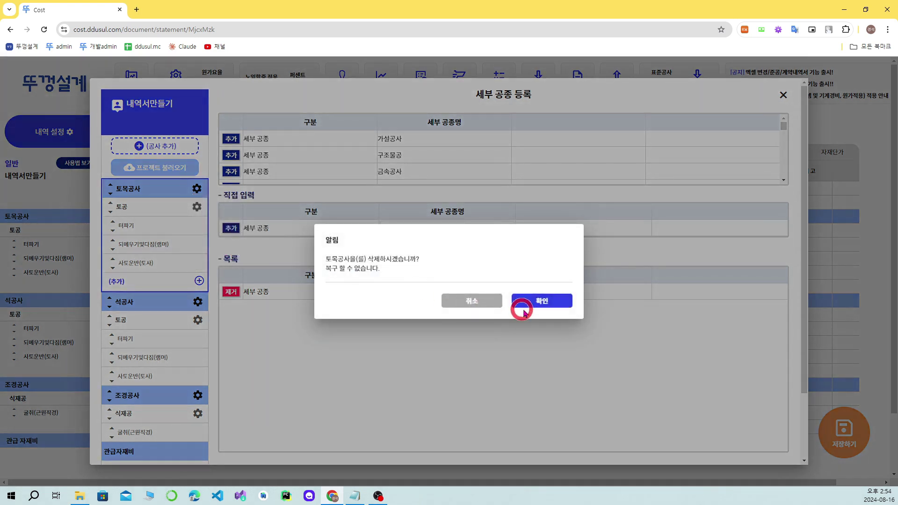
left_click(546, 302)
left_click(200, 190)
left_click(231, 254)
left_click(546, 301)
left_click(202, 188)
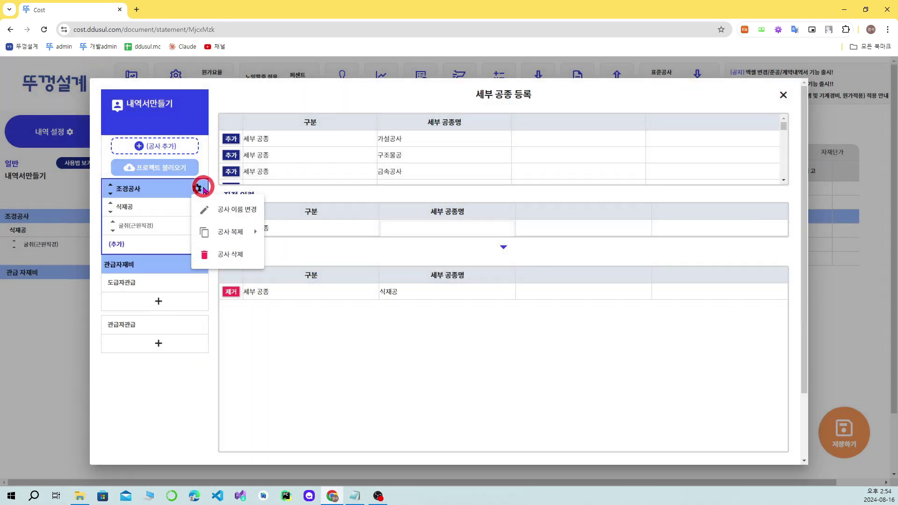
left_click(229, 254)
left_click(506, 296)
Load 석공사 with all its work types and items from the favourite project 돌담쌓기 강의
left_click(159, 169)
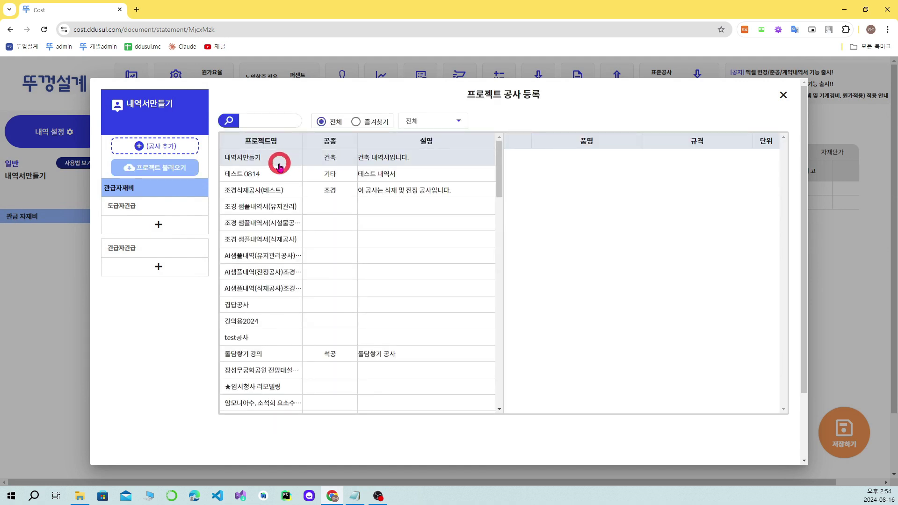
left_click(355, 125)
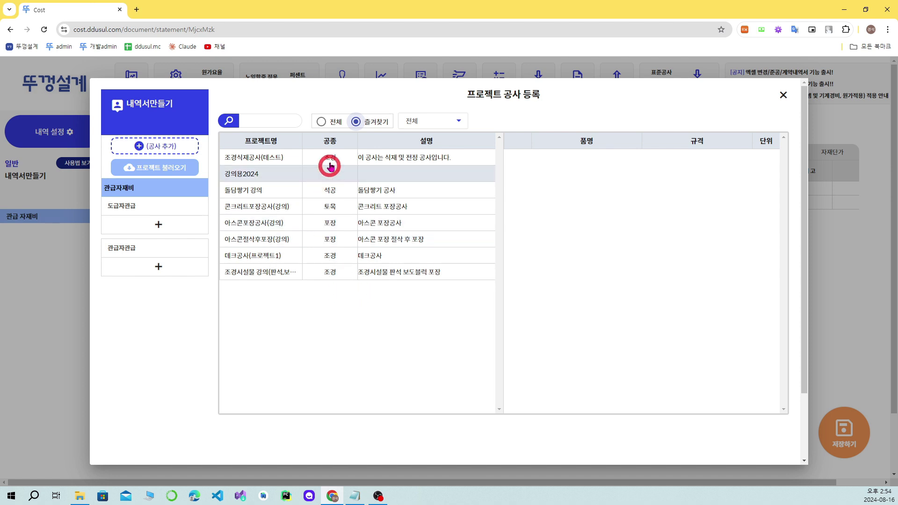
left_click(364, 158)
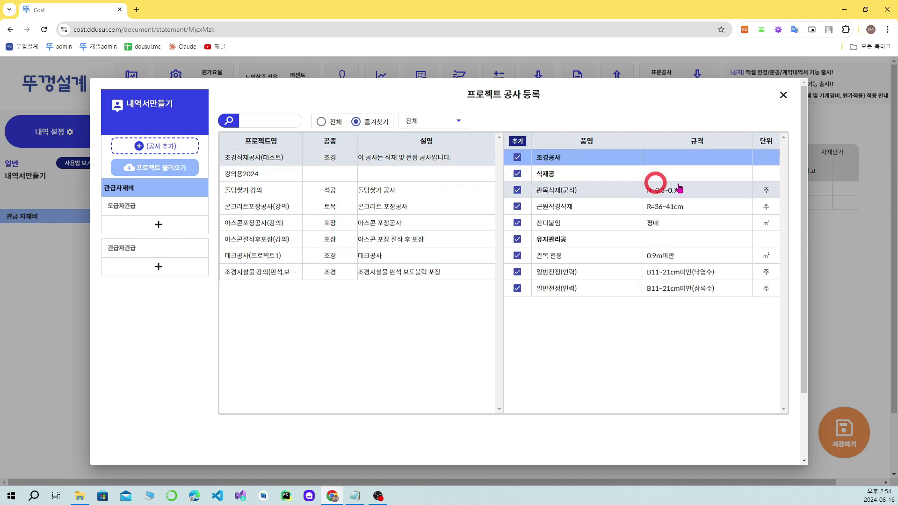
left_click(387, 189)
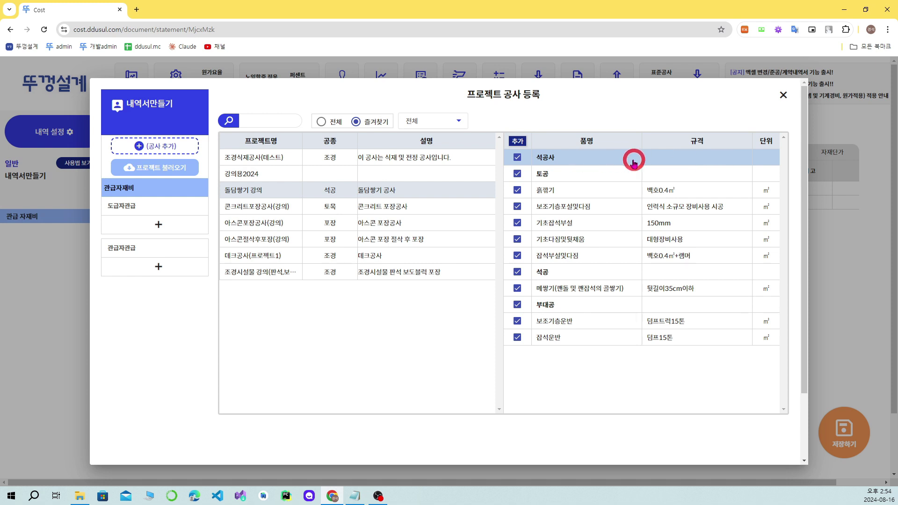
left_click(517, 158)
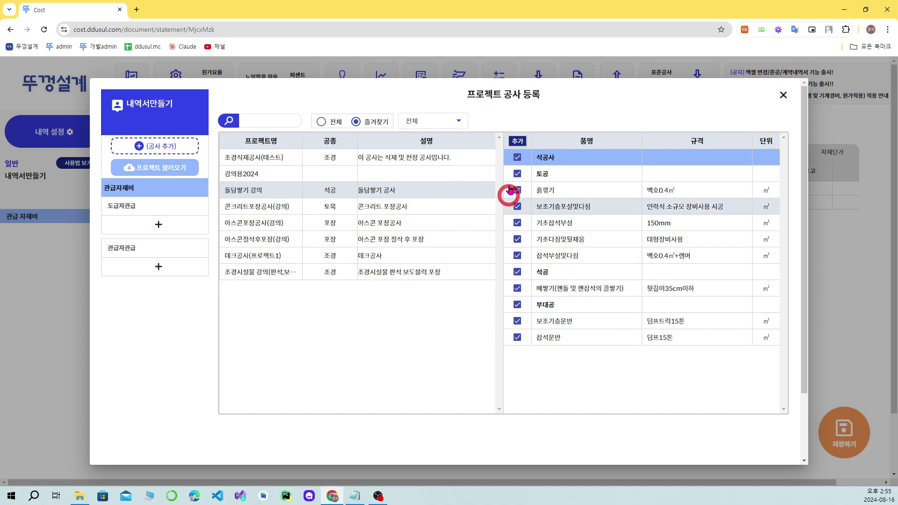
left_click(516, 140)
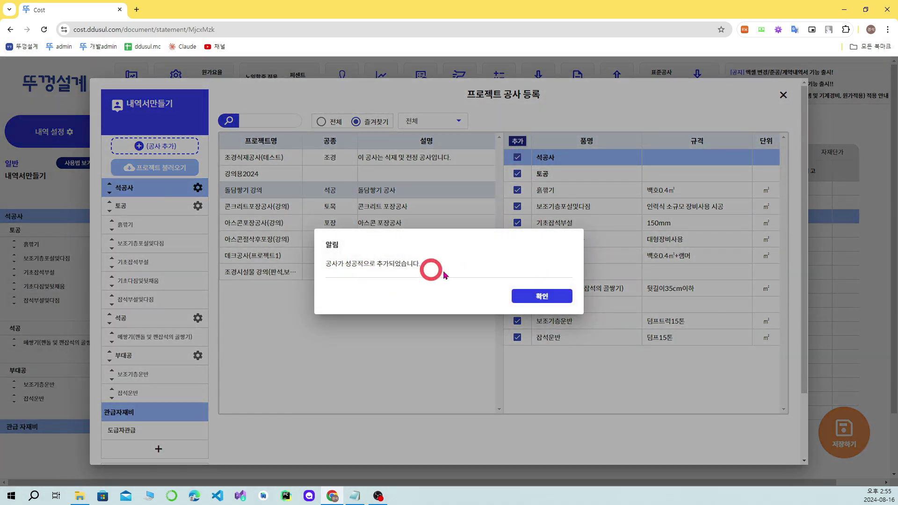
Dismiss the import notice and delete the imported 석공사 with all its work types, confirming the deletion
left_click(543, 296)
scroll(122, 335, "down", 1)
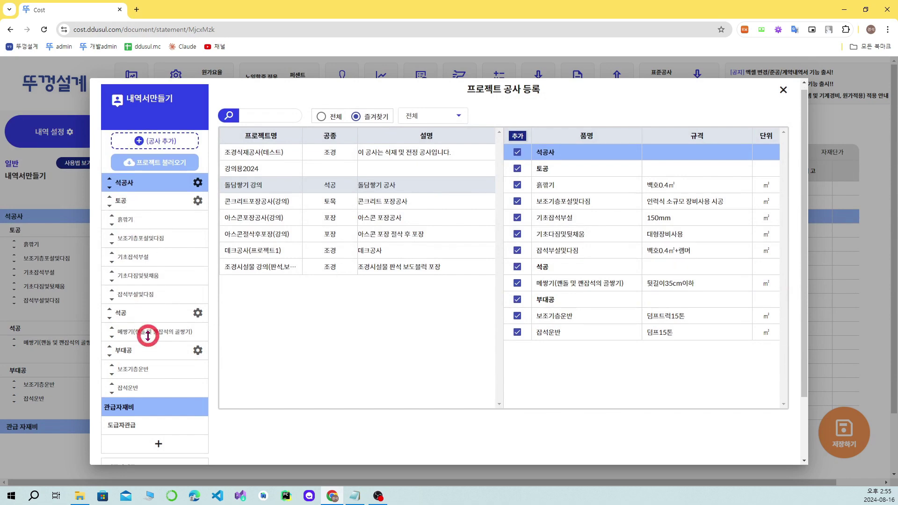
scroll(149, 353, "up", 1)
left_click(197, 189)
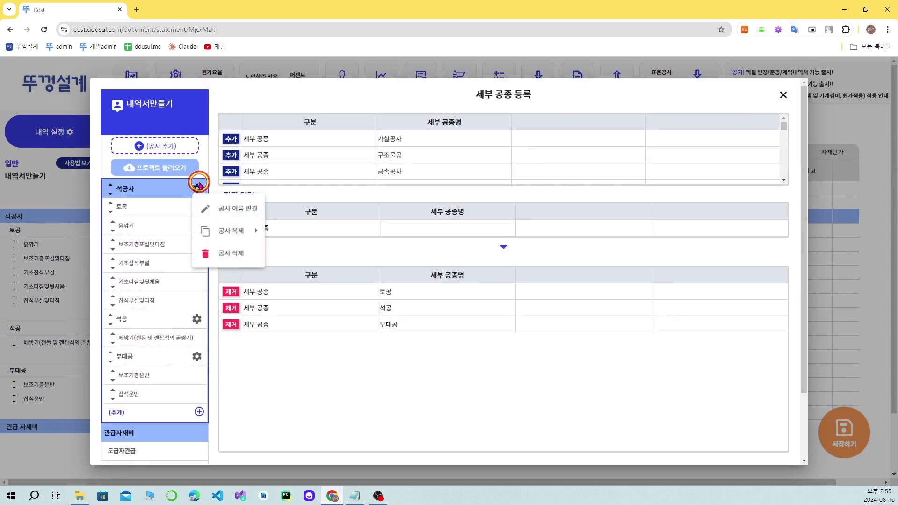
left_click(226, 255)
left_click(549, 301)
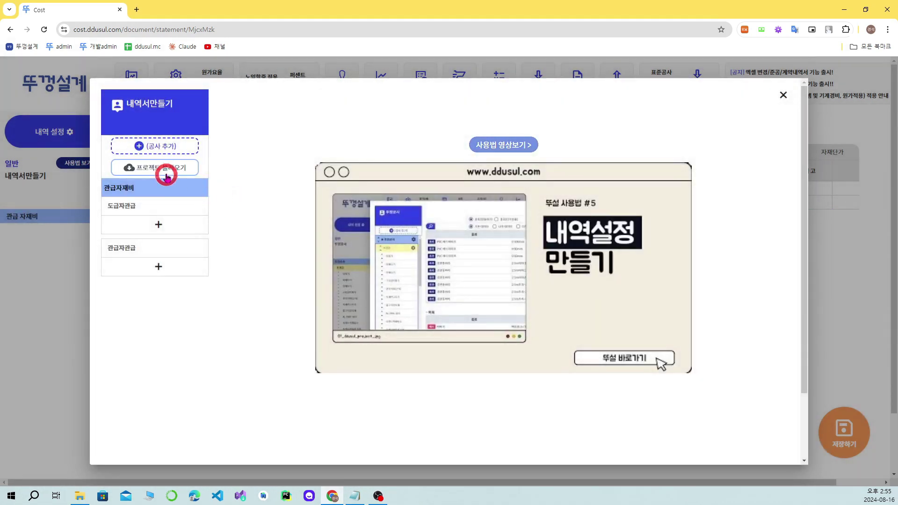
Load the project 돌담쌓기 강의 and choose only 토공 with its items from 석공사 for import
left_click(166, 171)
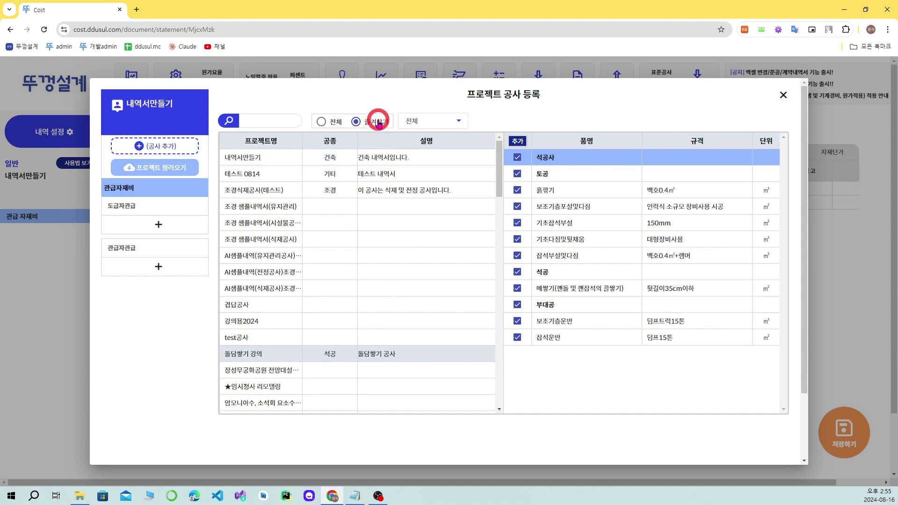
left_click_drag(331, 354, 334, 354)
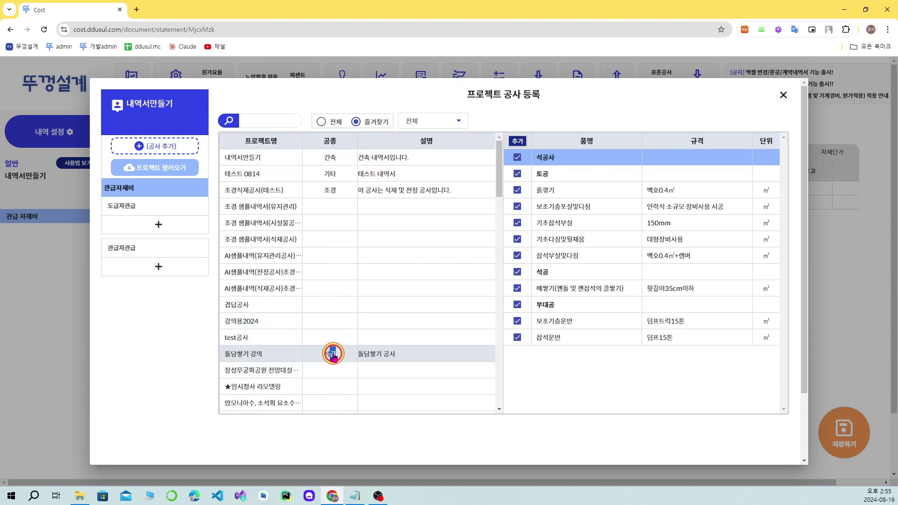
left_click(517, 157)
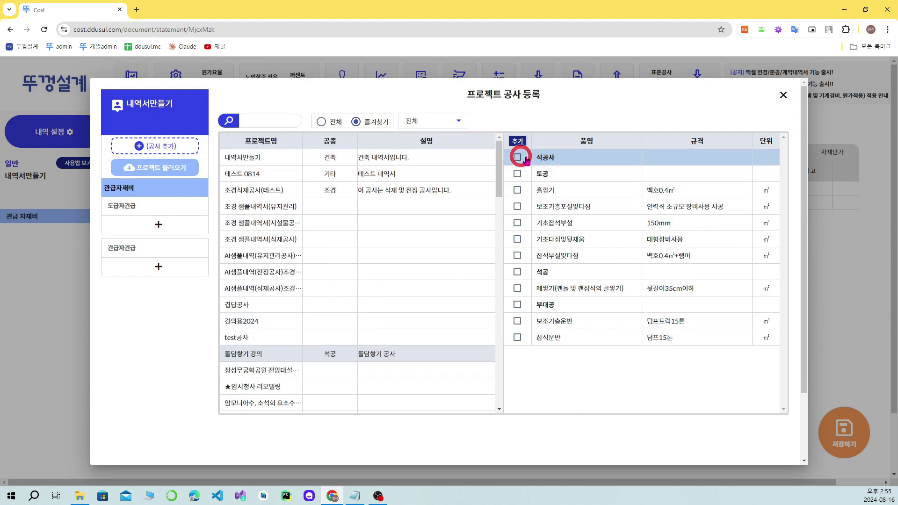
left_click(498, 186)
left_click(517, 173)
left_click(581, 294)
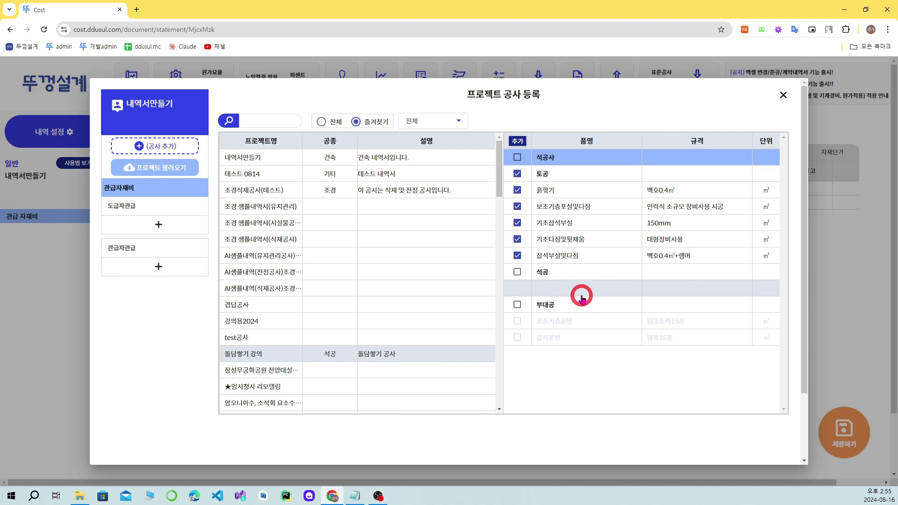
left_click(517, 140)
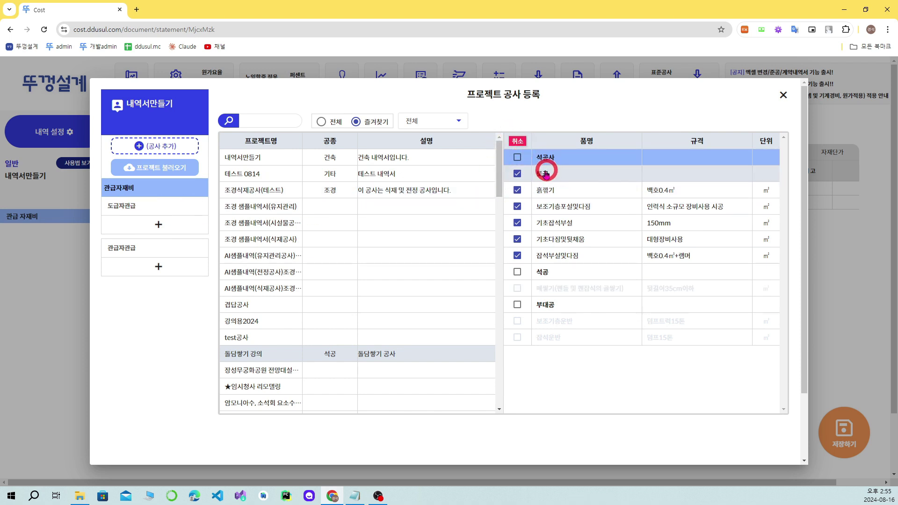
Add the construction category 건축공사 and insert the chosen 토공 with its items into it
left_click(157, 145)
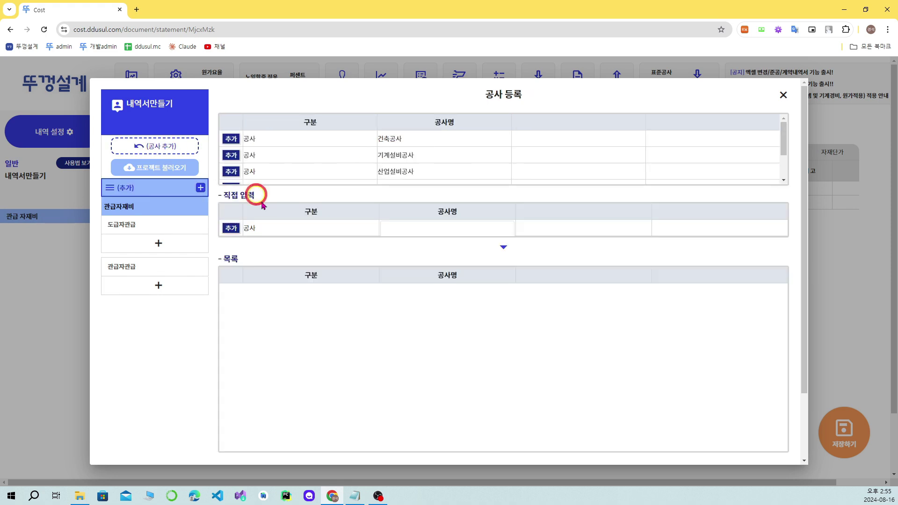
left_click(411, 227)
left_click(231, 138)
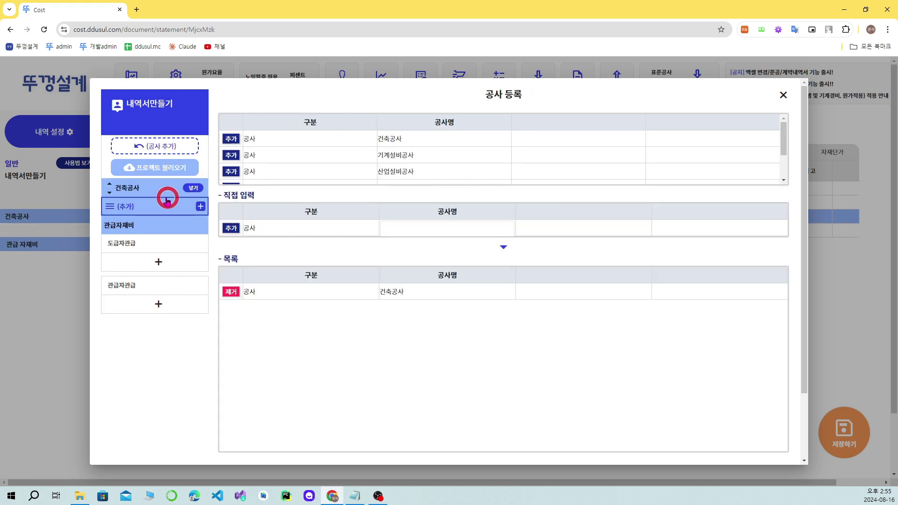
left_click(191, 188)
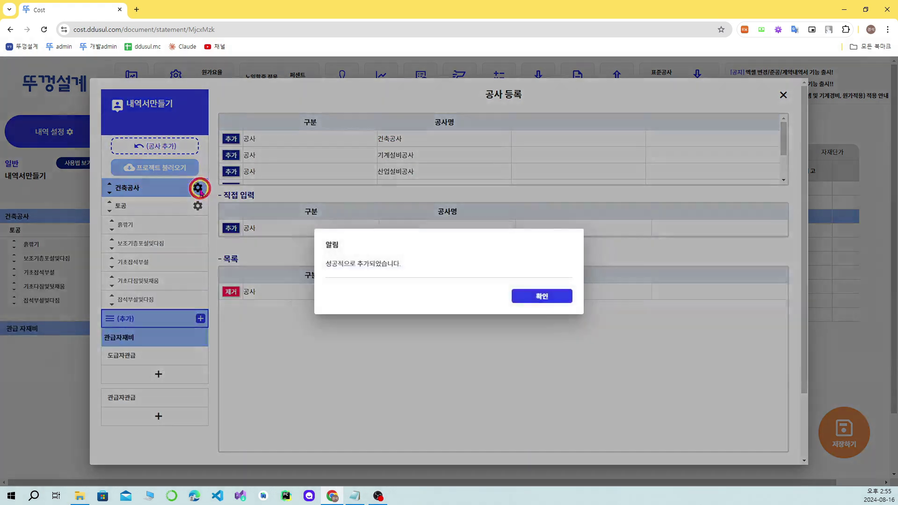
left_click(560, 300)
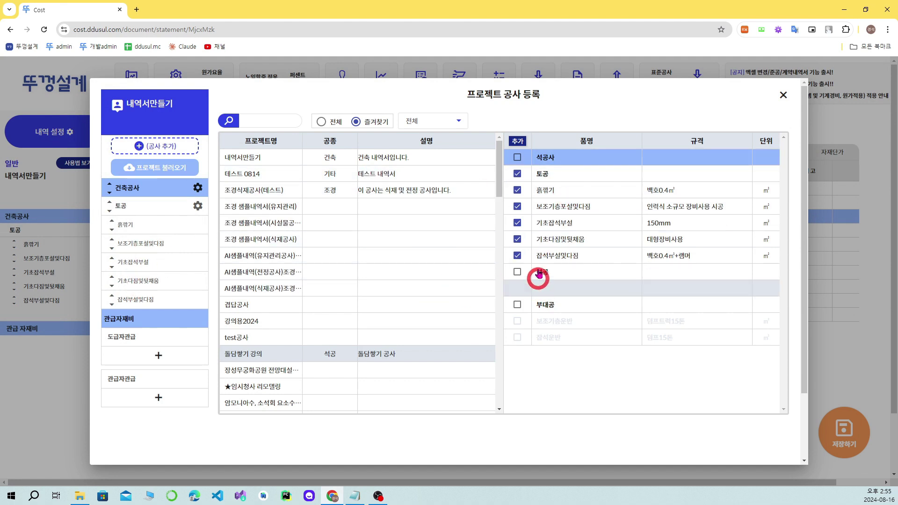
Import only the items 메쌓기(깬돌 및 깬잡석의 골쌓기) and 보조기층운반 into 토공 under 건축공사
left_click(517, 174)
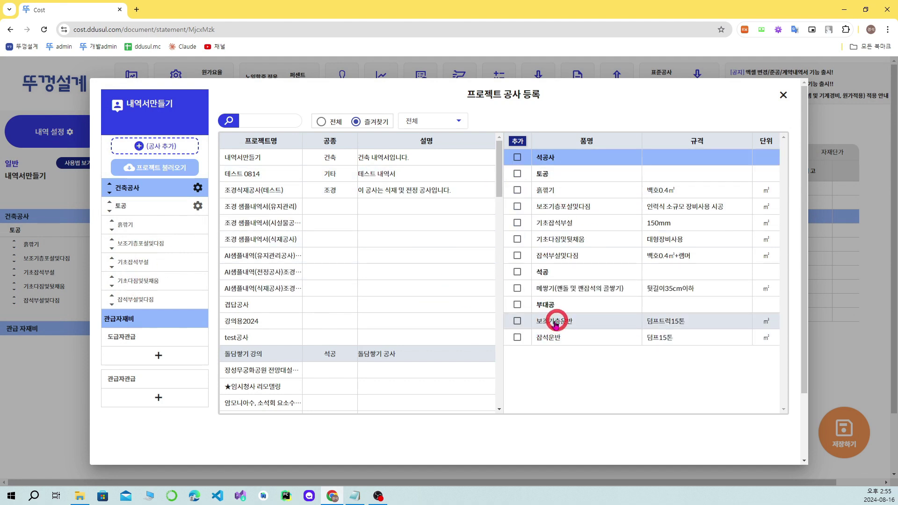
left_click(517, 320)
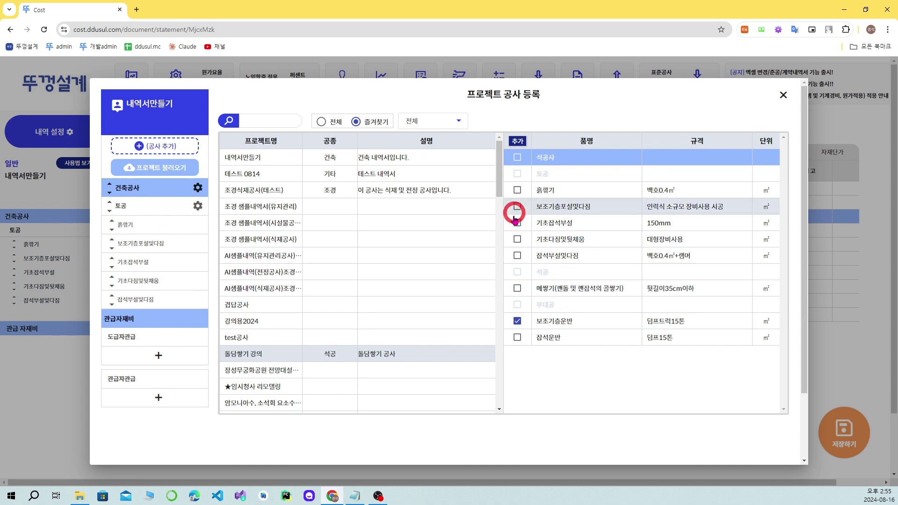
left_click(517, 289)
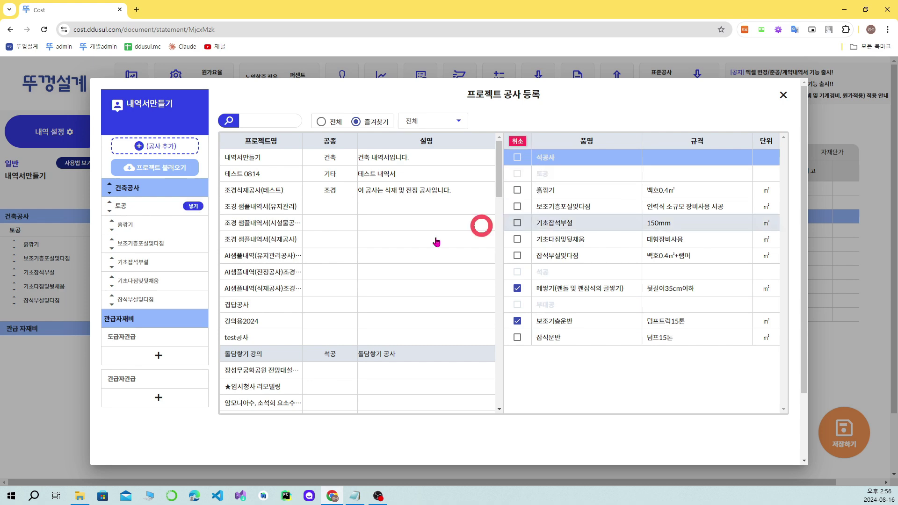
left_click(192, 209)
left_click(548, 296)
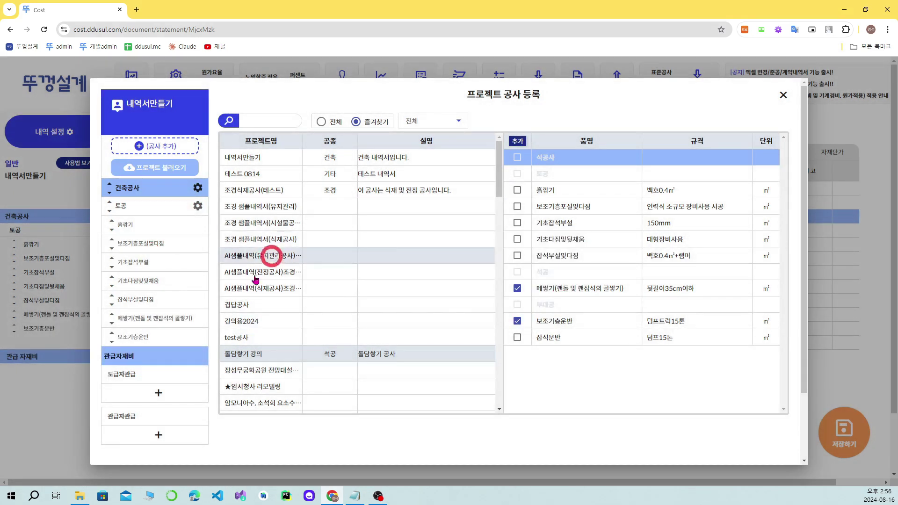
Import 조경공사 with all its work types and items from the project 조경식재공사(테스트)
left_click(334, 193)
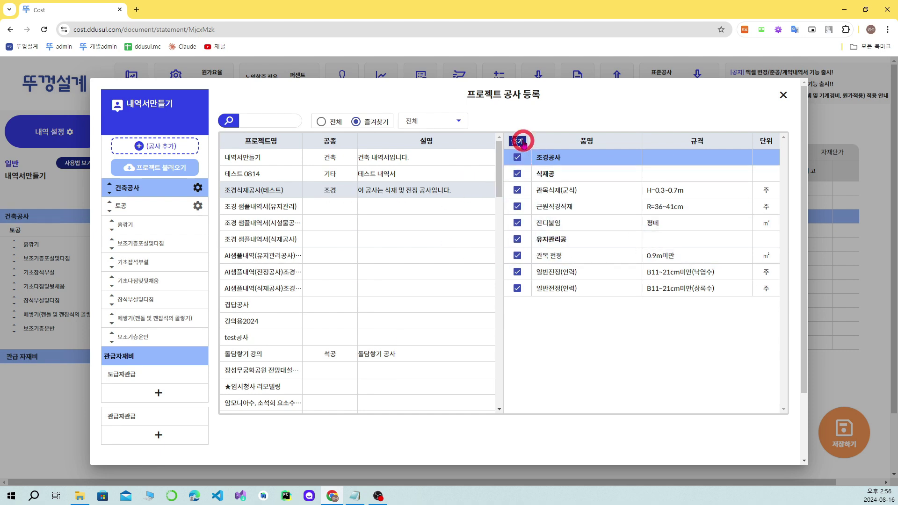
left_click(517, 141)
left_click(561, 296)
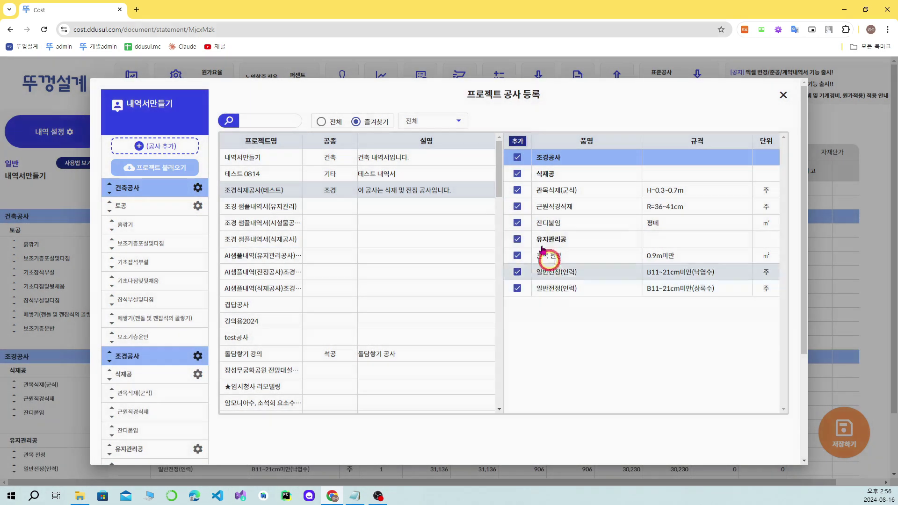
Limit the 조경공사 import selection to 식재공 with only the item 관목식재(군식)
left_click(517, 157)
left_click(518, 174)
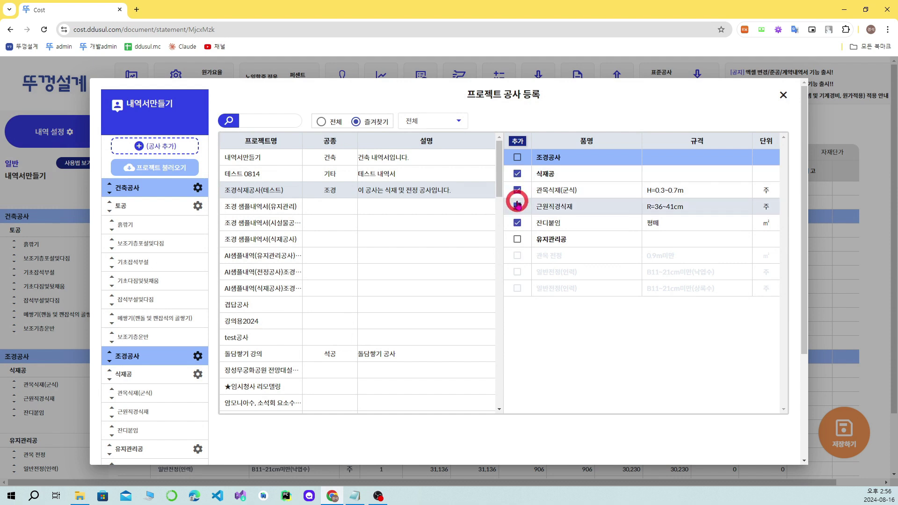
left_click(517, 206)
left_click(517, 222)
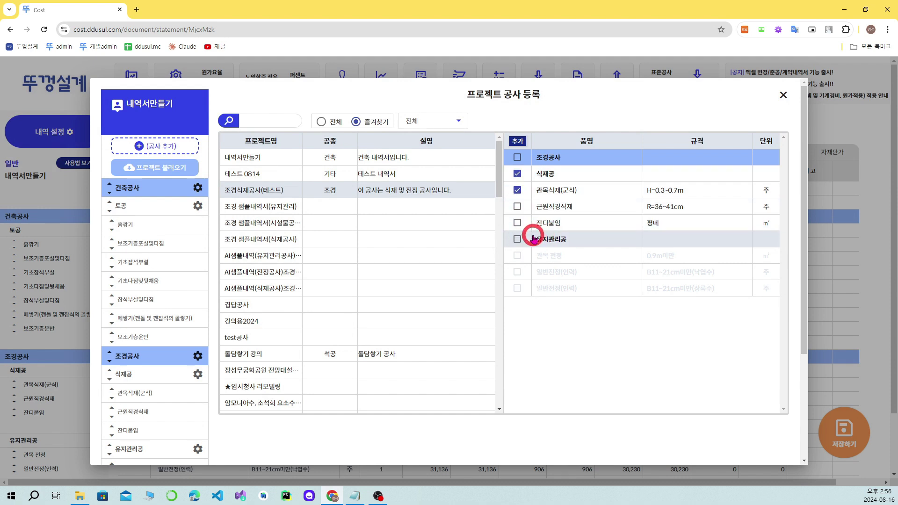
Search among all projects for 토목 and 건축, and shorten the search term to 건
left_click(320, 122)
left_click(260, 120)
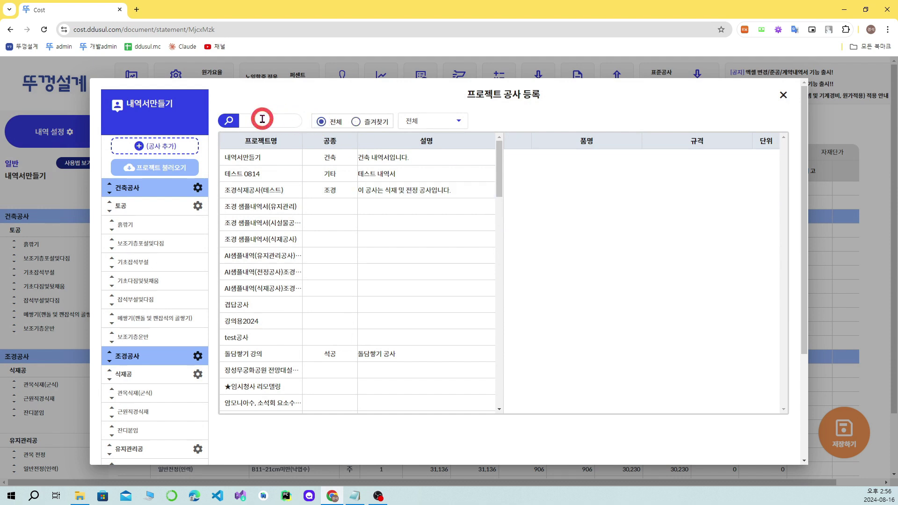
type("토목")
key("Return")
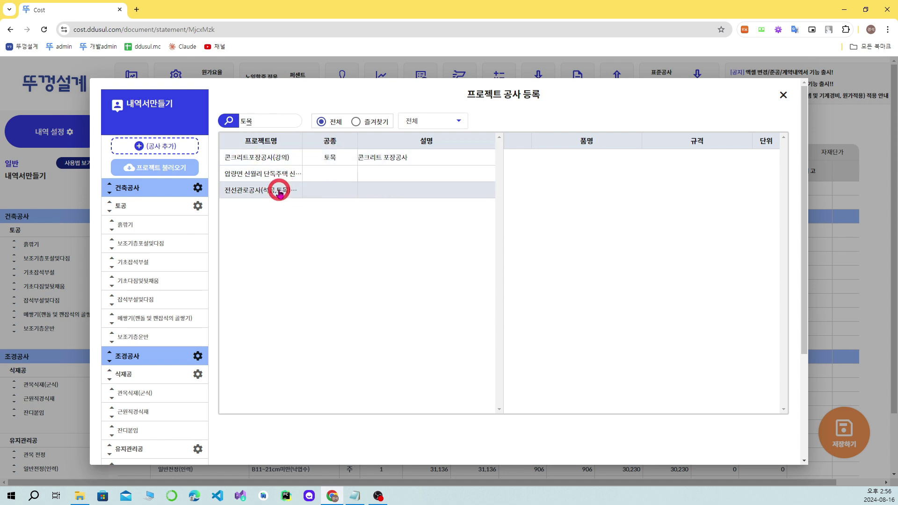
left_click_drag(285, 123, 206, 122)
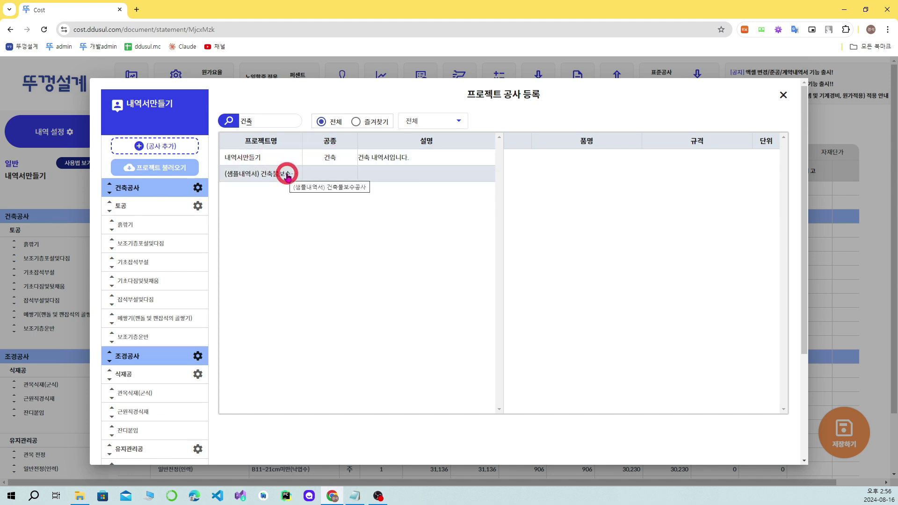
key("BackSpace")
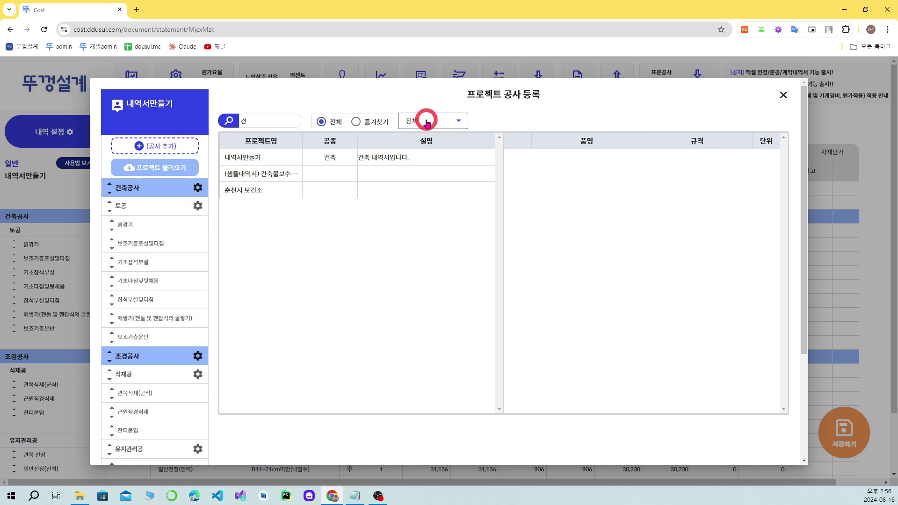
Filter the projects by the trades 토목 and 조경, preview the items of 조경시설물 강의, and close the project registration
left_click(427, 123)
left_click(411, 153)
left_click(429, 125)
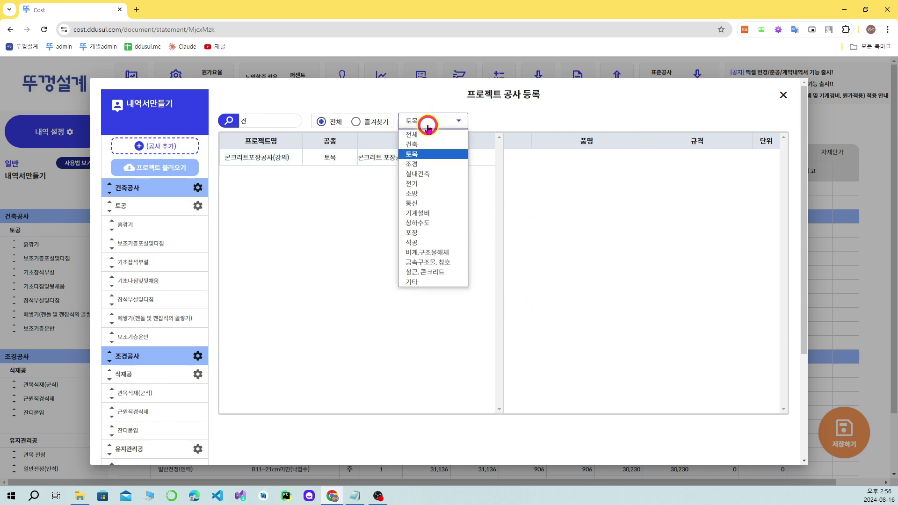
left_click(421, 164)
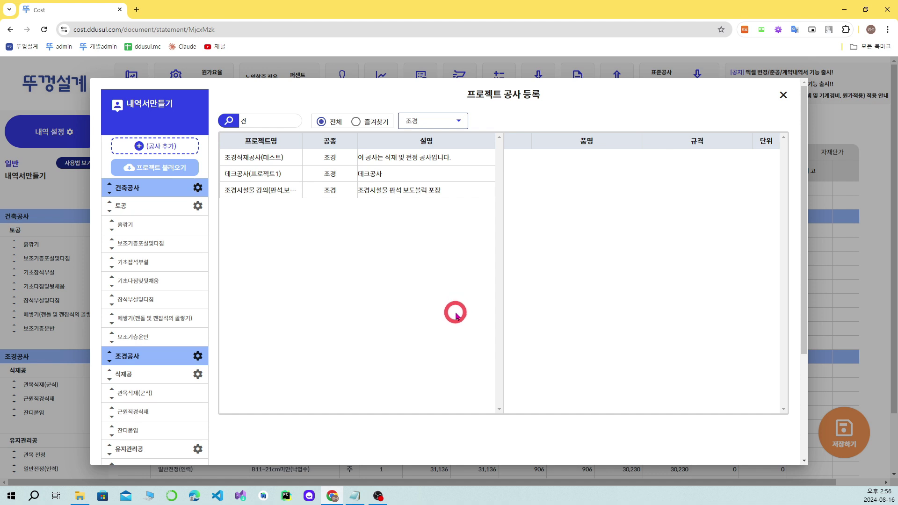
left_click(358, 193)
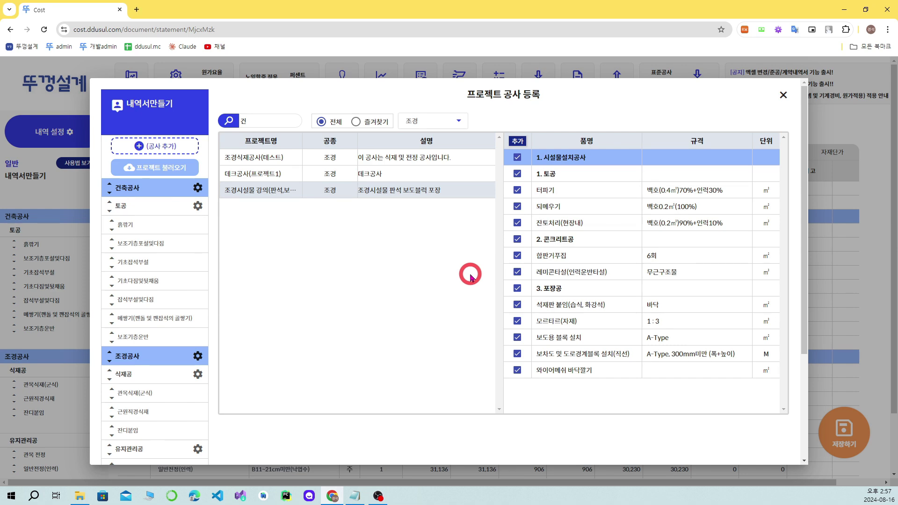
left_click(783, 95)
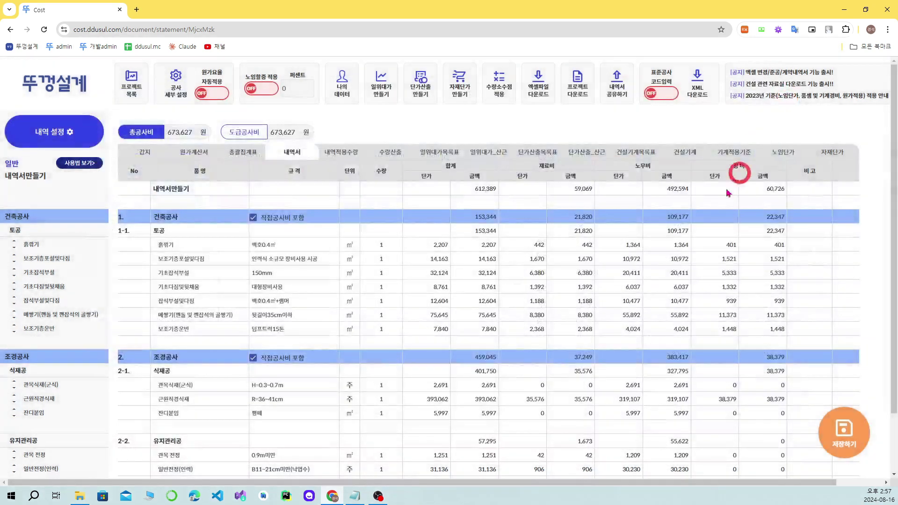
Review the 노임단가 table and the 기계경비/원가요율 기준날짜 setting in 공사 설정, closing the settings without changes
left_click(784, 153)
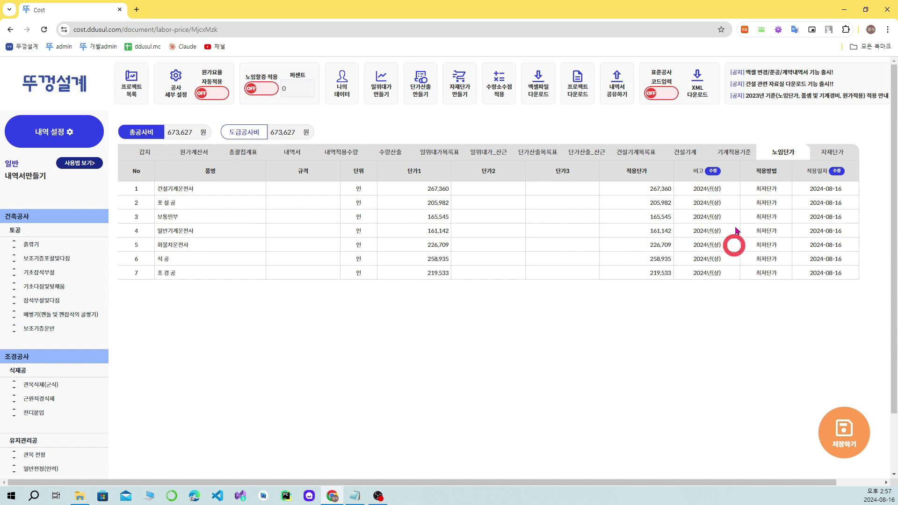
left_click(179, 95)
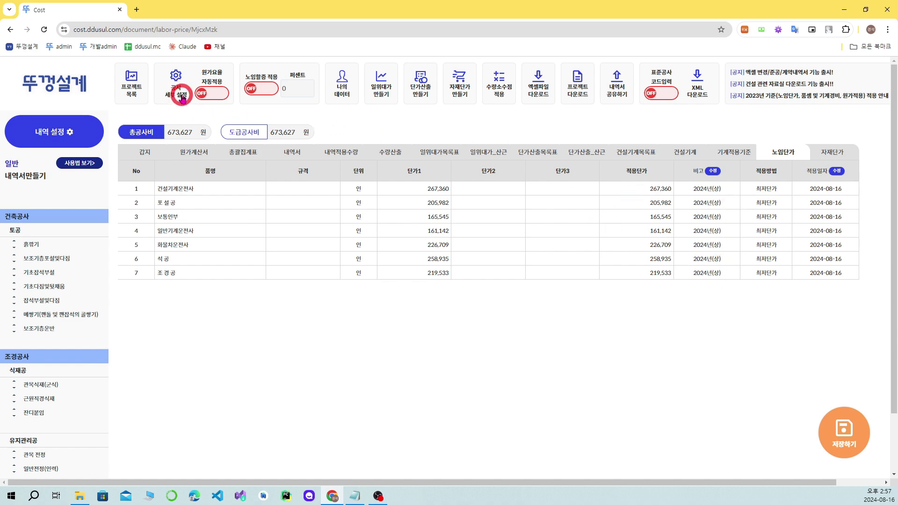
scroll(321, 311, "down", 2)
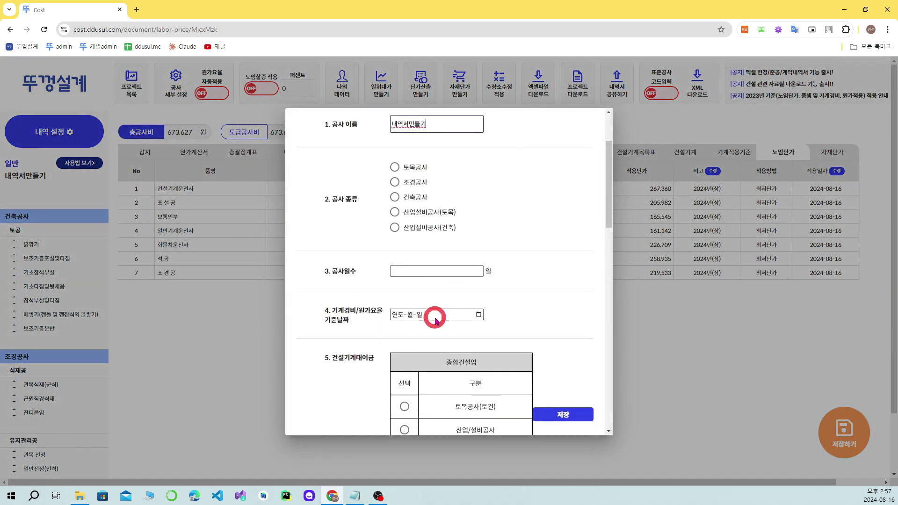
left_click_drag(325, 308, 471, 310)
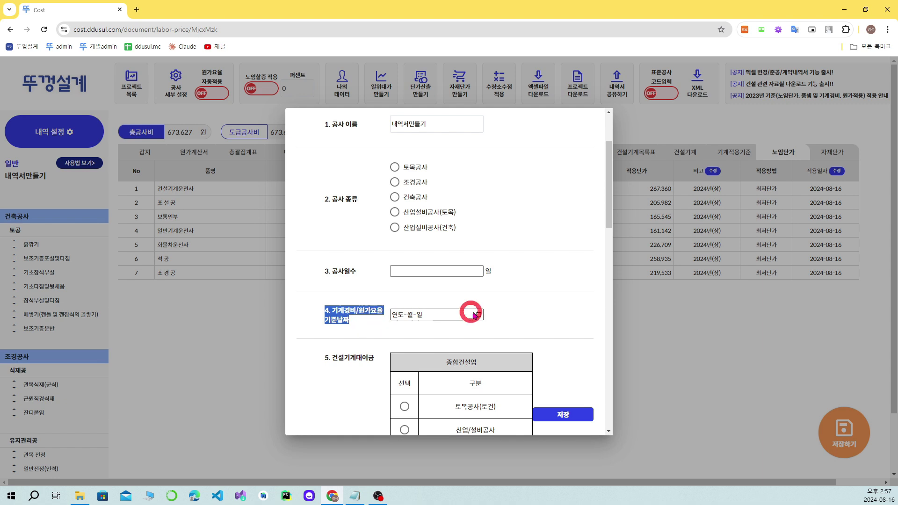
left_click(477, 315)
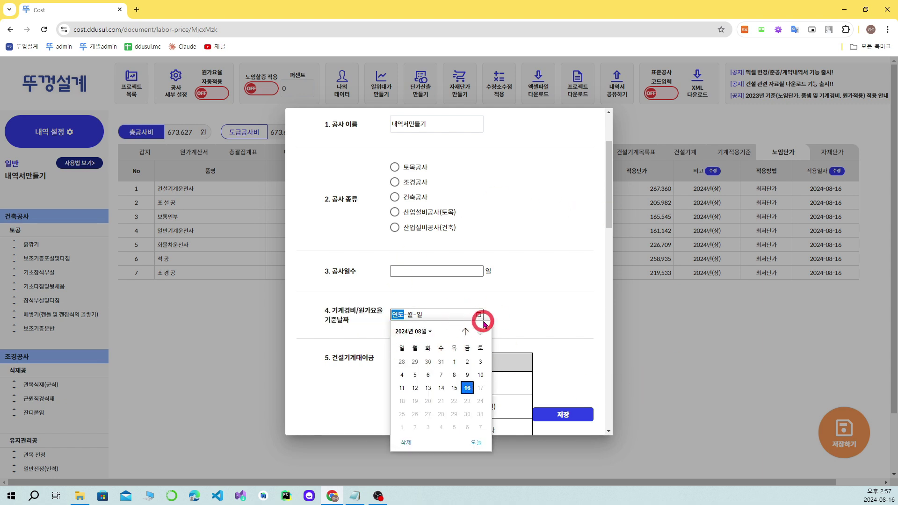
left_click(531, 312)
scroll(595, 140, "up", 2)
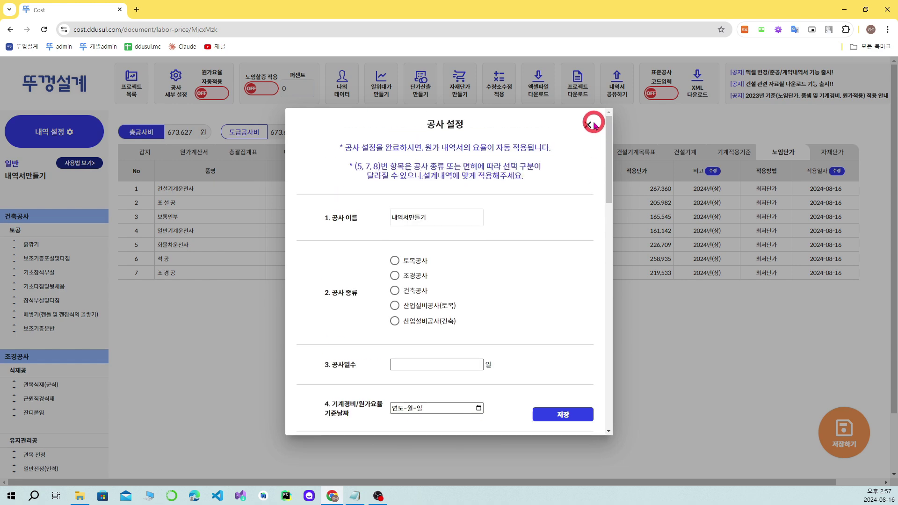
left_click(592, 125)
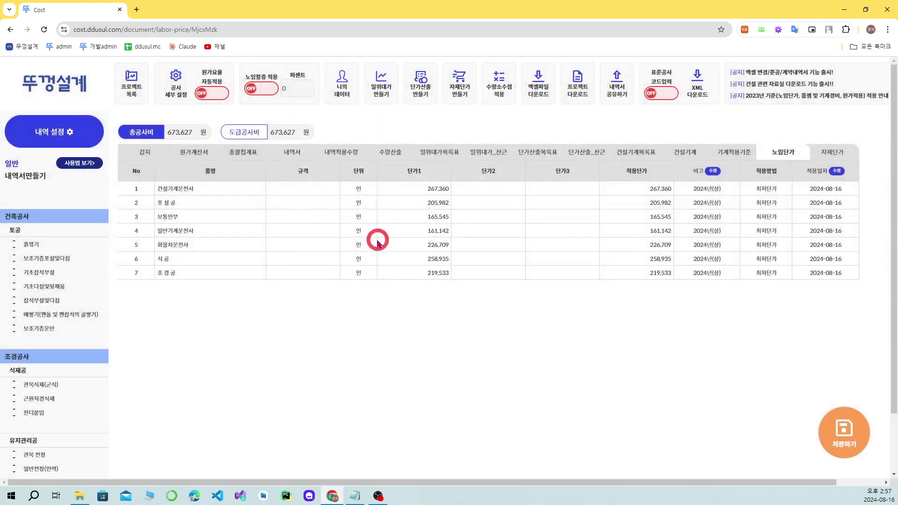
Add the detailed work type 구조물공 to 건축공사 in the 내역 설정 by direct entry
left_click(43, 132)
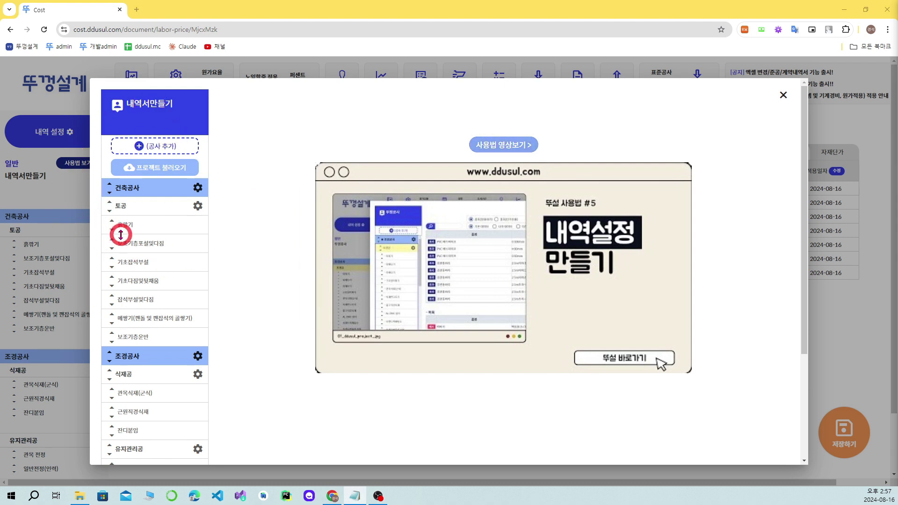
left_click(147, 195)
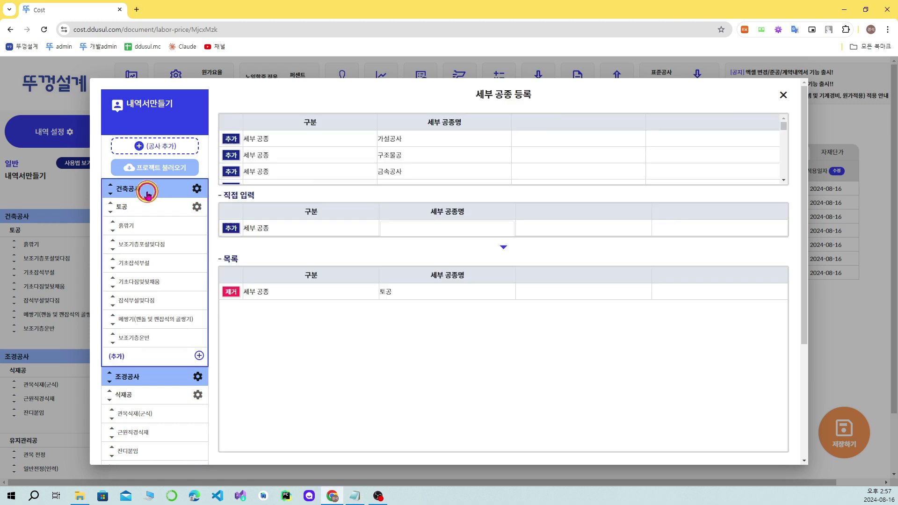
left_click(412, 226)
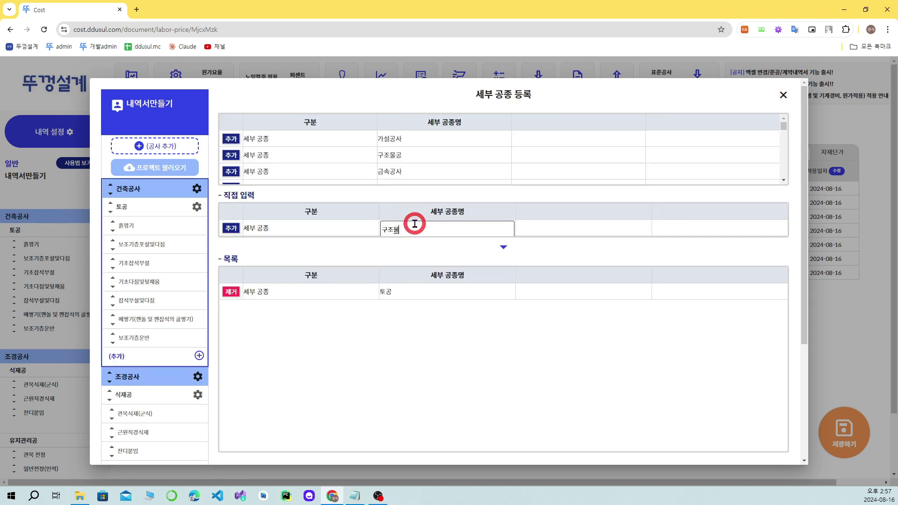
type("구조물공")
key("Return")
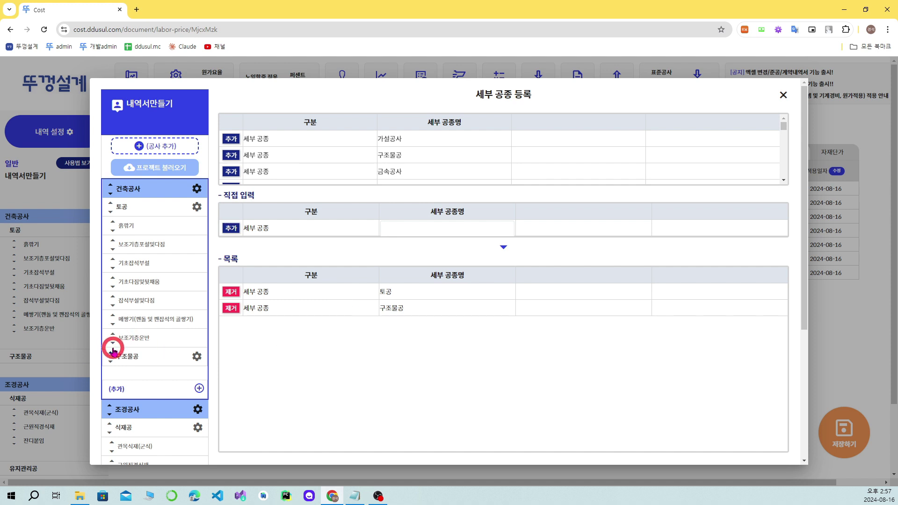
Swap 건축공사 with 조경공사 and 토공 with 구조물공 in the order, restoring the original order after each swap
left_click(111, 193)
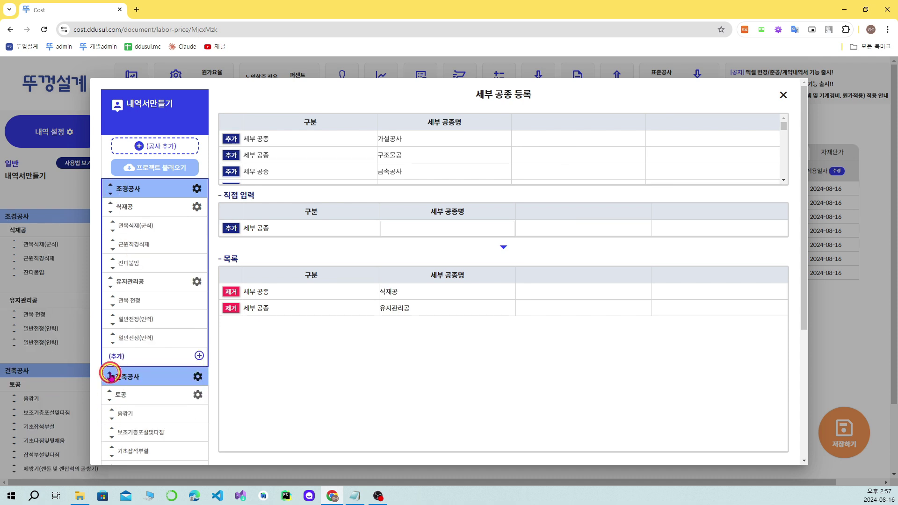
left_click(111, 374)
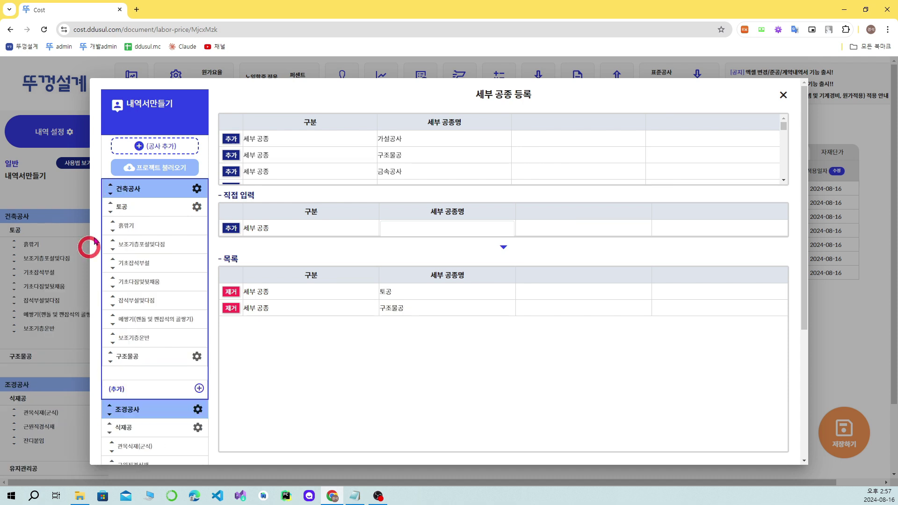
left_click(110, 213)
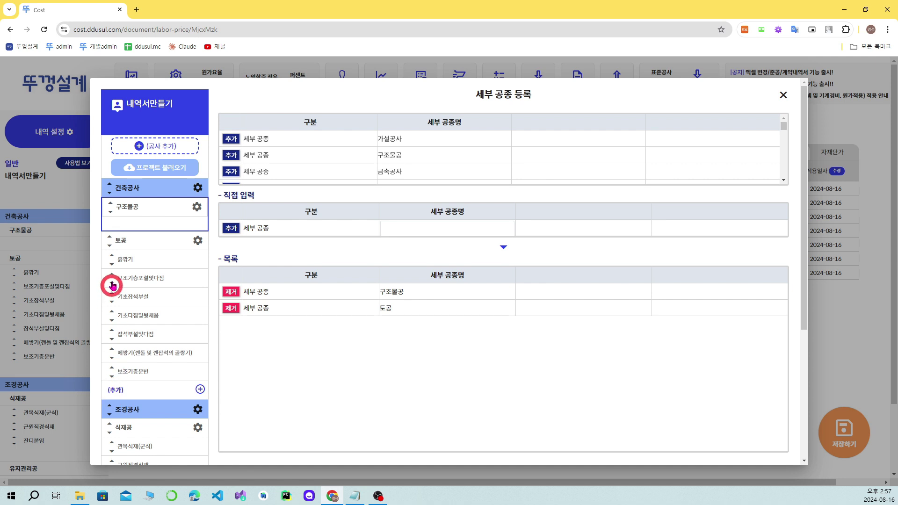
left_click(111, 215)
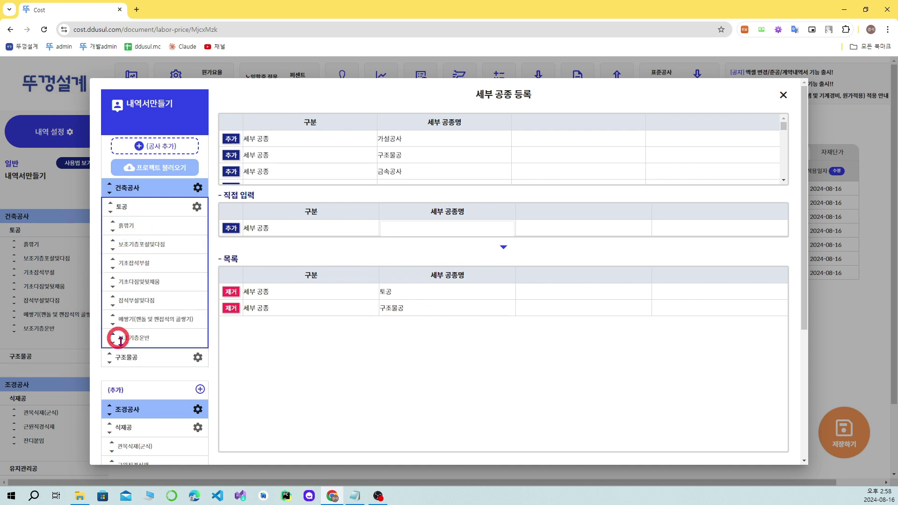
Reorder the 토공 items with 보조기층포설및다짐 first, 메쌓기 second and 흙깎기 sixth, and close the 내역 설정
left_click(113, 231)
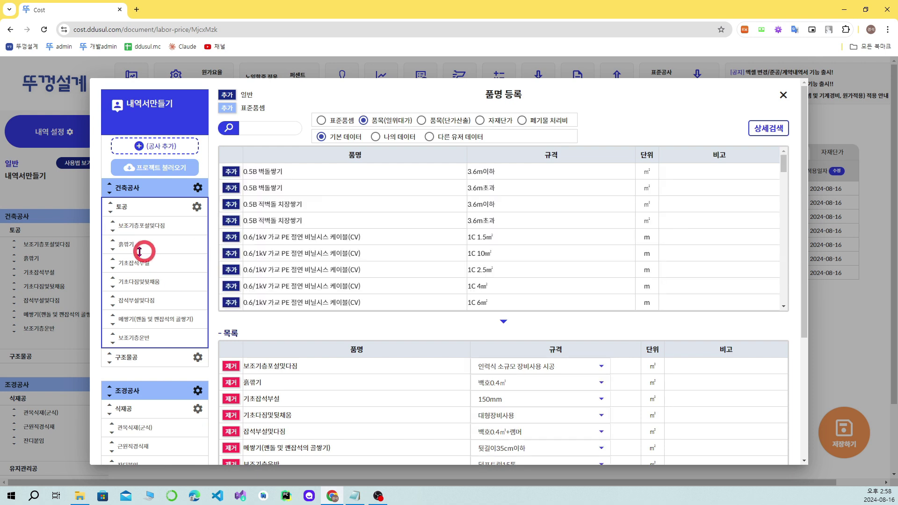
left_click(113, 230)
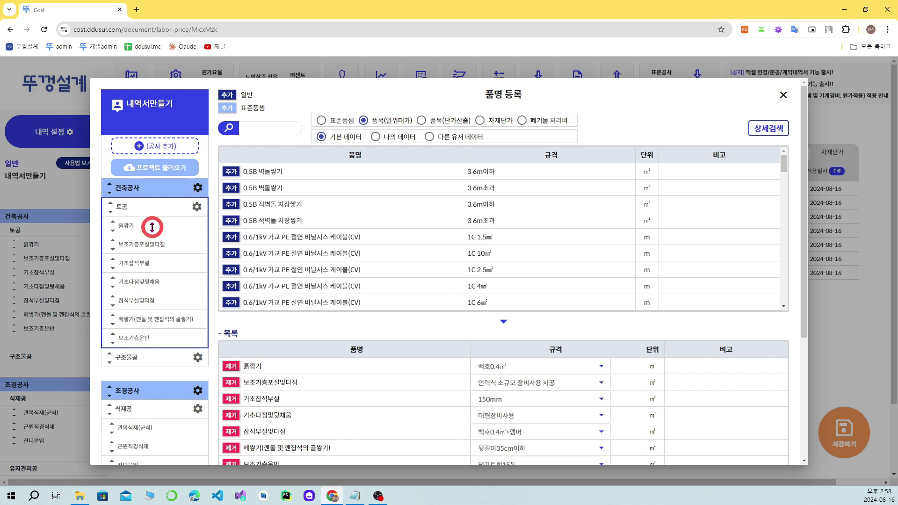
left_click_drag(152, 227, 187, 236)
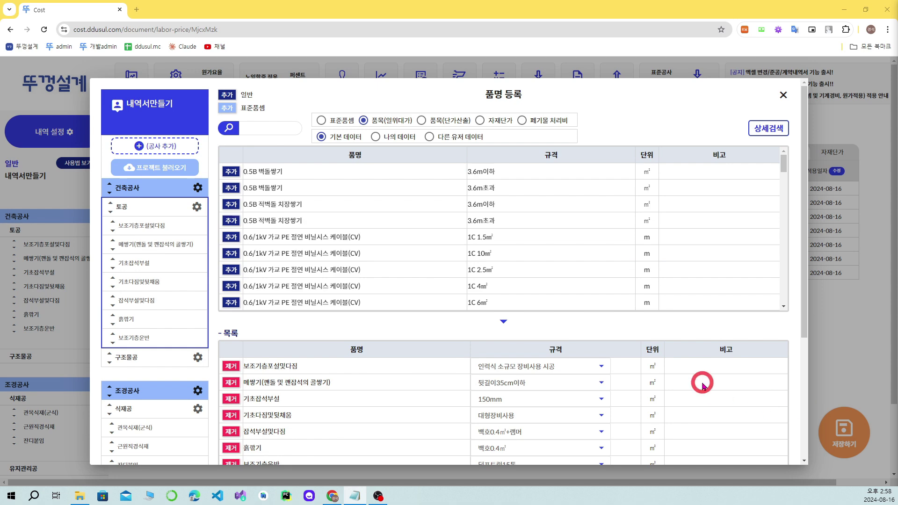
left_click(783, 96)
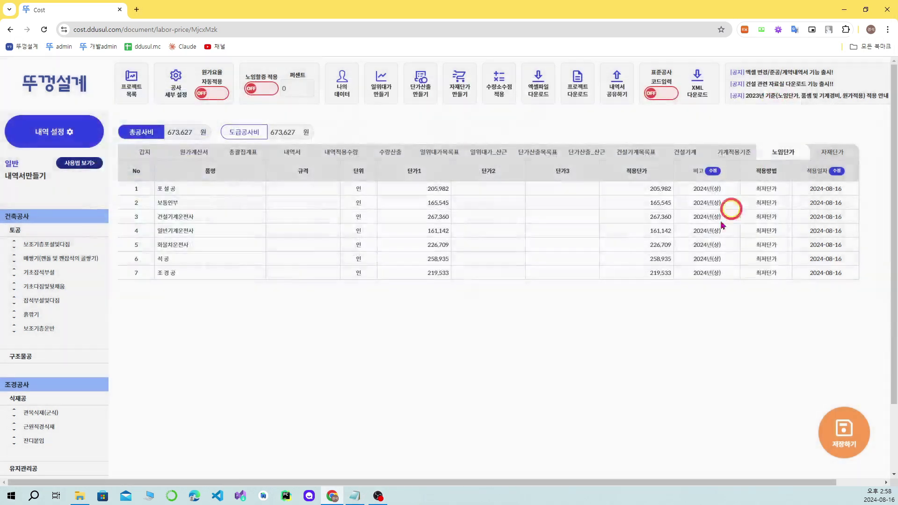
In the 내역서, set the quantities of 보조기층포설및다짐 to 100, 메쌓기 to 200 and 기초잡석부설 to 300
left_click(299, 151)
left_click(393, 244)
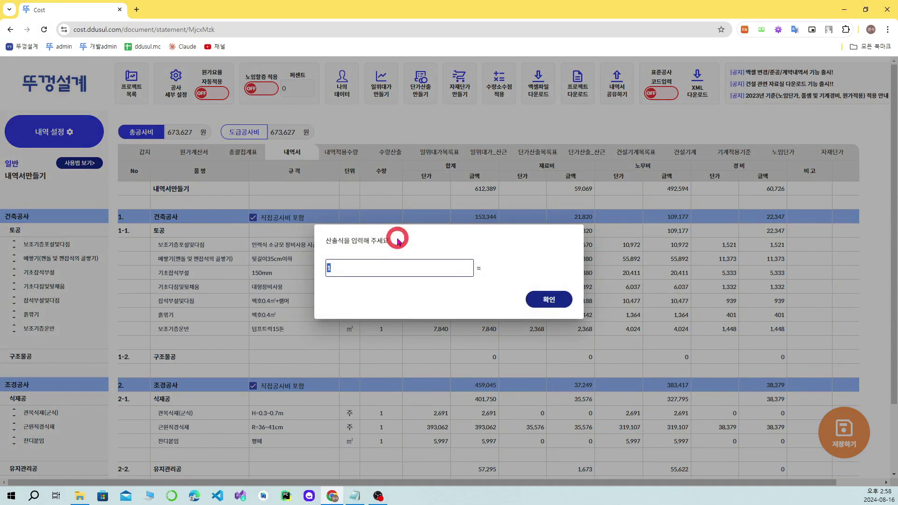
type("100")
key("Return")
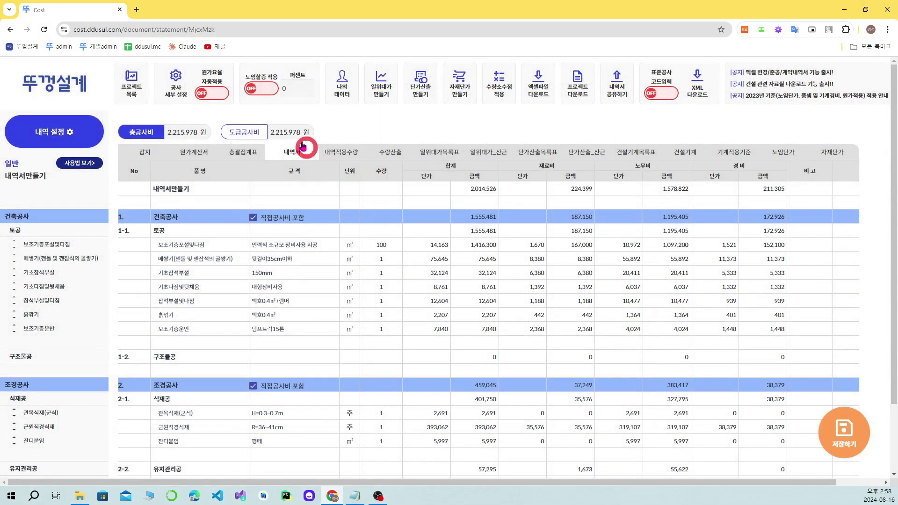
left_click(396, 261)
type("20")
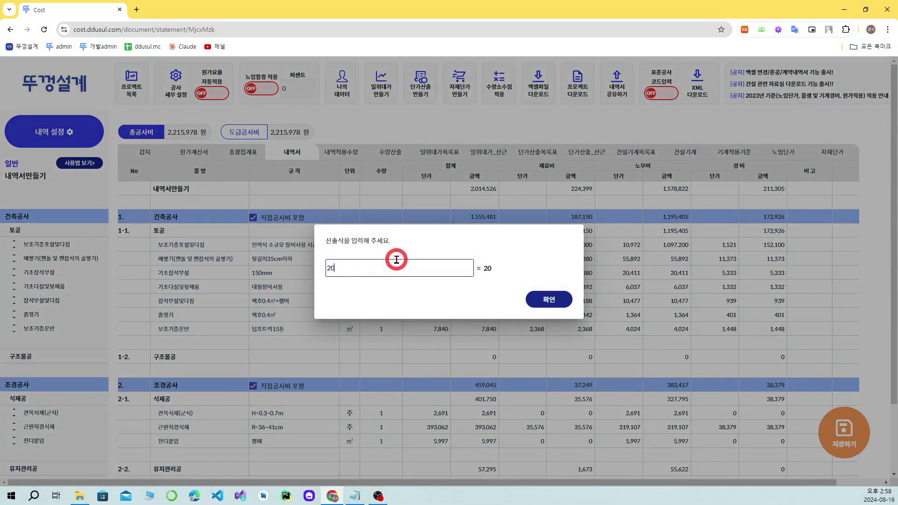
type("0")
key("Return")
left_click(390, 273)
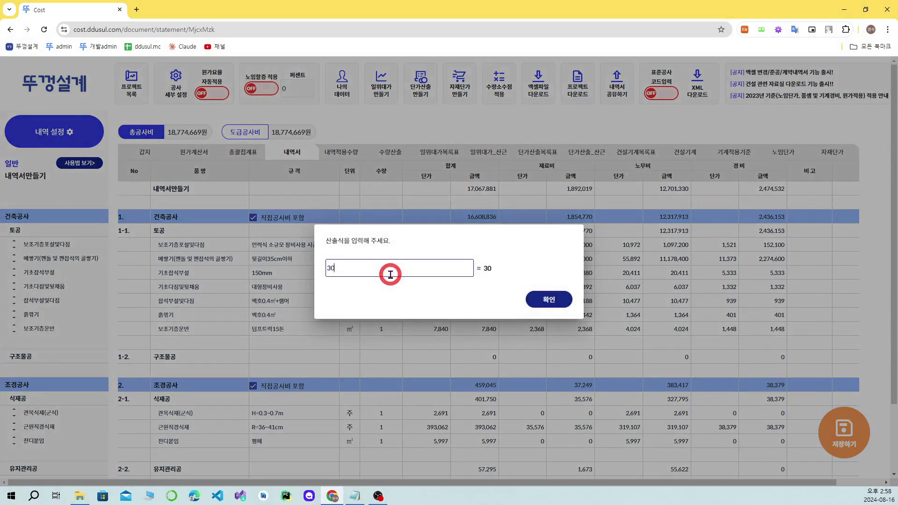
type("0")
key("Return")
Set the quantities of 기초다짐및뒷채움 to 200 and 잡석부설및다짐 to 10.5, and apply 소수 2번째 as the quantity decimal places
left_click(388, 299)
type("10.5")
key("Return")
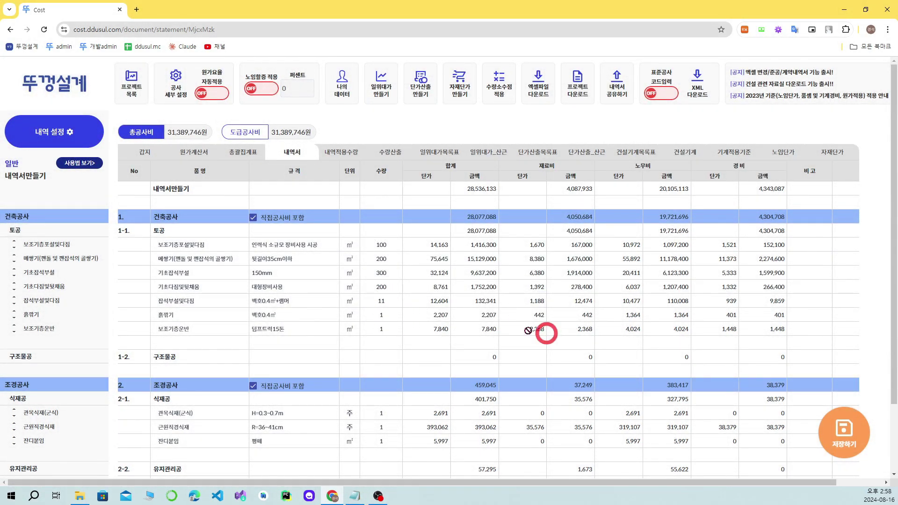
left_click(499, 77)
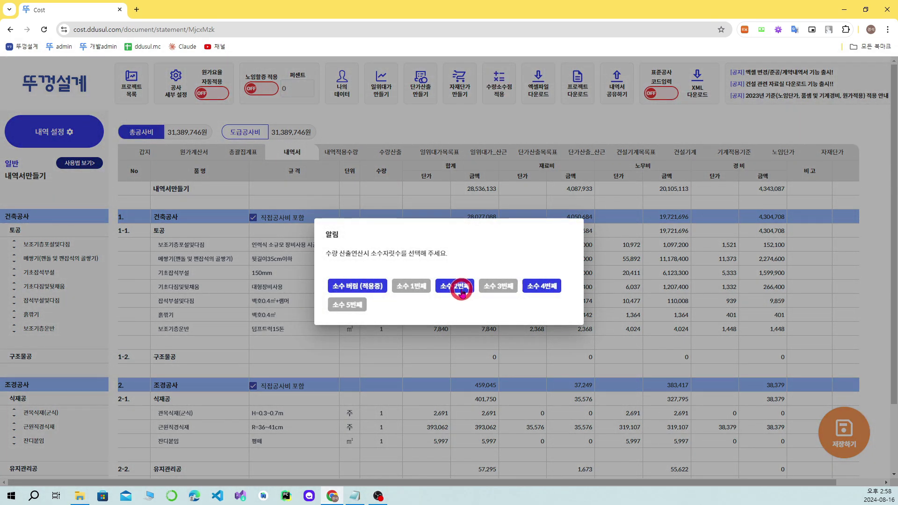
left_click(461, 291)
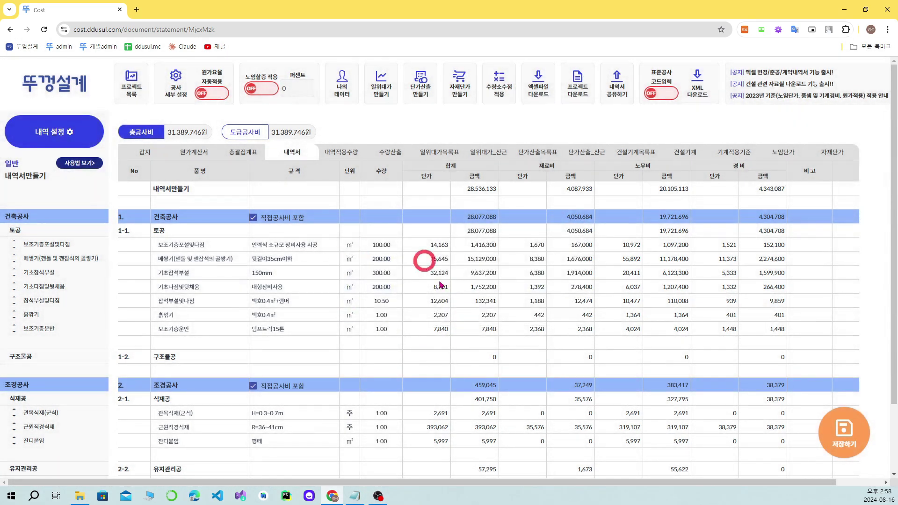
Set the quantities of 흙깎기 to 12.5, 보조기층운반 to 11.35, 관목식재(군식) to 5, 근원직경식재 to 100 and 잔디붙임 to 5
double_click(395, 301)
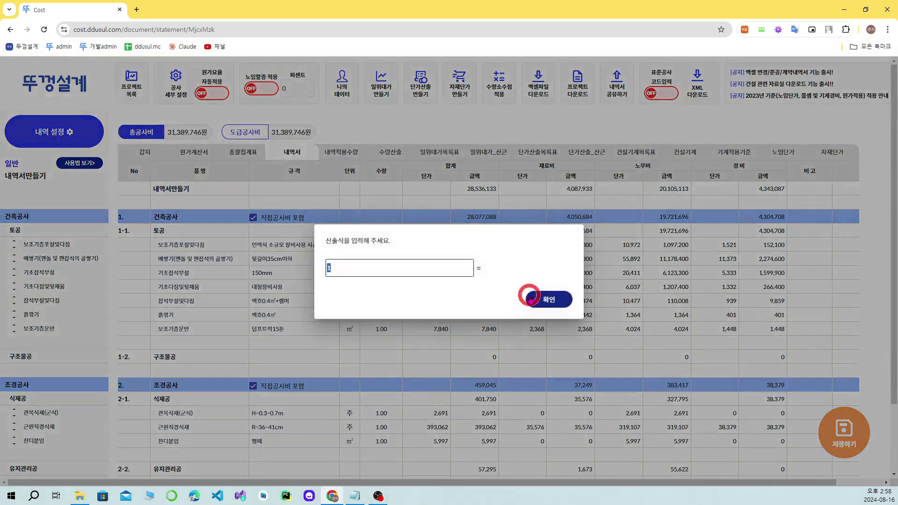
left_click(531, 298)
double_click(390, 321)
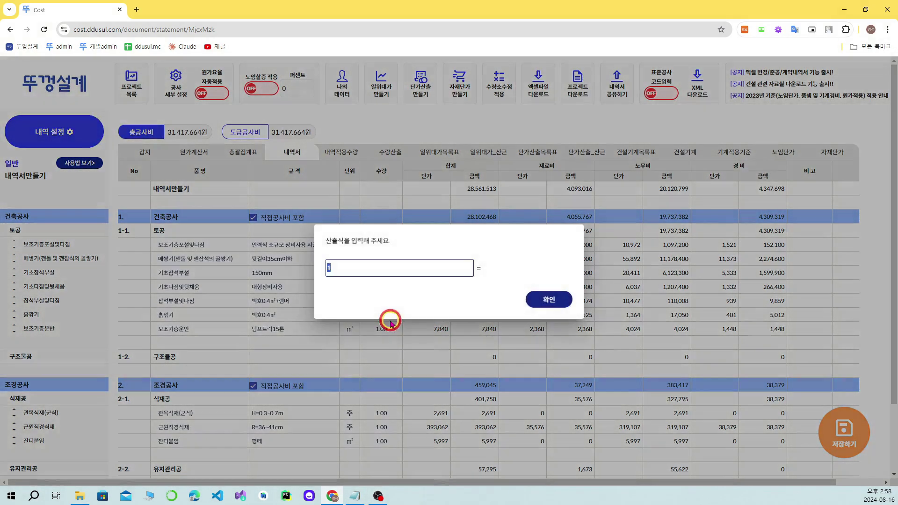
type("11.35")
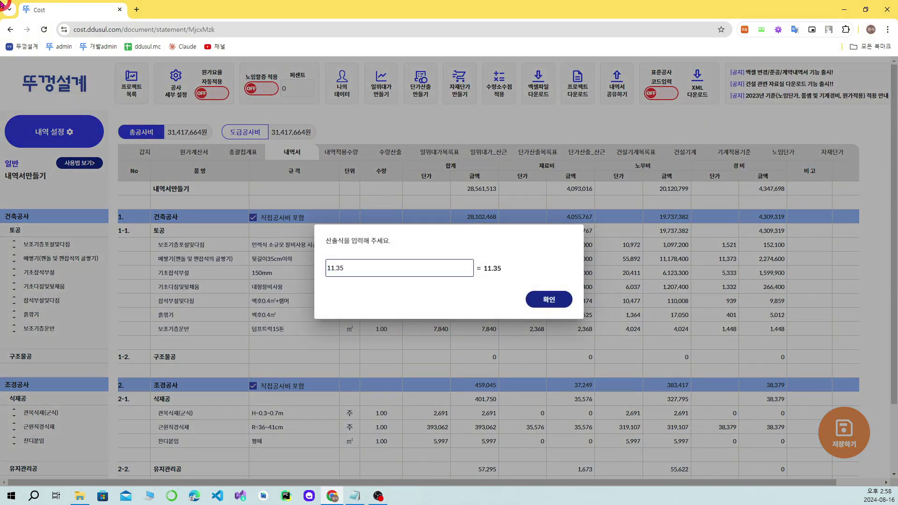
key("Return")
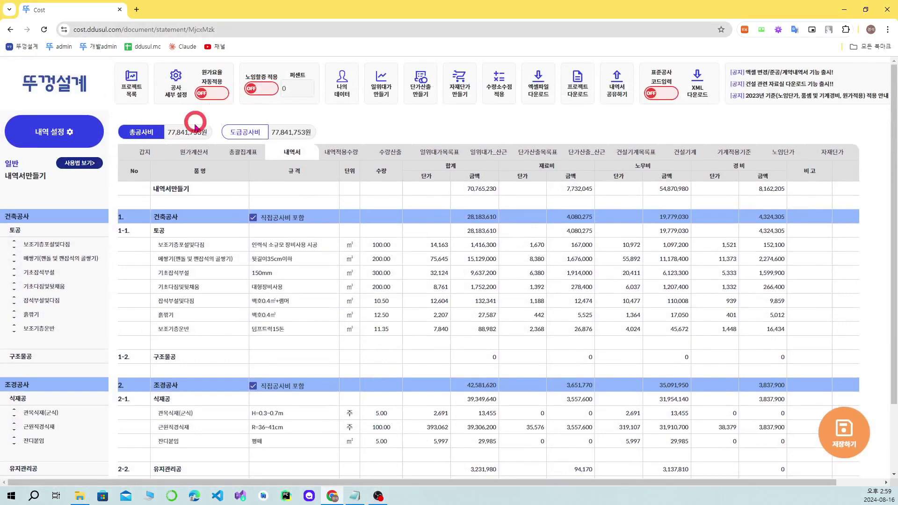
Turn on the 노임할증 at 15 percent and check the applied prices in the 노임단가 table
left_click(273, 94)
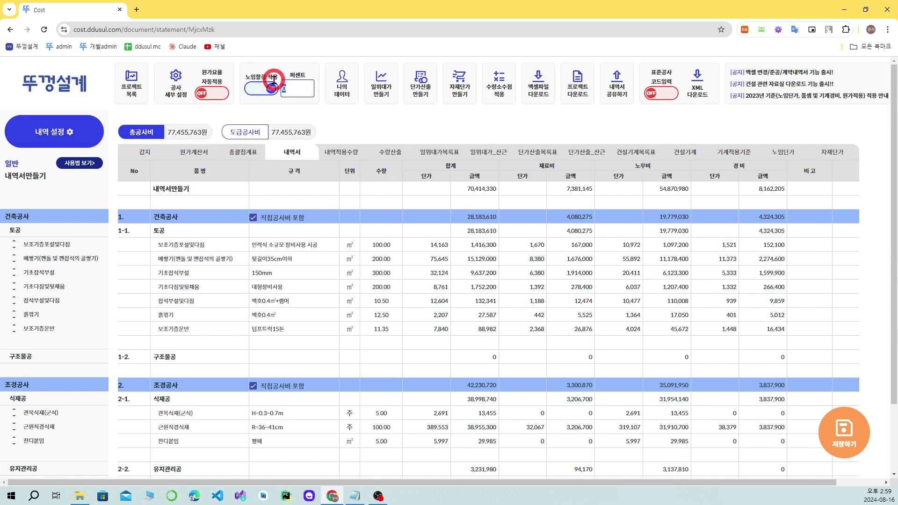
key("Return")
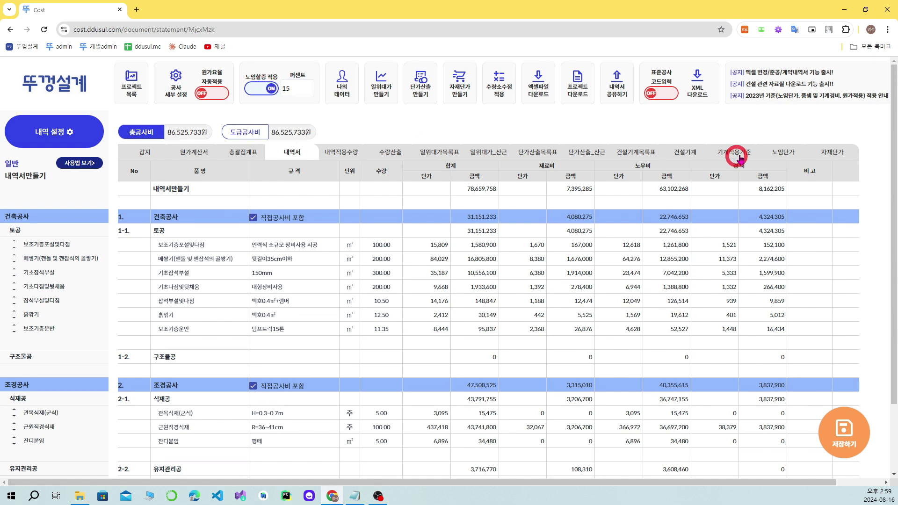
left_click(774, 151)
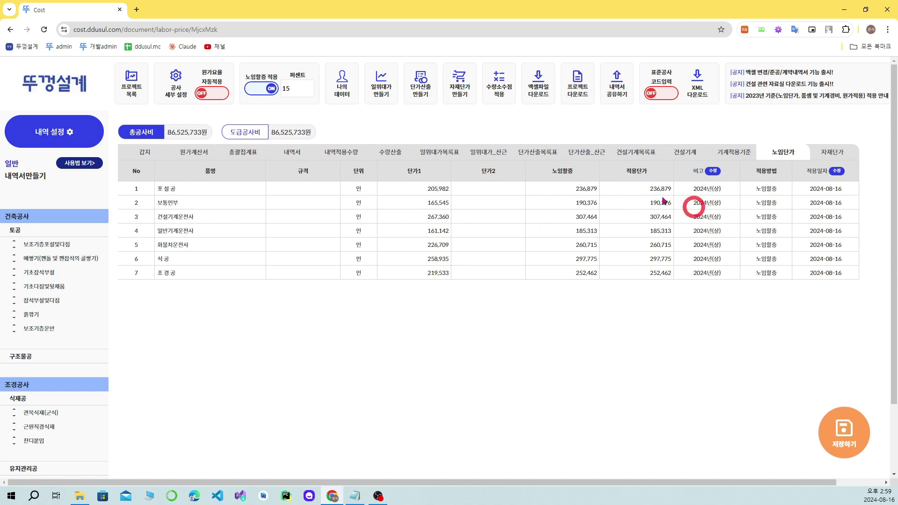
Turn the 노임할증 off and return to the 내역서
left_click(255, 88)
left_click(266, 89)
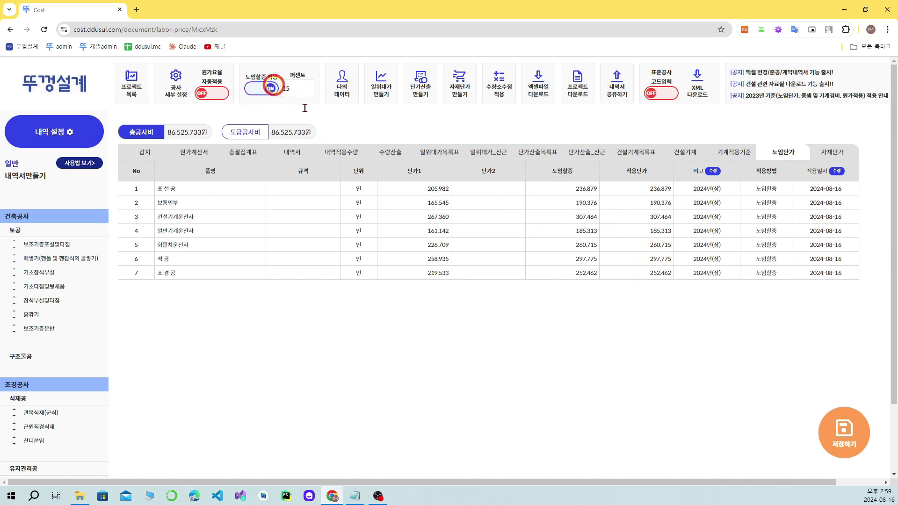
left_click(259, 89)
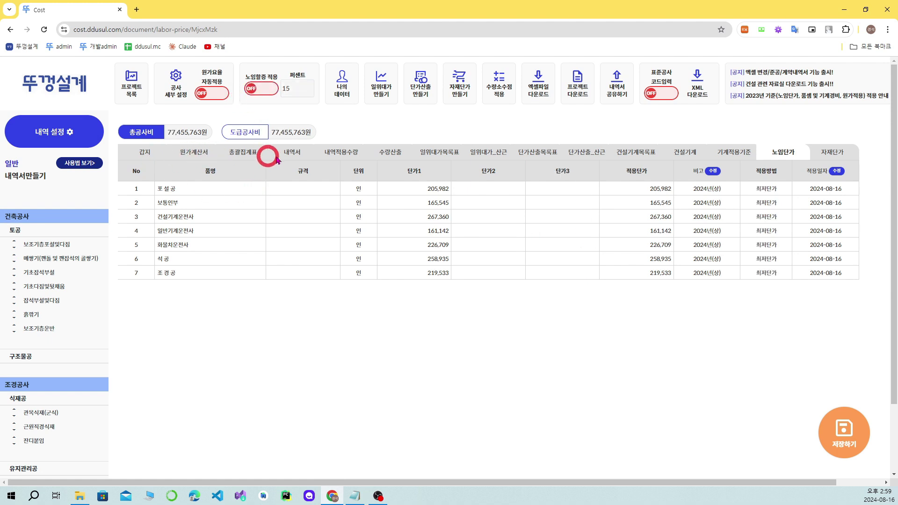
left_click(295, 153)
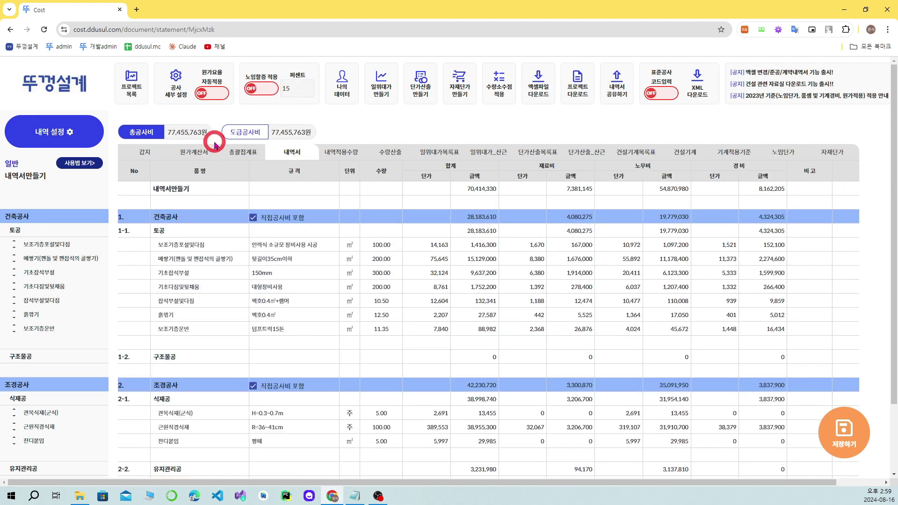
Review the 원가계산서, opening the rate entry of 직접재료비 and cancelling it without a value
left_click(195, 153)
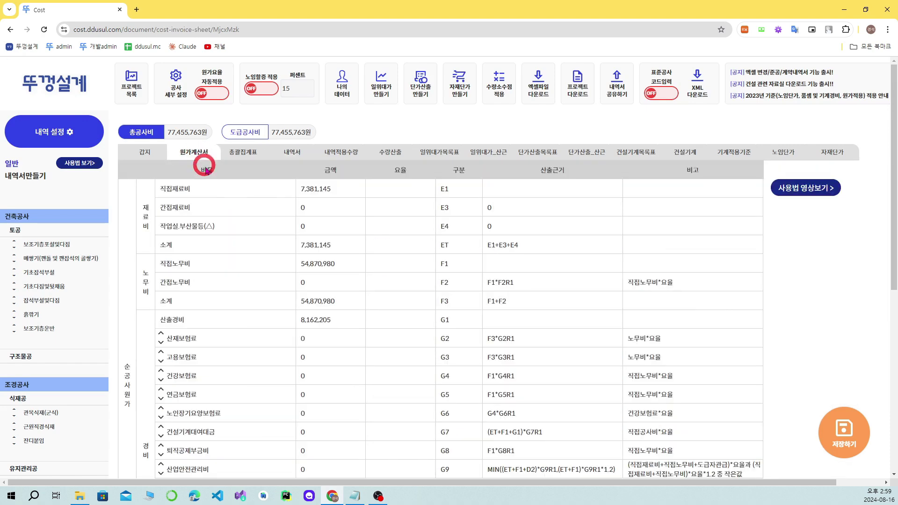
scroll(414, 327, "down", 3)
scroll(406, 374, "up", 3)
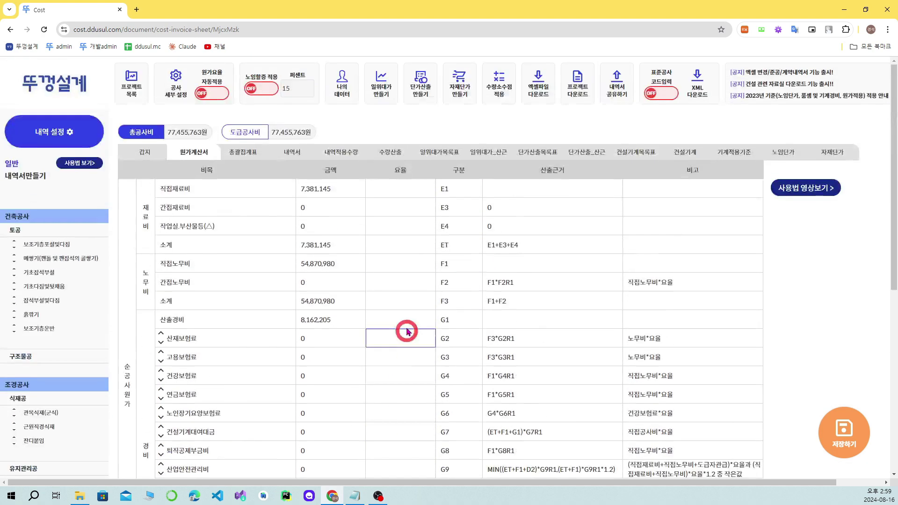
left_click(405, 188)
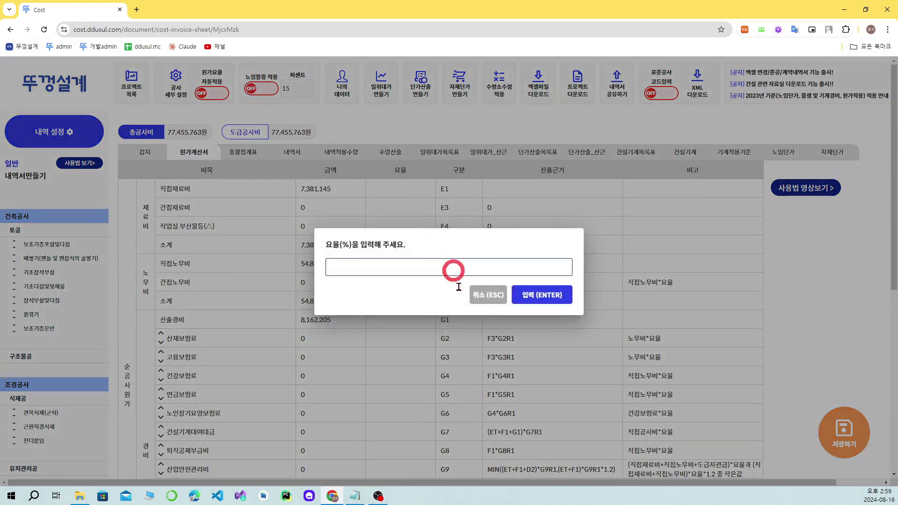
left_click(488, 294)
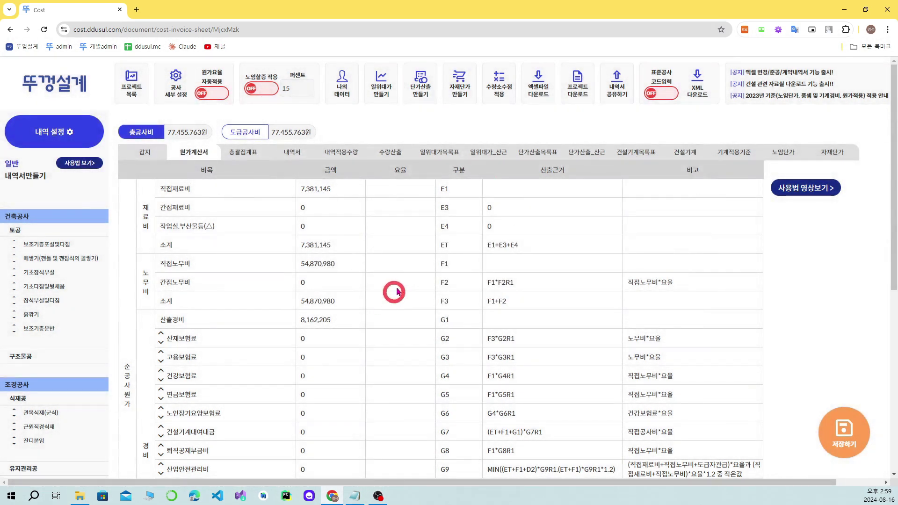
Examine the 간접노무비 rate tables for 토목공사, 조경공사, 건축공사 and 산업설비공사(토목), leaving the rate unselected
left_click(399, 278)
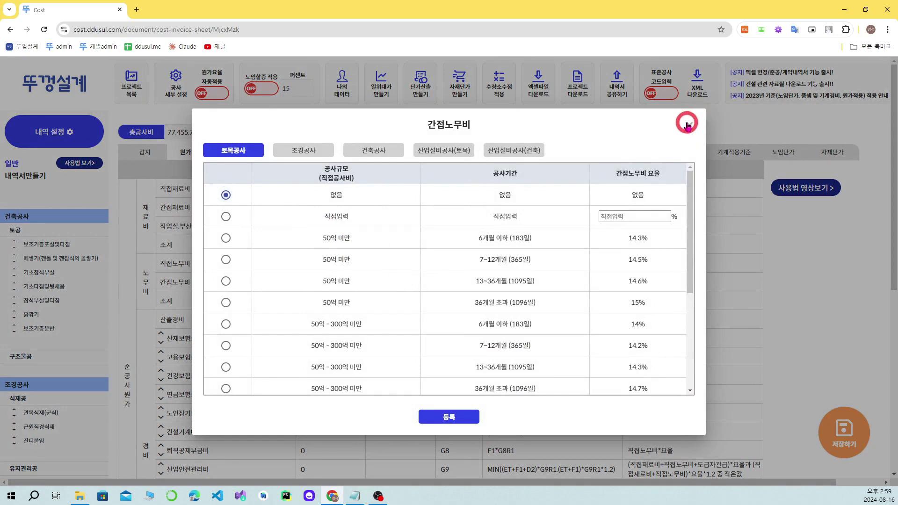
left_click(689, 120)
left_click(407, 280)
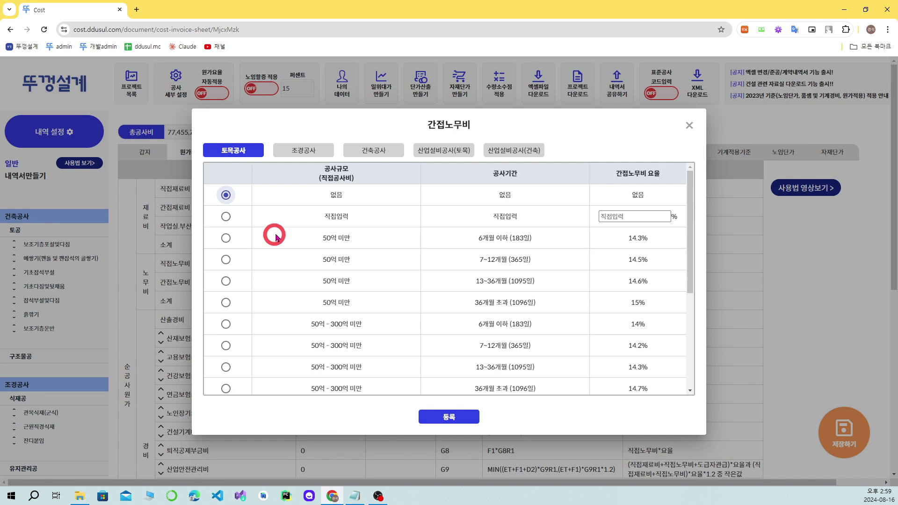
left_click(310, 152)
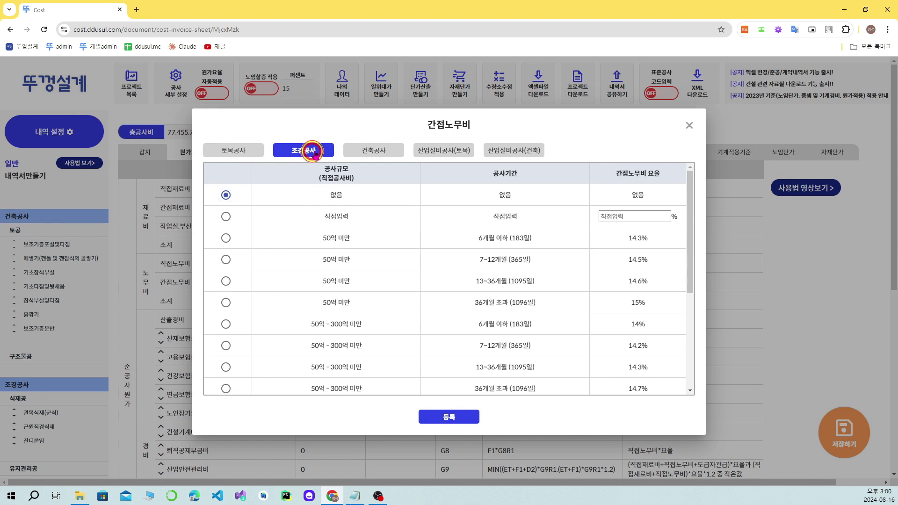
left_click(376, 149)
left_click(443, 150)
left_click(374, 150)
left_click(322, 153)
left_click(237, 150)
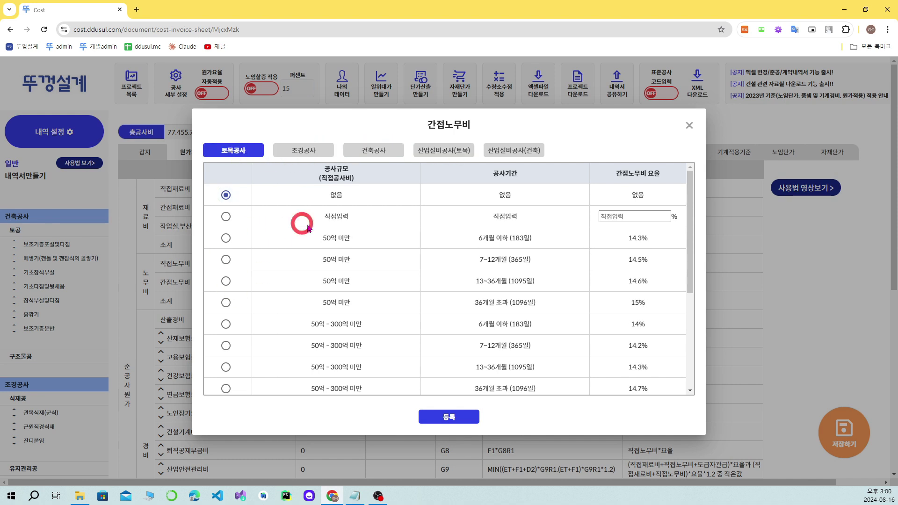
left_click(689, 125)
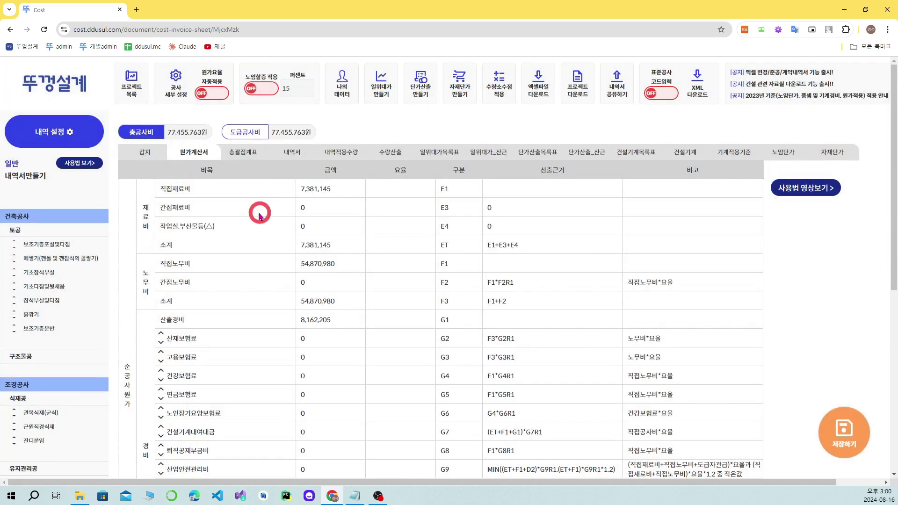
In the 공사 설정, set 공사 종류 to 토목공사, 공사일수 to 60 and the 기준날짜 to 2024-08-16
left_click(182, 96)
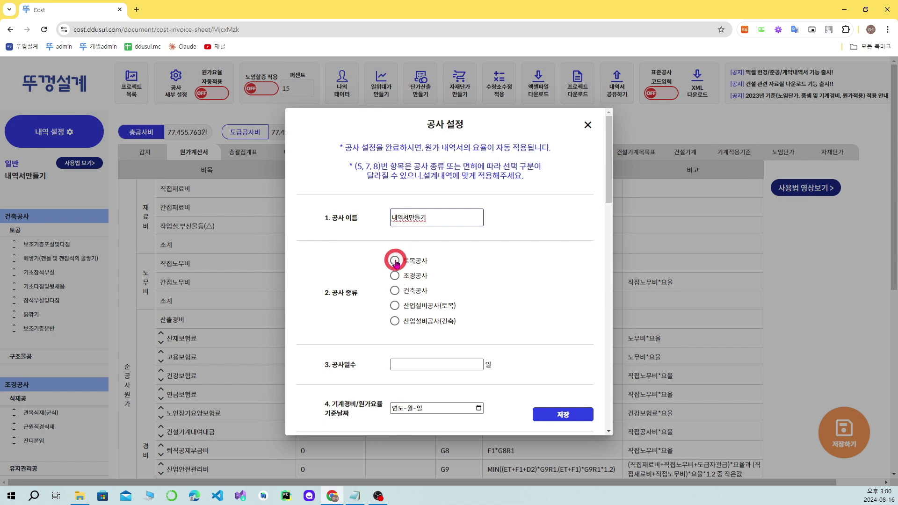
left_click(395, 262)
left_click(449, 366)
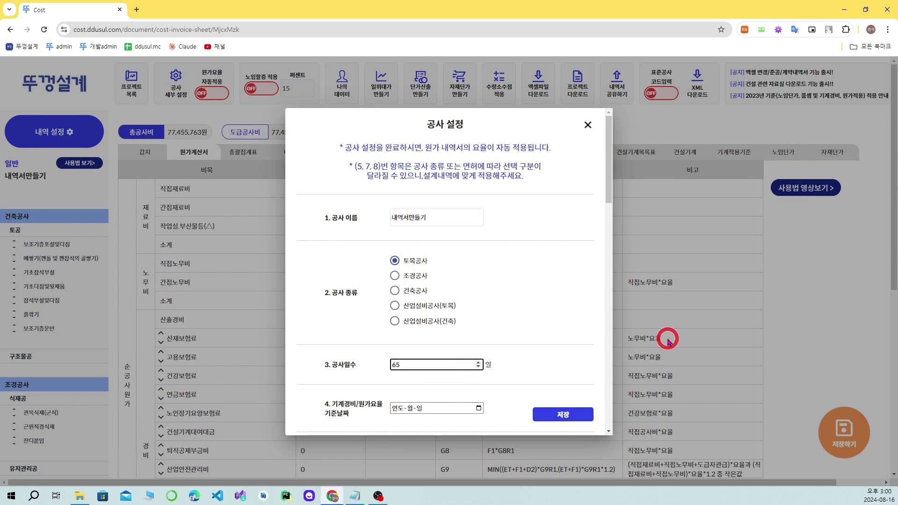
scroll(348, 334, "down", 2)
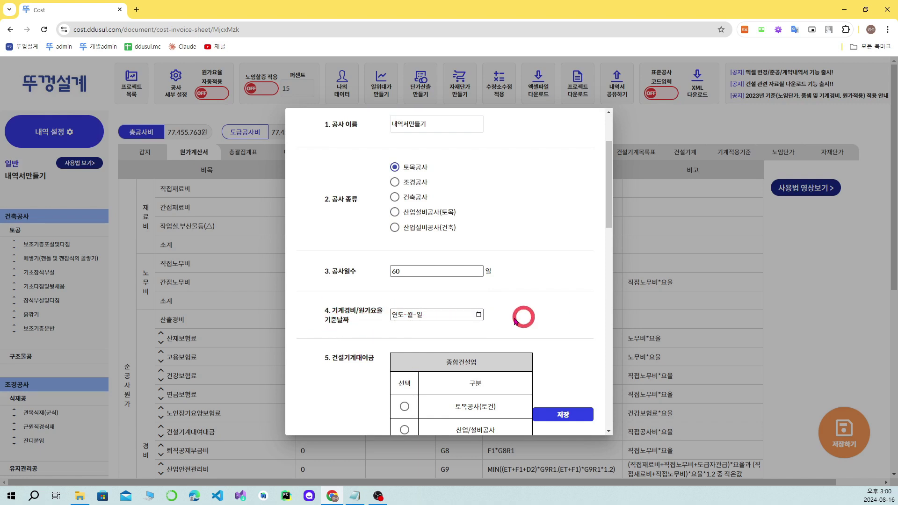
left_click(479, 314)
left_click(467, 388)
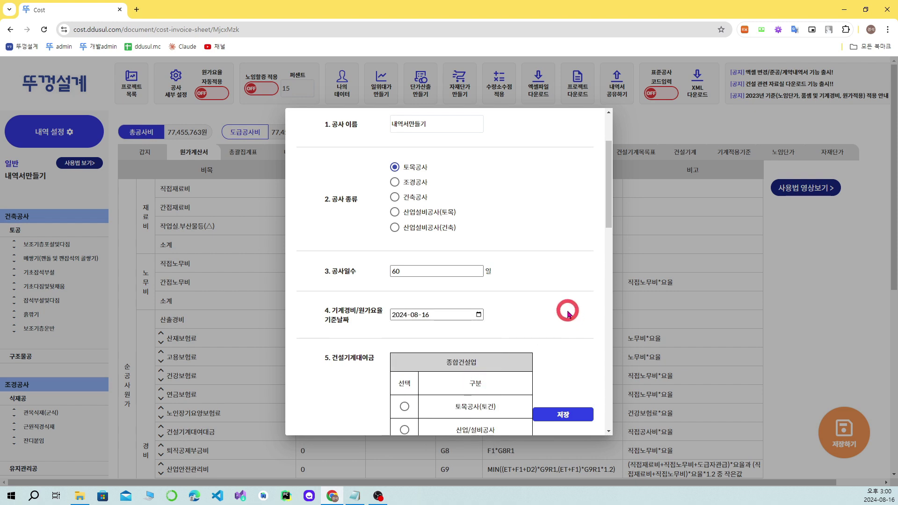
Choose the 석공사, 시설물유지관리공사 category for 건설기계대여금 and set 건설업 종류 to 전문
scroll(356, 240, "down", 3)
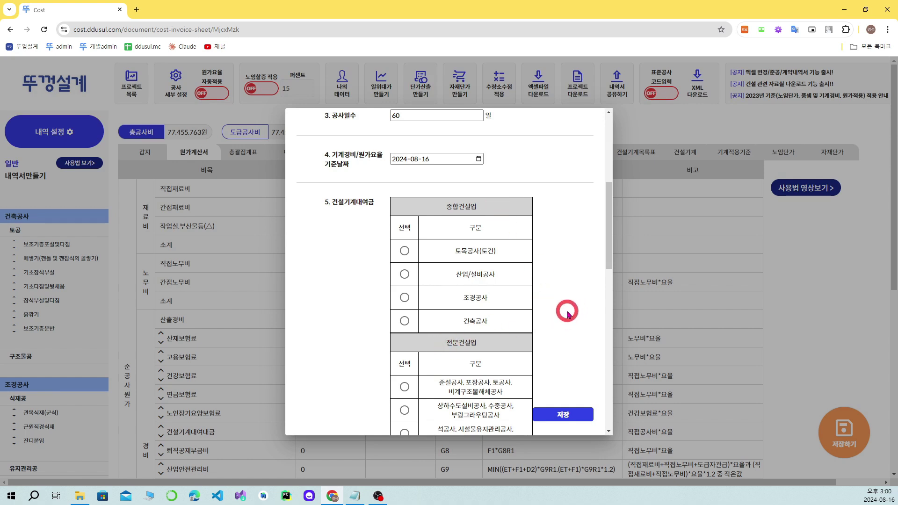
scroll(585, 307, "down", 2)
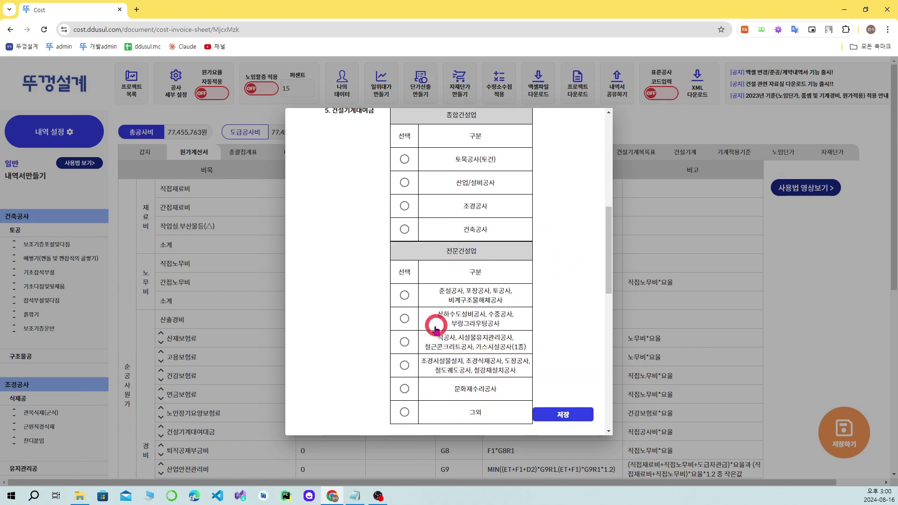
left_click(406, 342)
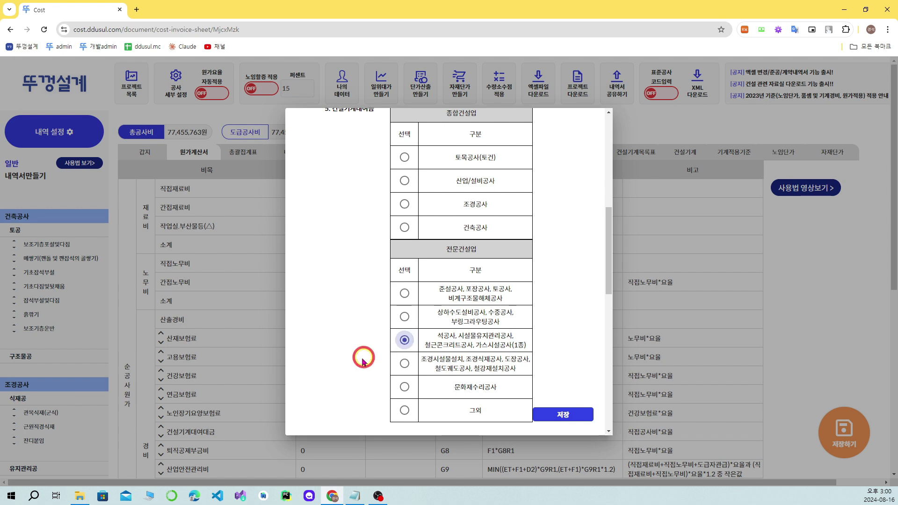
scroll(356, 364, "down", 4)
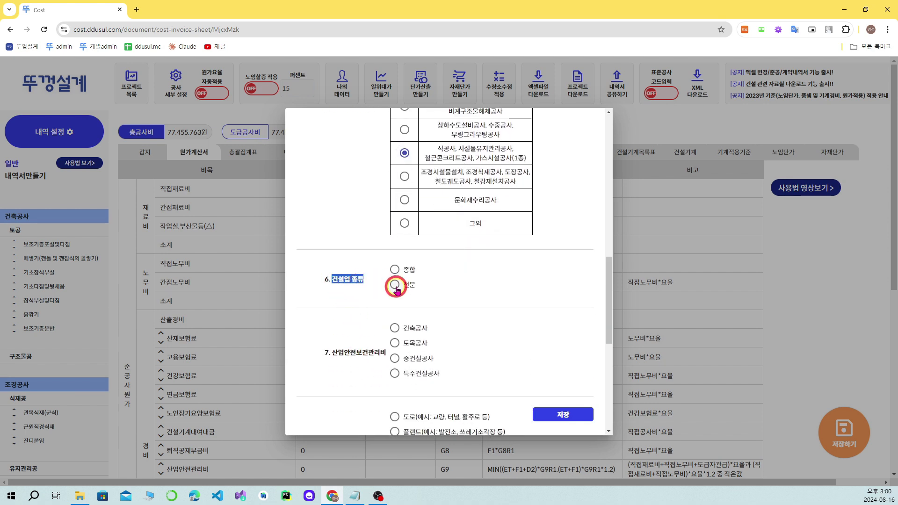
left_click(395, 285)
Set 산업안전보건관리비 to 토목공사 and 환경보전비 to 기타 토목(하천등), and save the 공사 설정
scroll(515, 288, "down", 1)
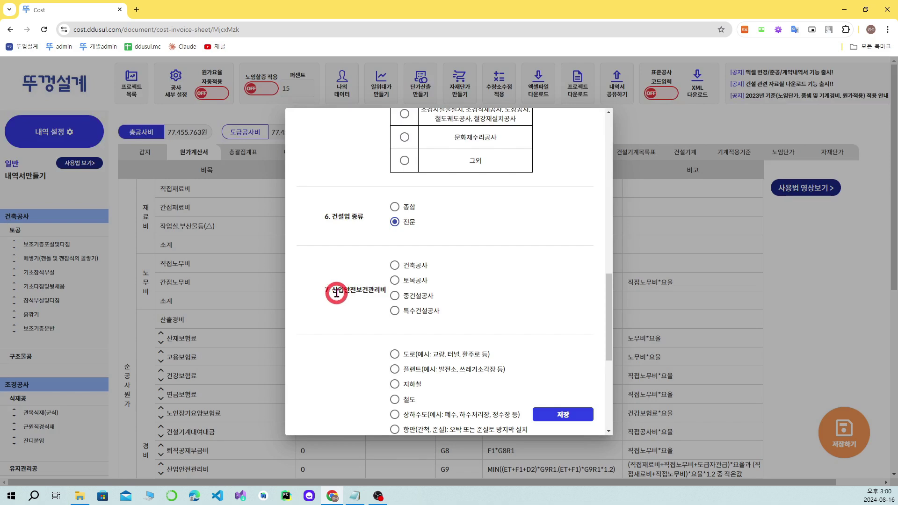
left_click(394, 280)
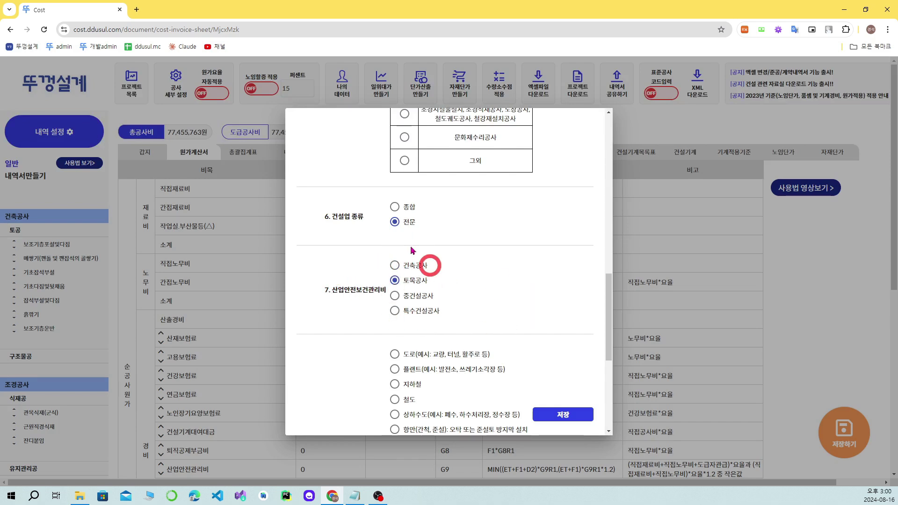
scroll(449, 276, "down", 2)
scroll(350, 332, "down", 1)
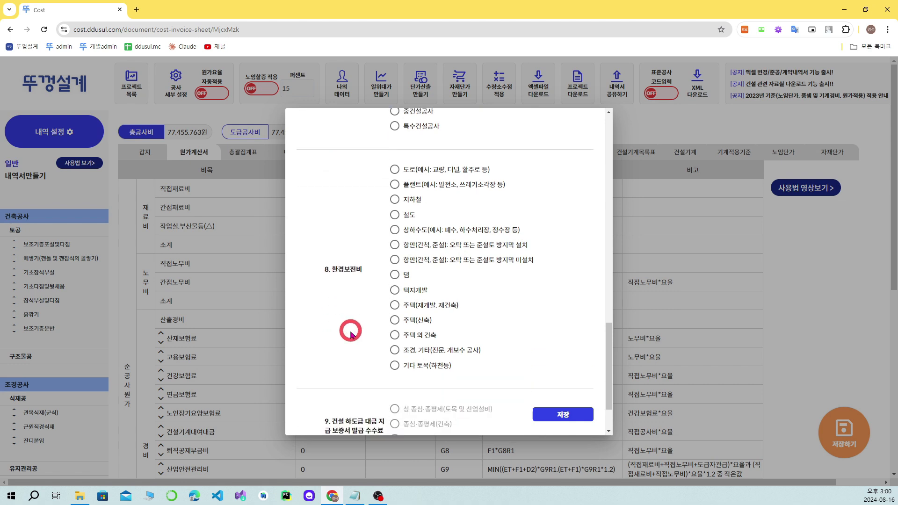
left_click(394, 364)
scroll(548, 346, "down", 1)
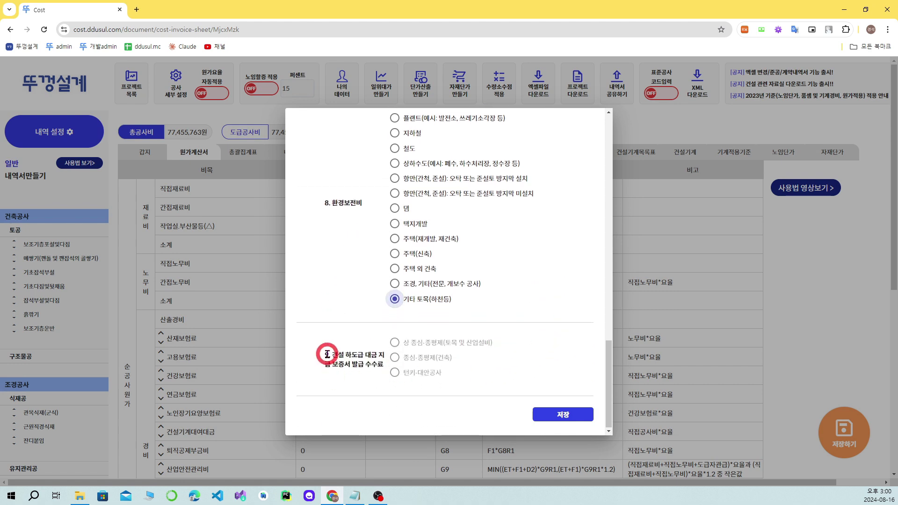
left_click_drag(328, 355, 363, 355)
left_click(554, 367)
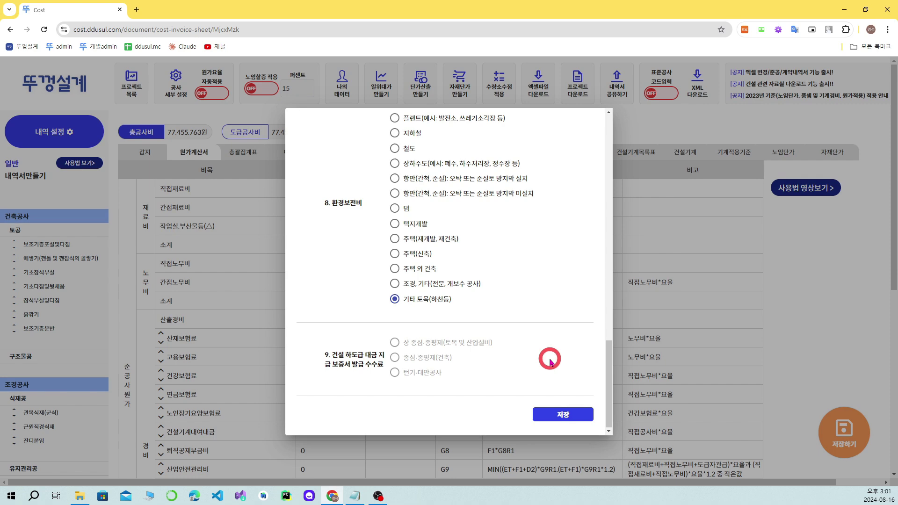
left_click(579, 408)
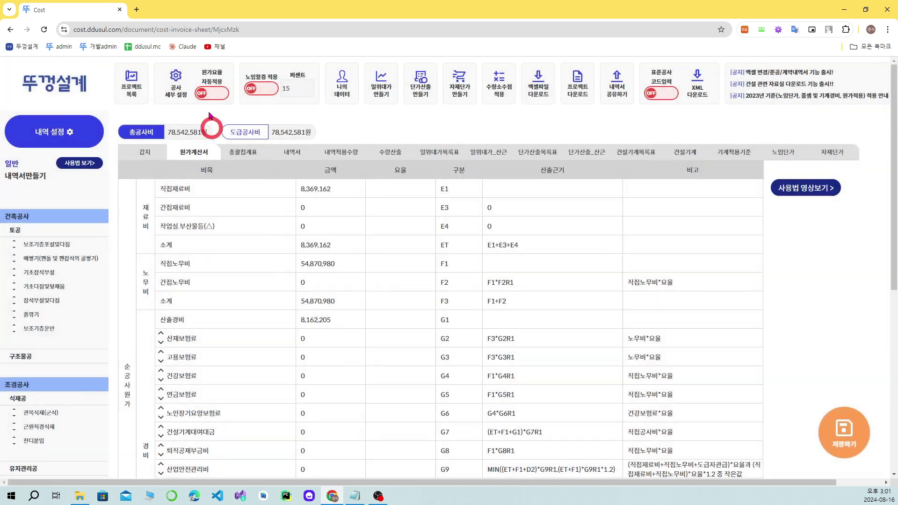
Turn on 원가요율 자동적용 and review the rates applied throughout the 원가계산서
left_click(216, 96)
left_click(497, 304)
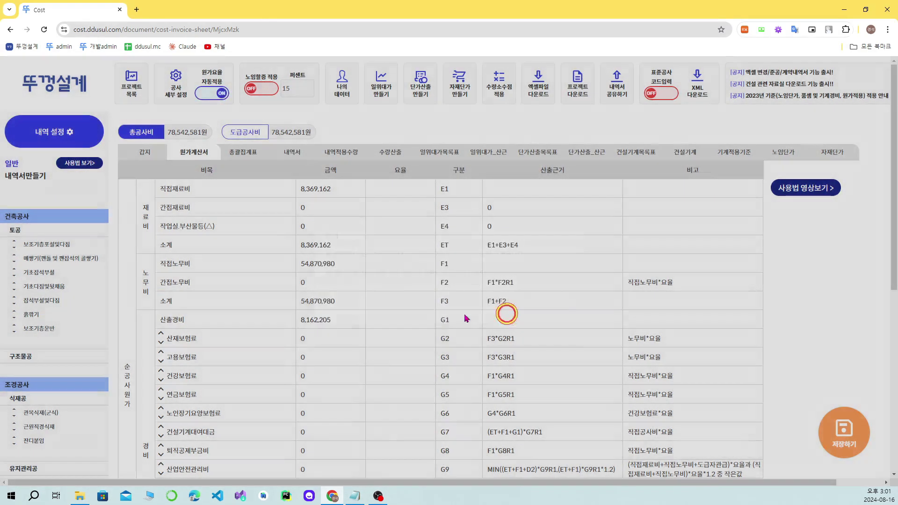
scroll(399, 391, "down", 5)
scroll(399, 391, "down", 2)
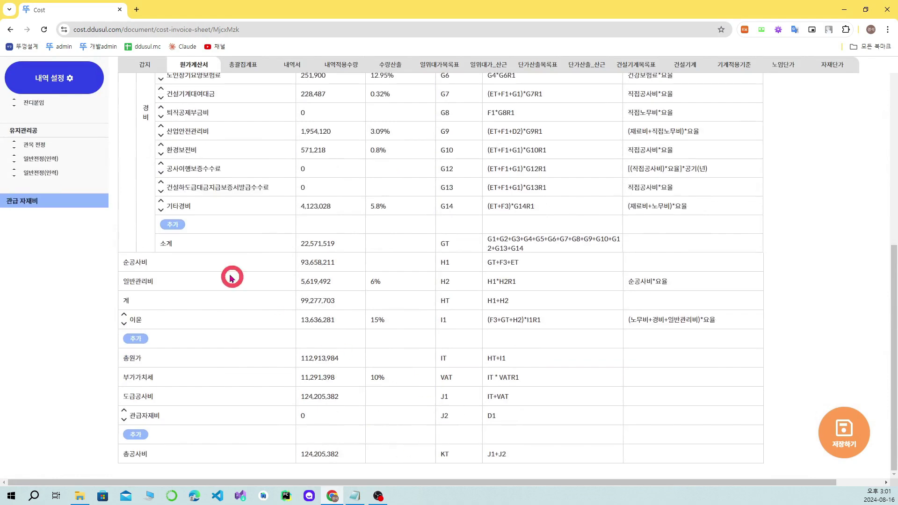
scroll(352, 358, "up", 9)
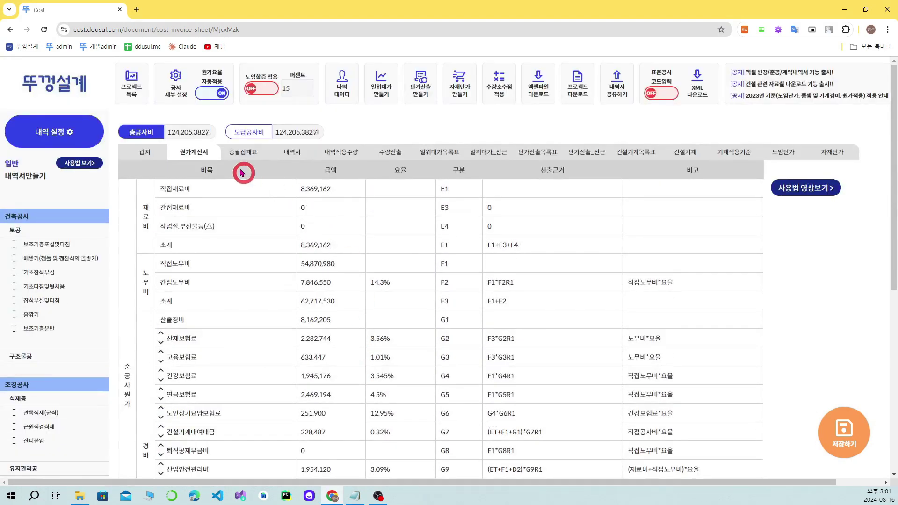
Return to the 내역서 and open the 내역 설정 at its 관급자재비 section
left_click(308, 155)
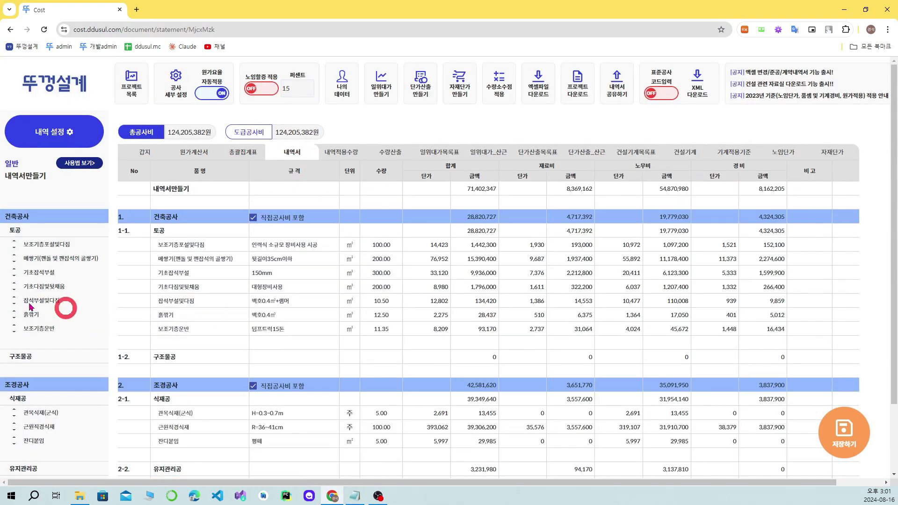
scroll(63, 304, "down", 2)
scroll(68, 246, "up", 2)
left_click(56, 131)
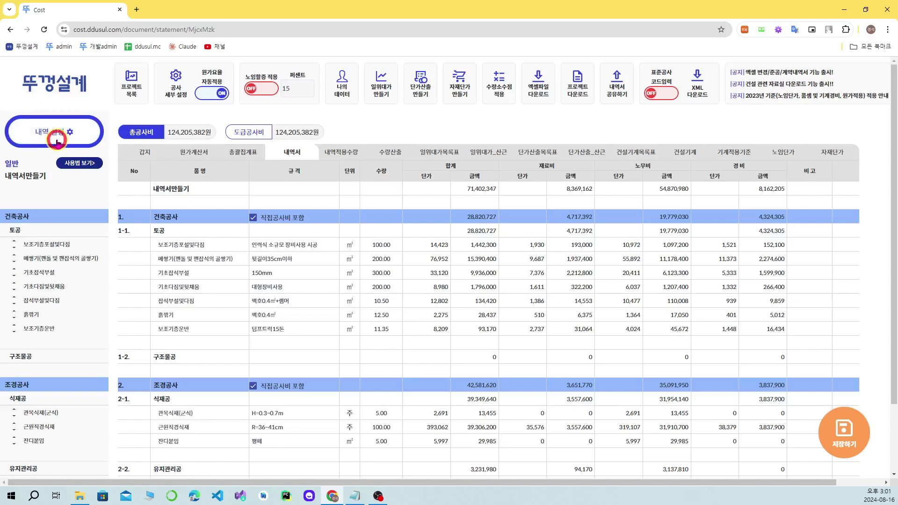
scroll(125, 402, "down", 3)
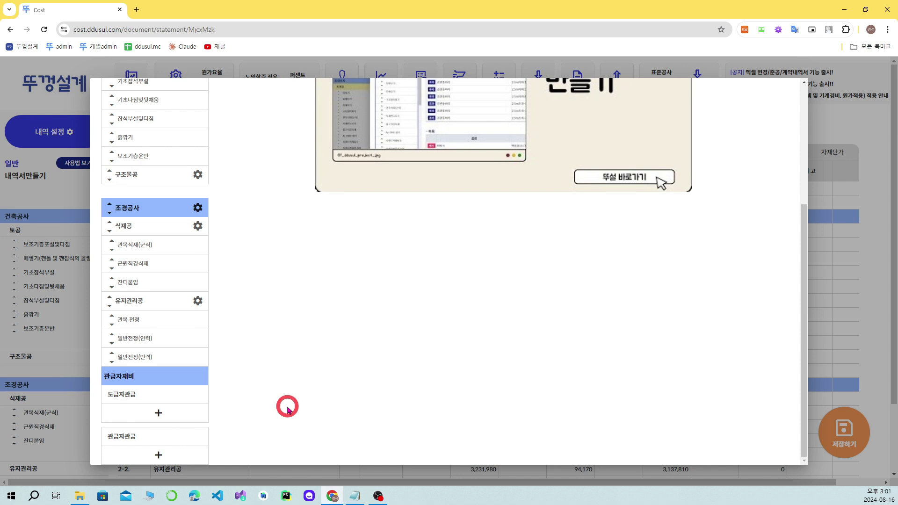
scroll(332, 361, "up", 4)
scroll(279, 307, "down", 3)
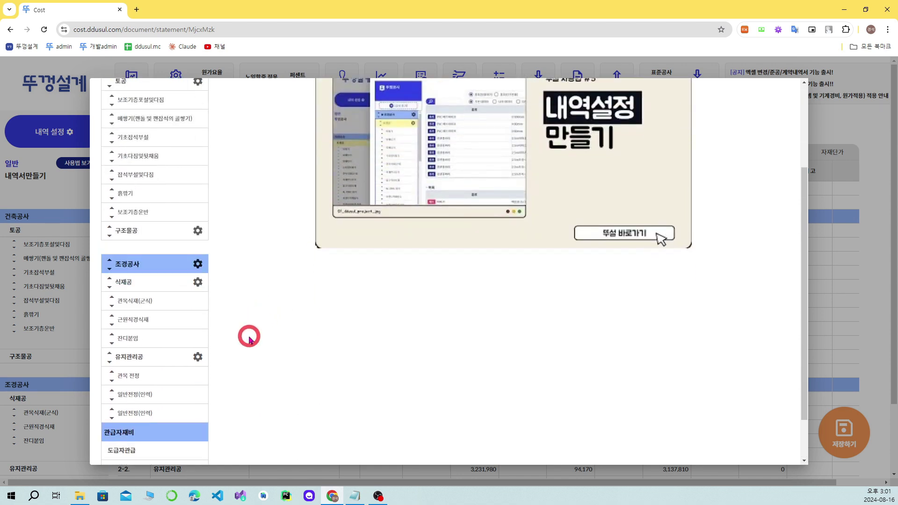
scroll(249, 339, "down", 2)
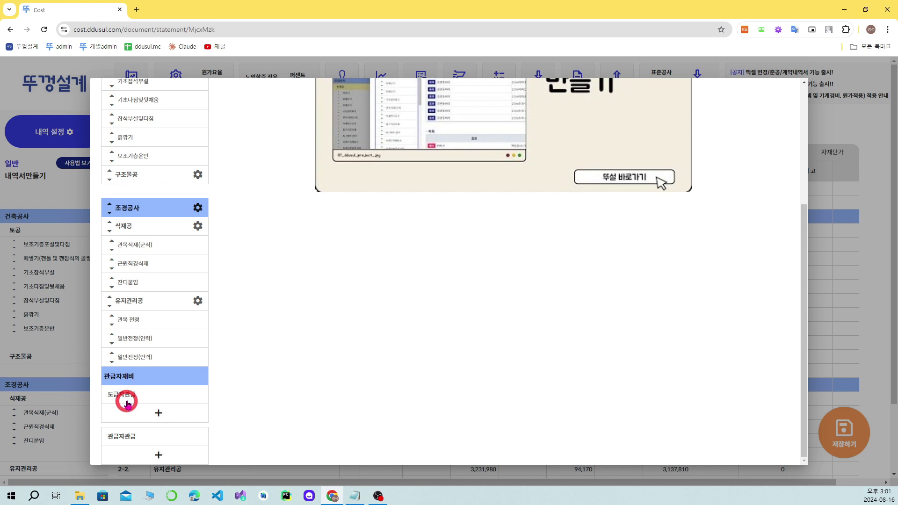
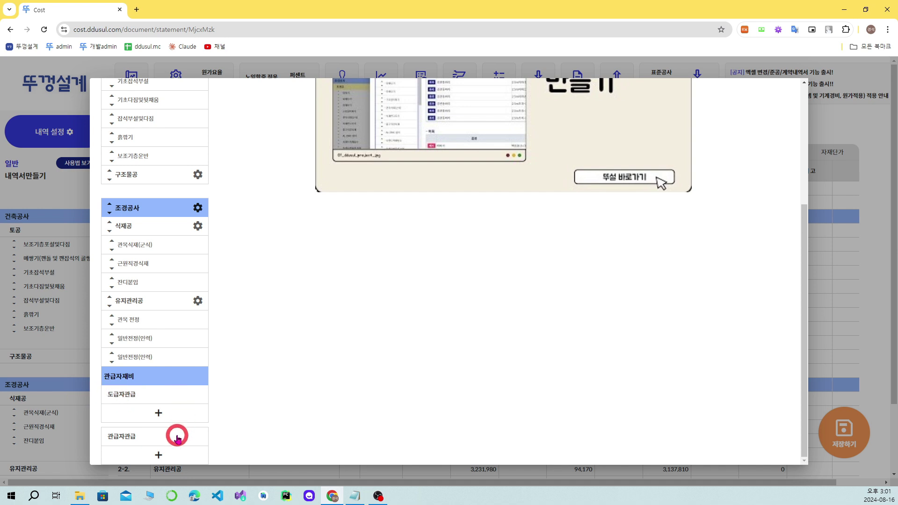
Create a 중분류 named 레미콘 under 도급자관급 and open it for item entry
left_click(164, 410)
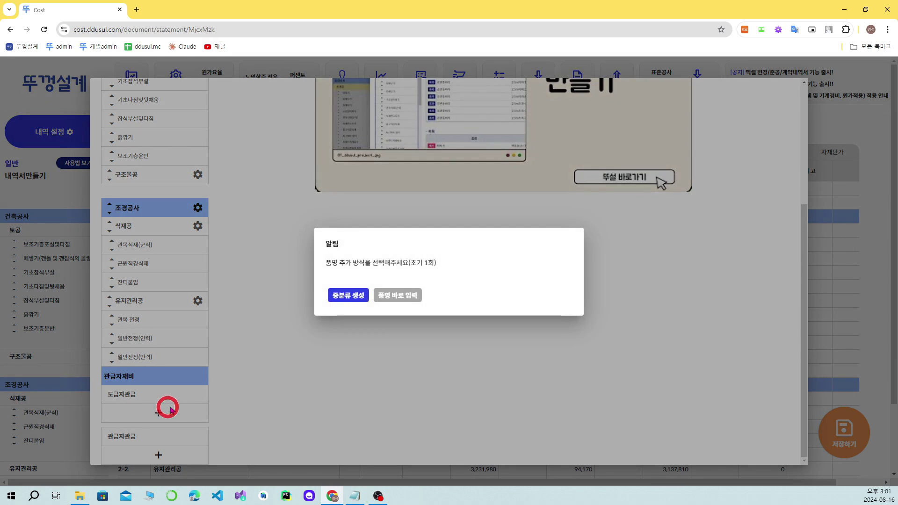
left_click(348, 296)
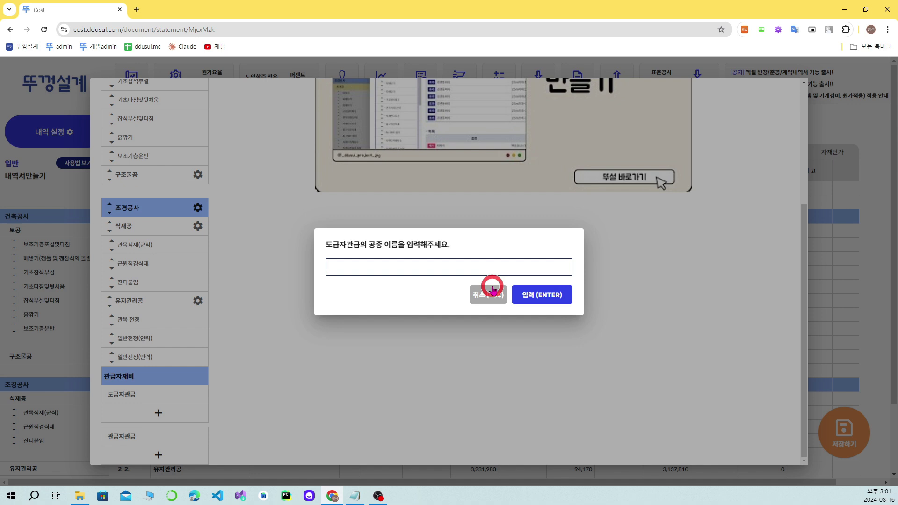
key("Return")
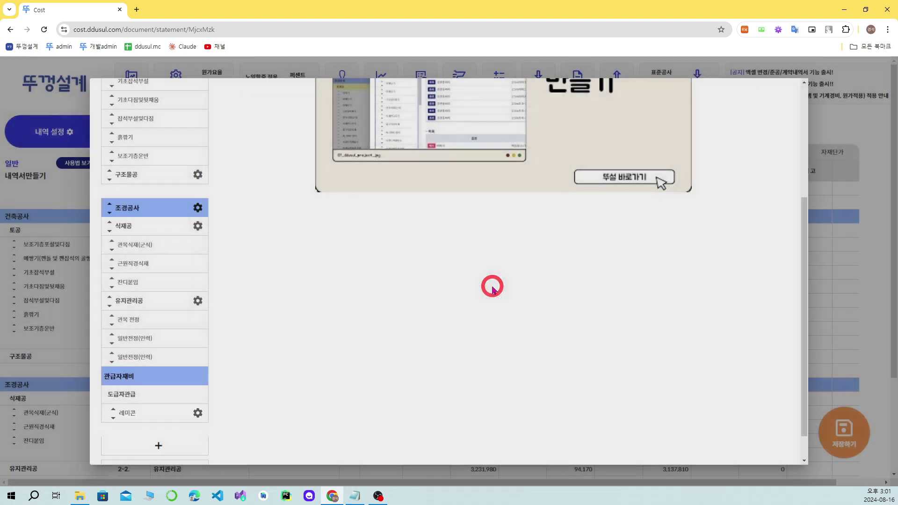
left_click(184, 408)
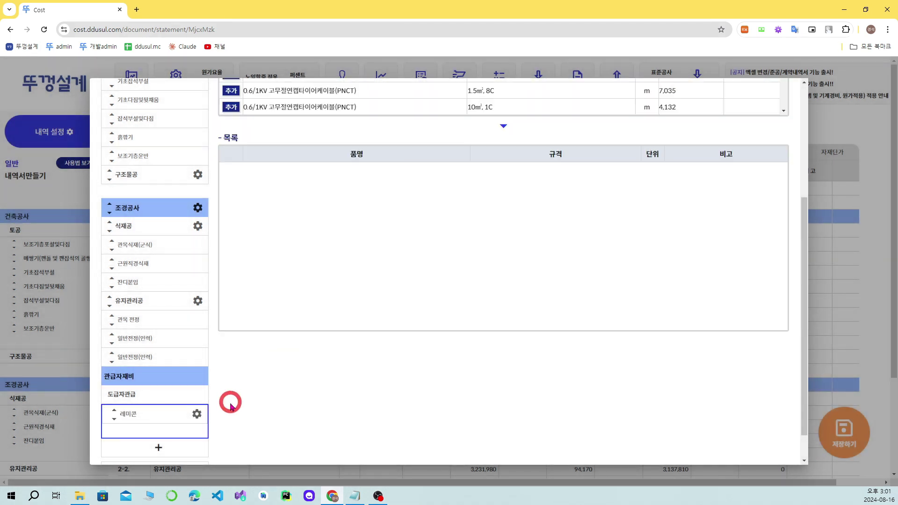
Delete the 레미콘 세부 공종 from 도급자관급
scroll(233, 409, "down", 1)
left_click(197, 379)
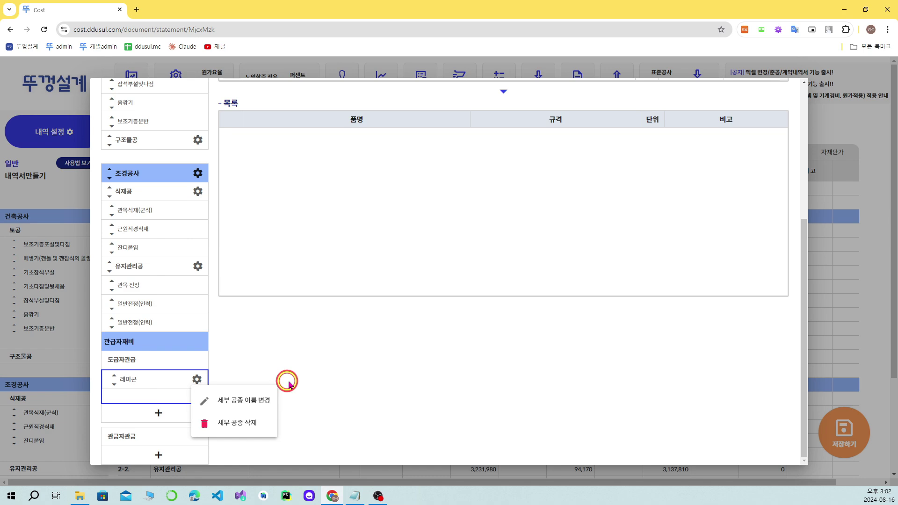
left_click(247, 424)
left_click(548, 301)
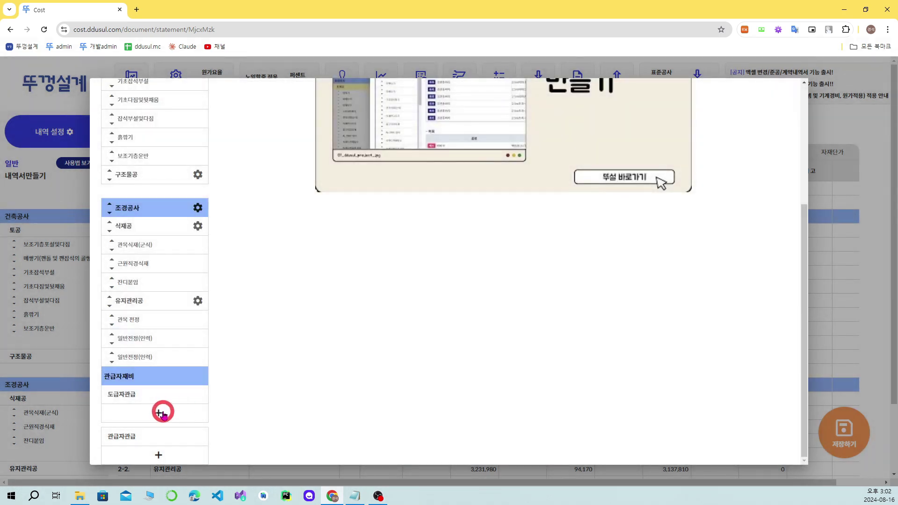
Choose 품명 바로 입력 for adding items to 도급자관급 and search the 기본 데이터 for 레미콘
left_click(159, 412)
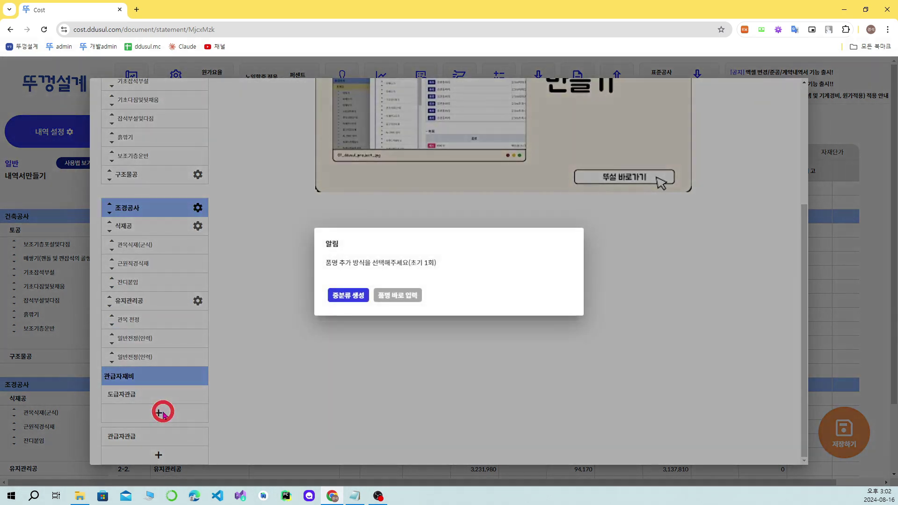
left_click(407, 299)
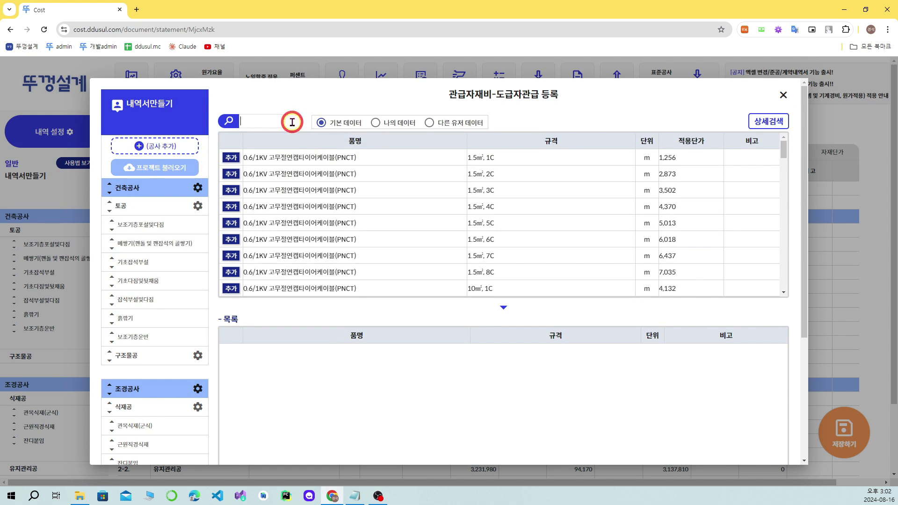
key("Return")
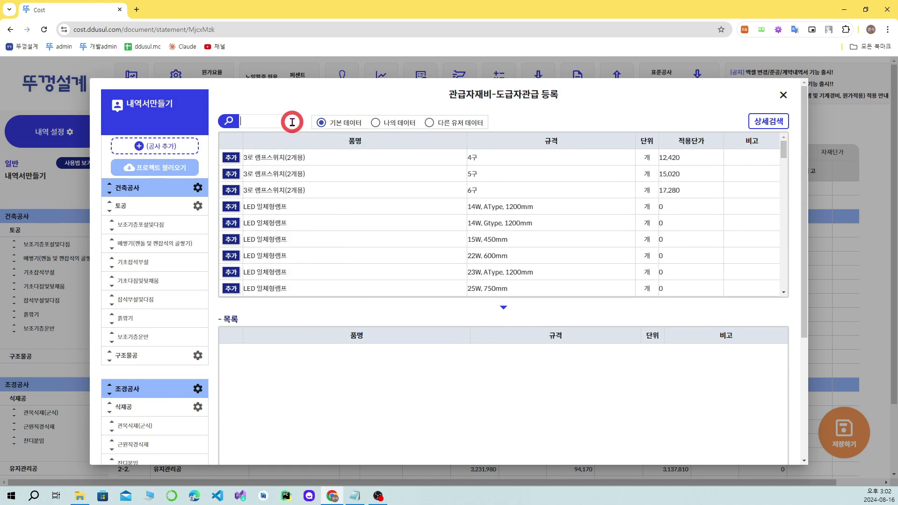
type("레일")
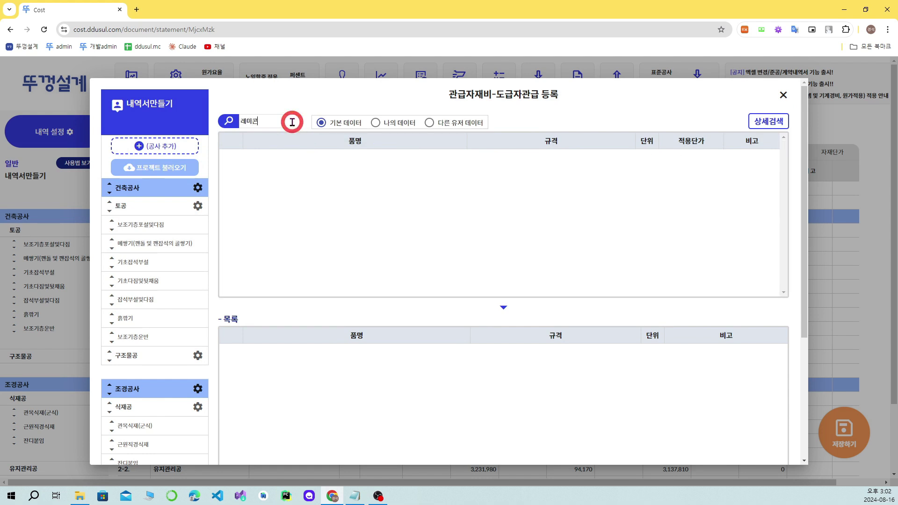
Search for 레미콘 in 나의 데이터 and add the 25-21-12 item to 도급자관급, closing the registration
key("Return")
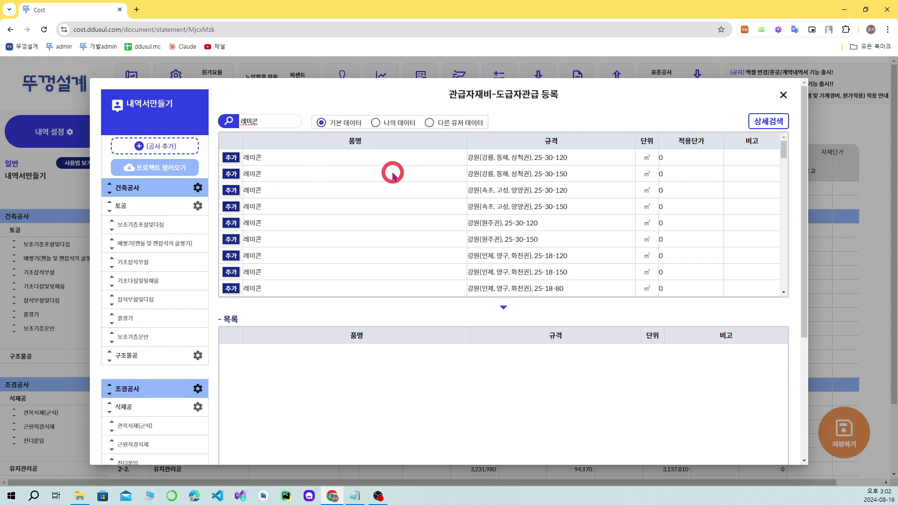
left_click(375, 122)
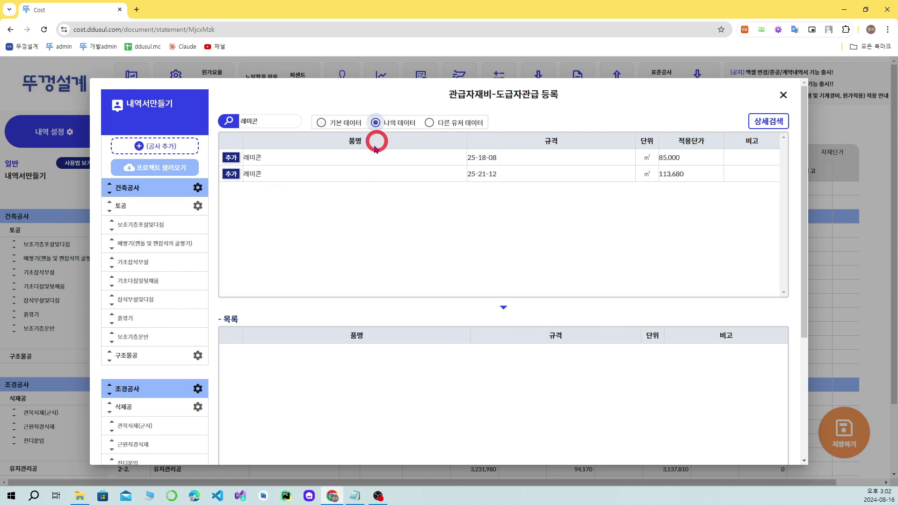
left_click(231, 173)
left_click(785, 88)
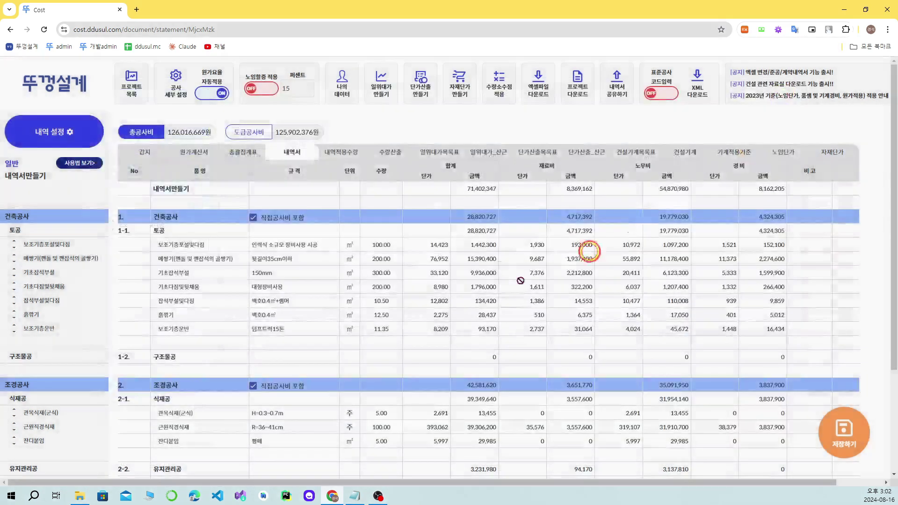
Set the quantity of the 레미콘 25-21-12 row under 도급자관급 to 50
scroll(393, 406, "down", 3)
left_click(388, 429)
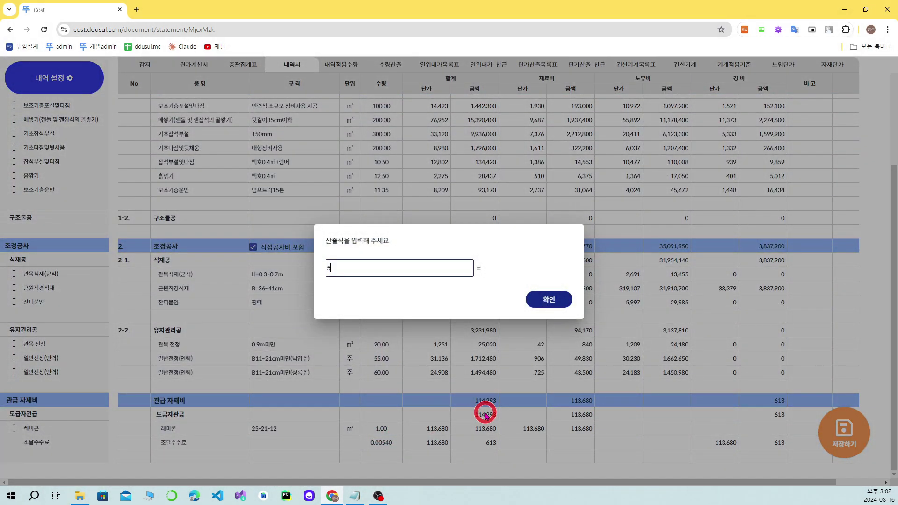
key("Return")
Check the 관급자재비 amount in the cost calculation sheet (원가계산서)
scroll(346, 300, "up", 3)
left_click(217, 154)
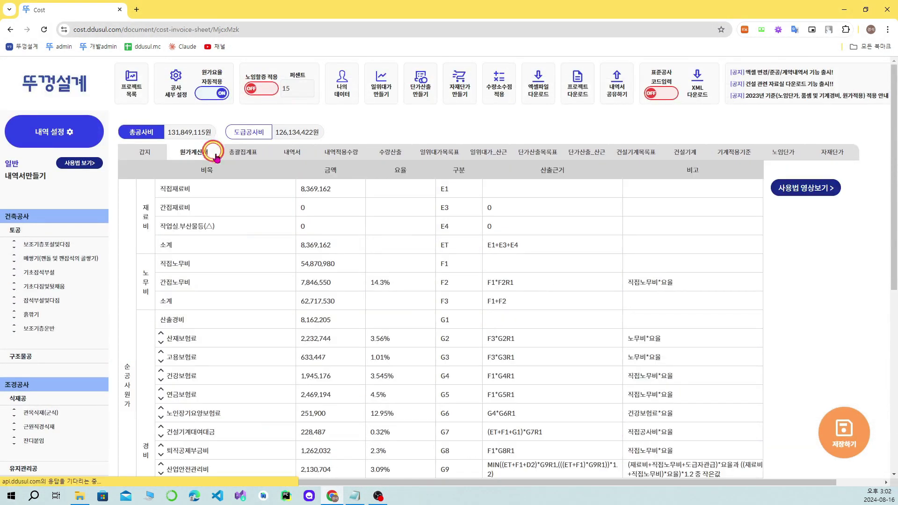
scroll(260, 337, "down", 10)
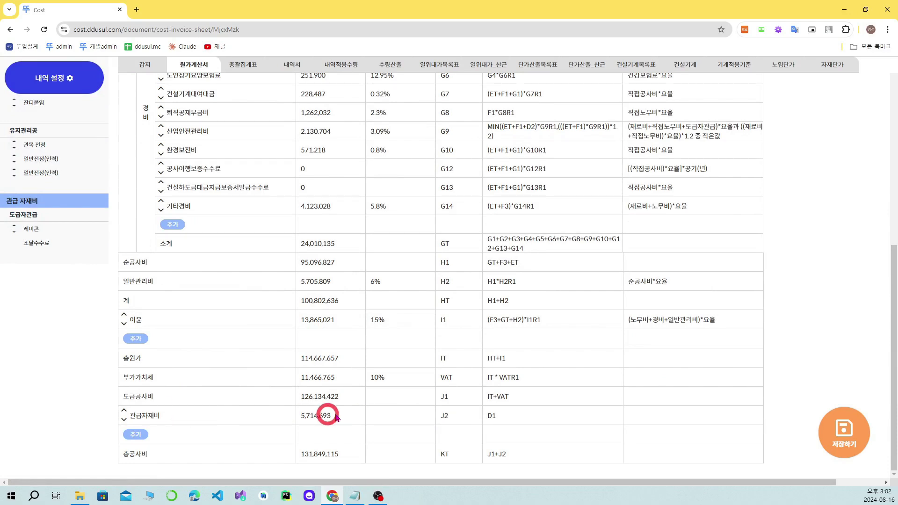
left_click(401, 423)
scroll(281, 281, "up", 10)
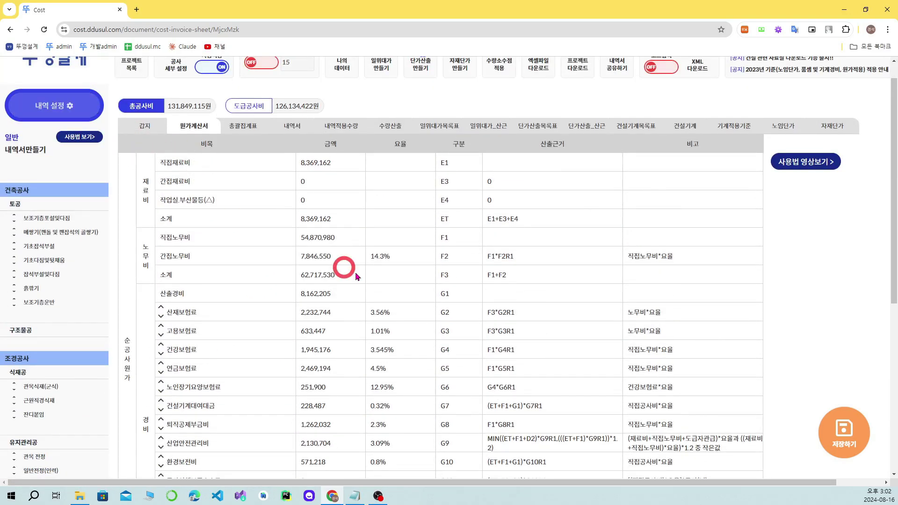
Register a new custom construction category named 폐기물처리 in the statement settings
left_click(71, 105)
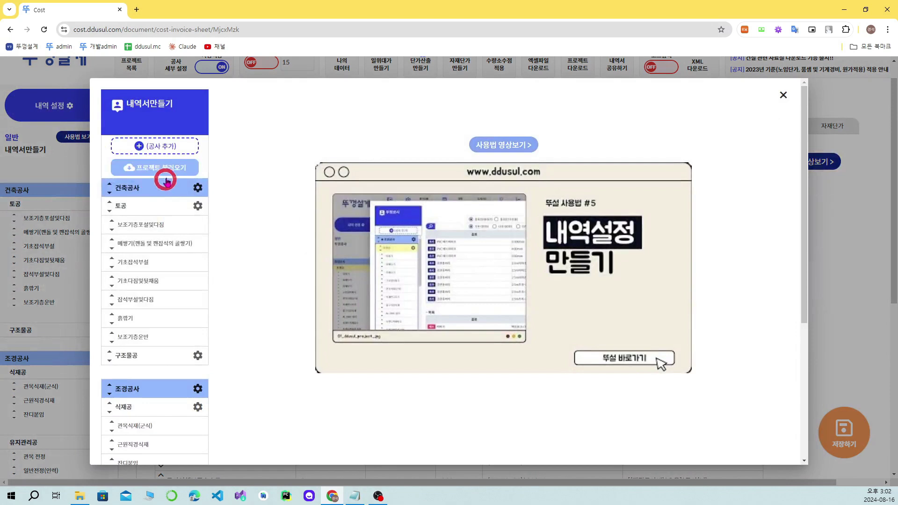
left_click(168, 145)
left_click(436, 223)
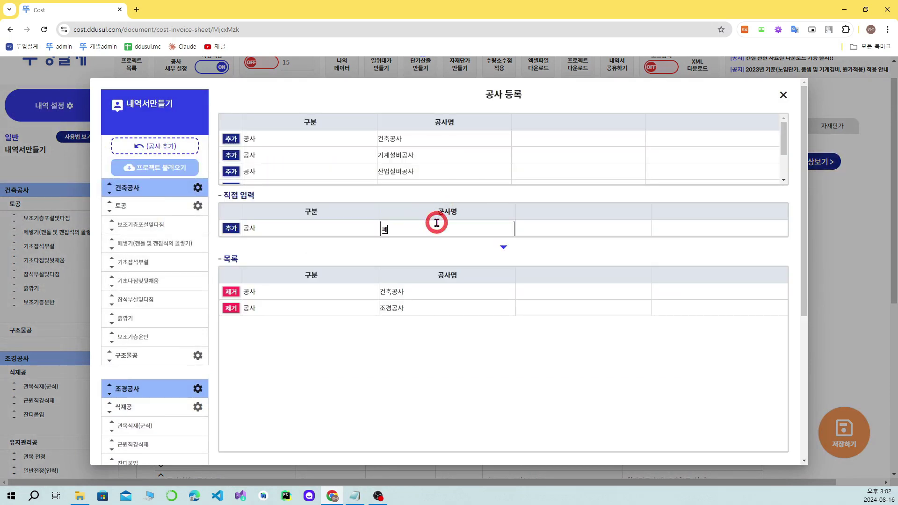
type("폐기물처리")
key("Return")
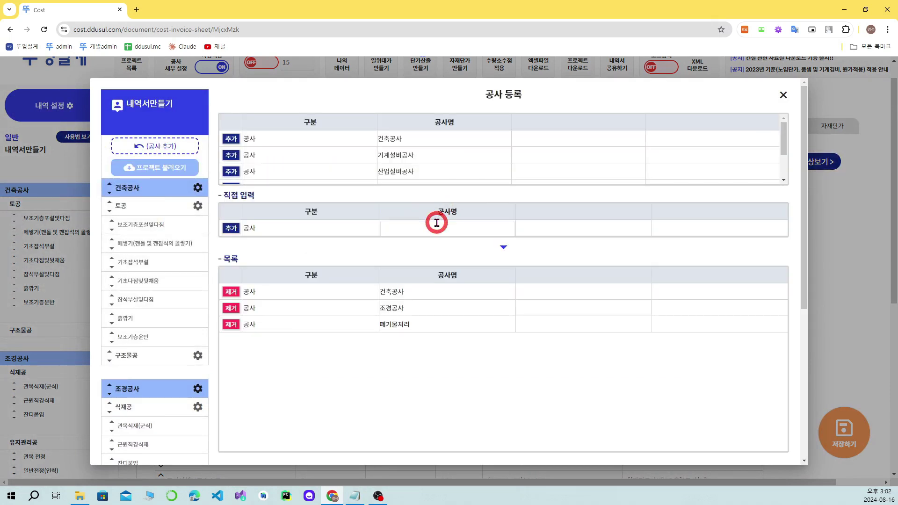
Add a custom detailed work type named 폐기물처리비 under the 폐기물처리 construction
scroll(163, 296, "down", 5)
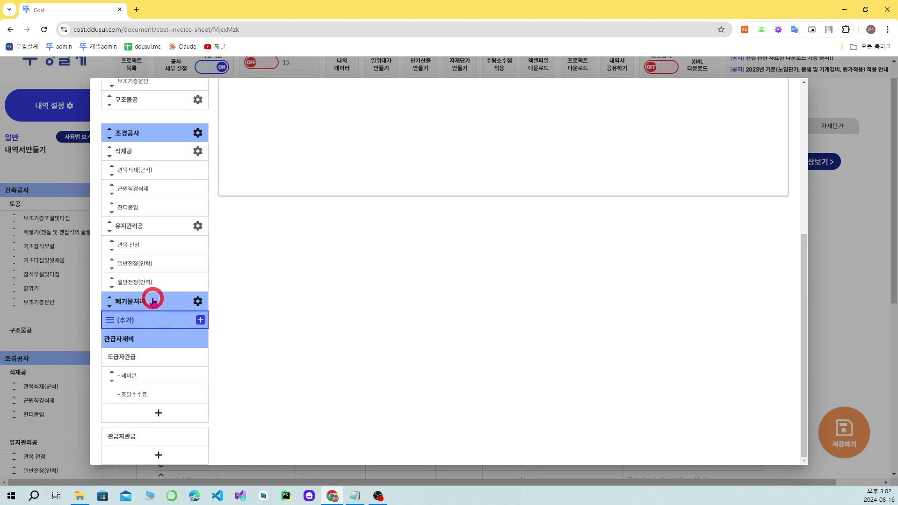
left_click(154, 301)
left_click(411, 219)
type("ㅍ")
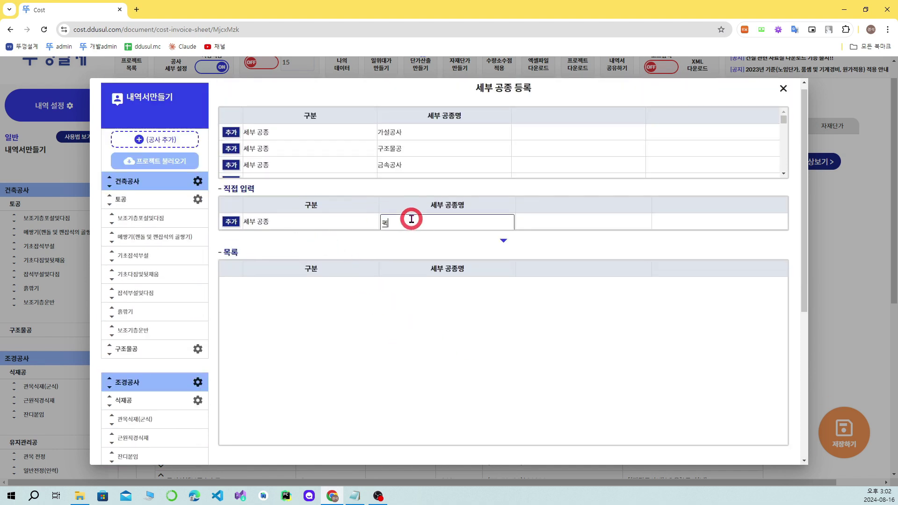
type("기물처리비")
key("Return")
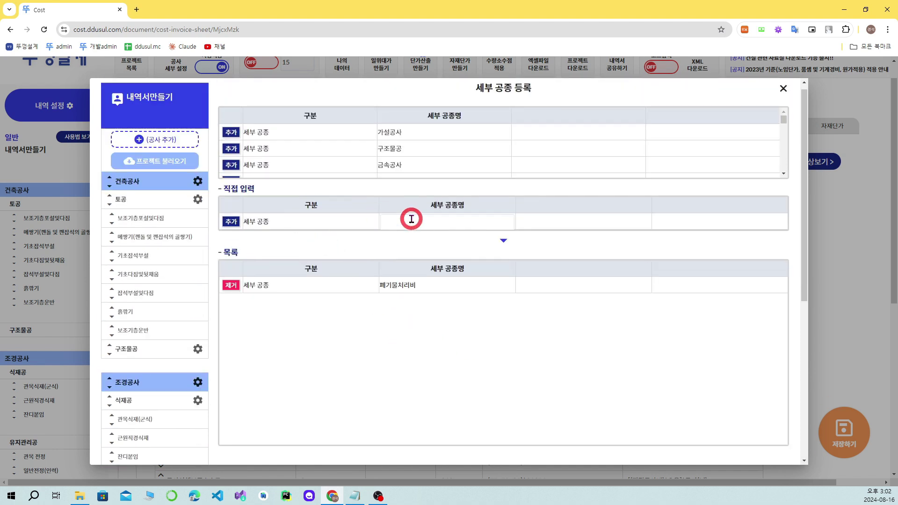
Start registering items for the 폐기물처리비 work type and search the 폐기물 처리비 data for 폐기물
scroll(136, 361, "down", 5)
left_click(142, 324)
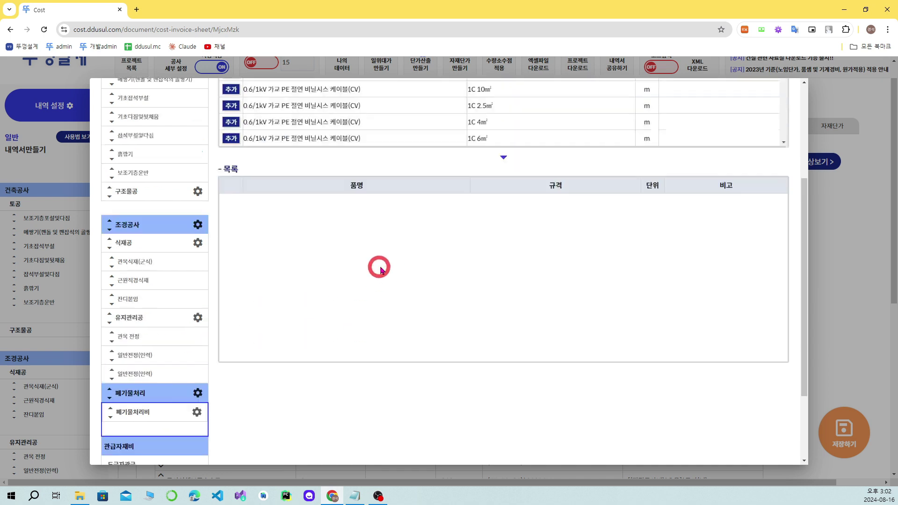
left_click(523, 120)
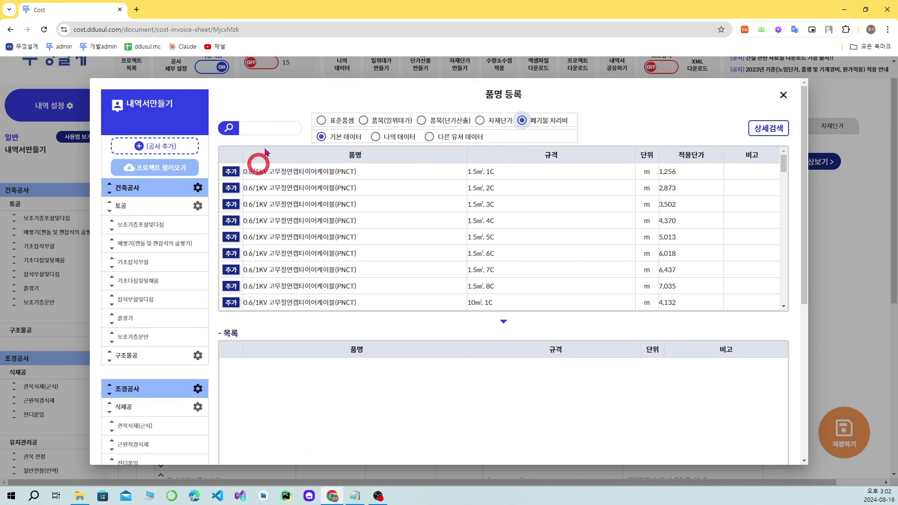
left_click(267, 127)
type("ㅍ")
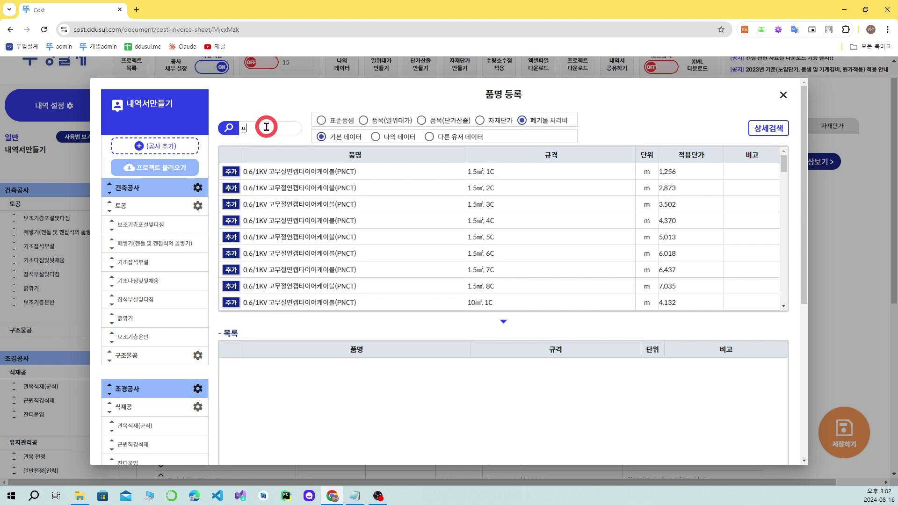
type("ㅖ김")
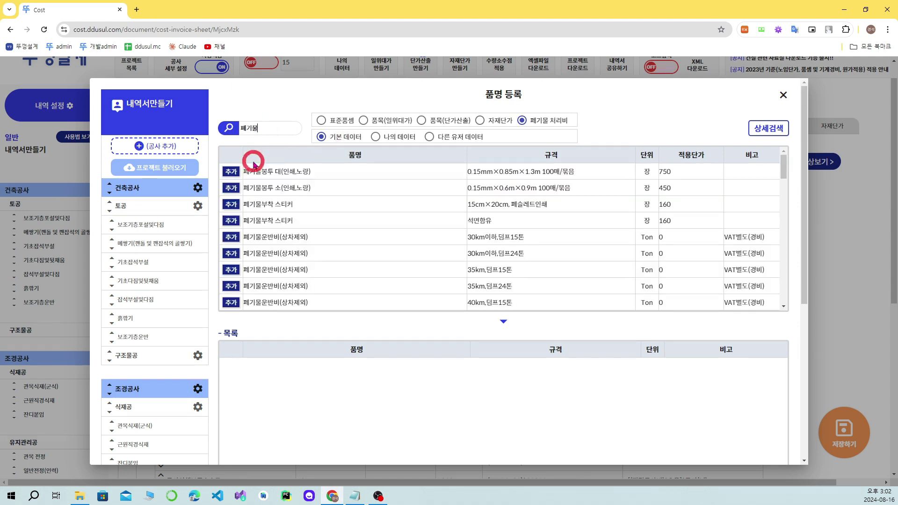
Add 건설폐기물중간처리비 (건설폐재류) from other users' data to 폐기물처리비 and close the registration
scroll(305, 260, "down", 1)
scroll(281, 206, "down", 1)
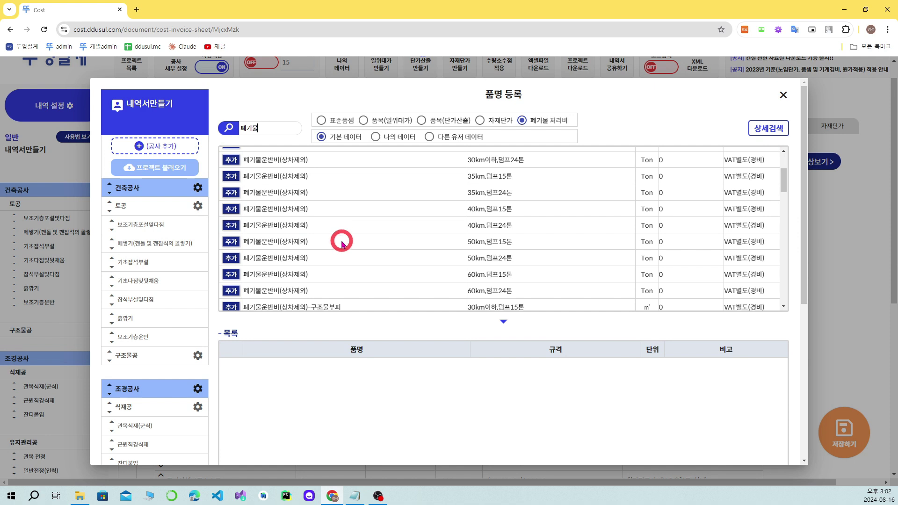
scroll(337, 248, "down", 10)
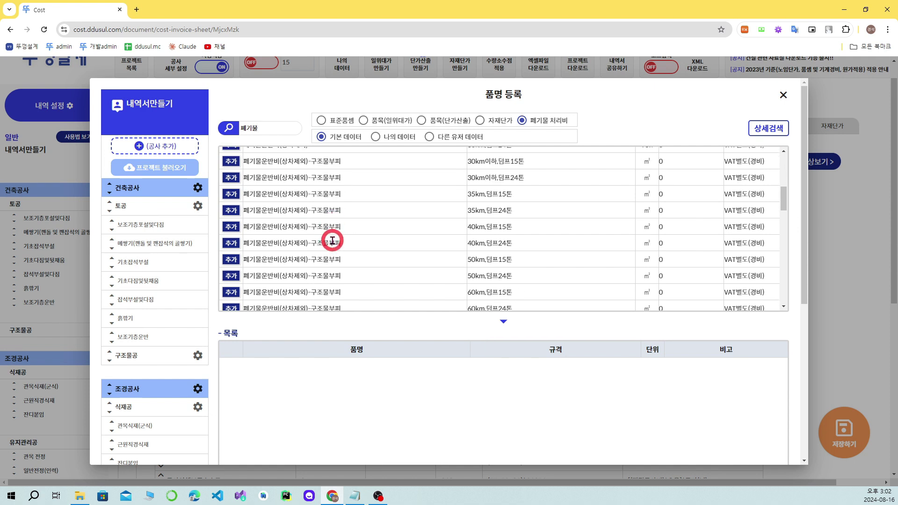
left_click(440, 137)
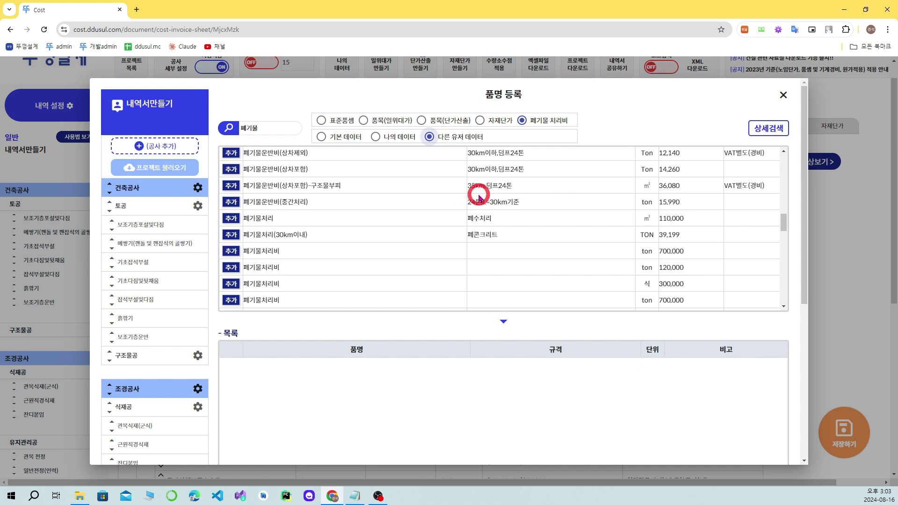
scroll(371, 220, "up", 10)
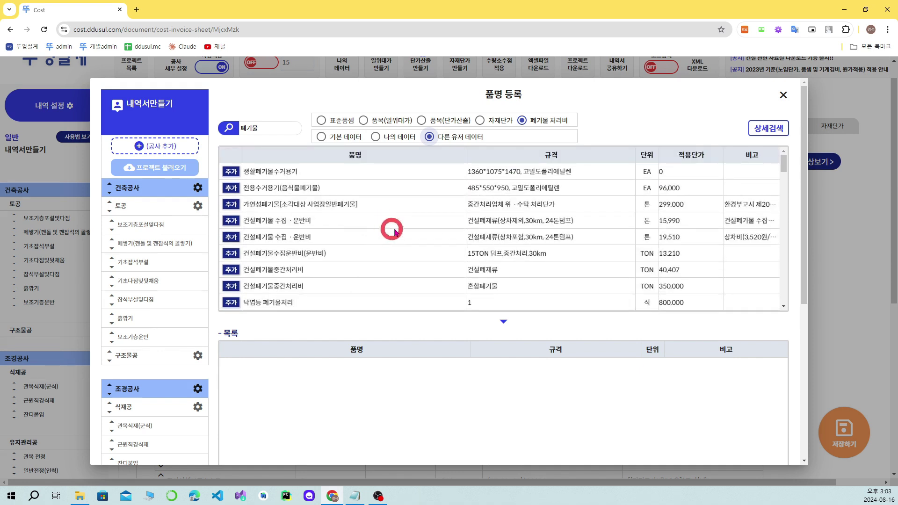
left_click(231, 269)
left_click(783, 95)
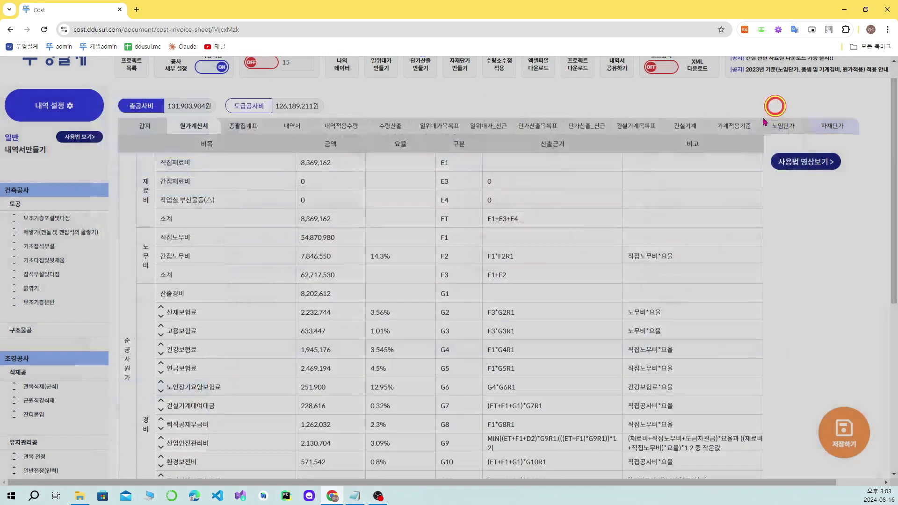
Set the quantity of the 건설폐기물중간처리비 row in the statement (내역서) to 20
scroll(417, 361, "down", 4)
scroll(361, 168, "up", 4)
left_click(299, 91)
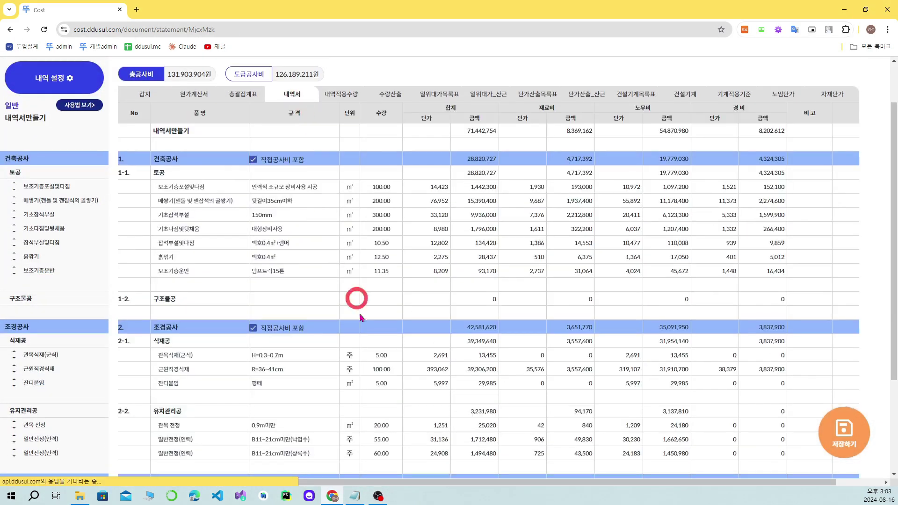
scroll(361, 318, "down", 3)
double_click(396, 370)
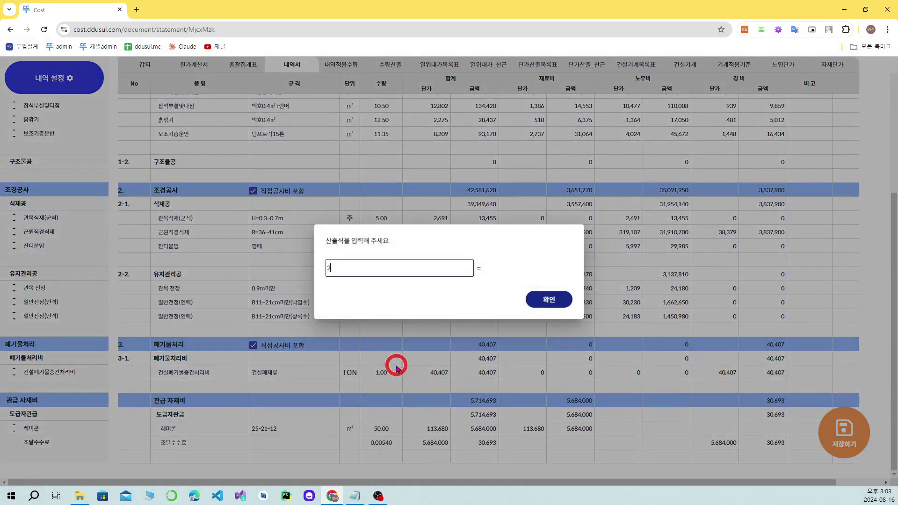
key("Return")
Create a cost item named 폐기물처리비 below 이윤 in the cost calculation sheet, trying c1 as its formula
left_click(194, 64)
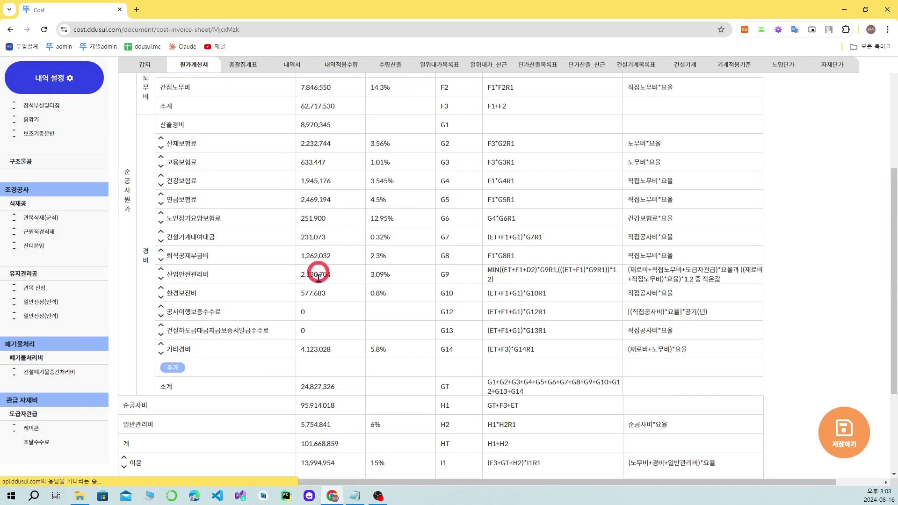
scroll(318, 276, "down", 3)
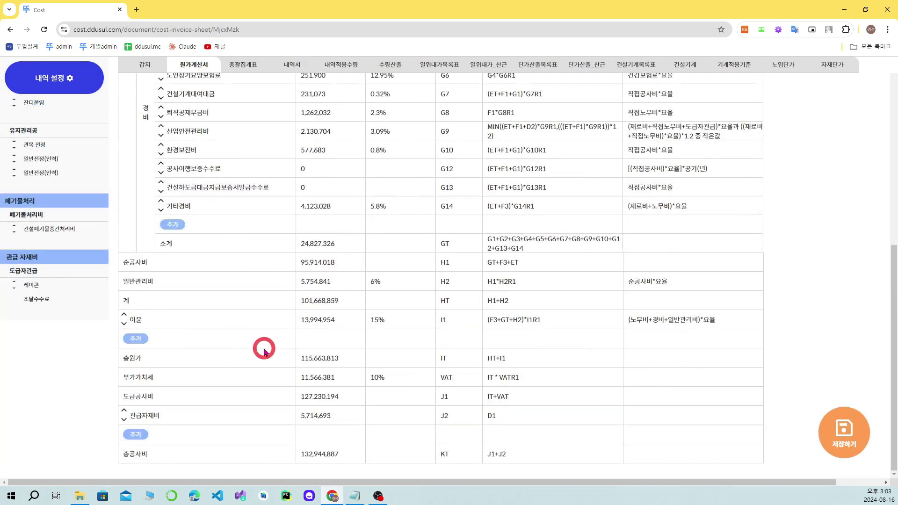
left_click(136, 338)
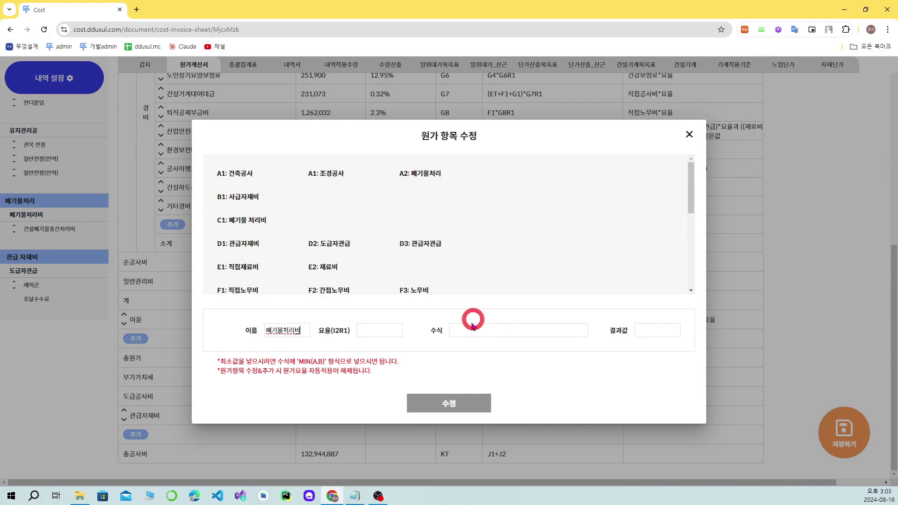
left_click(482, 332)
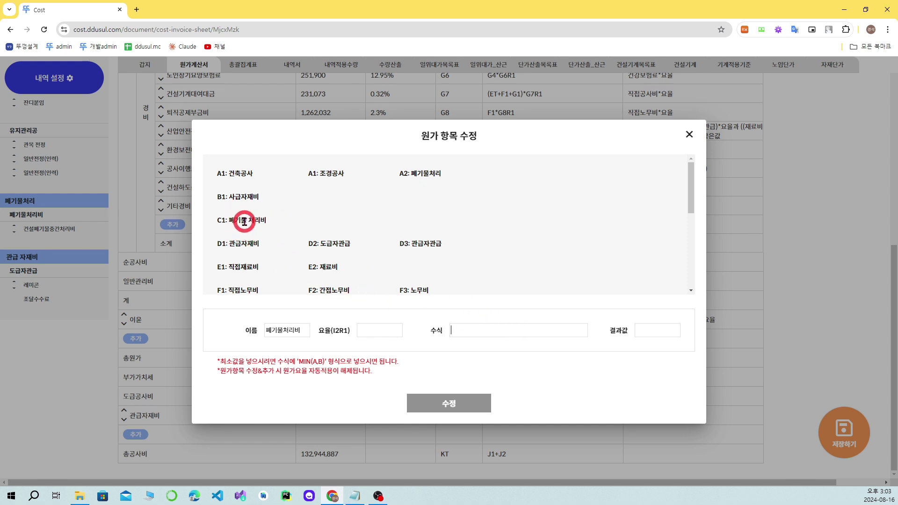
type("ㅊ")
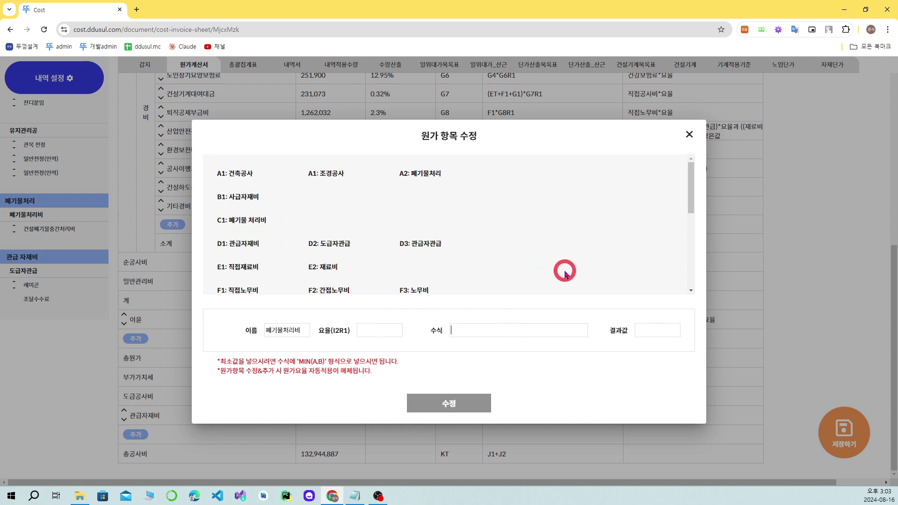
type("c1")
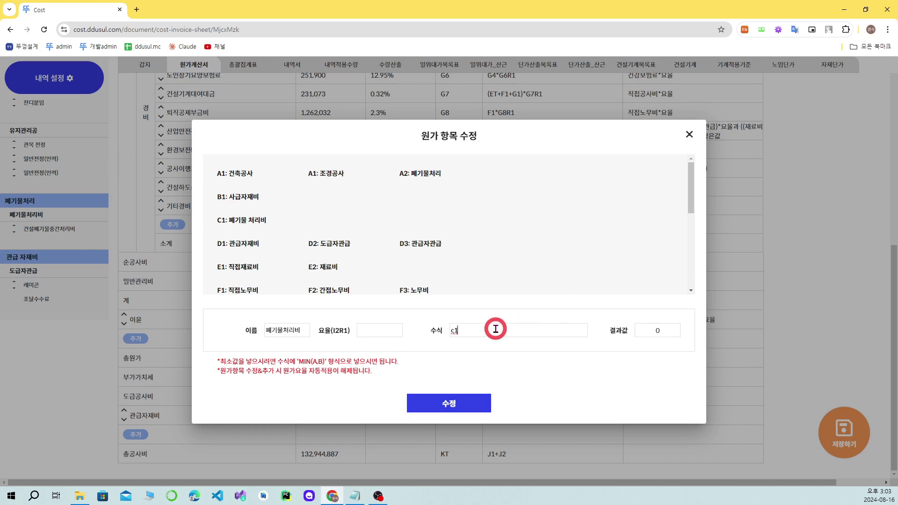
Replace the 폐기물처리비 item's formula with a2 and apply it to the cost calculation sheet
left_click_drag(496, 330, 418, 321)
type("a2")
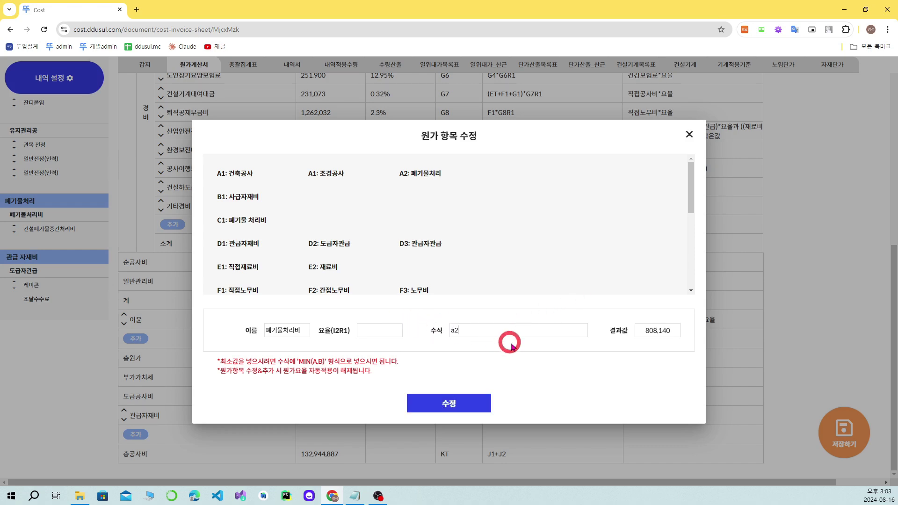
left_click(460, 402)
Compare the 폐기물처리 amount in the statement with the 폐기물처리비 row in the cost calculation sheet
left_click(300, 65)
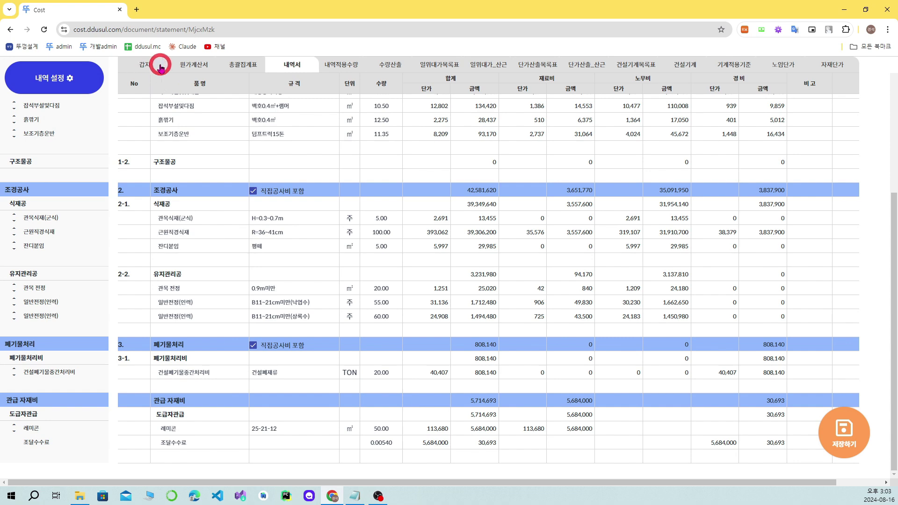
left_click(194, 65)
scroll(196, 393, "down", 4)
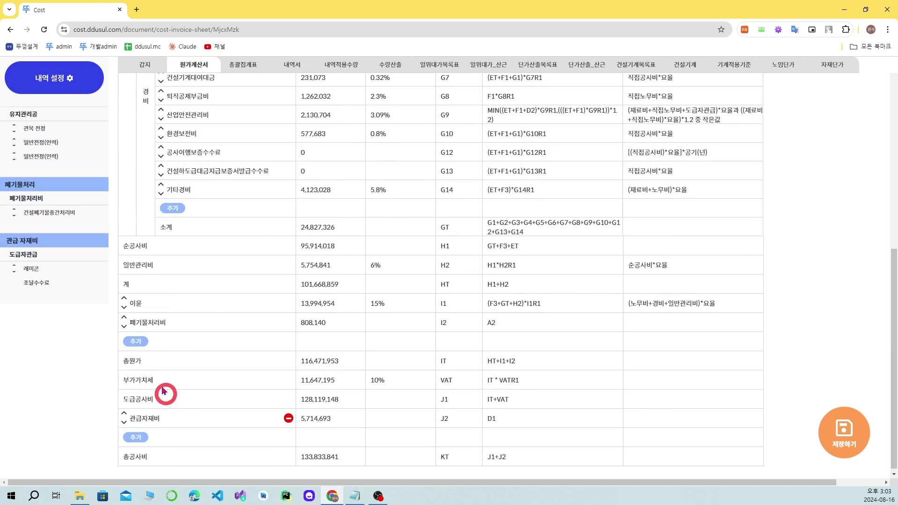
Open the form for another cost item below 폐기물처리비 and examine the C1 and A2 waste codes
left_click(135, 338)
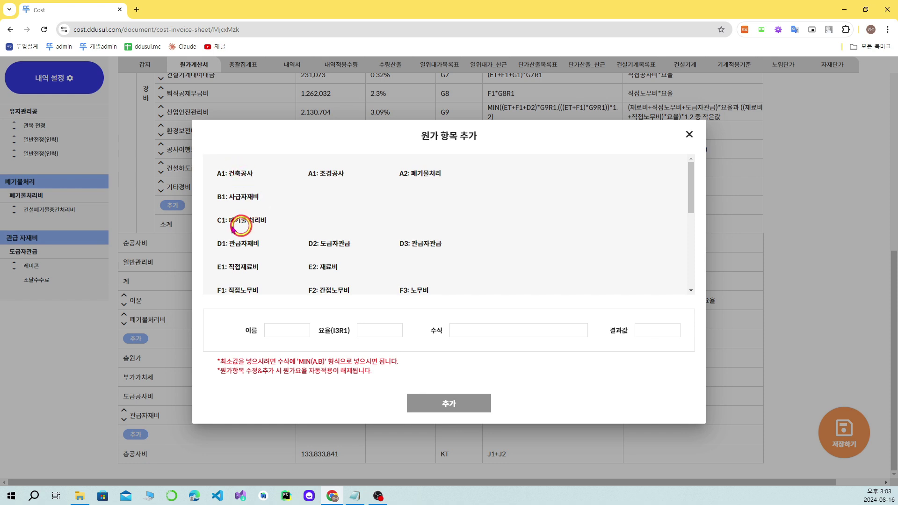
left_click_drag(220, 220, 274, 222)
left_click(302, 230)
left_click(300, 223)
left_click(275, 224)
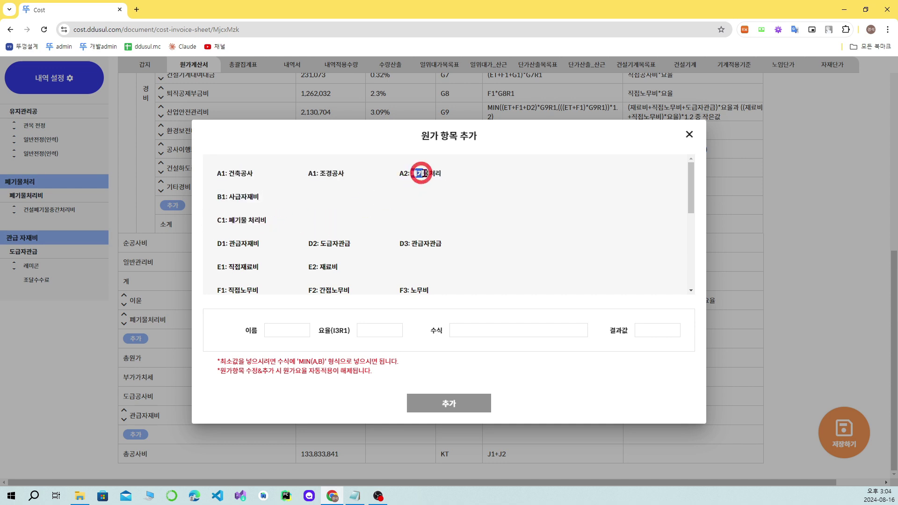
Examine the available cost codes and the 폐기물처리비 item's formula, leaving both item forms without changes
left_click(469, 180)
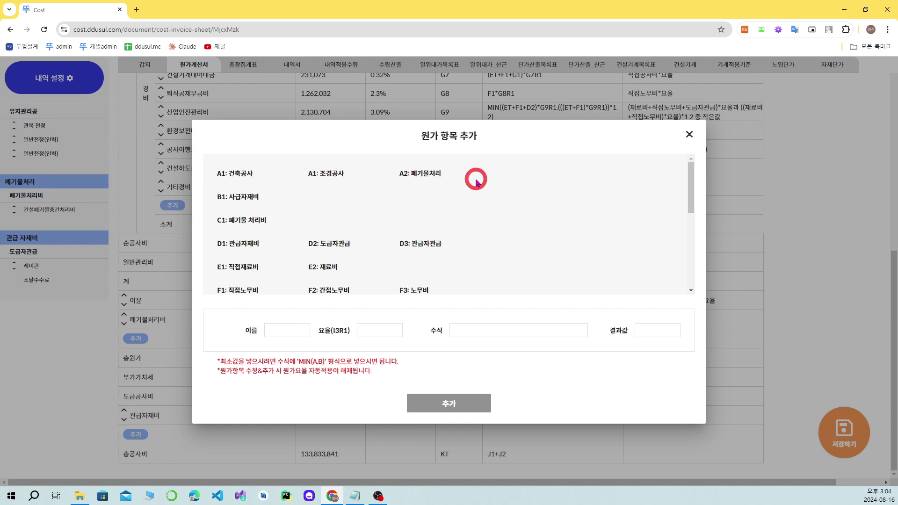
scroll(412, 198, "down", 2)
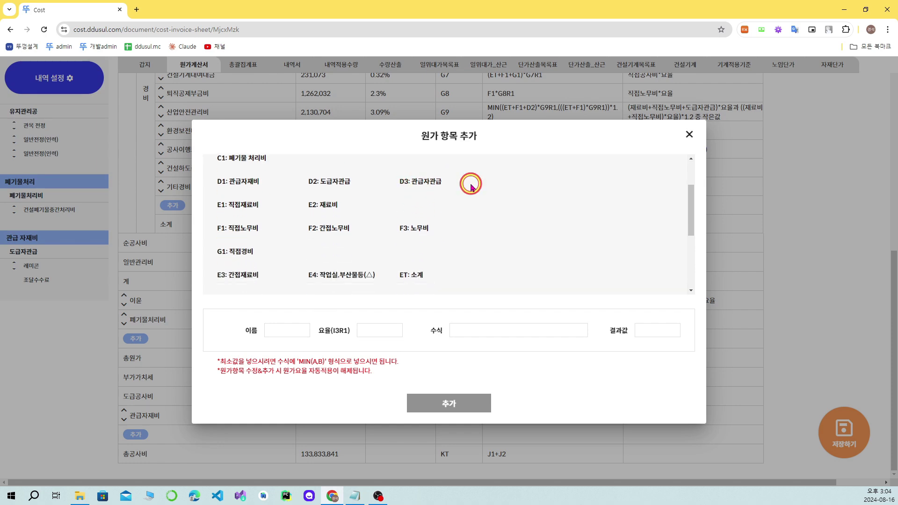
left_click(689, 135)
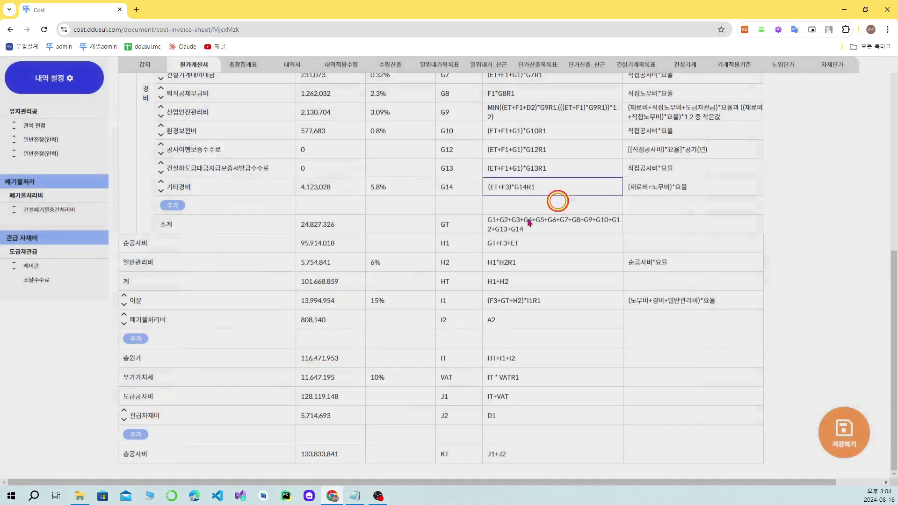
left_click(538, 323)
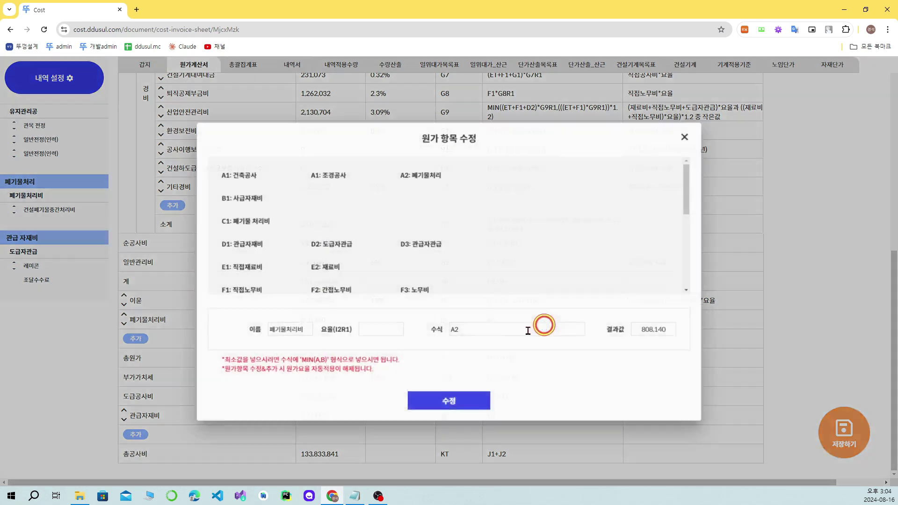
left_click(690, 135)
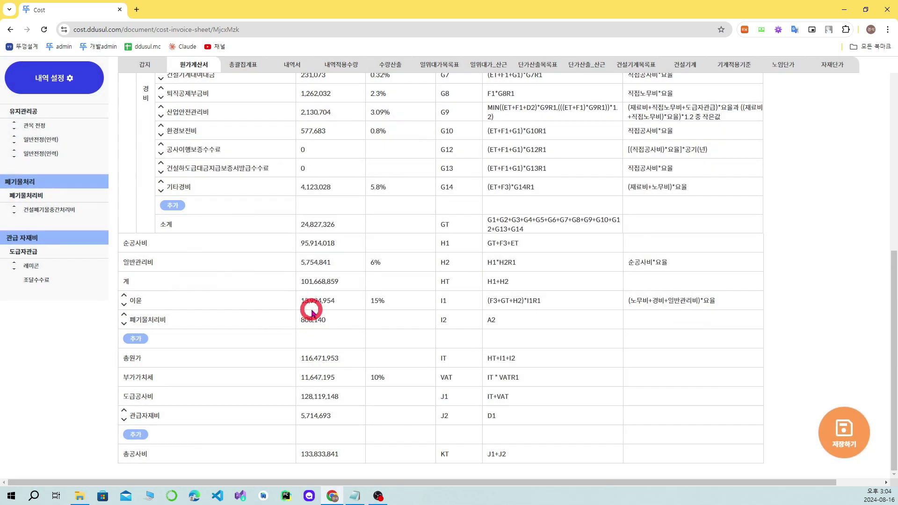
Review the formulas in the cost calculation sheet and the 노인장기요양보험료 item's rate and formula settings
scroll(519, 281, "up", 4)
scroll(523, 252, "up", 3)
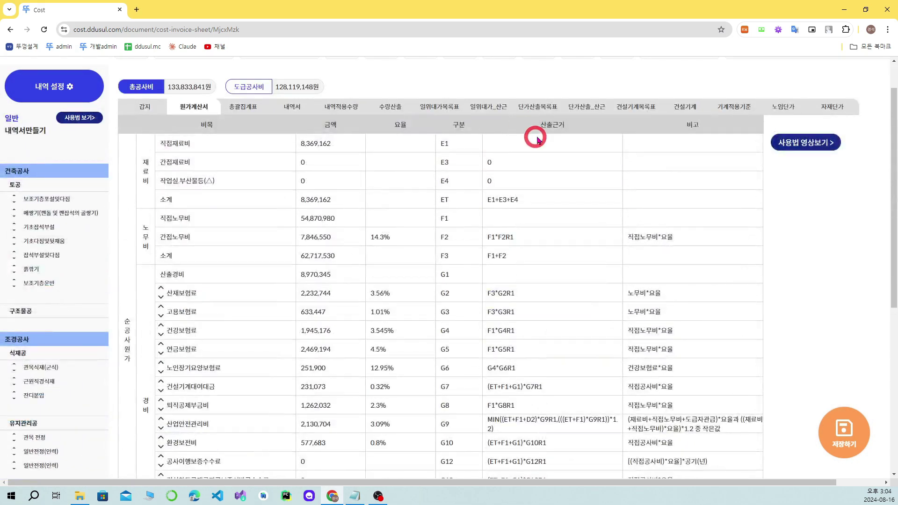
scroll(521, 152, "down", 2)
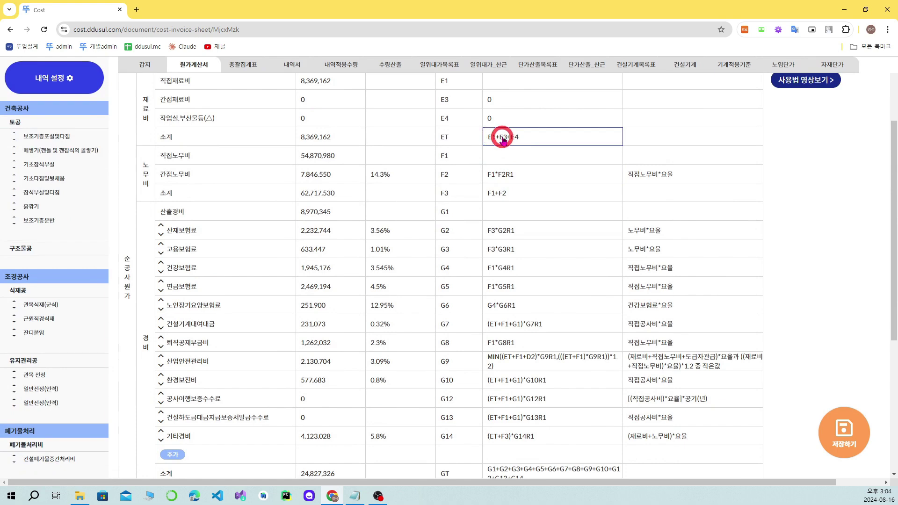
scroll(487, 140, "up", 2)
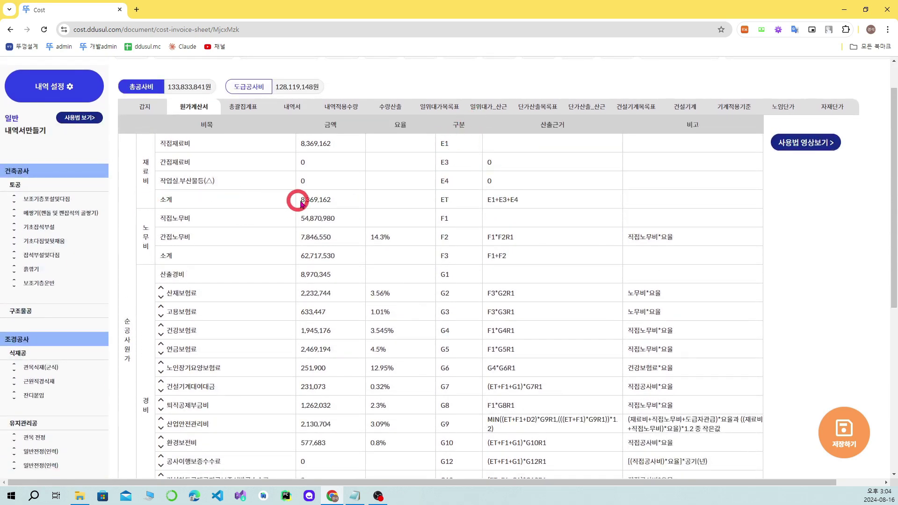
left_click(553, 364)
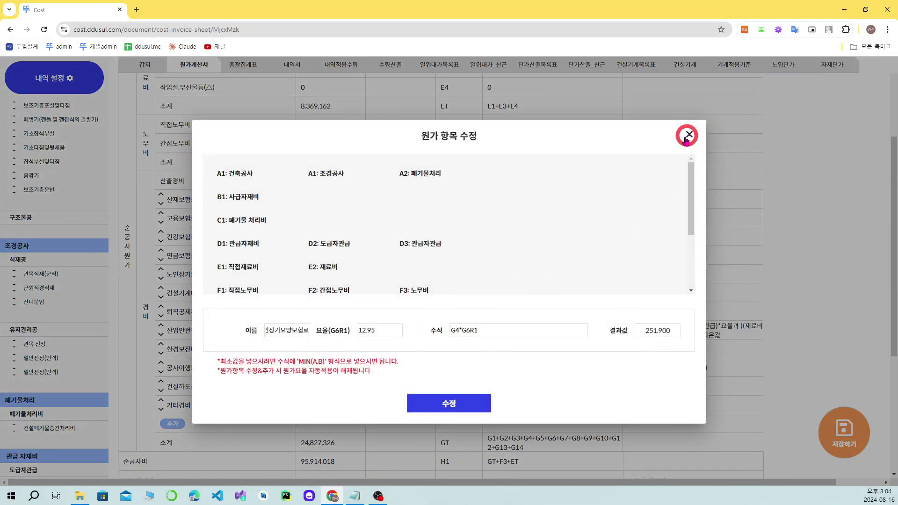
left_click(691, 138)
Append -9148/1.1 to the 이윤 item's formula to trim the 도급공사비 amount, and apply the change
scroll(475, 341, "down", 5)
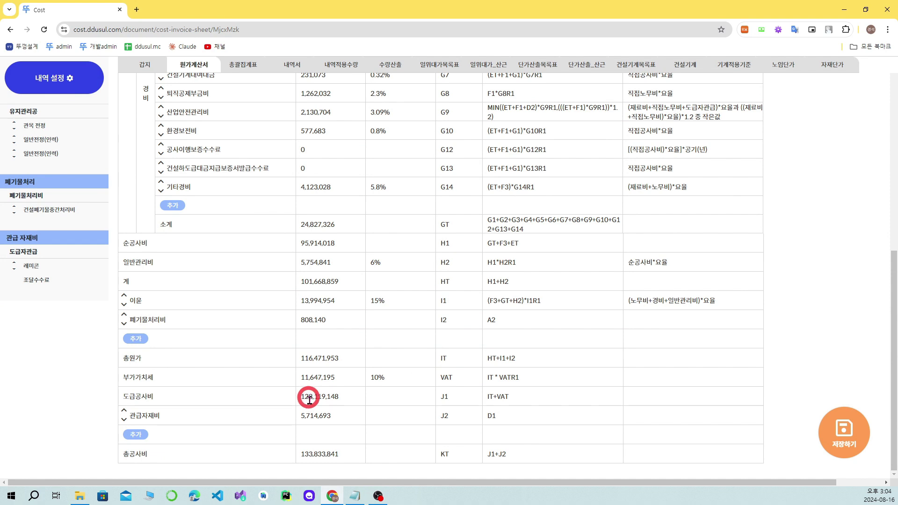
left_click(524, 395)
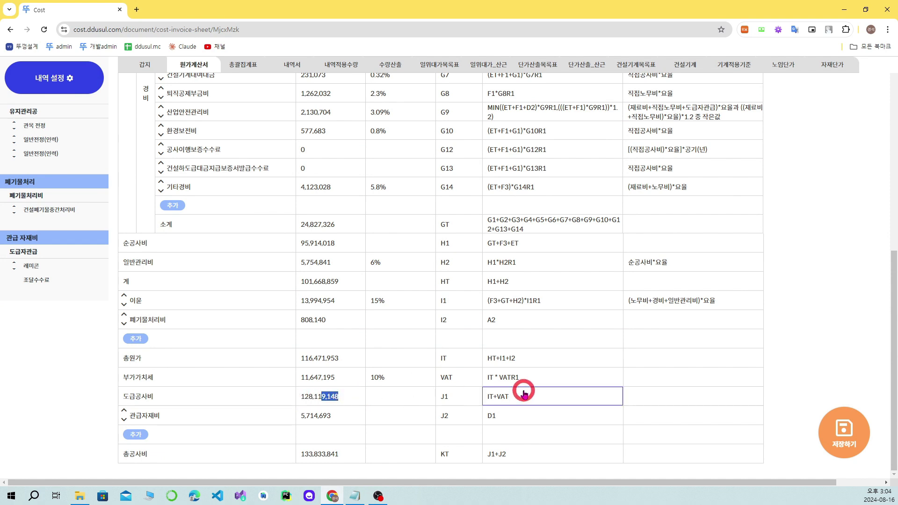
double_click(531, 302)
left_click(559, 329)
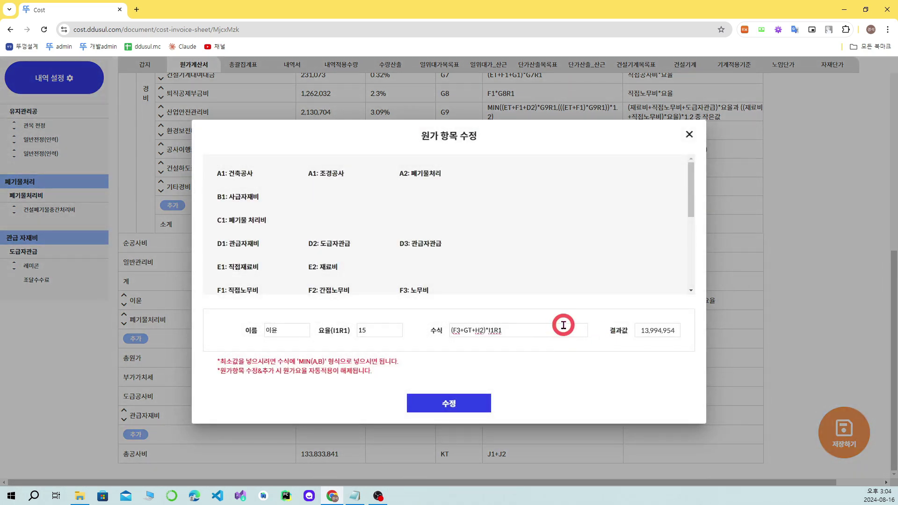
type("-9148/1.1")
left_click(461, 407)
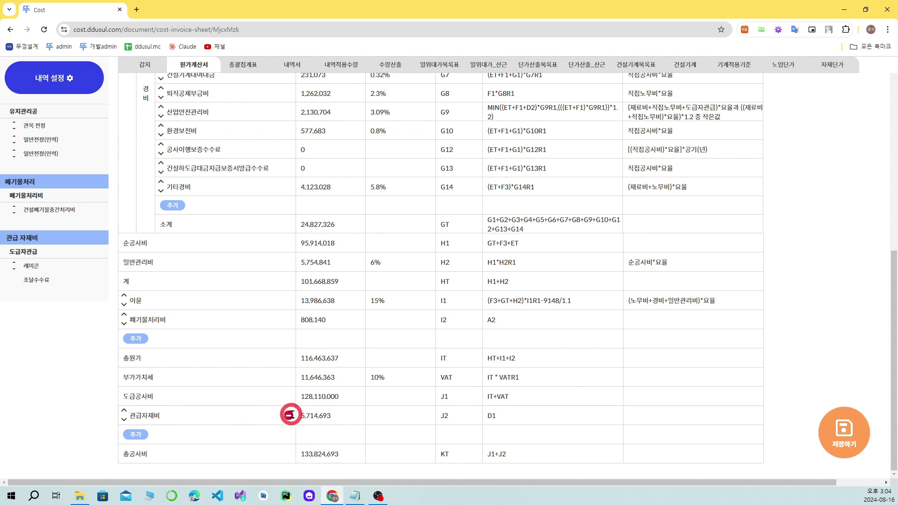
Change the 관급자재비 item's formula to D1-693 and apply it to the cost calculation sheet
left_click(432, 415)
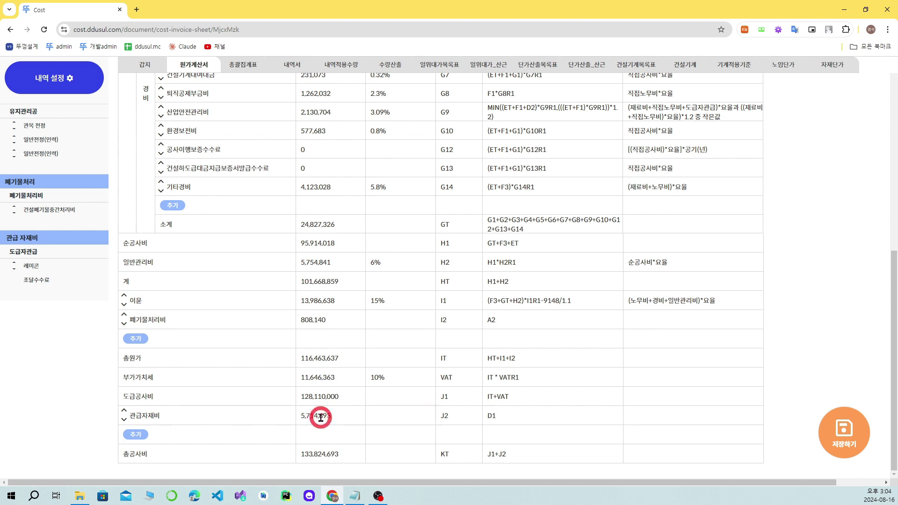
left_click(519, 418)
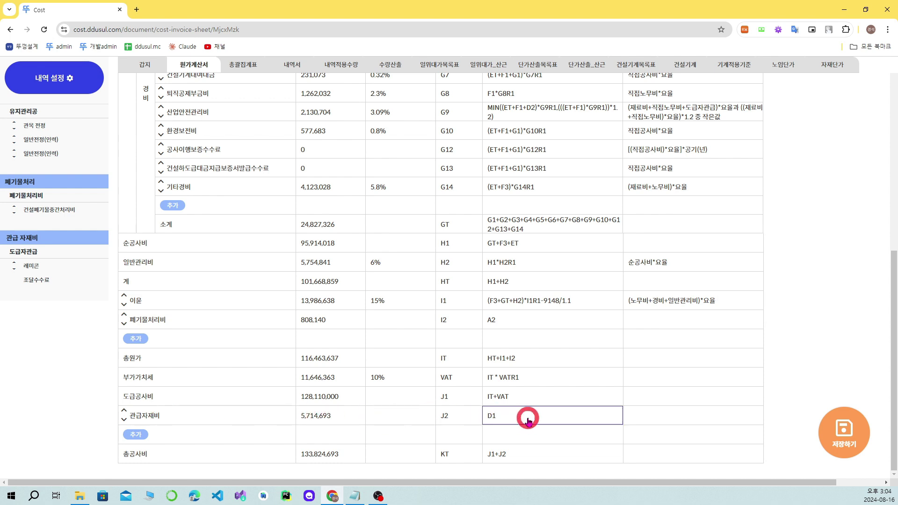
double_click(529, 419)
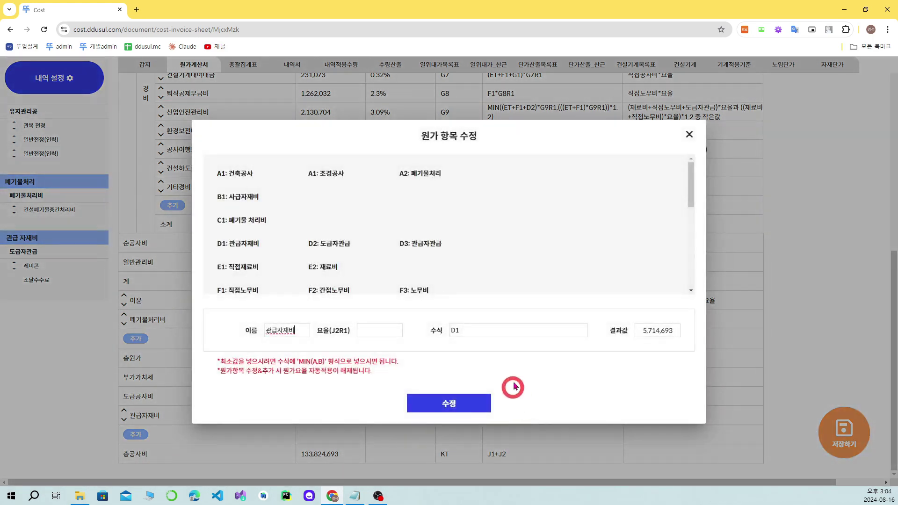
left_click(509, 332)
type("-693")
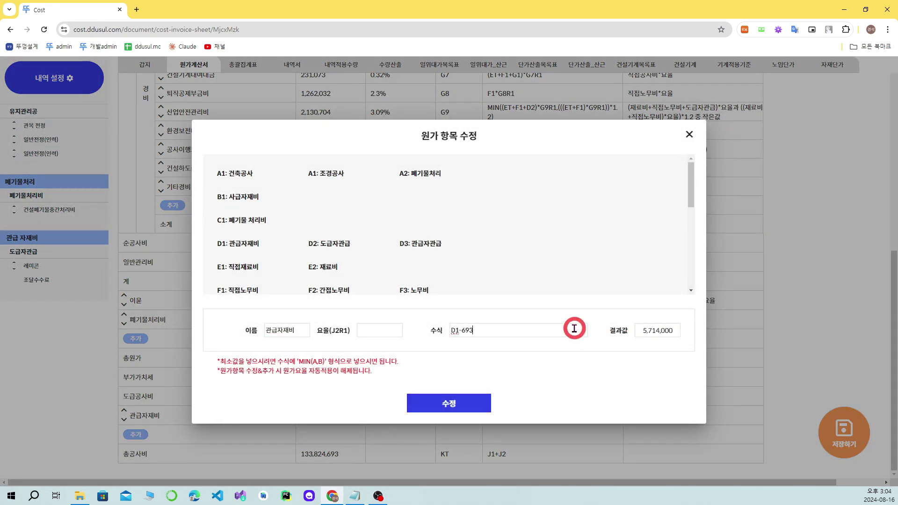
left_click(449, 404)
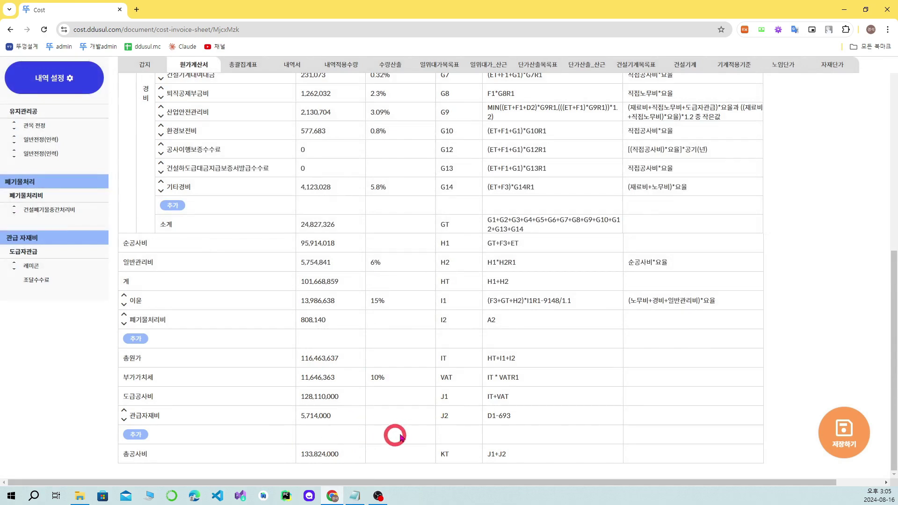
Open the estimate's cover sheet (갑지) and turn on the display of 관급공사비
scroll(395, 351, "up", 3)
left_click(398, 271)
scroll(398, 273, "up", 5)
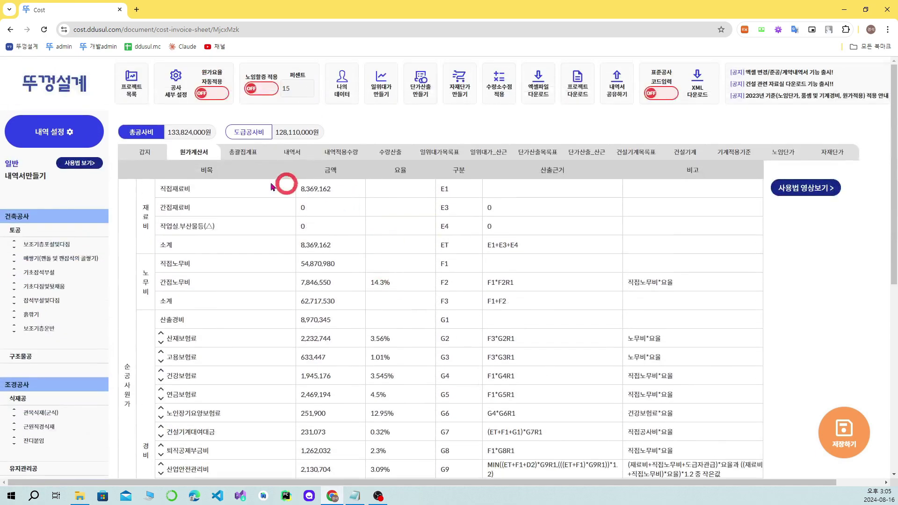
left_click(146, 158)
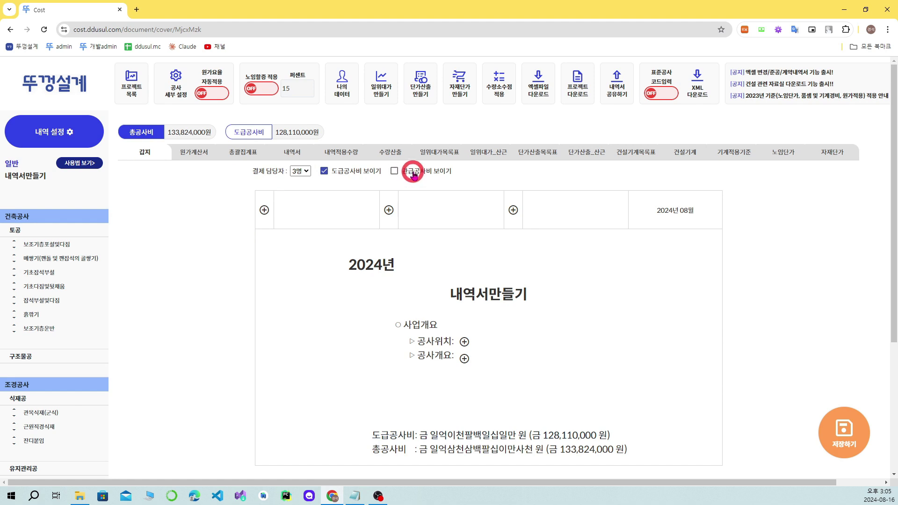
left_click(395, 171)
scroll(421, 436, "down", 1)
scroll(427, 356, "up", 1)
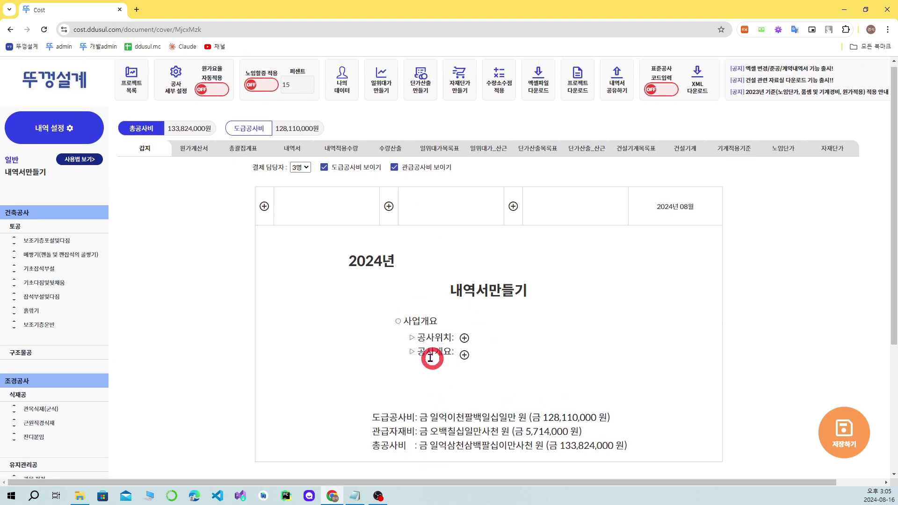
Set the number of approvers on the cover to 4명 and label the first two approval boxes 과장 and 팀장
left_click(302, 171)
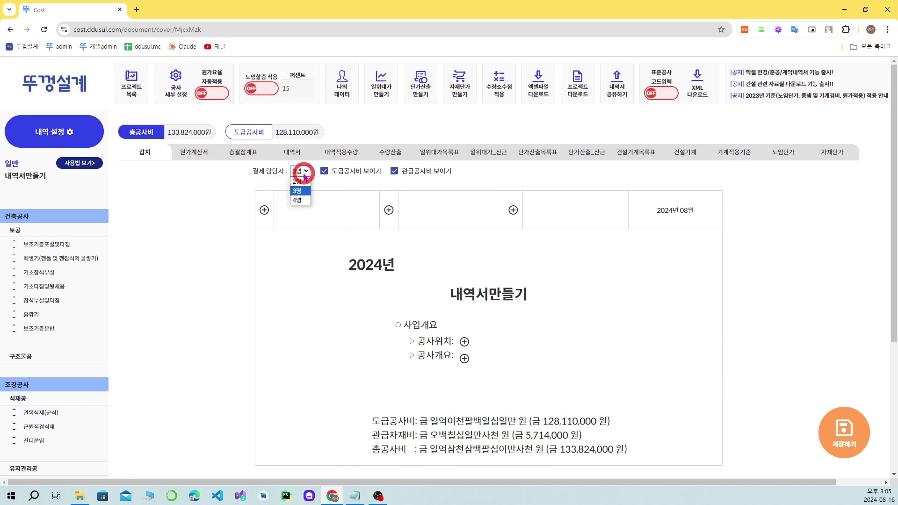
left_click(299, 200)
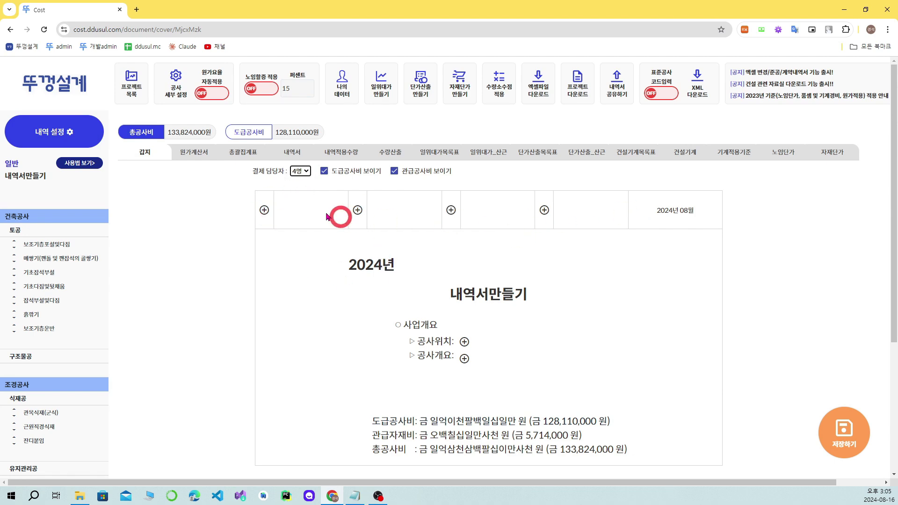
left_click(264, 214)
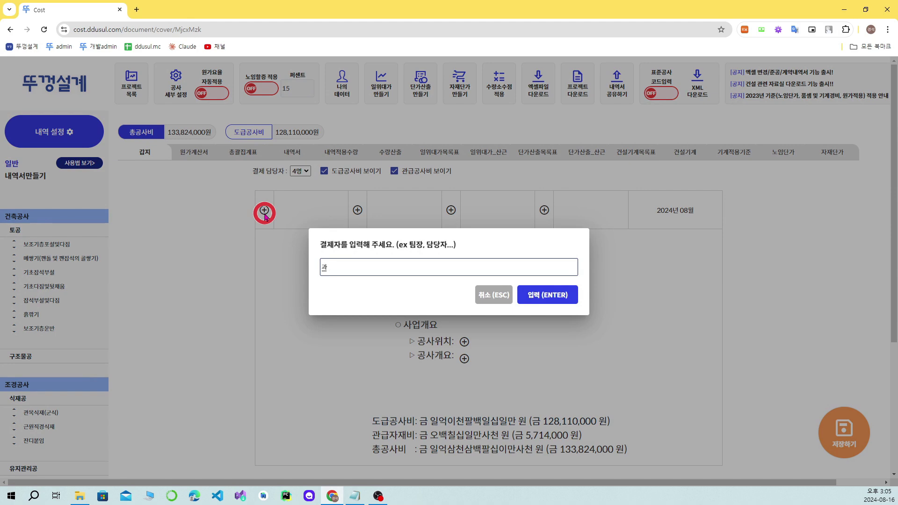
key("Return")
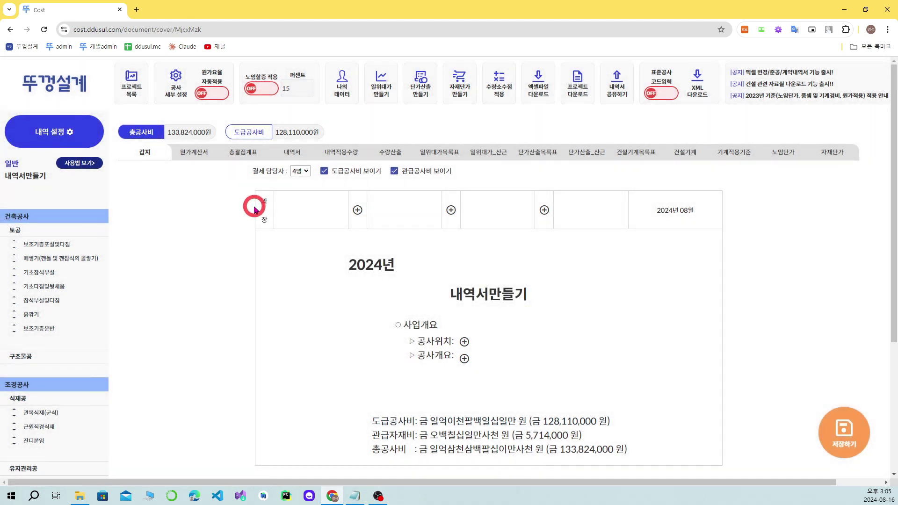
left_click(357, 210)
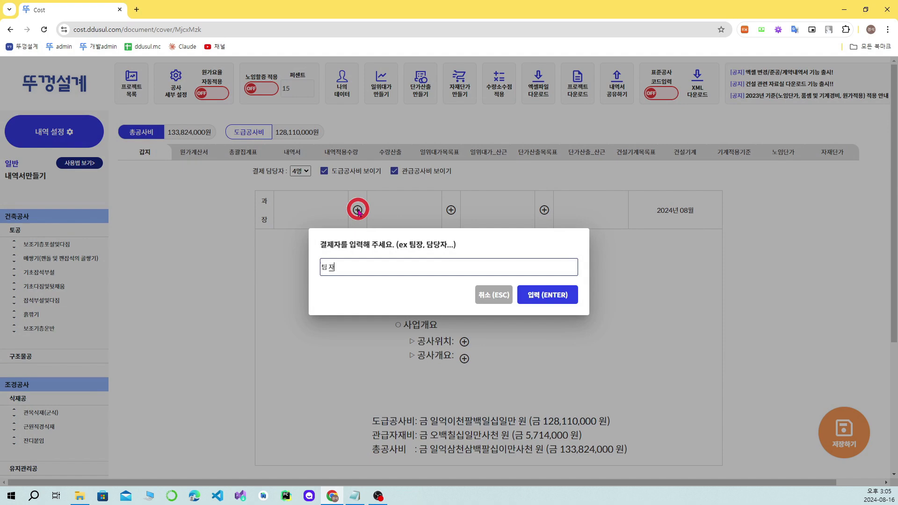
type("ㅇ")
key("Return")
Label the third and fourth approval boxes on the cover 담당자 and 설계자
left_click(451, 210)
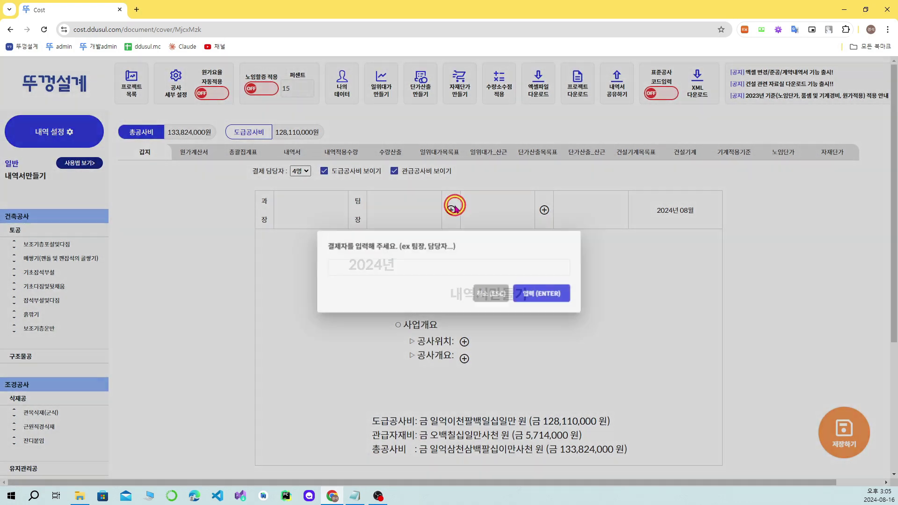
type("담당자")
key("Return")
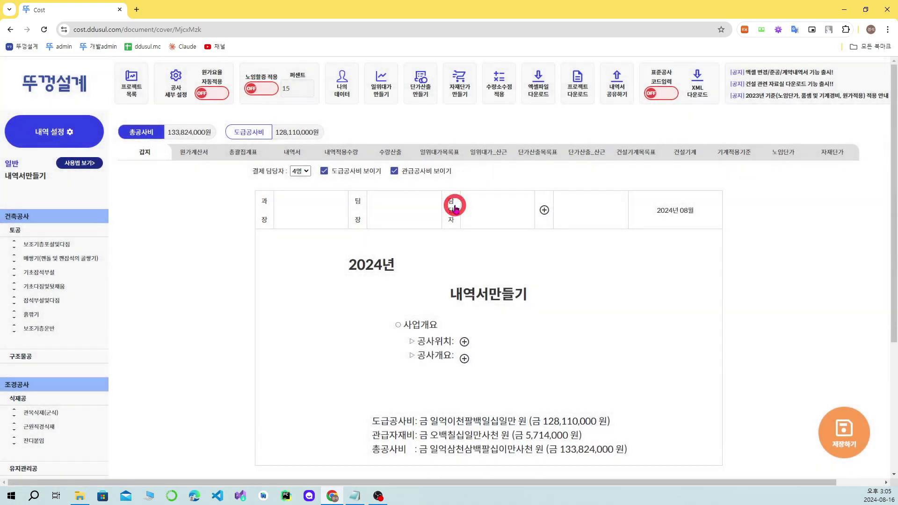
left_click(544, 209)
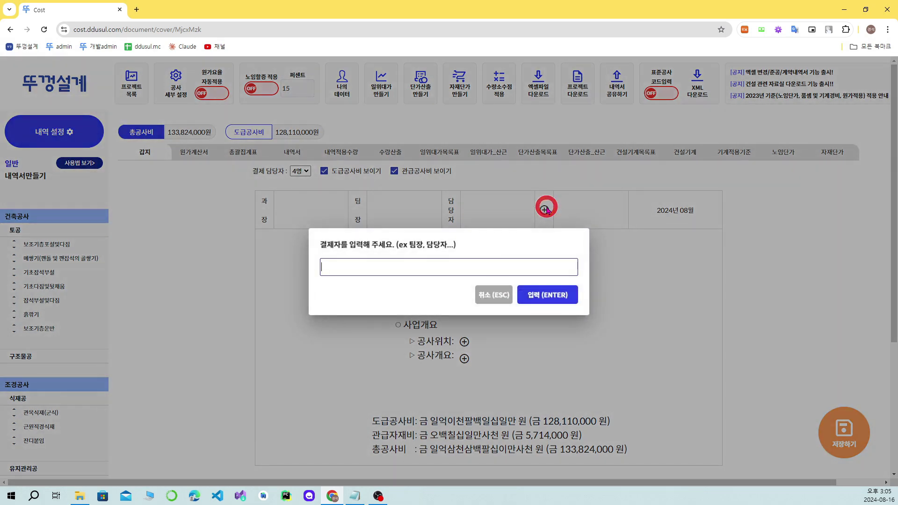
type("설계자")
key("Return")
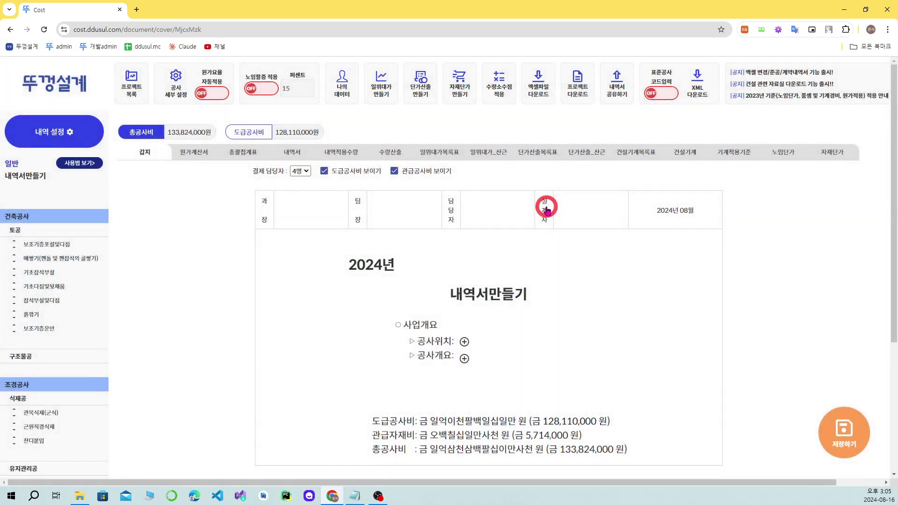
Fill in the cover's 공사위치 with 서울시 현장내 and its 공사개요 with 1. 석공 1식
left_click(465, 342)
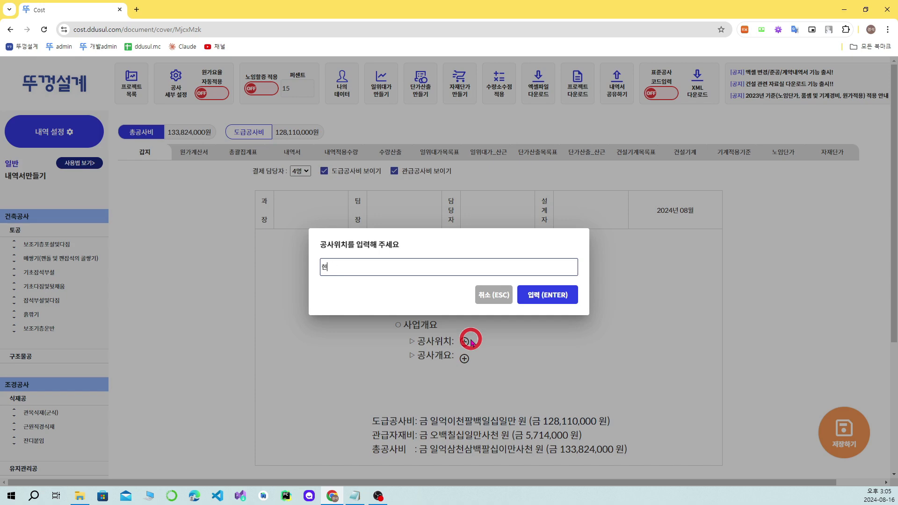
type("서울시 현장내")
key("Return")
left_click(465, 356)
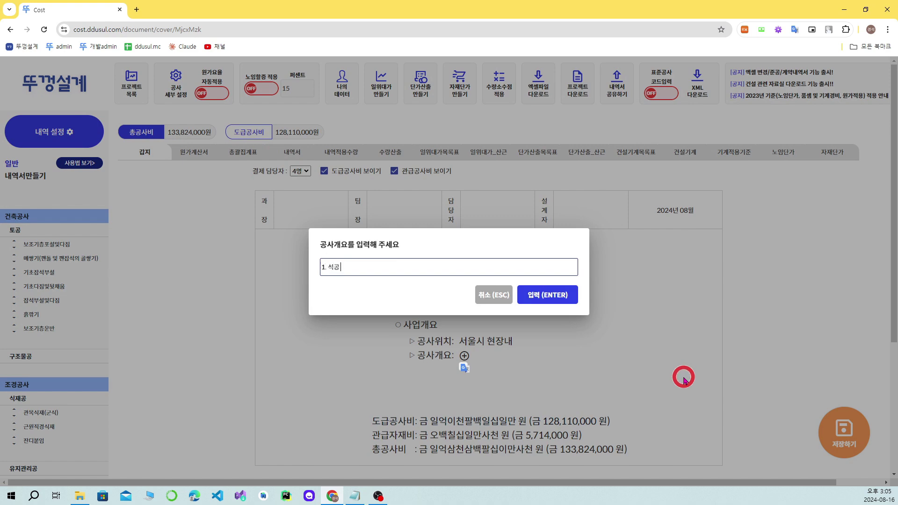
type("1. 석공 1식")
key("Return")
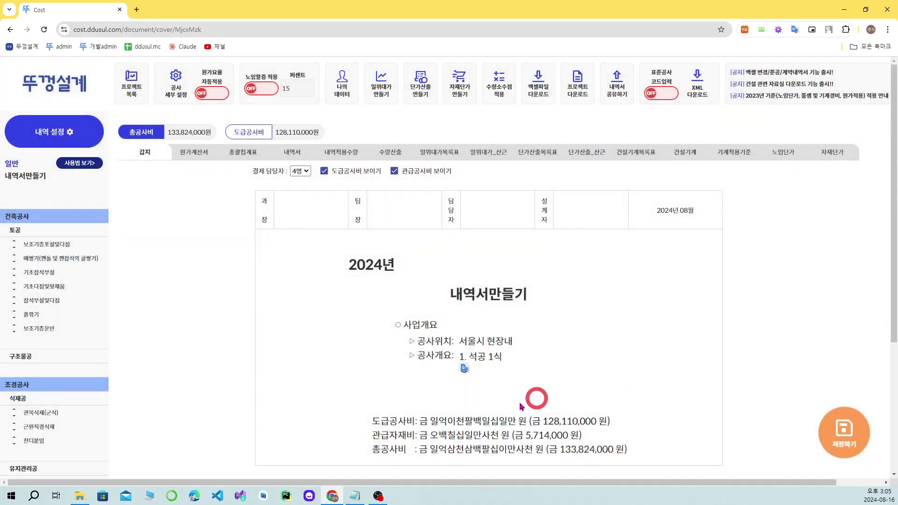
left_click(464, 368)
left_click(486, 296)
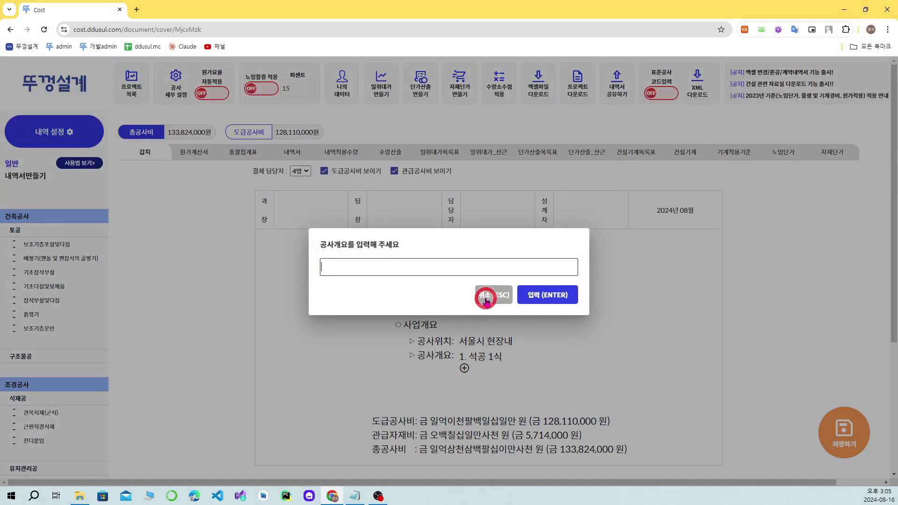
left_click(463, 368)
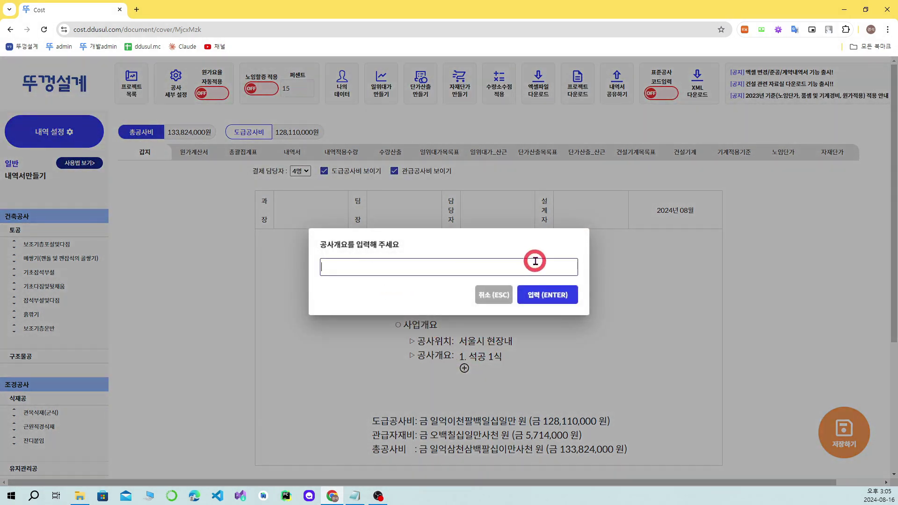
key("Escape")
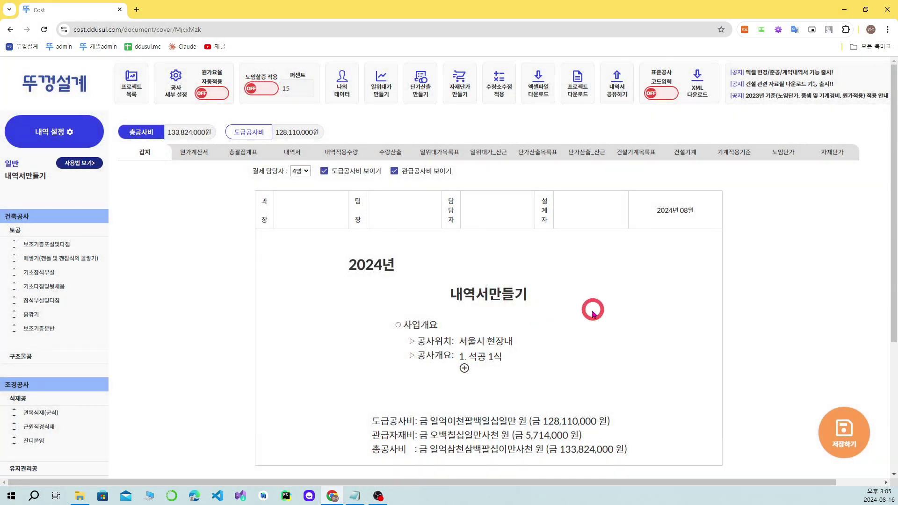
Look through the estimate's sheets, from 원가계산서 and 자재단가 back through the machinery, 단가산출, 일위대가 and 수량산출 sheets to 내역서
left_click(191, 151)
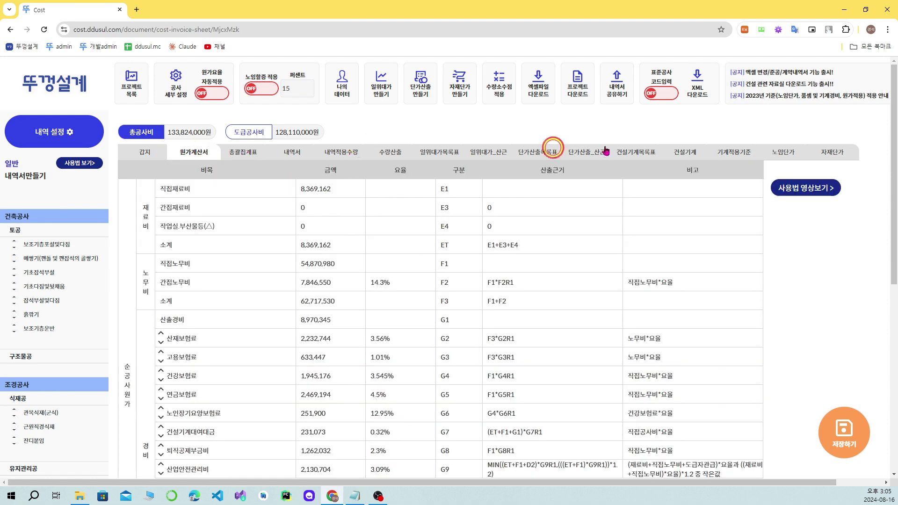
left_click(831, 152)
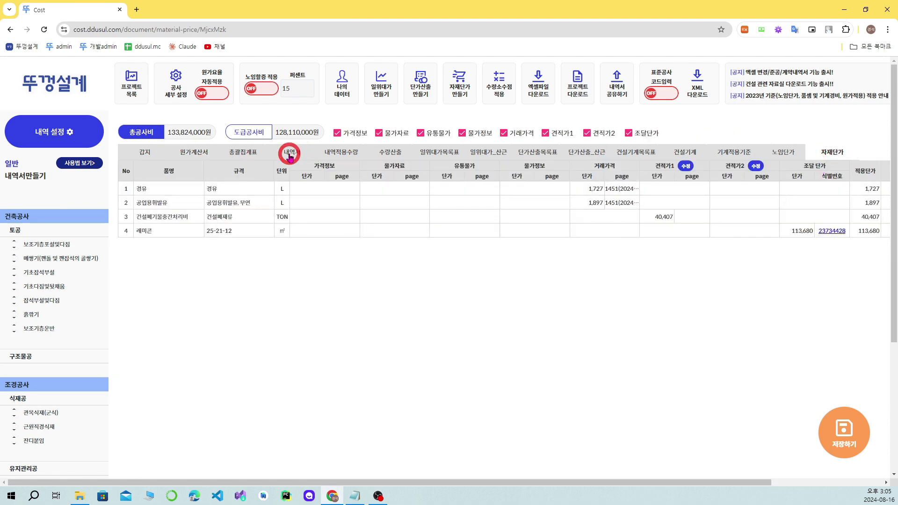
left_click(290, 155)
left_click(783, 150)
left_click(729, 151)
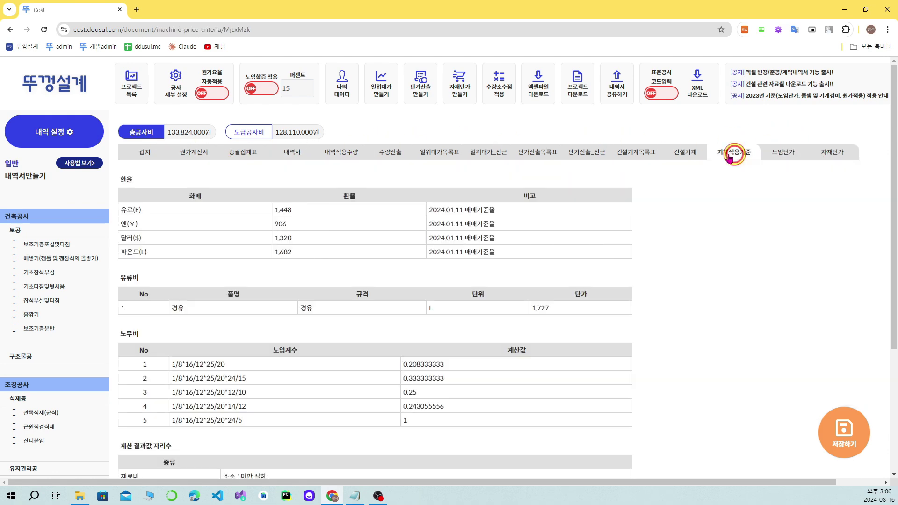
left_click(691, 152)
left_click(638, 152)
left_click(587, 152)
left_click(538, 152)
left_click(489, 152)
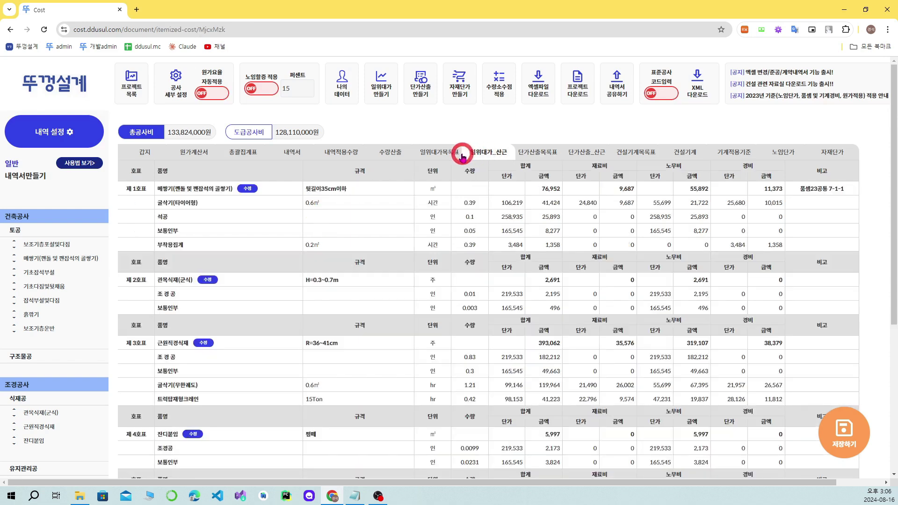
left_click(447, 155)
left_click(390, 152)
left_click(341, 152)
left_click(292, 152)
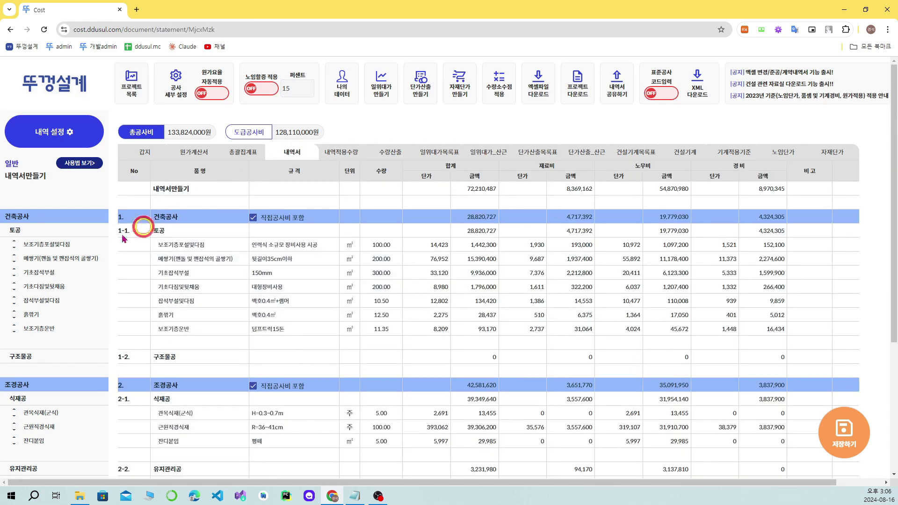
Examine the unit price calculation of 보조기층포설및다짐, and return through 내역서 to the cover sheet
left_click(34, 247)
scroll(100, 194, "down", 2)
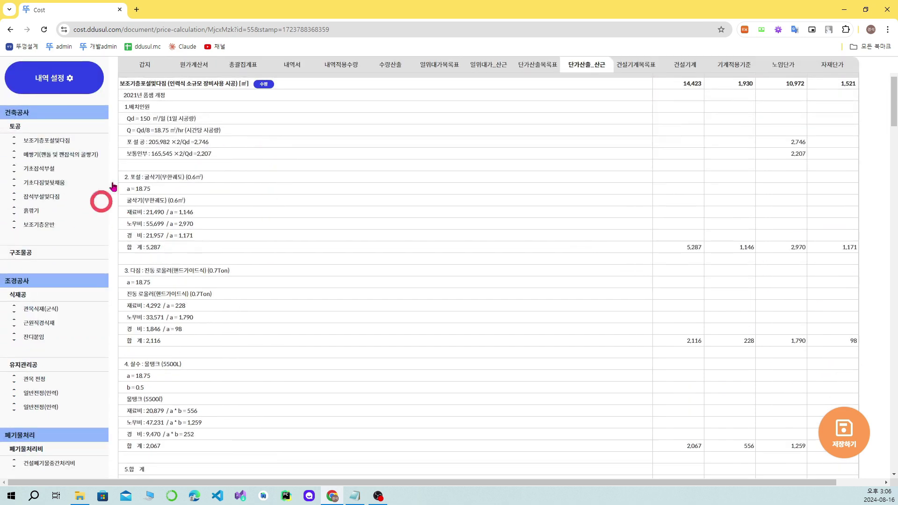
scroll(282, 227, "up", 3)
left_click(309, 152)
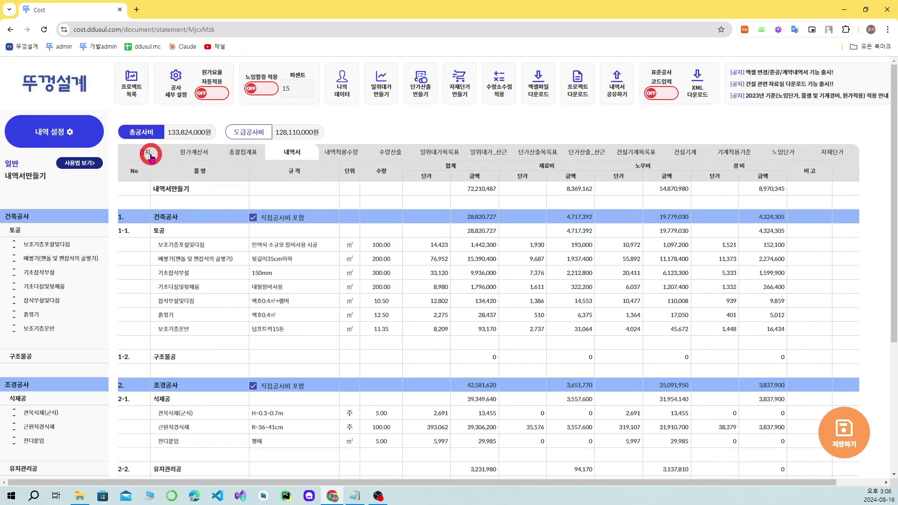
left_click(151, 153)
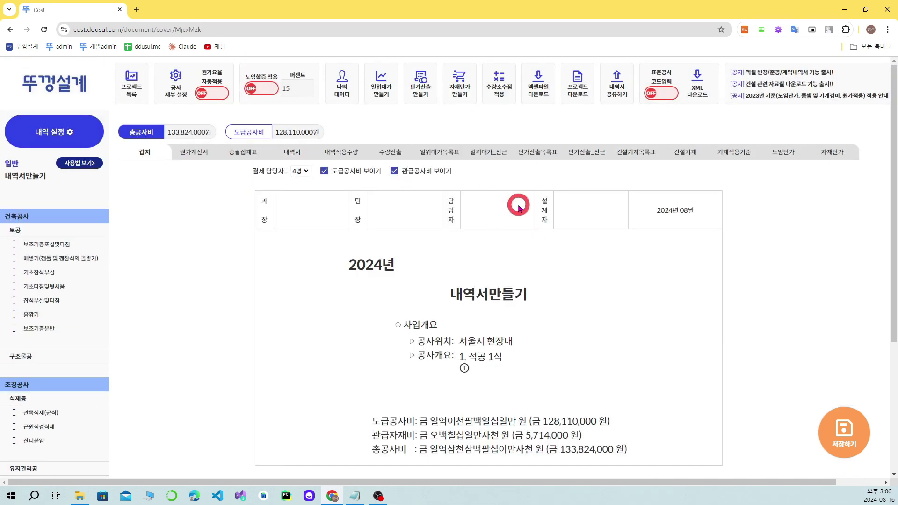
Download the estimate as an Excel file ordered 단위, 수량, 합계, 재료비, 노무비, 경비, and open 내역서만들기.xlsx in Excel with editing enabled
left_click(539, 89)
left_click(641, 307)
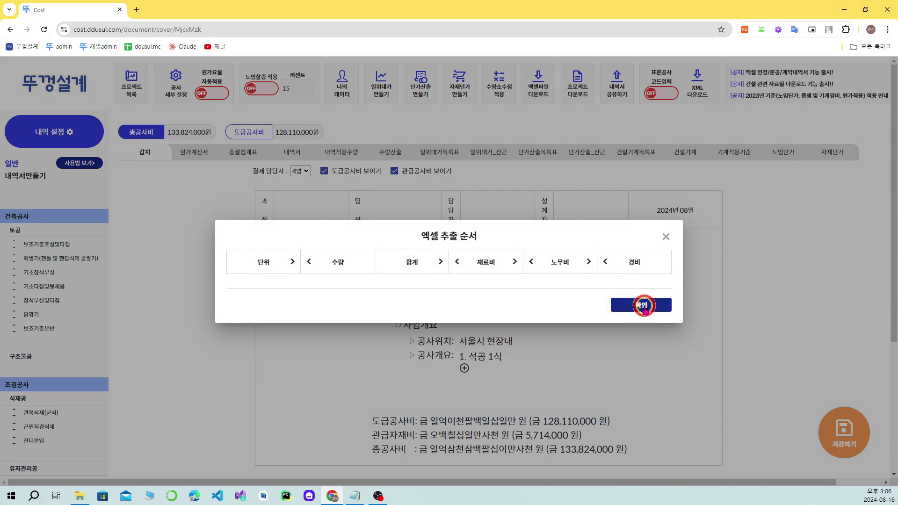
left_click(292, 262)
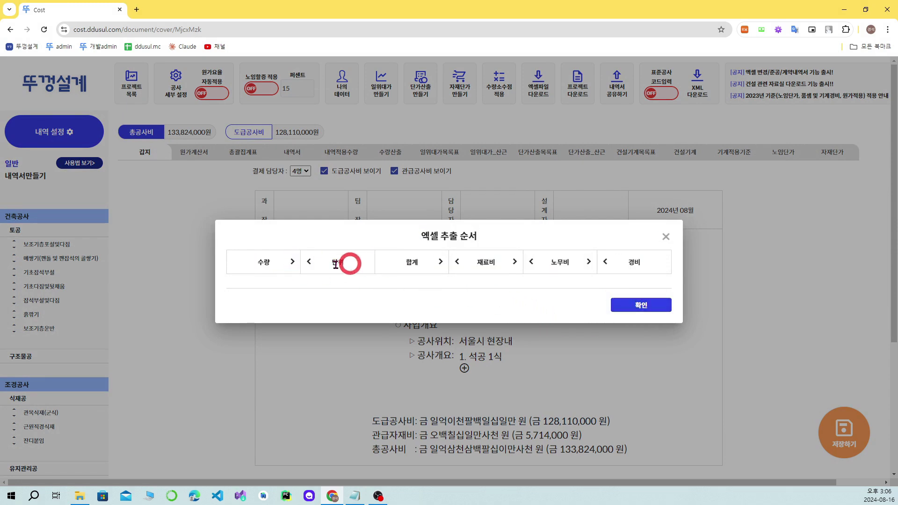
left_click(318, 263)
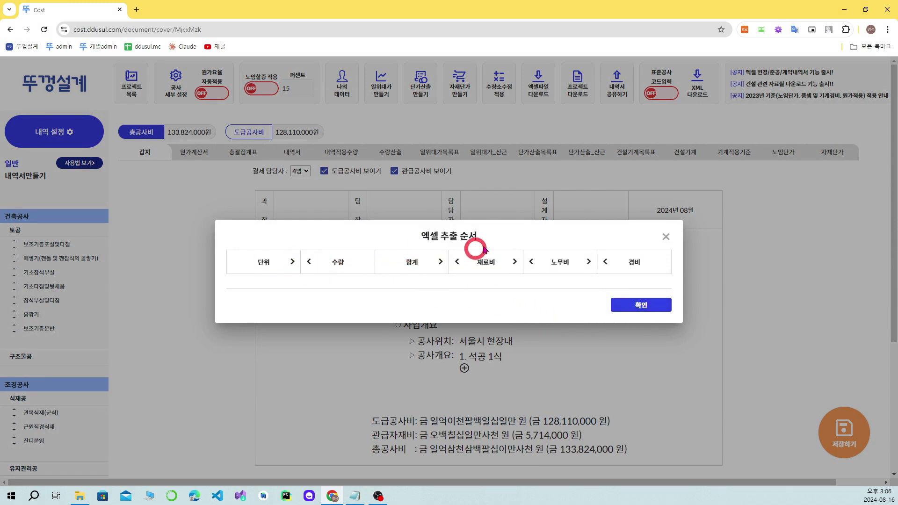
left_click(639, 307)
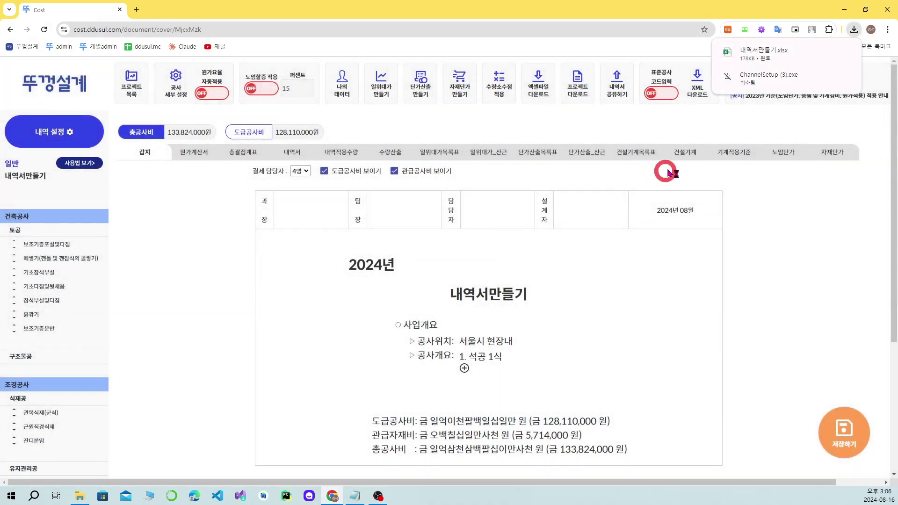
left_click(802, 50)
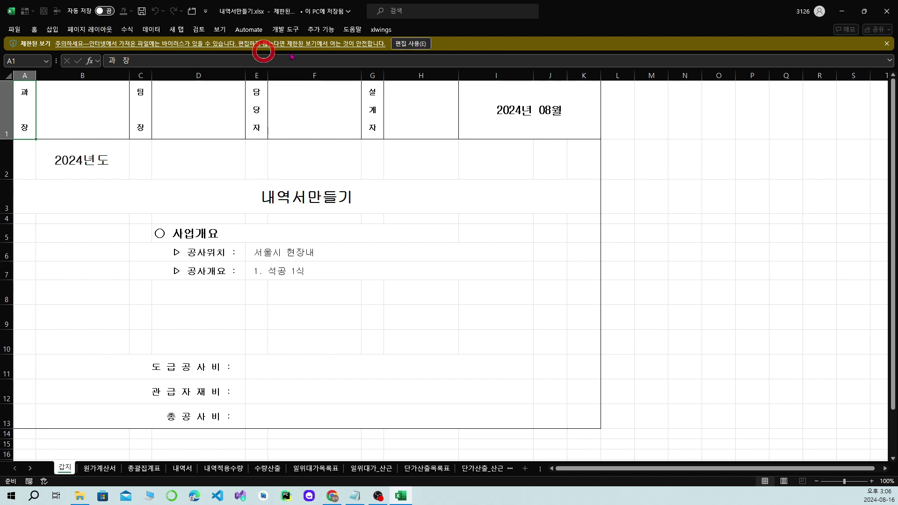
left_click(408, 45)
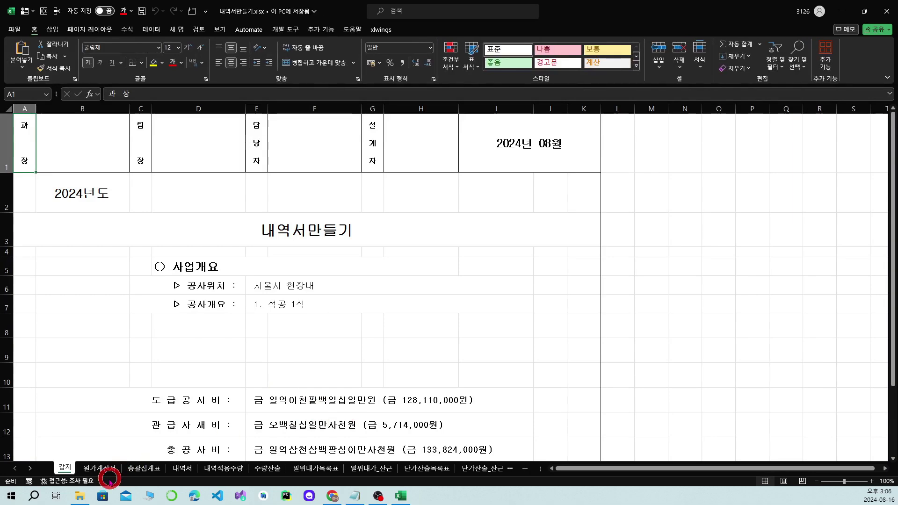
Look through the exported workbook's sheets from 원가계산서 to 단가산출_산근
left_click(107, 469)
scroll(239, 355, "down", 5)
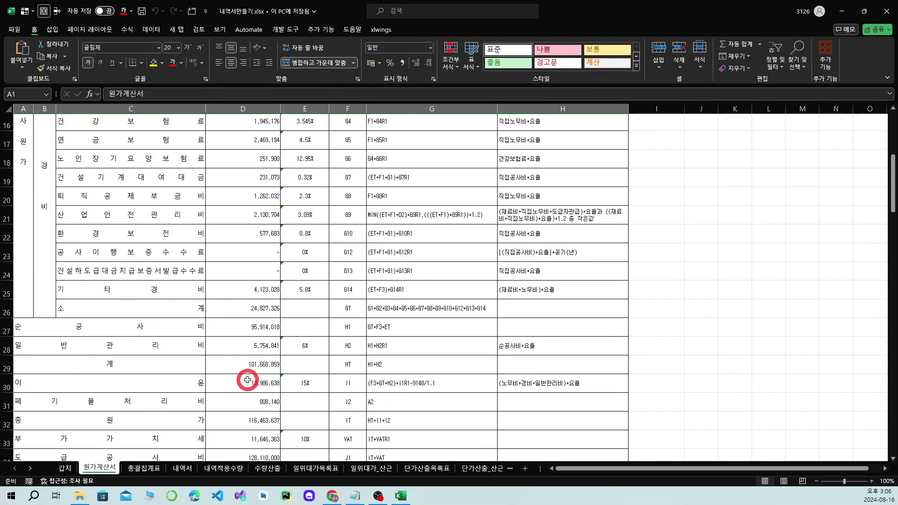
scroll(247, 380, "down", 2)
left_click(141, 468)
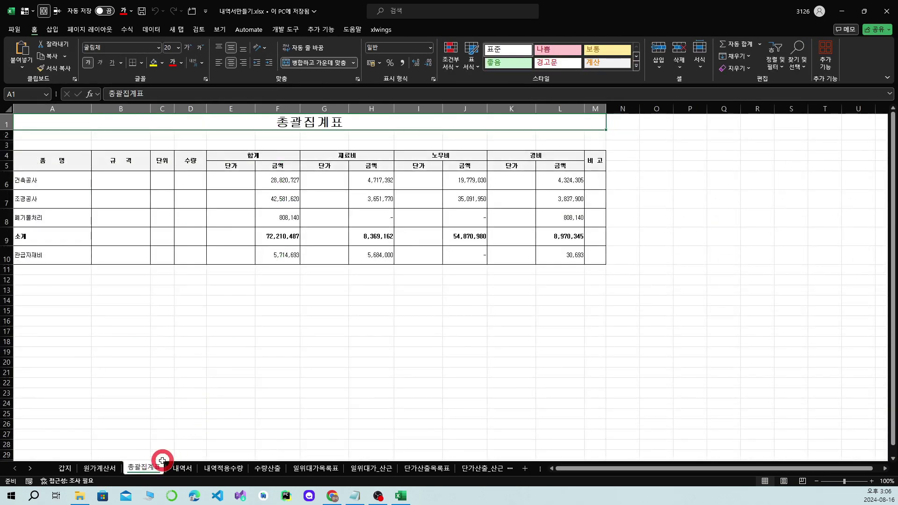
left_click(182, 468)
left_click(224, 467)
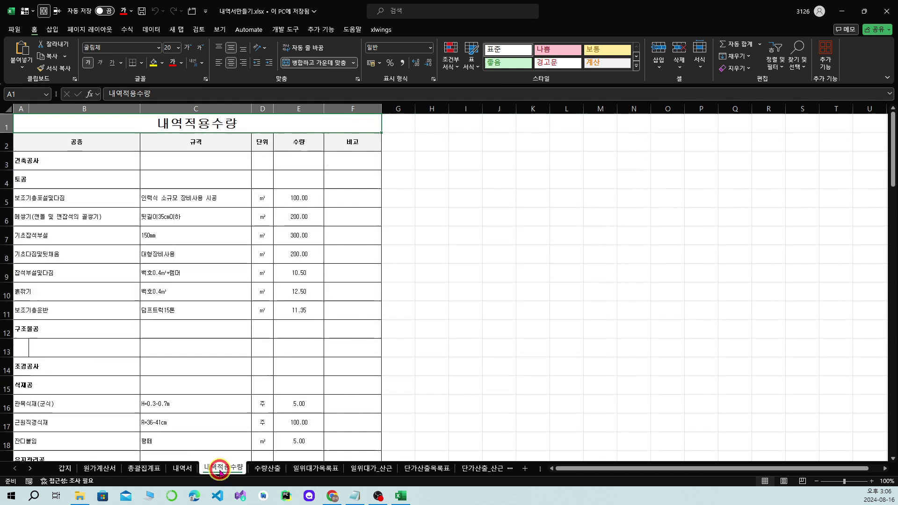
left_click(276, 469)
left_click(315, 468)
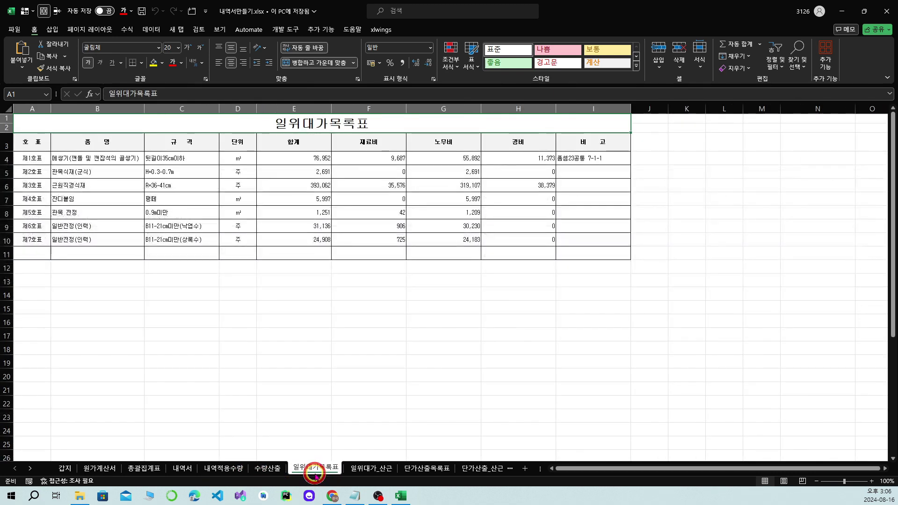
left_click(371, 468)
left_click(415, 468)
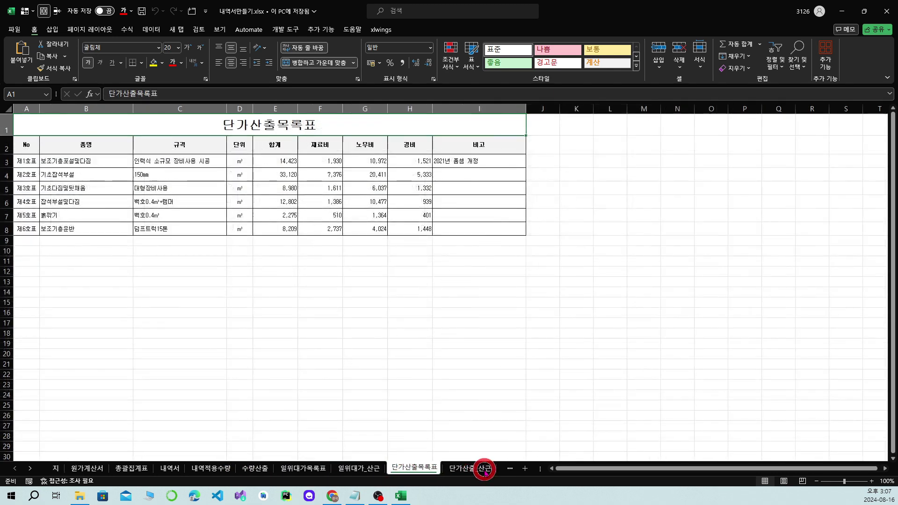
left_click(484, 469)
Switch to the browser, set the 내역서 quantity formula of 보조기층포설및다짐 to 10*10, and check it in 수량산출
left_click(333, 495)
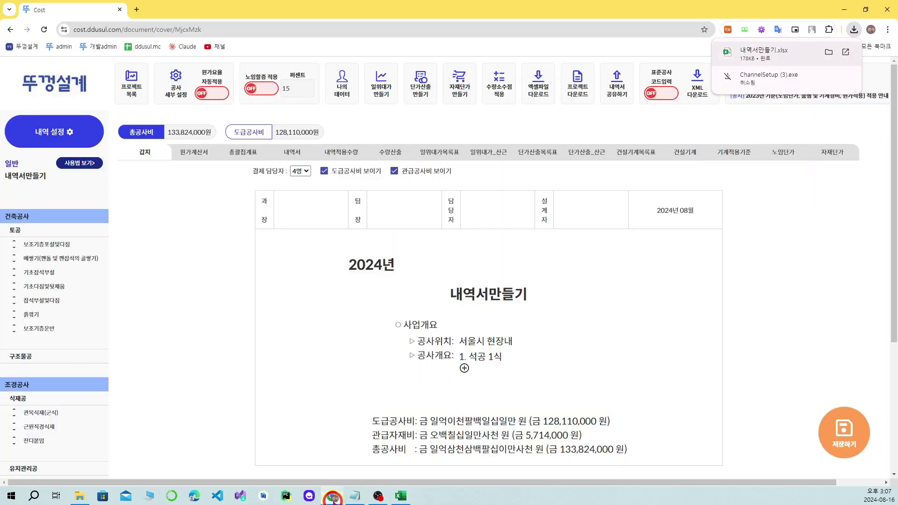
left_click(352, 160)
left_click(393, 151)
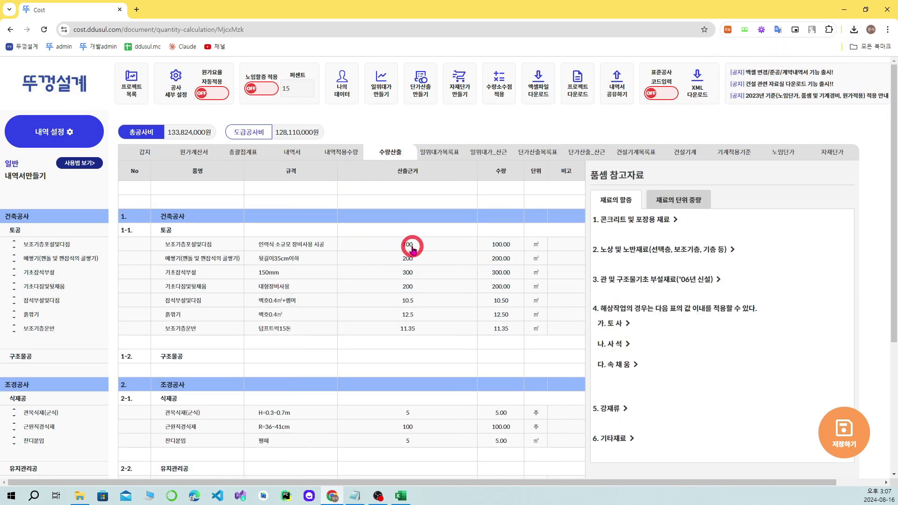
left_click(298, 156)
left_click(381, 245)
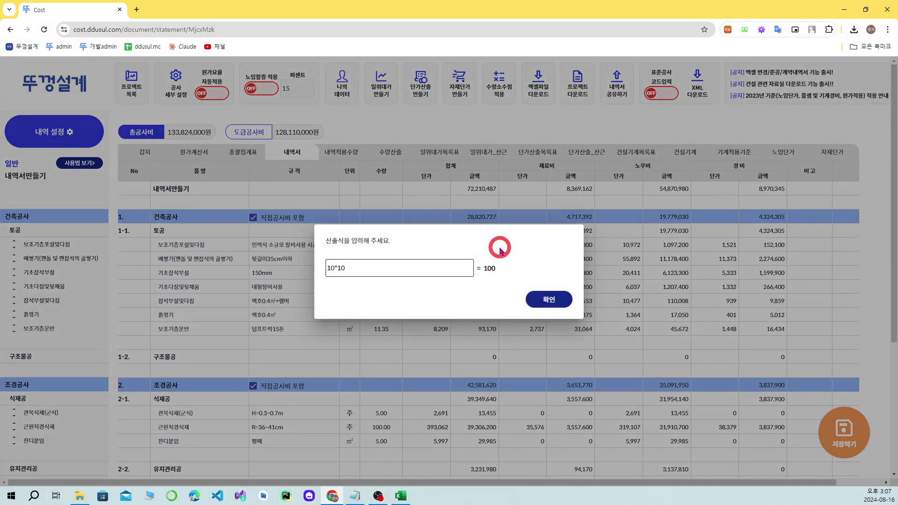
key("Return")
left_click(395, 154)
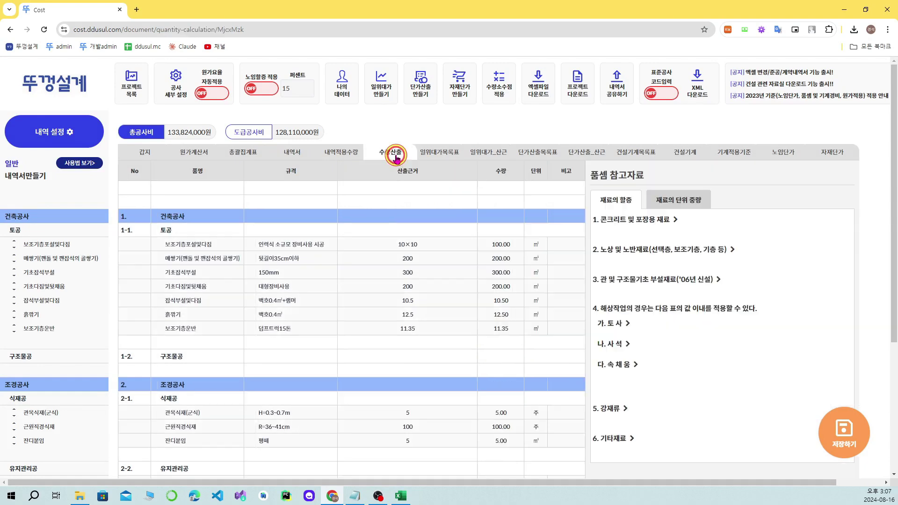
Switch to Excel and examine the 산출근거 entry of 보조기층포설및다짐 on the 수량산출 sheet
left_click(845, 10)
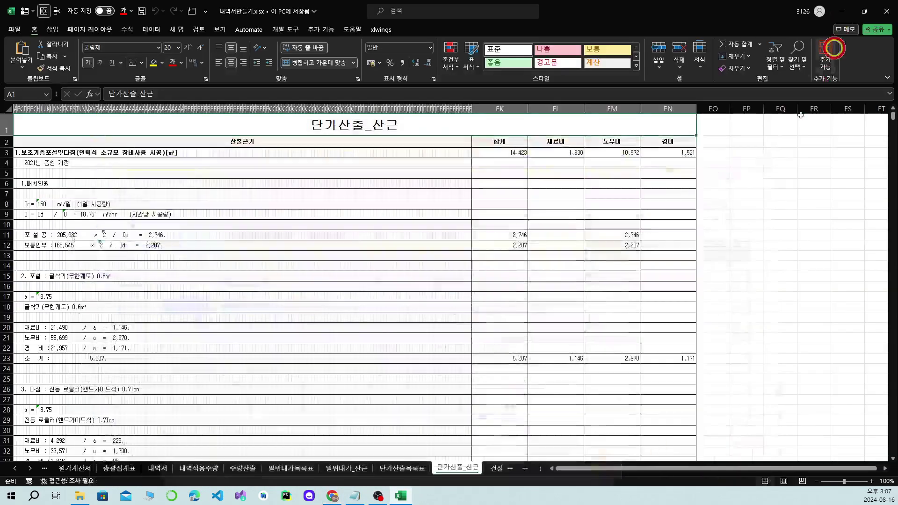
left_click(242, 468)
left_click(301, 185)
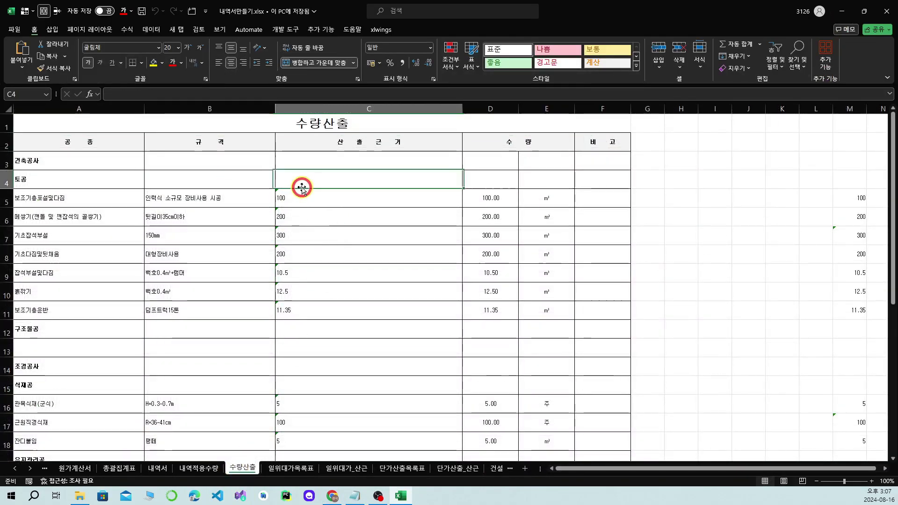
left_click(353, 201)
Review the workbook's 내역서, 총괄집계표, 일위대가, 단가산출 and 건설기계목록표 sheets
left_click(157, 468)
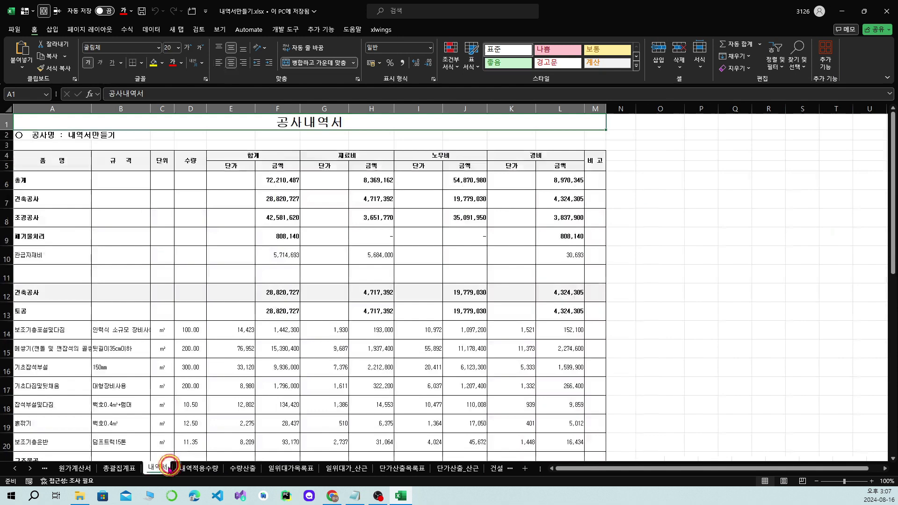
left_click(120, 467)
left_click(296, 468)
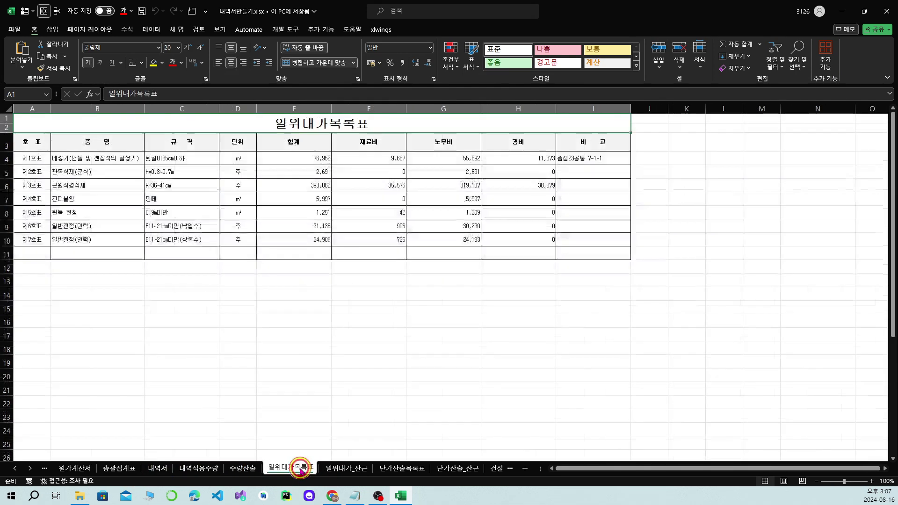
left_click(350, 470)
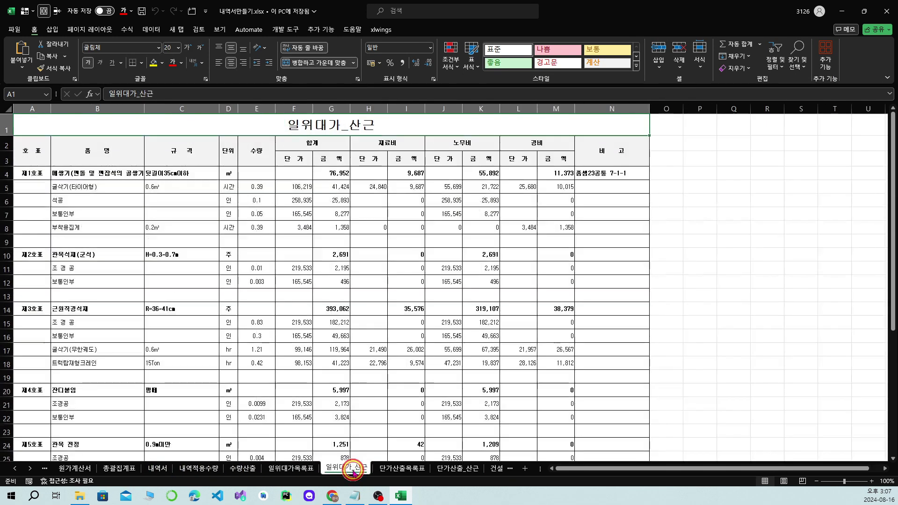
left_click(420, 469)
left_click(473, 469)
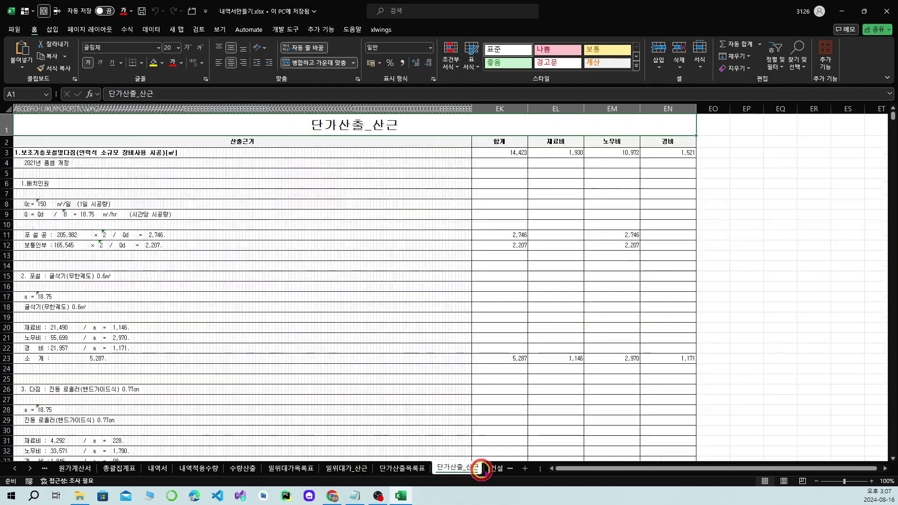
left_click(498, 469)
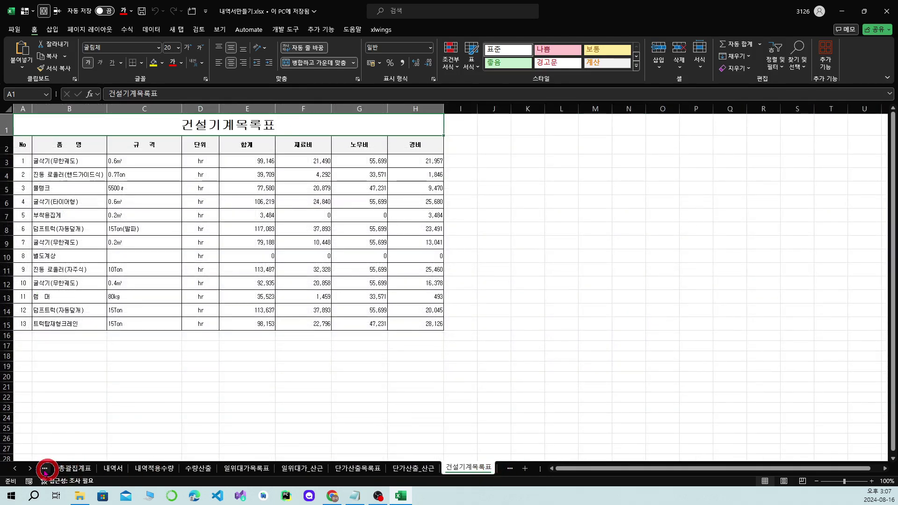
Examine the workbook's remaining 건설기계, 건설기계적용기준 and 노임단가 sheets
left_click(30, 468)
left_click(30, 469)
left_click(32, 469)
left_click(33, 469)
left_click(32, 469)
left_click(293, 469)
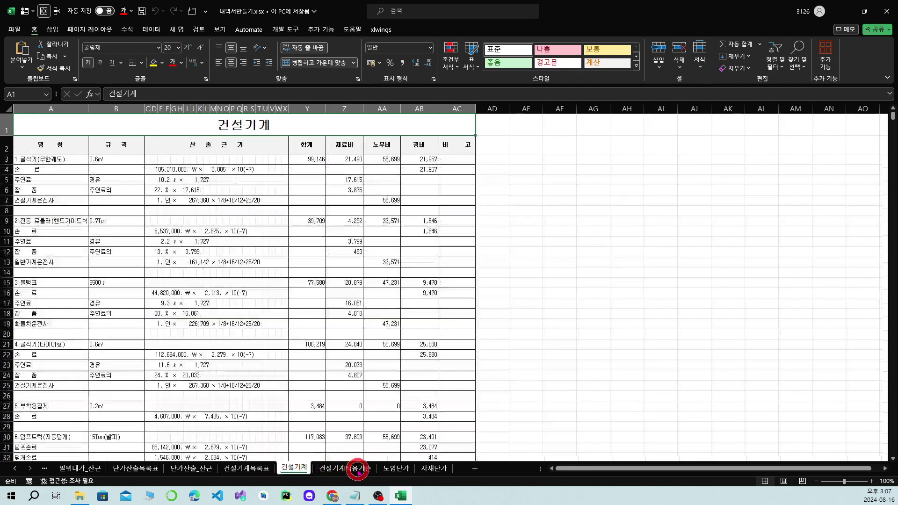
left_click(357, 469)
left_click(403, 469)
left_click(15, 468)
left_click(15, 468)
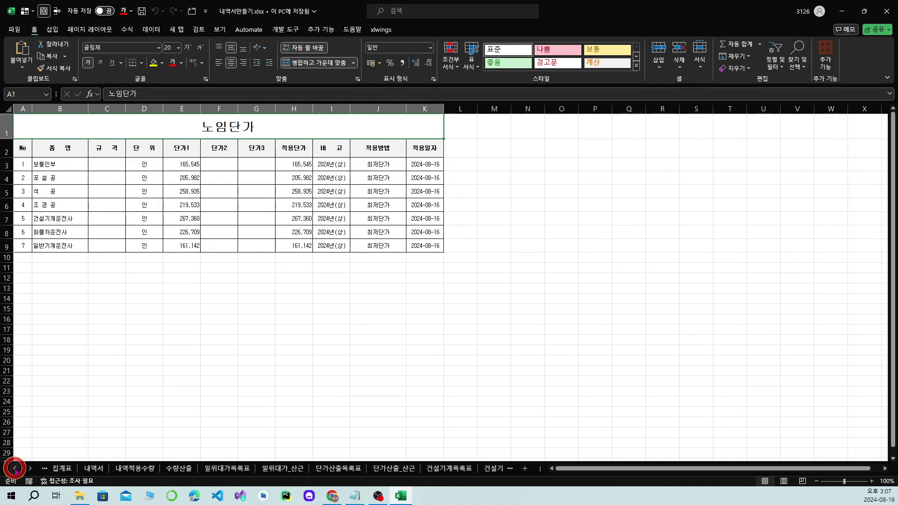
Switch to the browser, save the estimate from its 갑지 cover page, and return to the project list
left_click(15, 468)
key("alt+Tab")
left_click(344, 211)
left_click(187, 154)
left_click(138, 153)
left_click(842, 443)
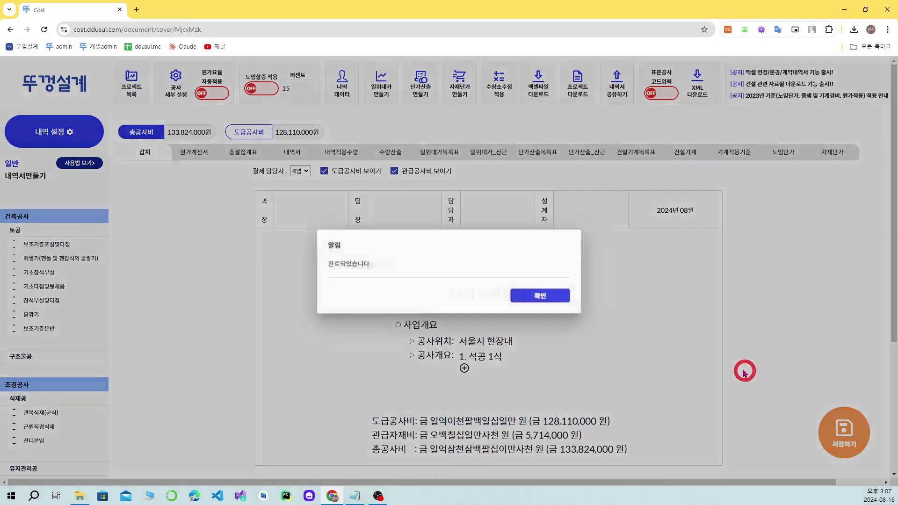
left_click(554, 295)
left_click(133, 92)
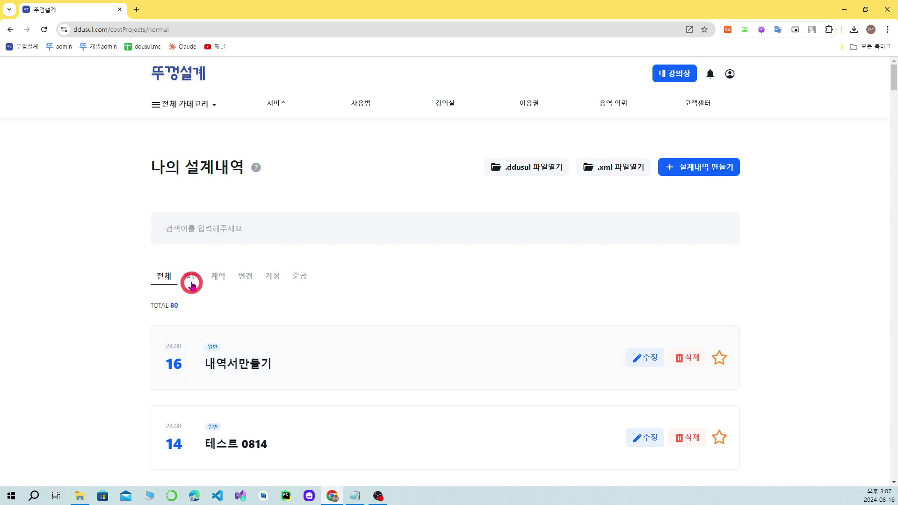
Create a new 계약 project based on the 일반 estimate 내역서만들기 and open it
left_click(240, 349)
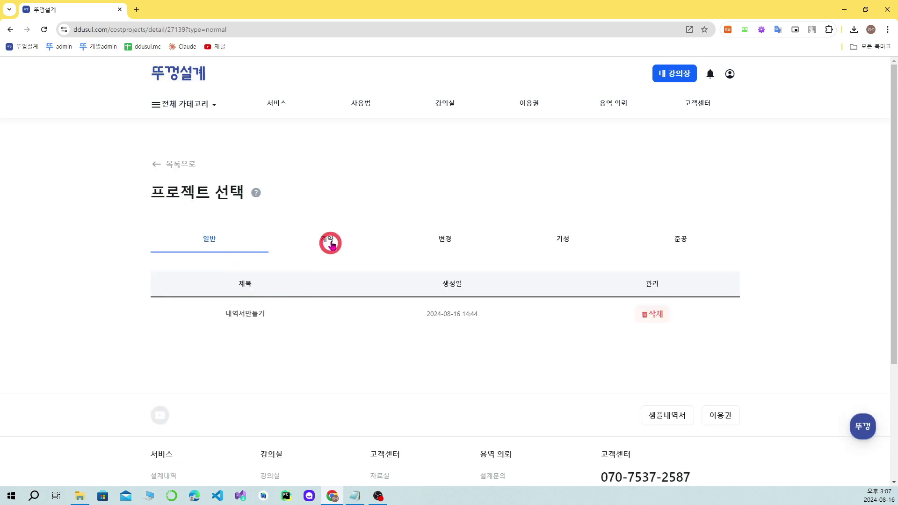
left_click(332, 244)
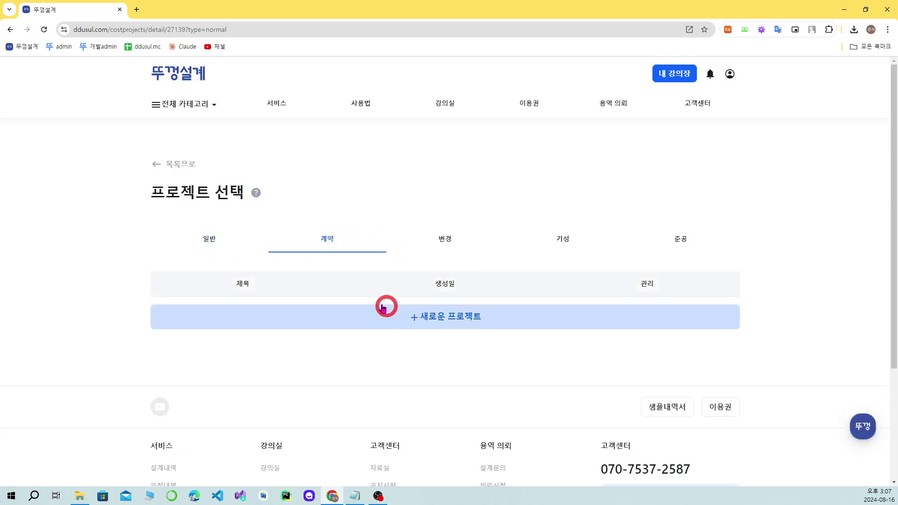
left_click(415, 318)
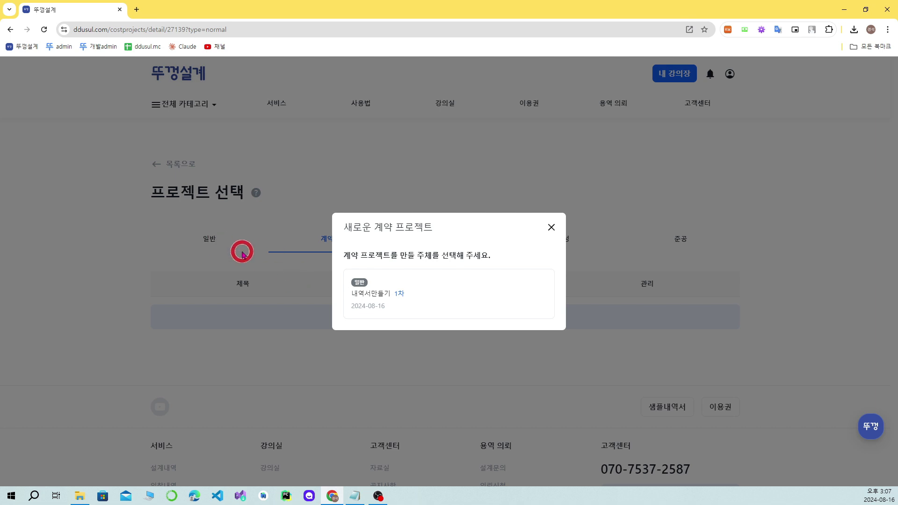
left_click(385, 296)
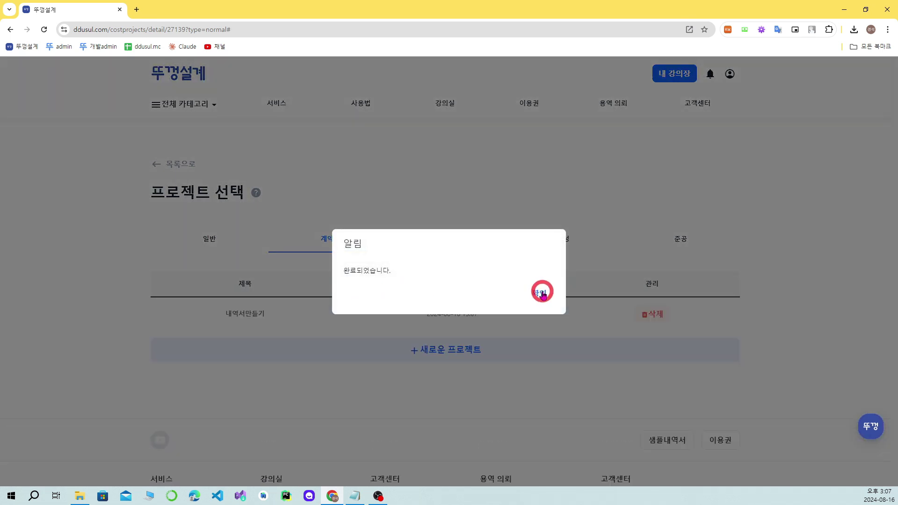
left_click(542, 294)
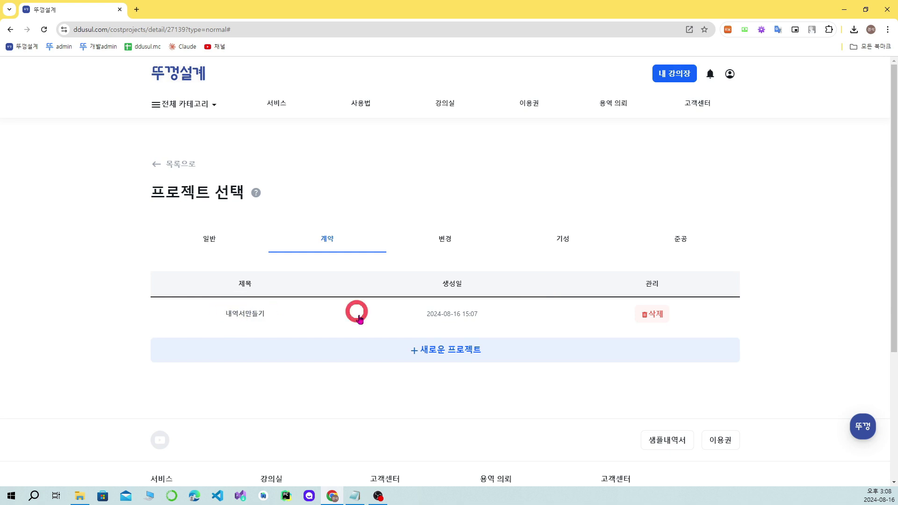
left_click(236, 312)
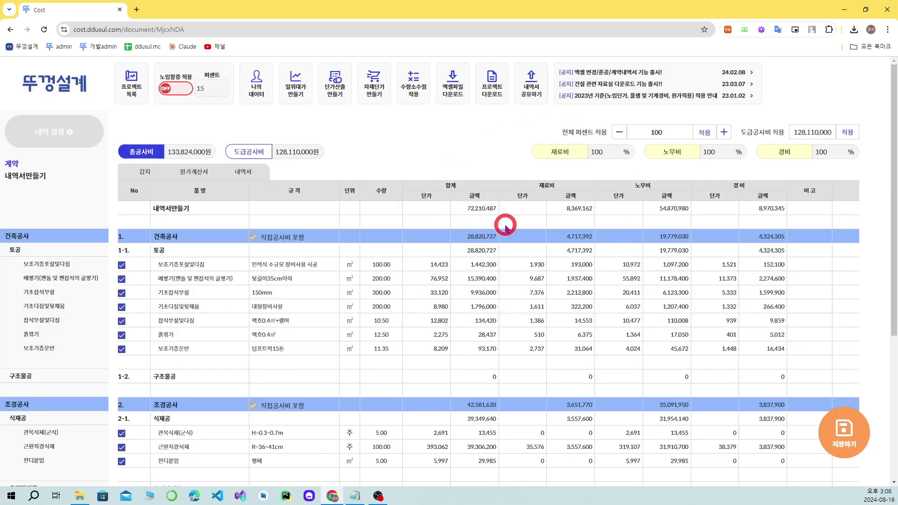
On the 원가계산서, enable 낙찰율 미적용 for 건강보험료, 연금보험료, 퇴직공제부금비 and 산업안전관리비
left_click(200, 174)
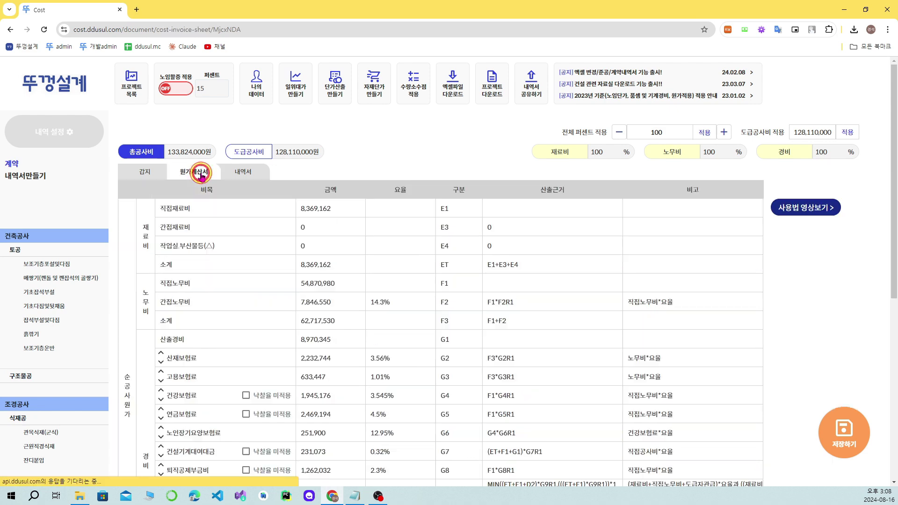
scroll(301, 256, "down", 4)
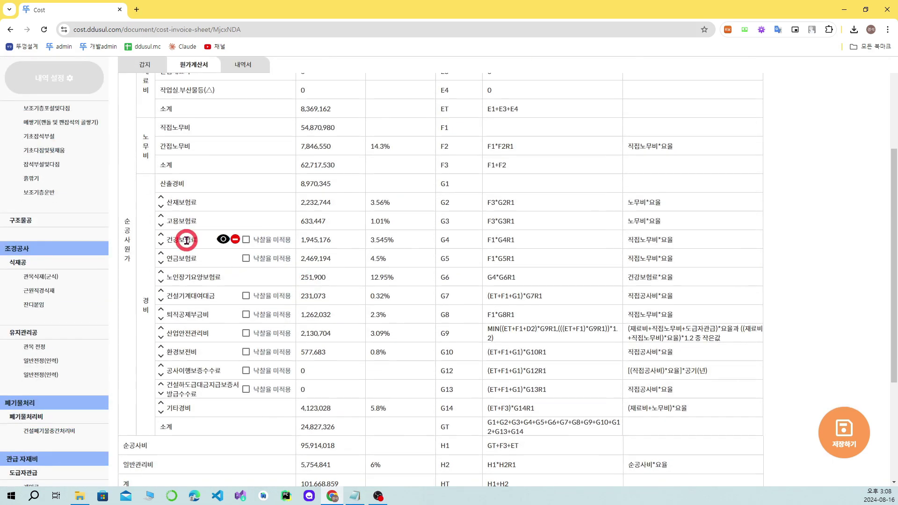
left_click(246, 240)
left_click(246, 258)
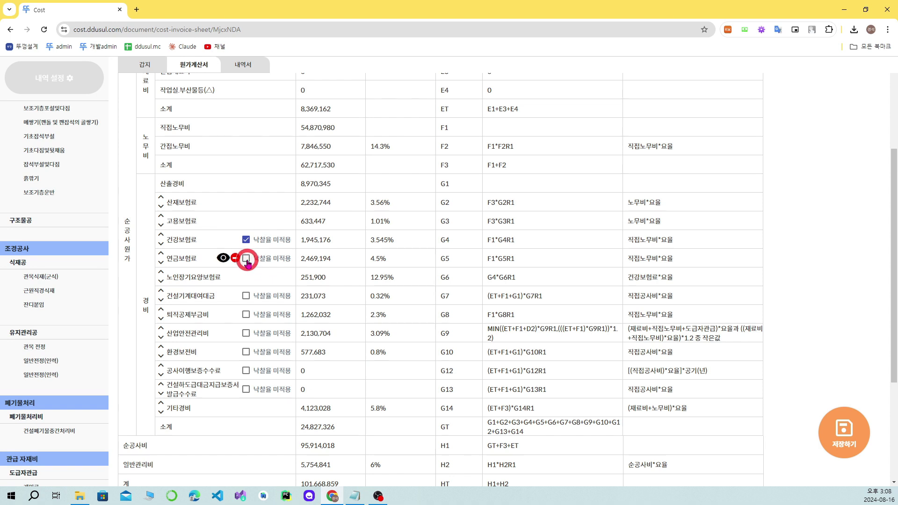
left_click(251, 314)
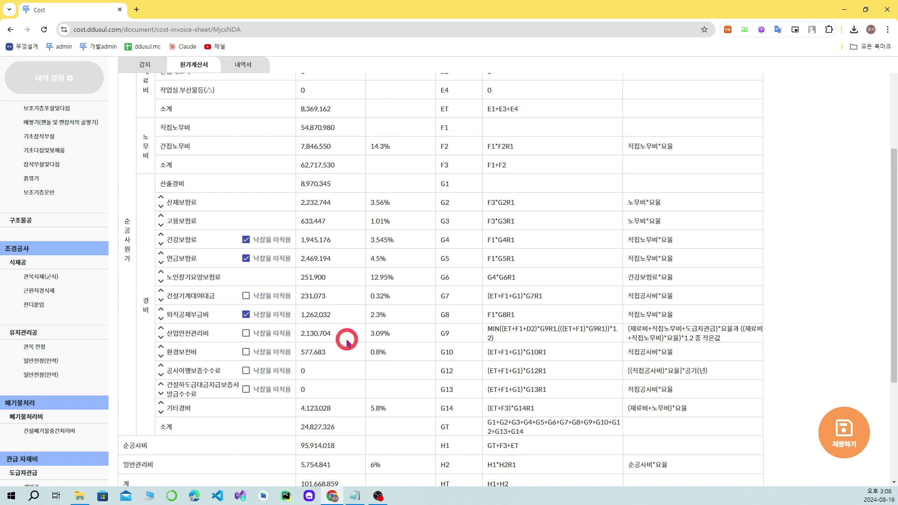
left_click(246, 334)
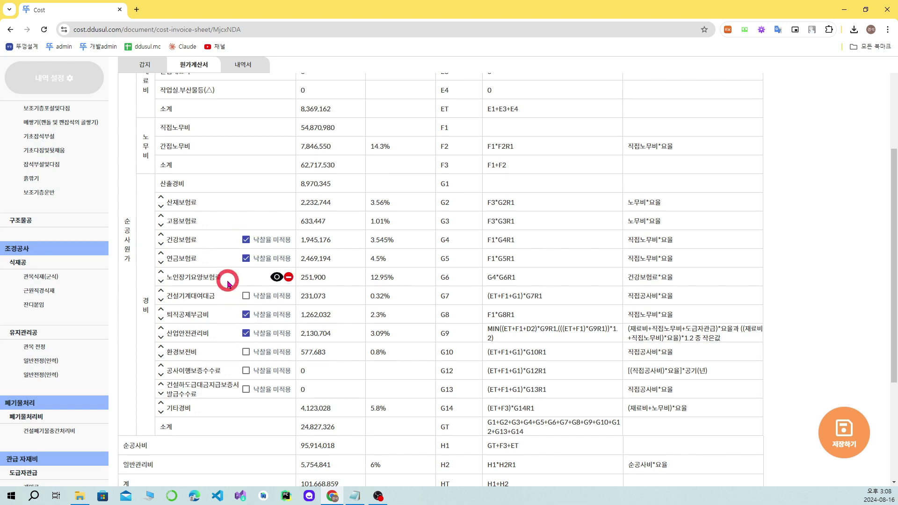
left_click(395, 312)
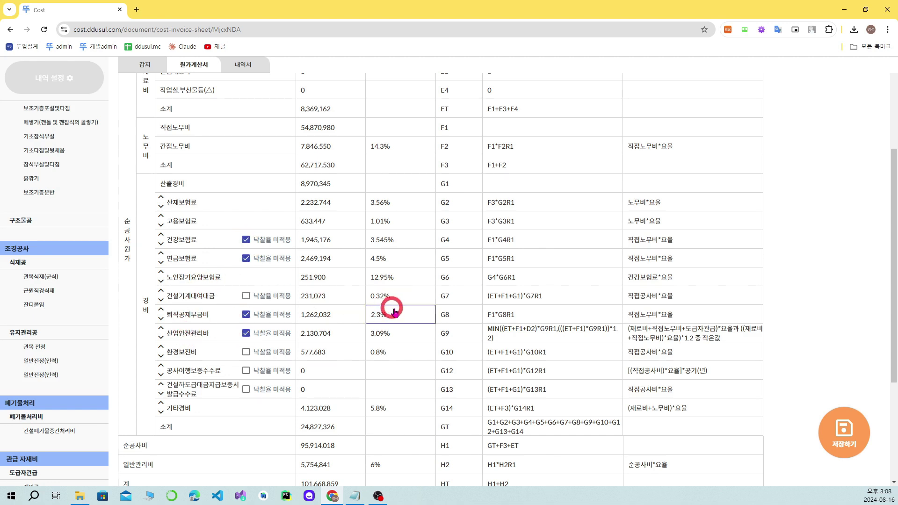
On the 내역서, deselect 건설폐기물중간처리비 so the contract percentage does not apply to it
scroll(267, 299, "up", 4)
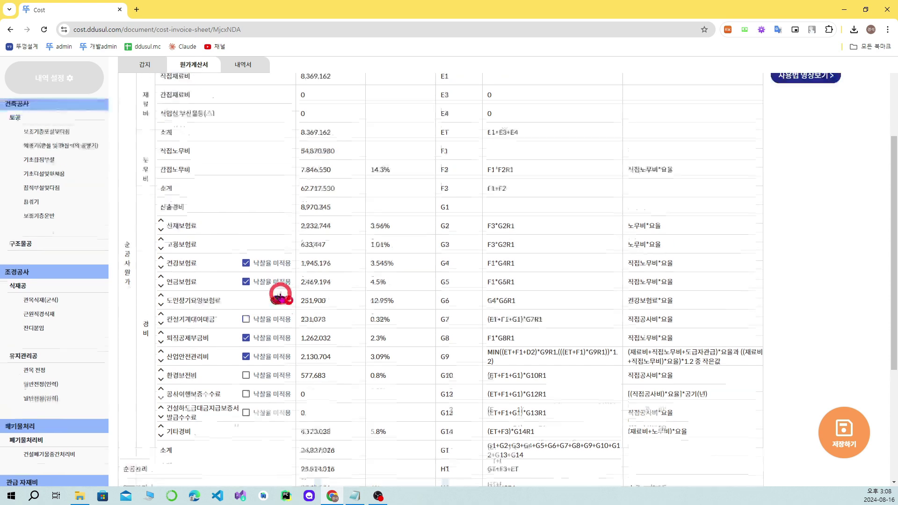
scroll(290, 220, "down", 2)
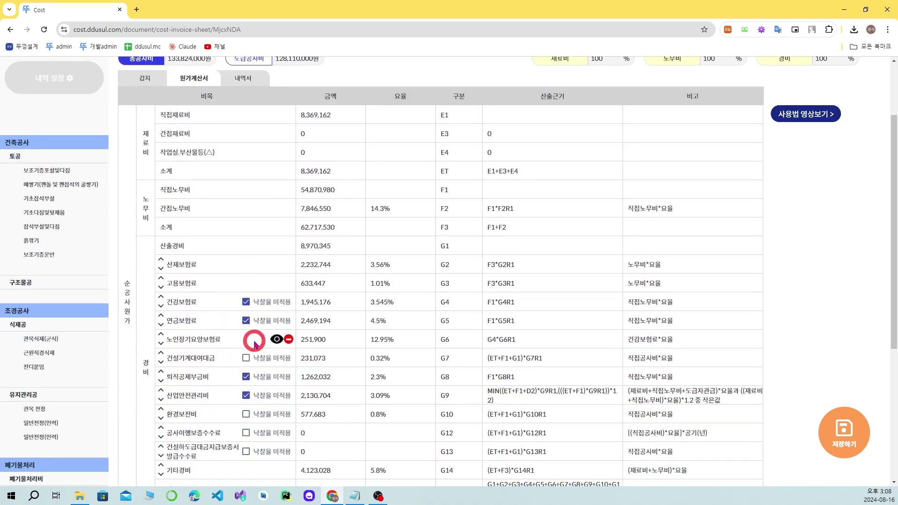
scroll(262, 323, "up", 2)
left_click(256, 180)
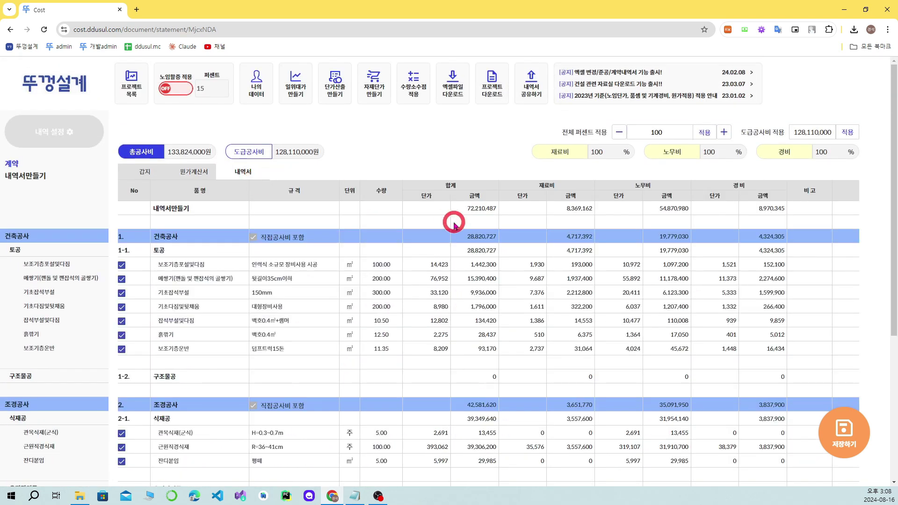
double_click(662, 131)
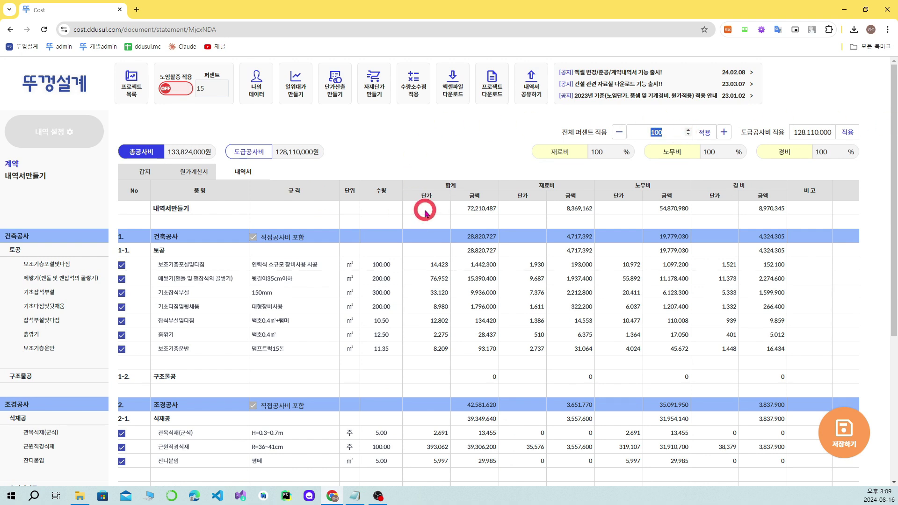
scroll(132, 225, "down", 5)
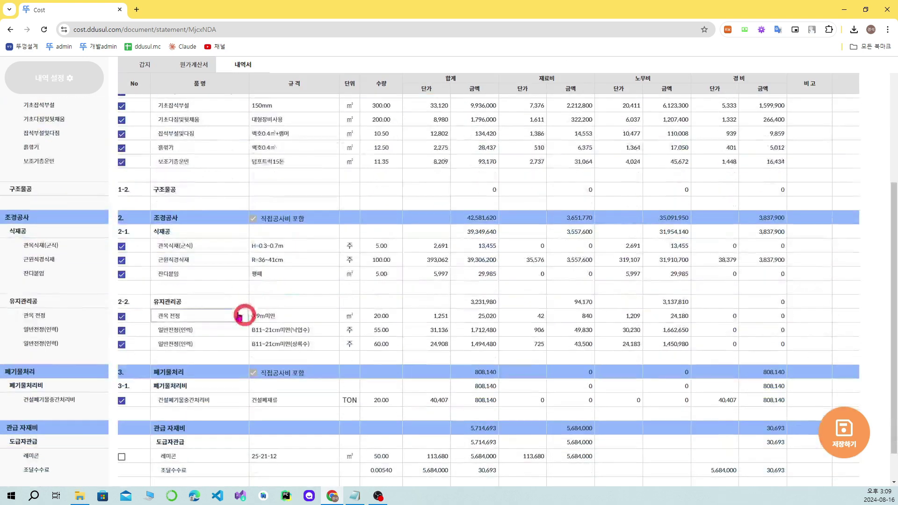
scroll(240, 315, "up", 5)
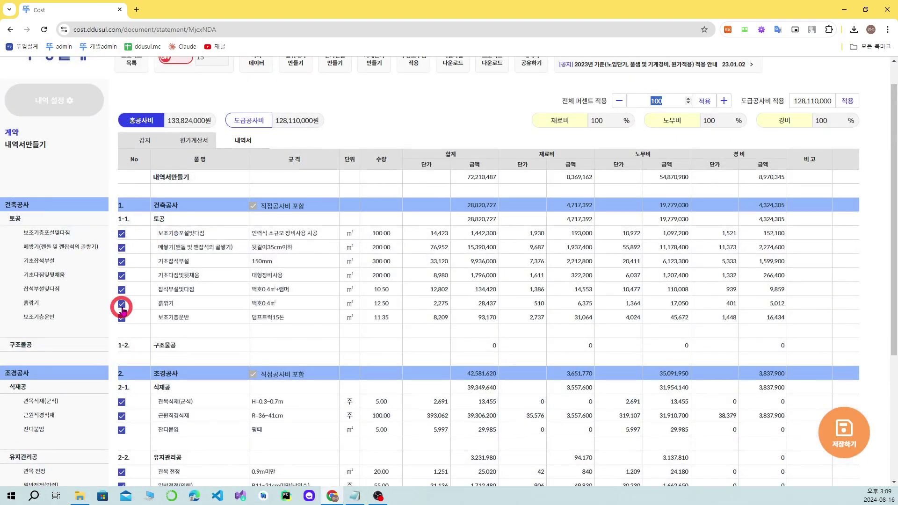
left_click(217, 276)
scroll(213, 278, "down", 4)
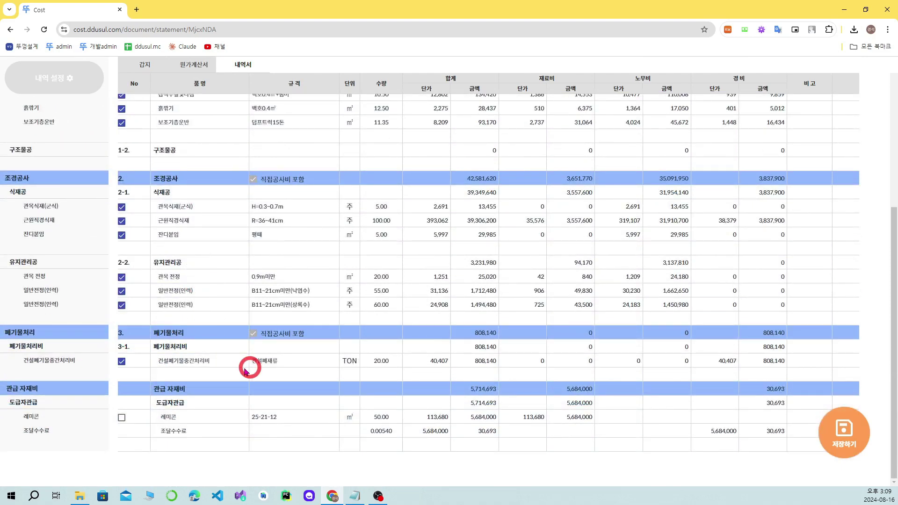
scroll(381, 377, "up", 5)
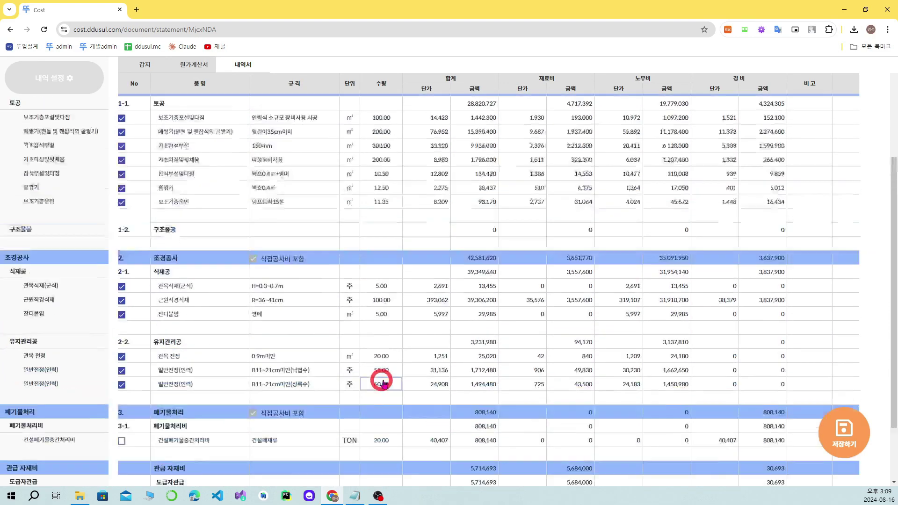
Apply an overall percentage of 87.88 to the contract estimate and review the recalculated 원가계산서
left_click_drag(663, 133, 612, 136)
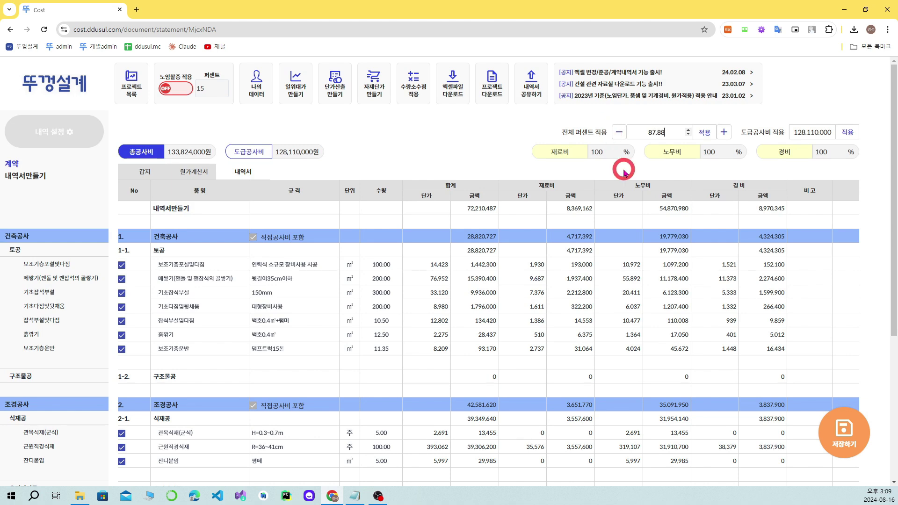
left_click(704, 132)
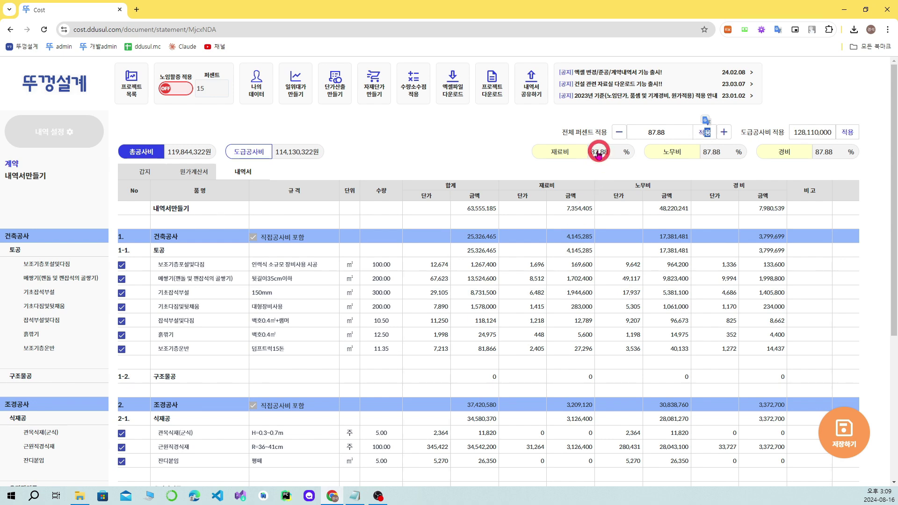
left_click(194, 171)
scroll(424, 267, "down", 7)
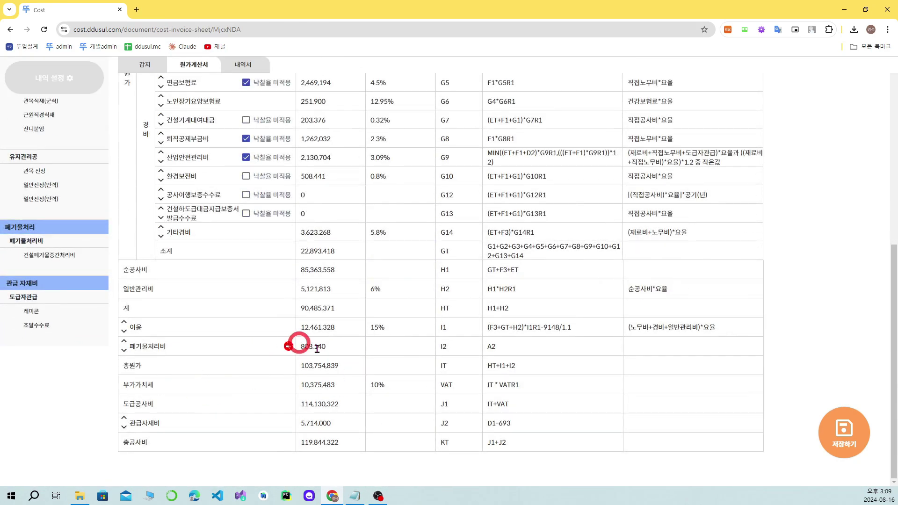
scroll(335, 397, "up", 8)
scroll(336, 402, "down", 4)
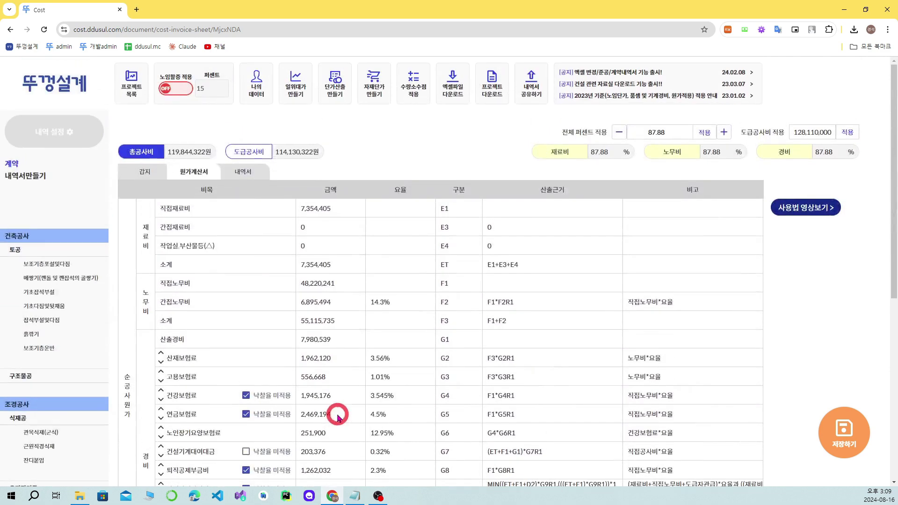
Put the 9148 deduction in the 이윤 formula in parentheses, making it (F3+GT+H2)*I1R1-(9148)/1.1
scroll(334, 418, "down", 3)
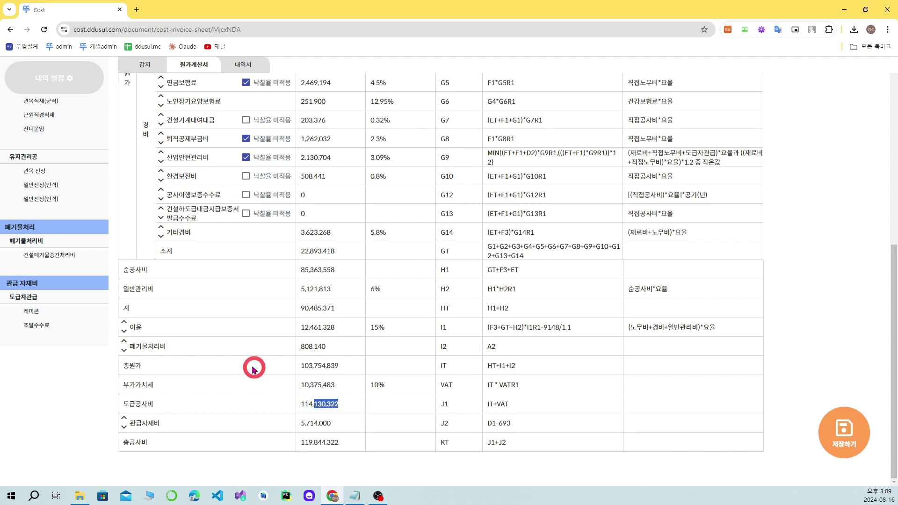
left_click(545, 327)
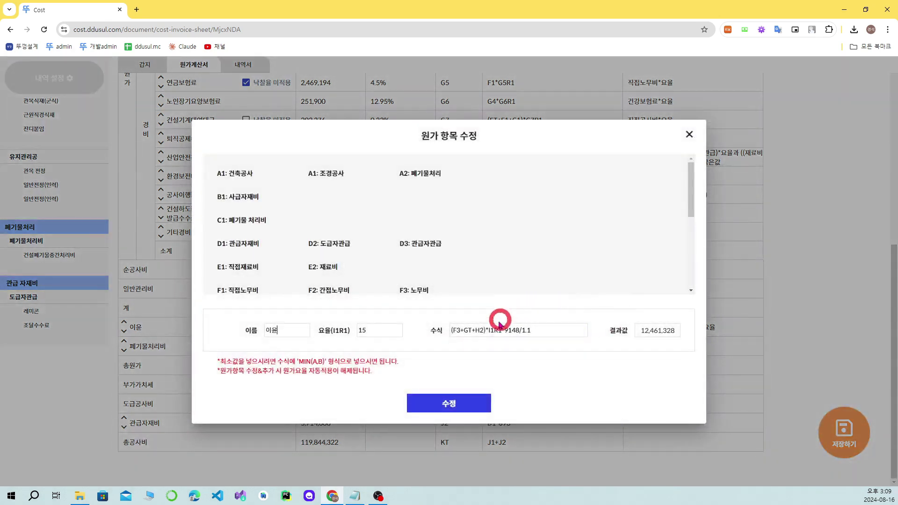
left_click(507, 330)
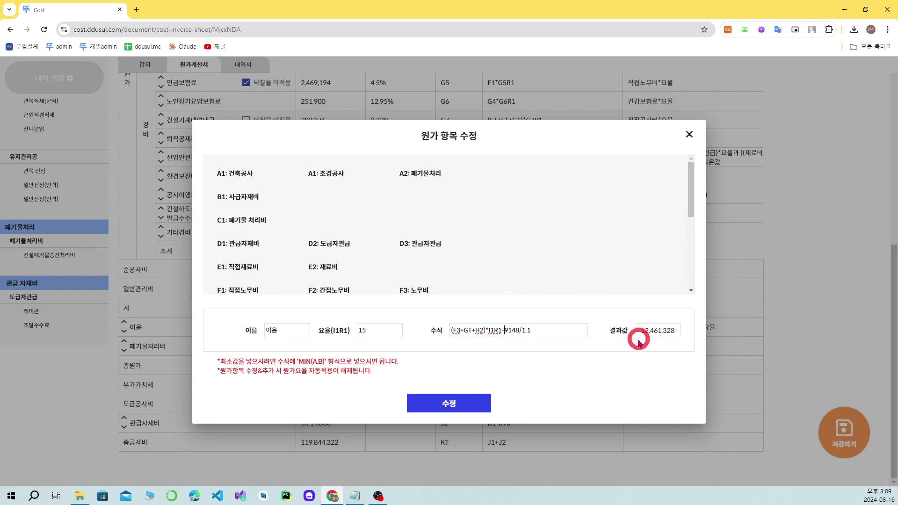
type("(")
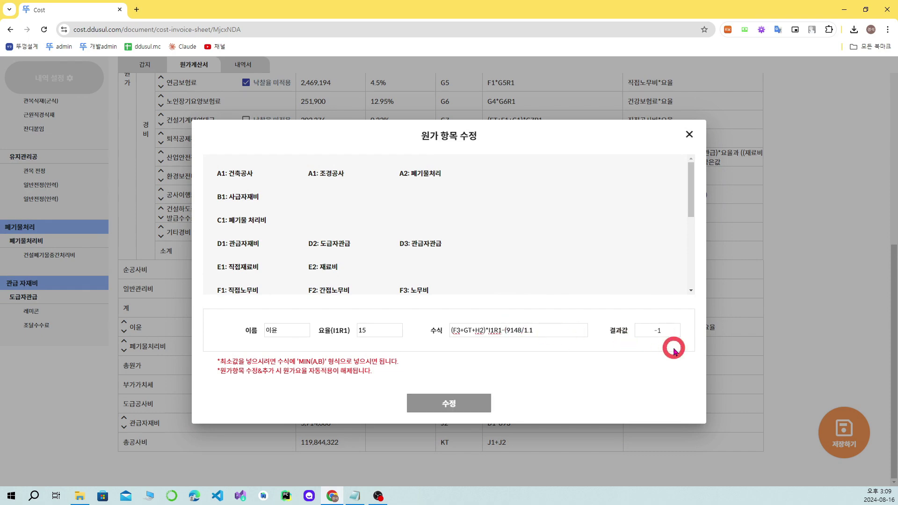
key("Right")
key("Right")
key("Right")
key("Right")
type(")")
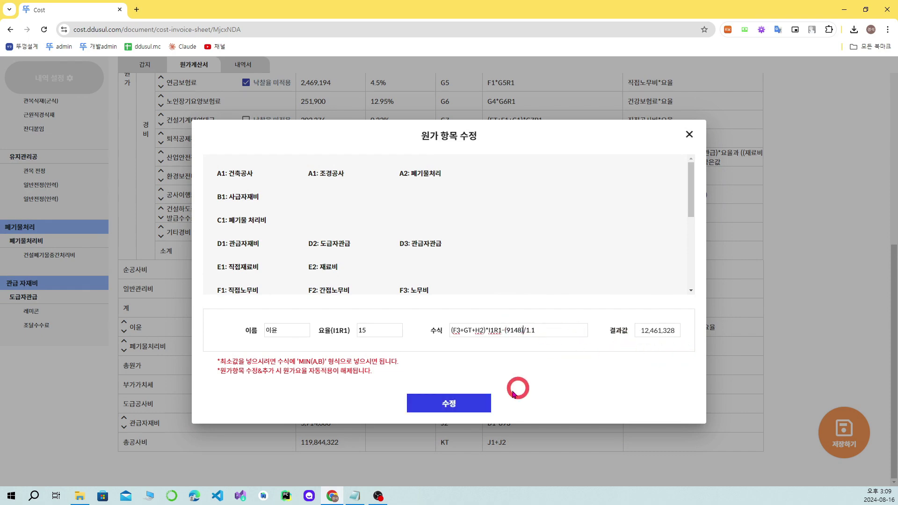
left_click(470, 404)
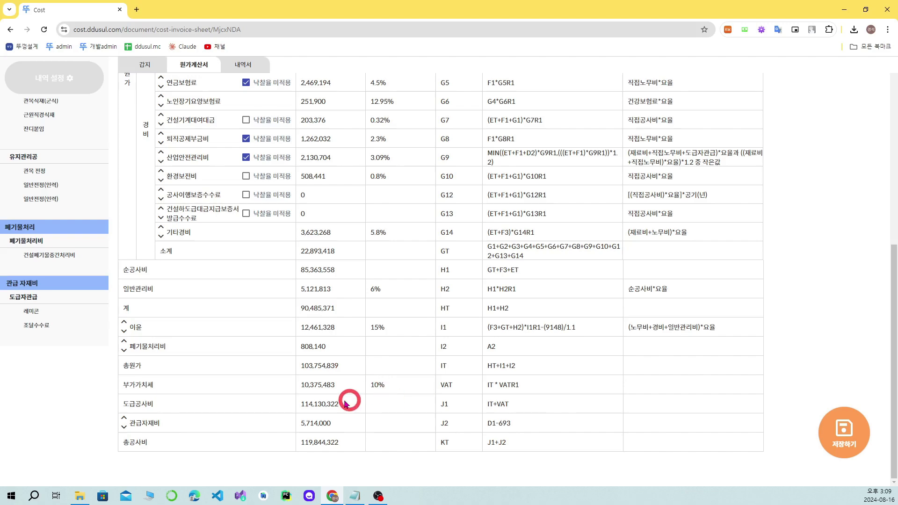
Add 130322 to the deduction in the 이윤 formula, making it (F3+GT+H2)*I1R1-(9148+130322)/1.1
left_click(558, 327)
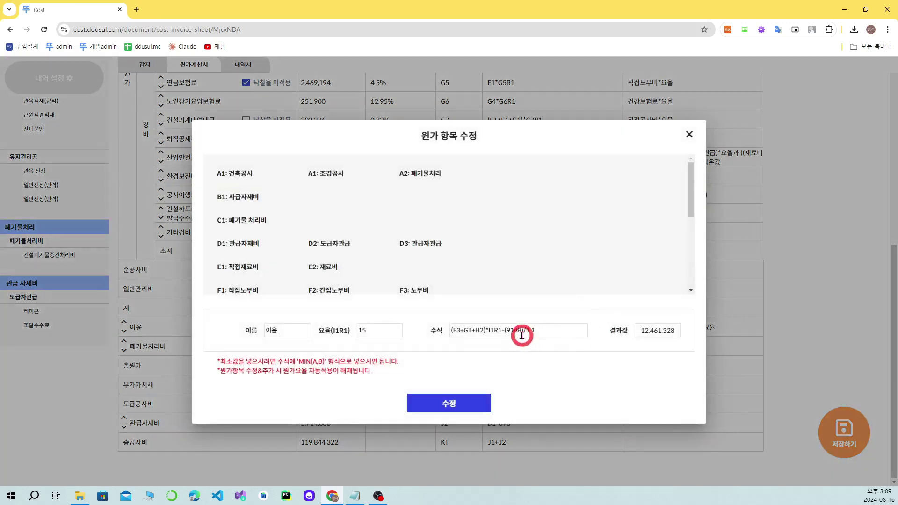
left_click(521, 331)
type("+130322")
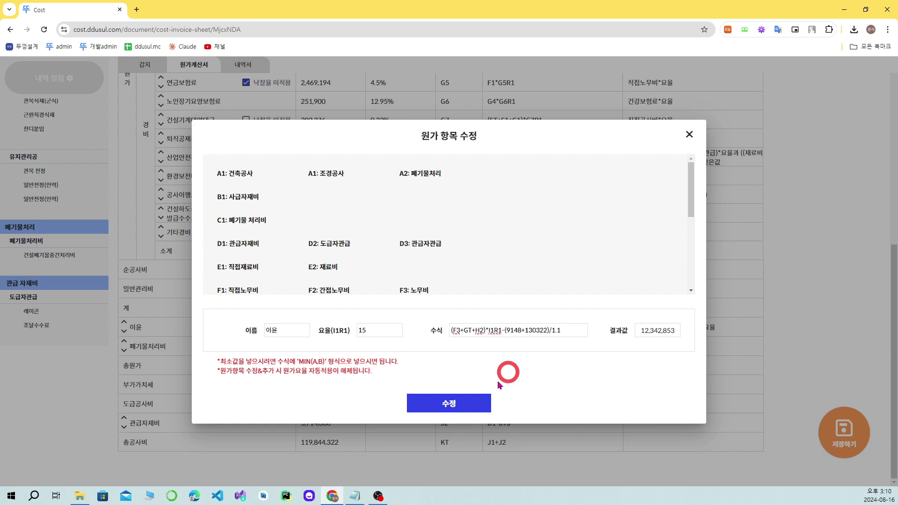
left_click(474, 402)
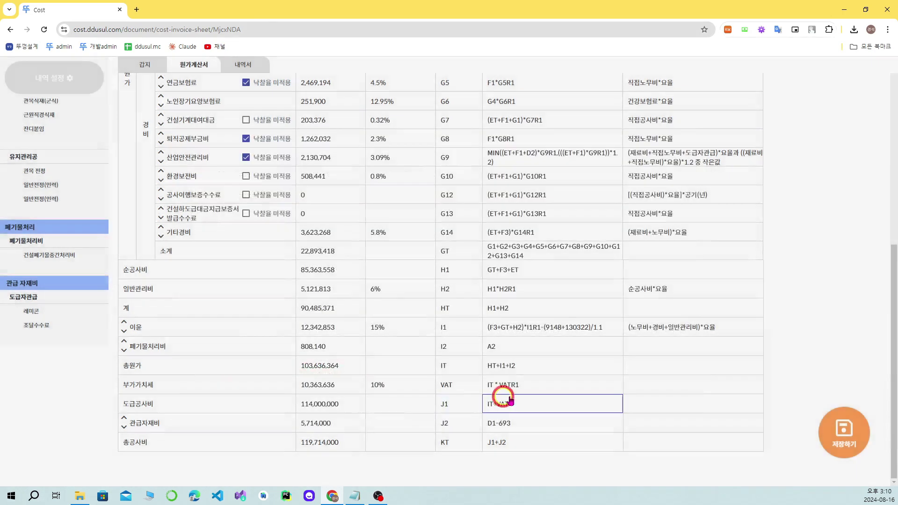
Examine the 이윤 formula and the resulting 도급공사비 on the 원가계산서, comparing them with the 도급공사비 적용 amount
scroll(585, 375, "up", 2)
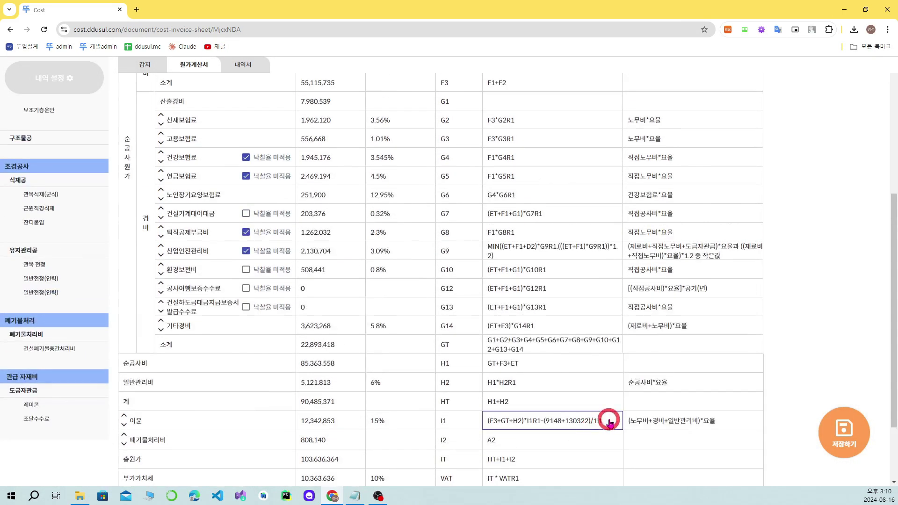
scroll(594, 407, "up", 5)
scroll(515, 435, "down", 5)
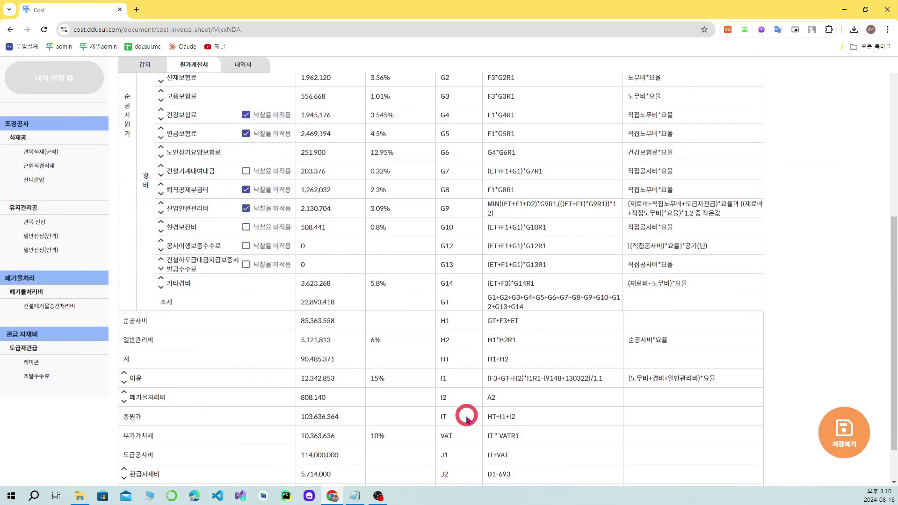
scroll(468, 417, "up", 5)
left_click(829, 128)
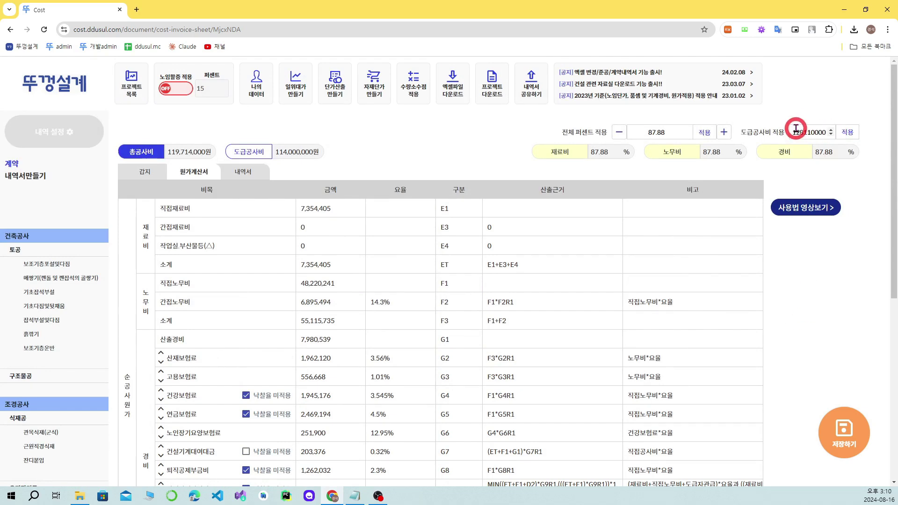
left_click_drag(794, 130, 827, 126)
left_click(800, 257)
scroll(436, 301, "down", 1)
scroll(436, 301, "down", 6)
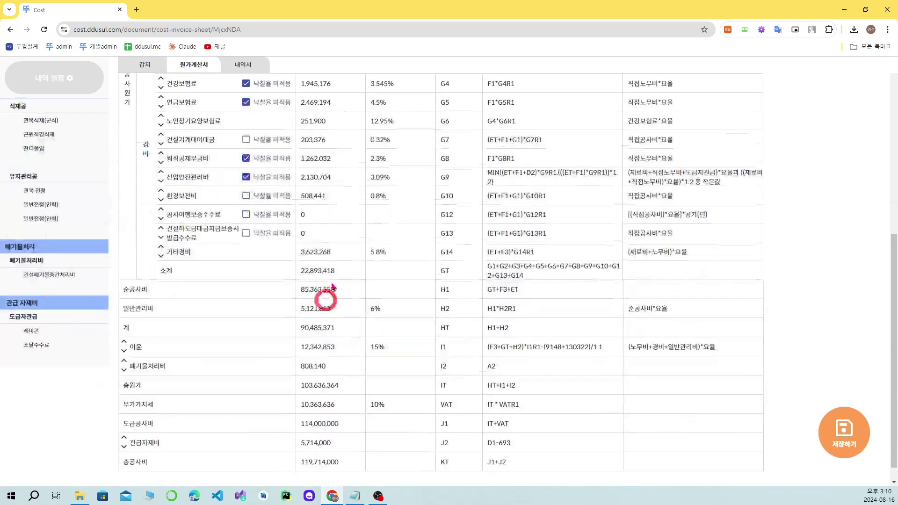
left_click(496, 349)
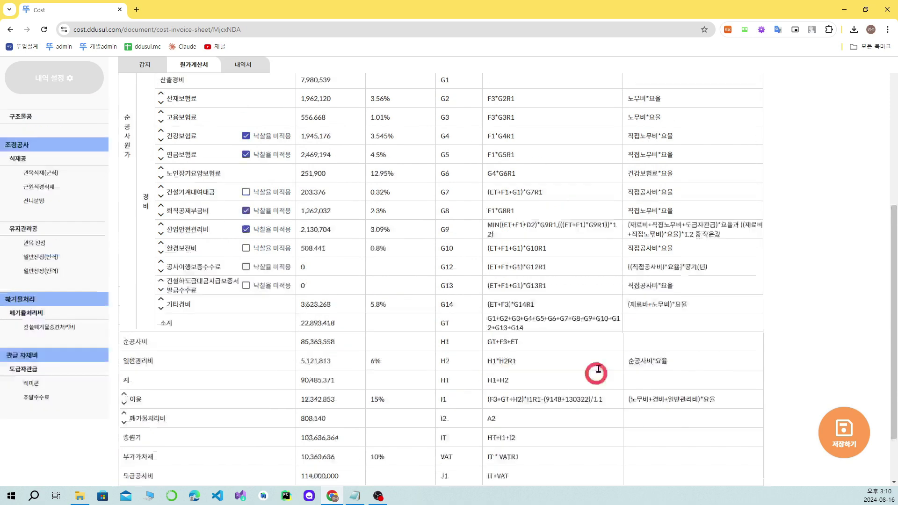
scroll(595, 373, "up", 10)
scroll(328, 424, "down", 5)
scroll(329, 423, "down", 2)
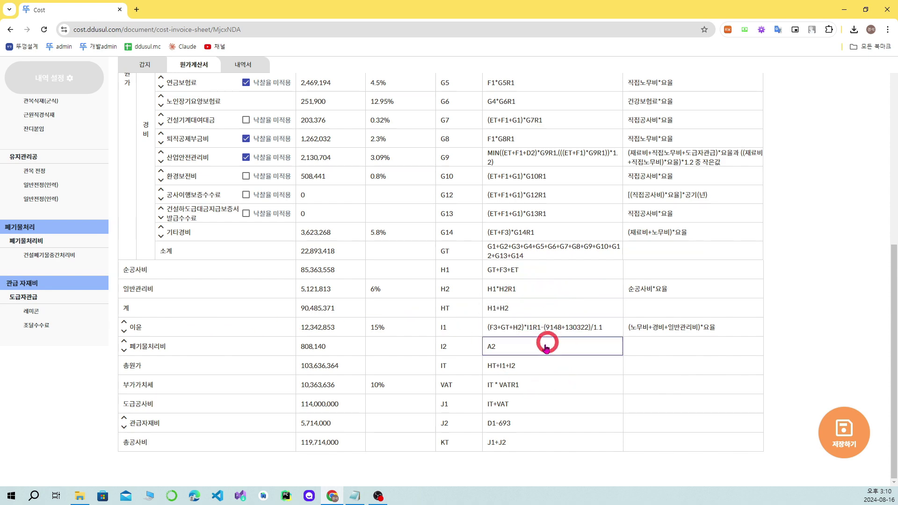
scroll(501, 392, "up", 7)
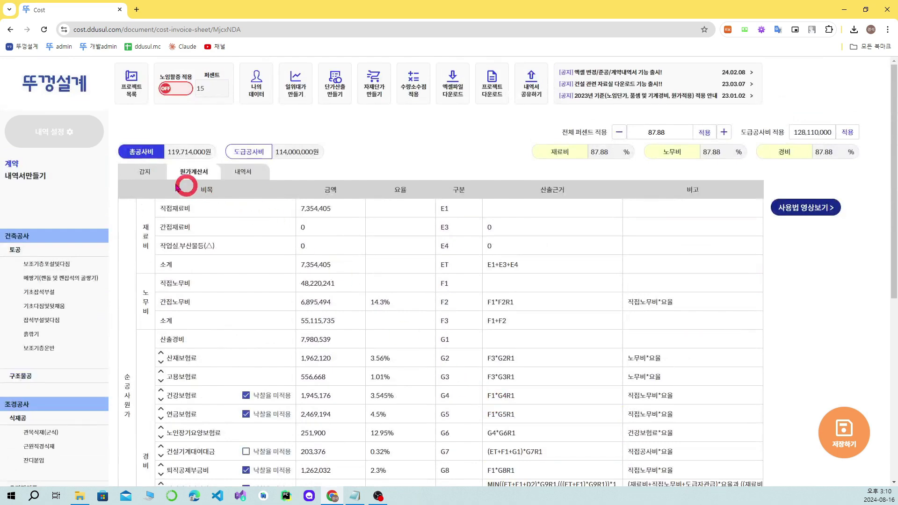
On the 갑지 cover of the contract estimate, enter 우리회사 as the company name and fill in the company's address
left_click(145, 172)
scroll(482, 318, "down", 2)
left_click(491, 342)
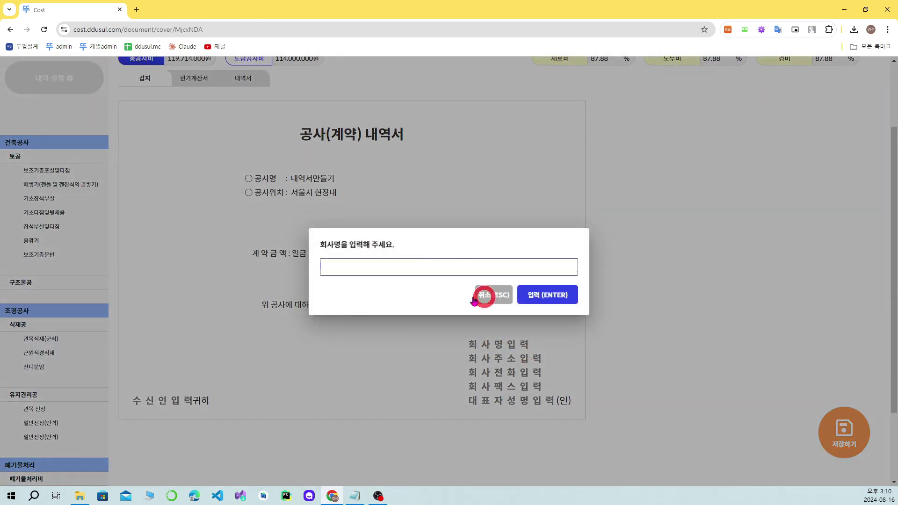
type("위회사")
key("Return")
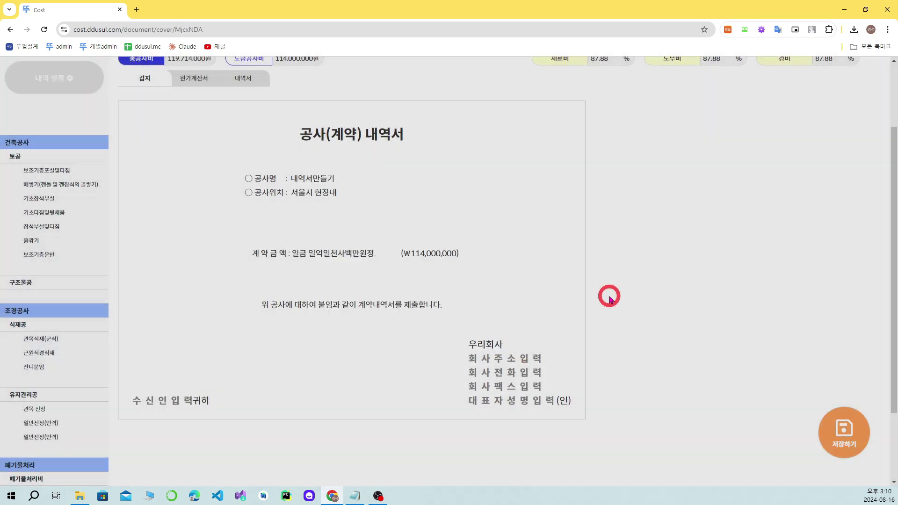
left_click(518, 358)
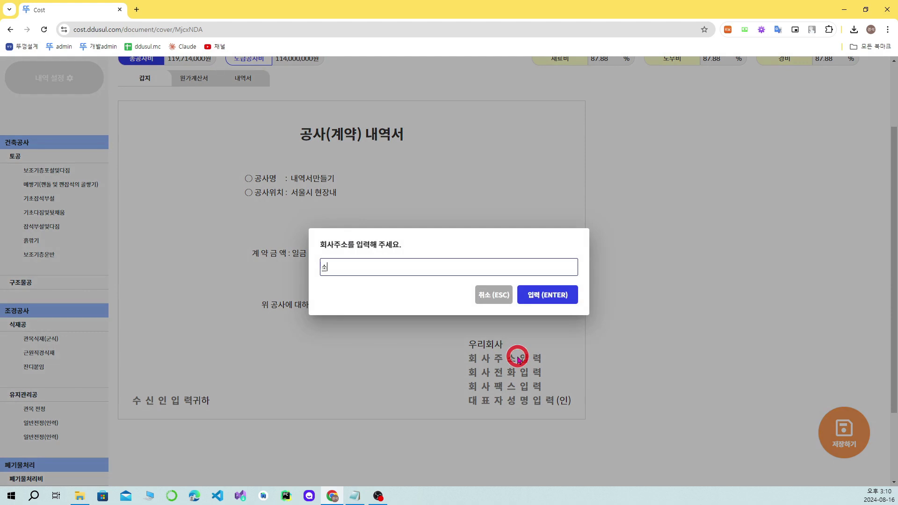
key("Return")
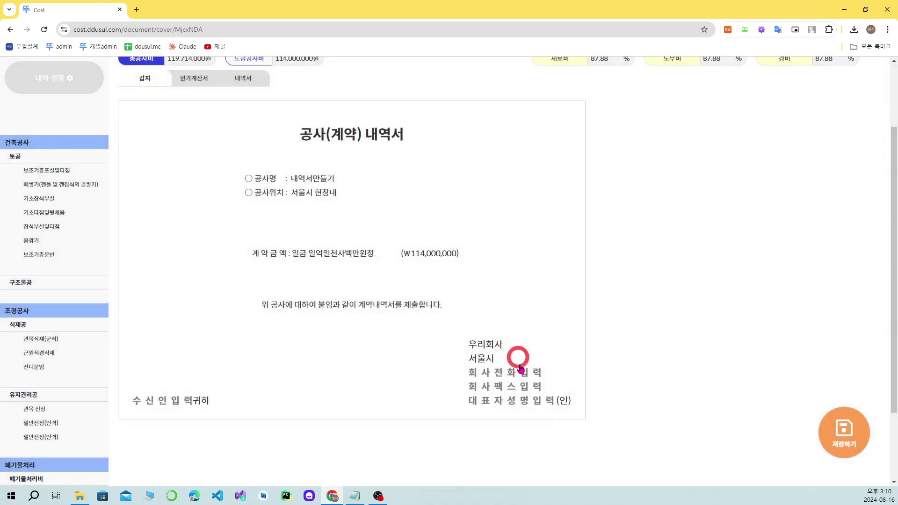
Fill in the company's phone number and fax number on the 갑지 cover
left_click(519, 371)
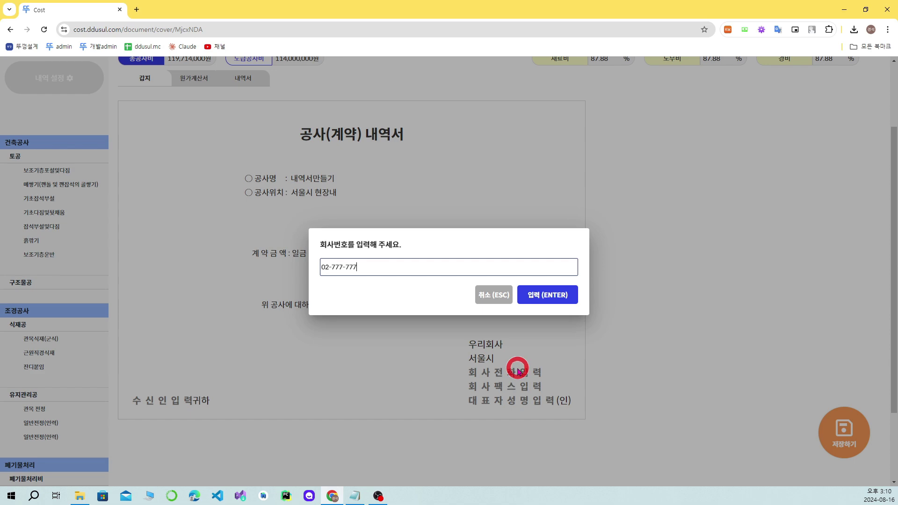
left_click(547, 294)
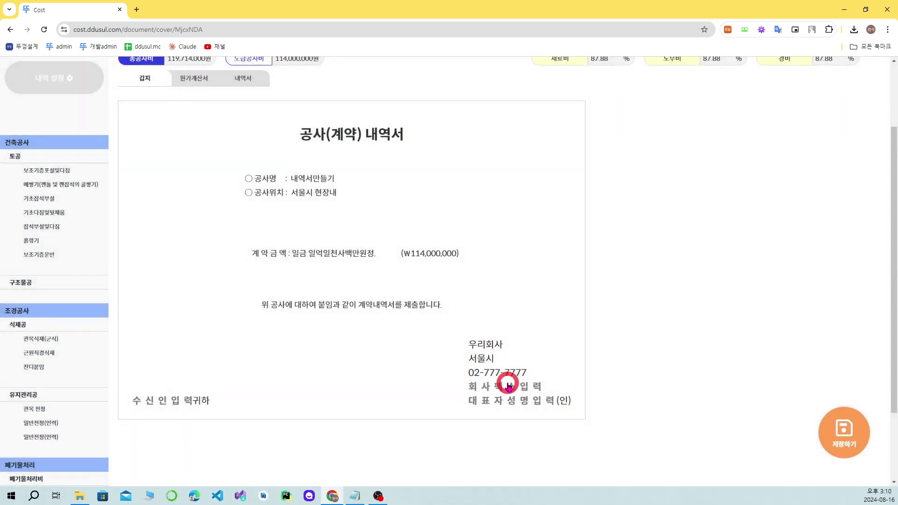
left_click(514, 386)
type("02-777-7777")
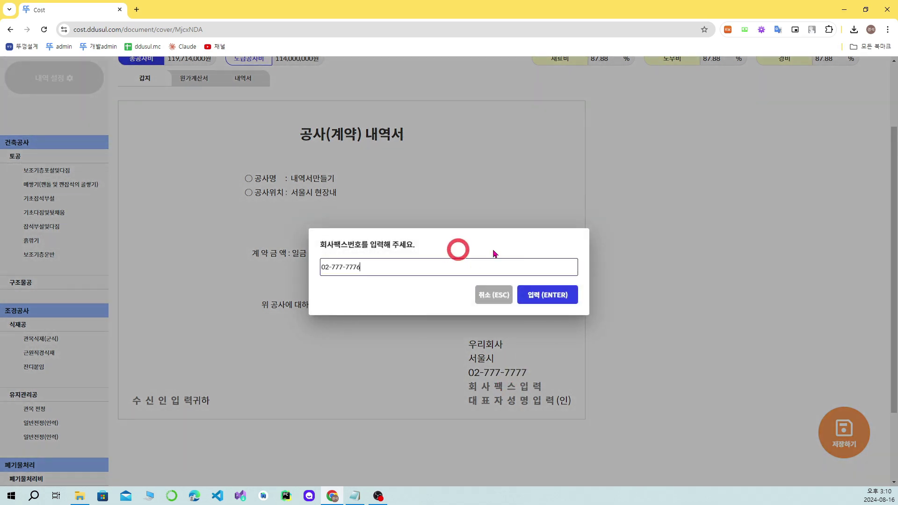
left_click(545, 295)
Enter the representative's name on the 갑지 cover and set the recipient to 서울시 재무관
left_click(500, 400)
left_click(531, 393)
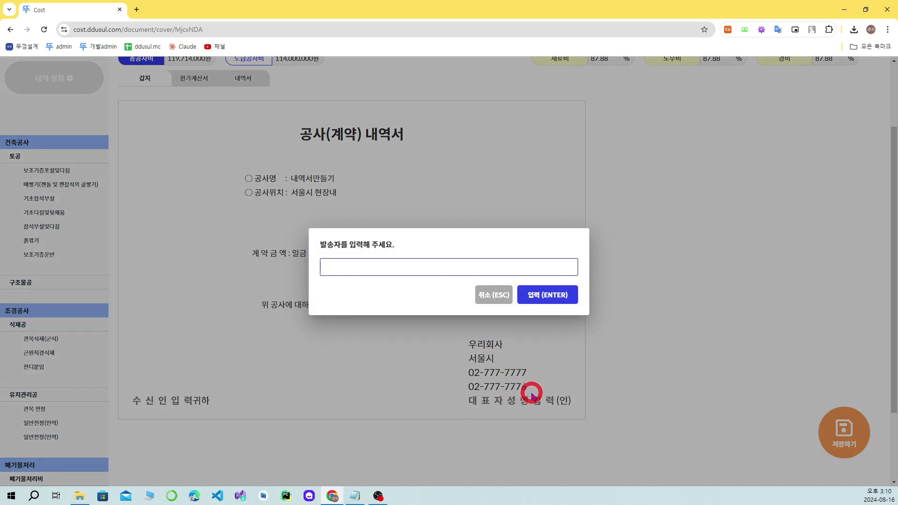
type("홍길동")
key("Return")
left_click(158, 399)
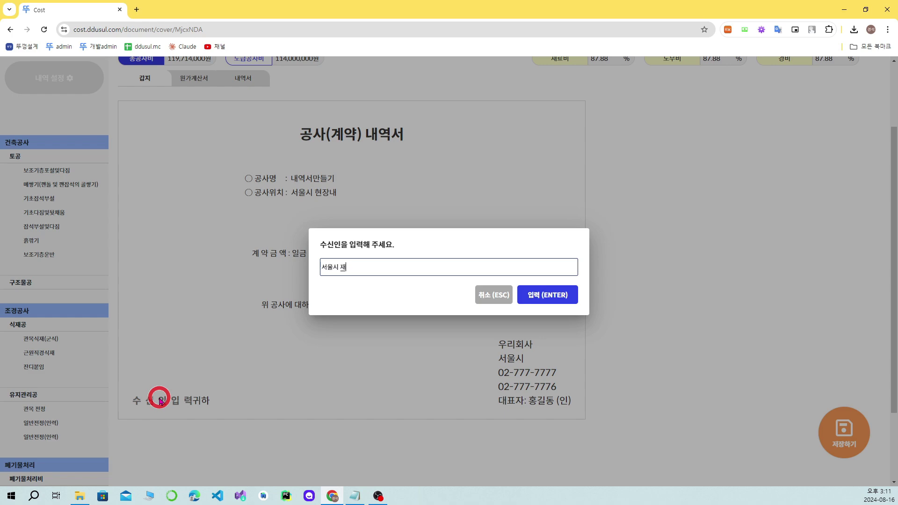
key("Return")
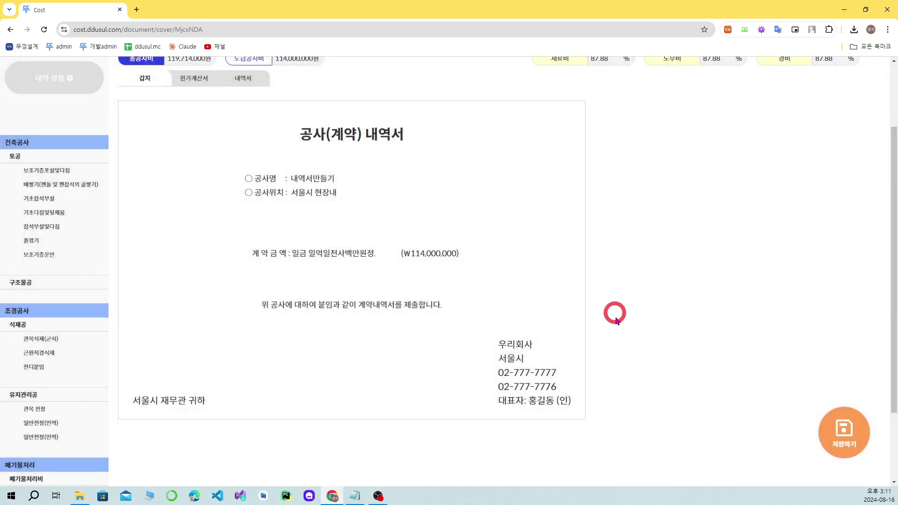
Save the contract estimate with its completed 갑지 cover and confirm the save
scroll(725, 374, "up", 2)
left_click(840, 437)
left_click(555, 294)
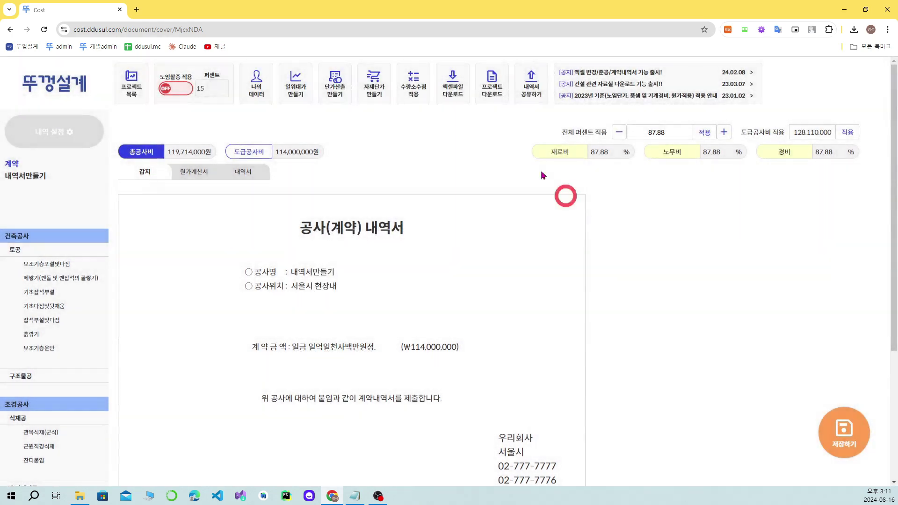
Download the contract estimate as an Excel file, open it in Excel and enable editing
left_click(441, 90)
left_click(629, 305)
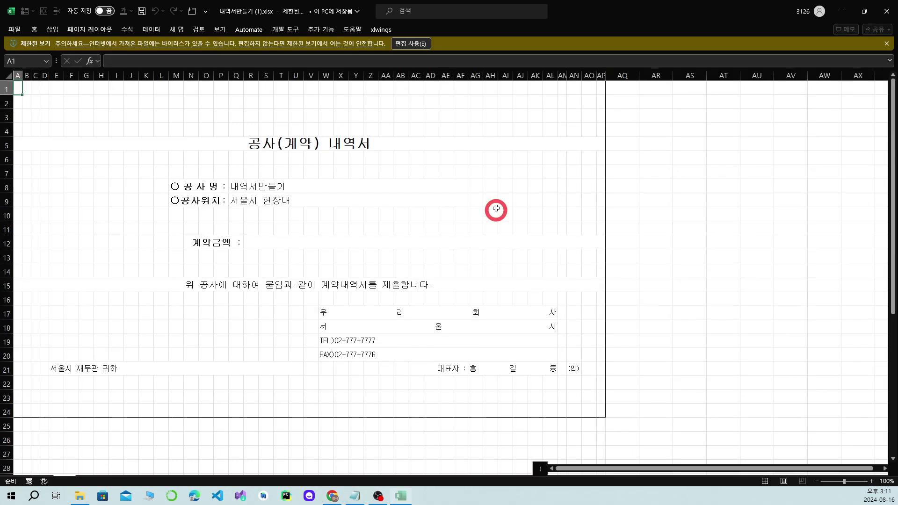
left_click(409, 43)
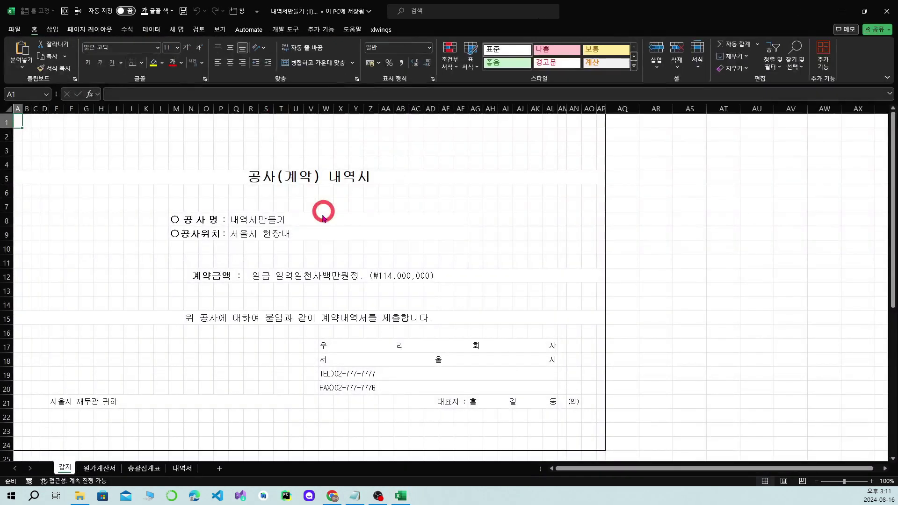
On the 원가계산서 sheet of the downloaded workbook, hide the 구분 and 산출근거 columns, F and G
left_click(99, 468)
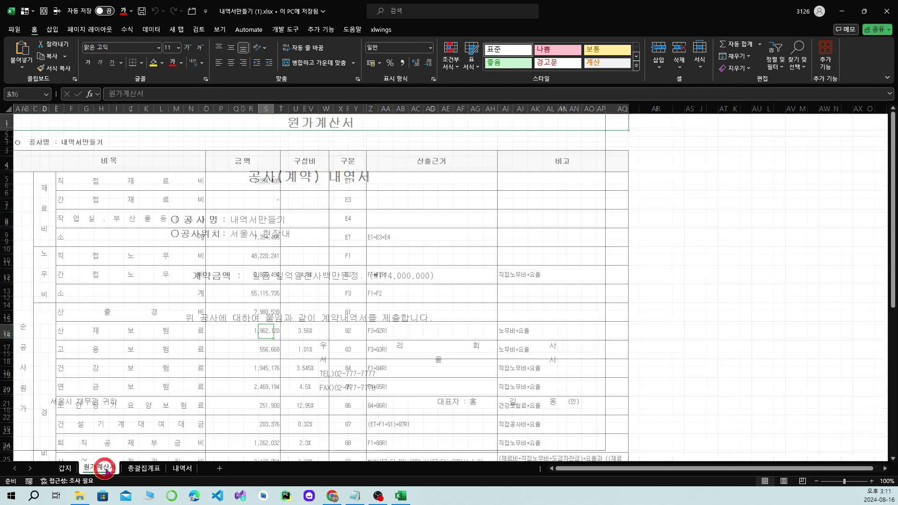
scroll(208, 334, "down", 5)
scroll(216, 379, "up", 5)
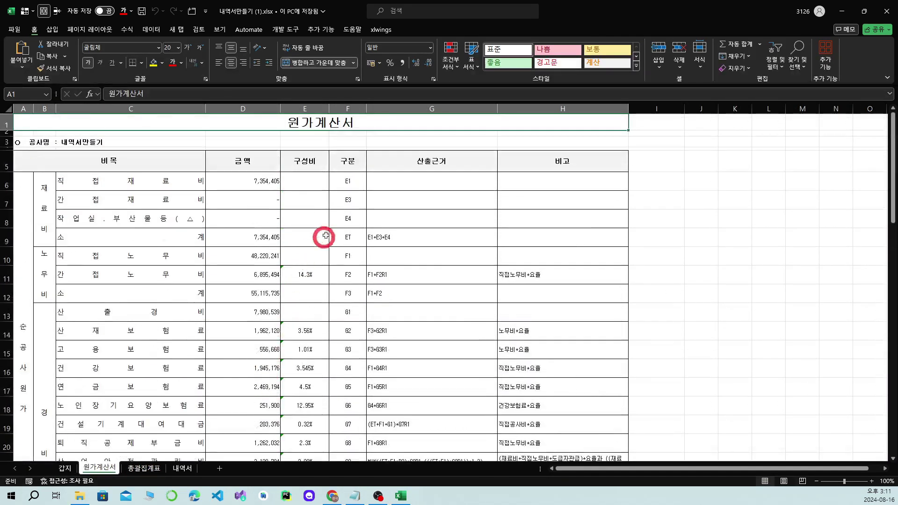
left_click_drag(352, 106, 403, 105)
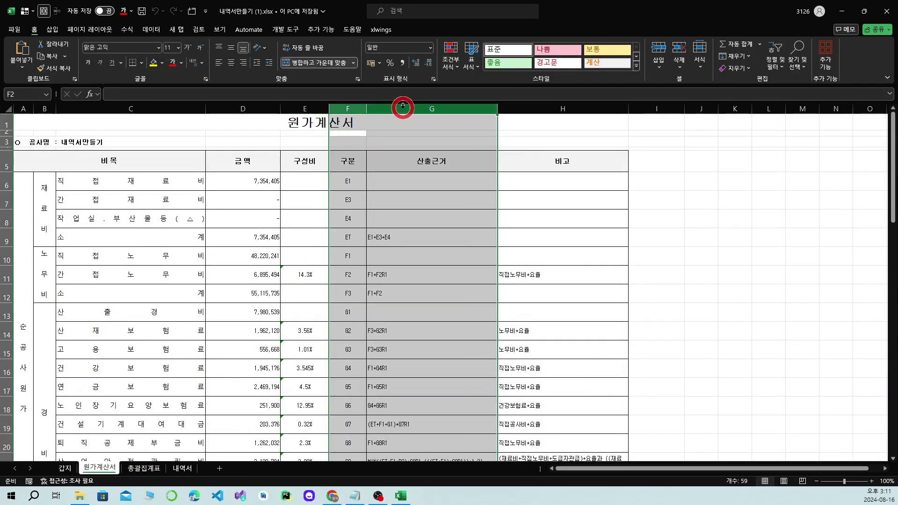
right_click(408, 109)
left_click(430, 262)
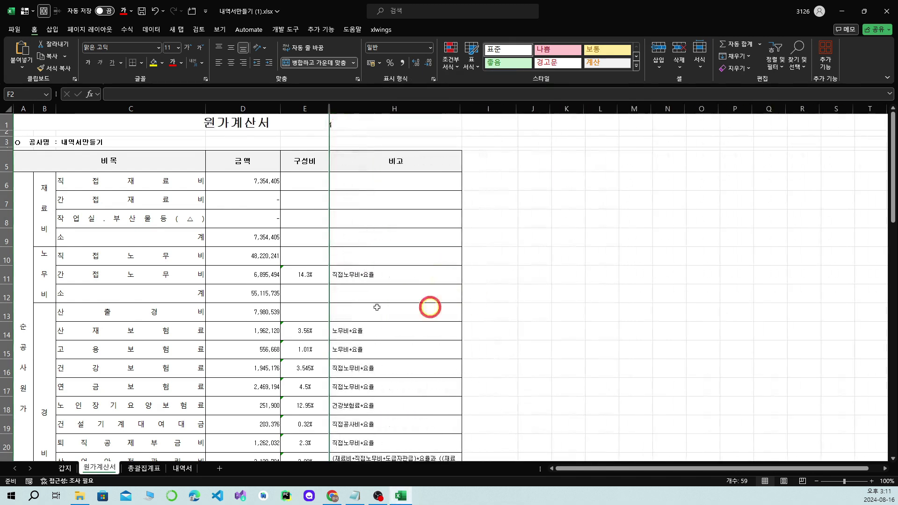
Review the 총괄집계표 and 내역서 sheets of the workbook, and close it without saving
left_click(140, 468)
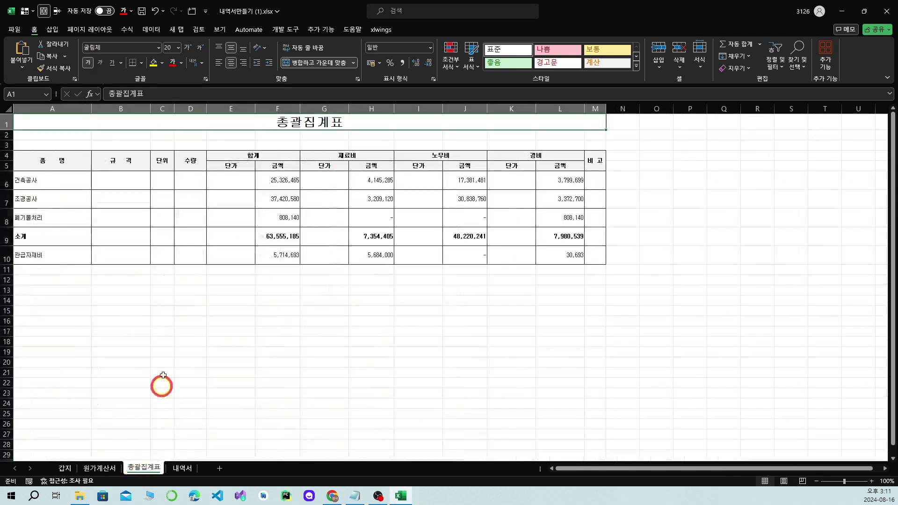
left_click(184, 468)
scroll(215, 279, "down", 2)
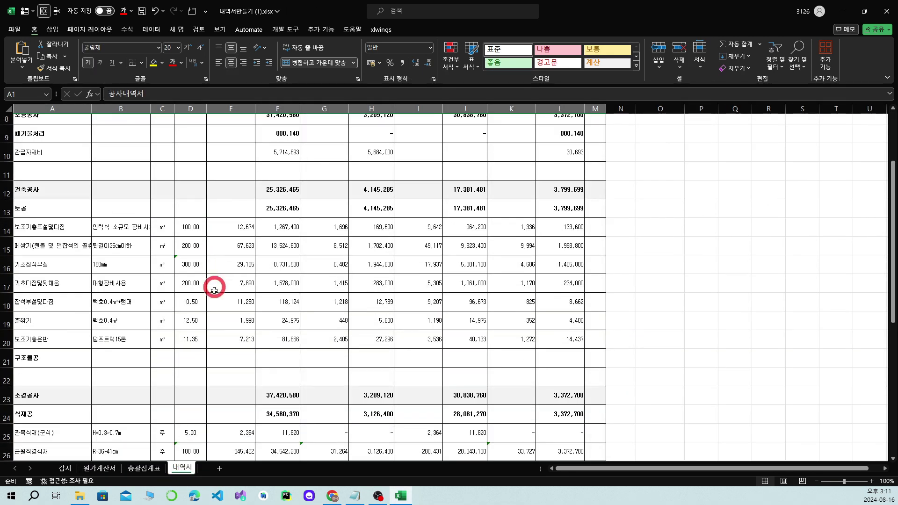
scroll(214, 304, "up", 2)
left_click(886, 10)
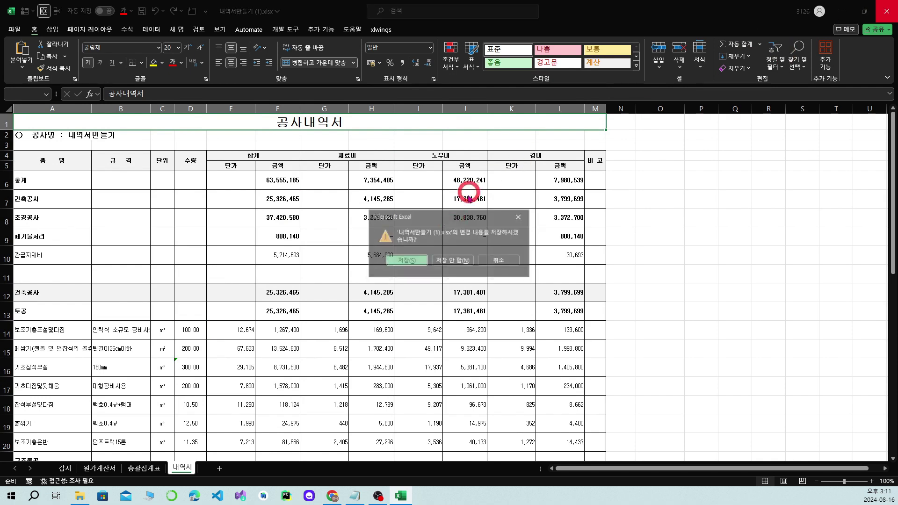
left_click(442, 260)
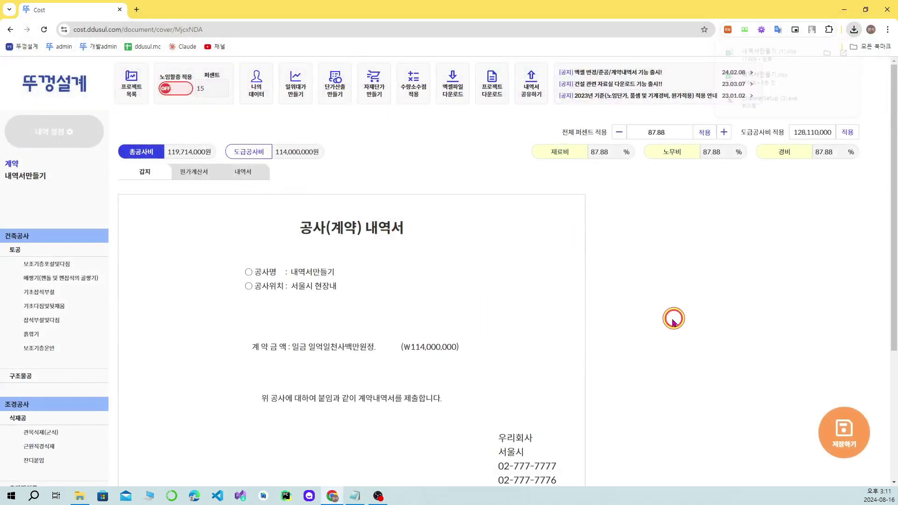
Save the contract estimate again in the browser and return to the project list
left_click(848, 451)
left_click(536, 302)
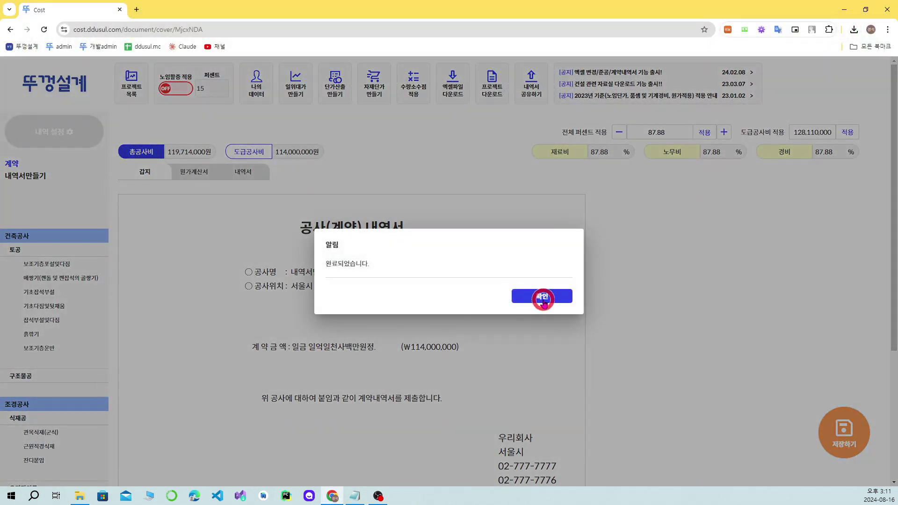
left_click(129, 88)
left_click(575, 247)
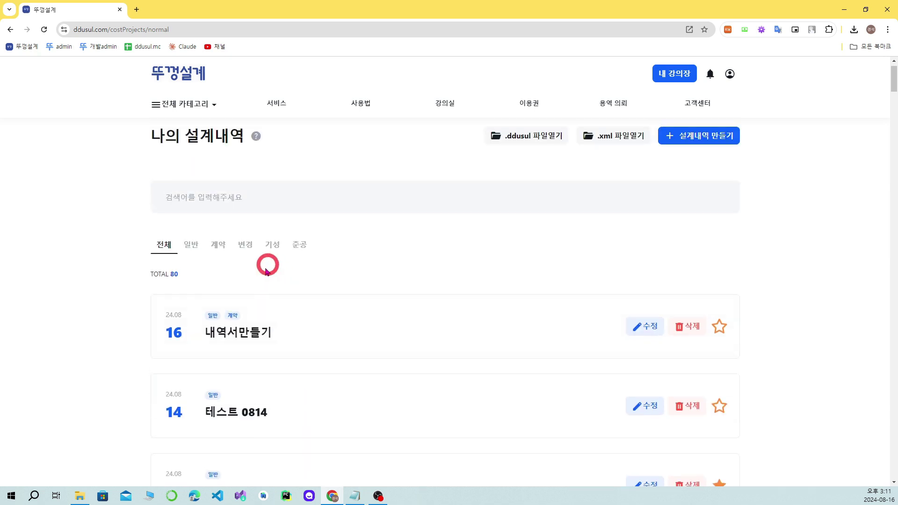
In the 내역서만들기 project, create a new change (변경) project based on the first contract (계약 1차) version
left_click(256, 335)
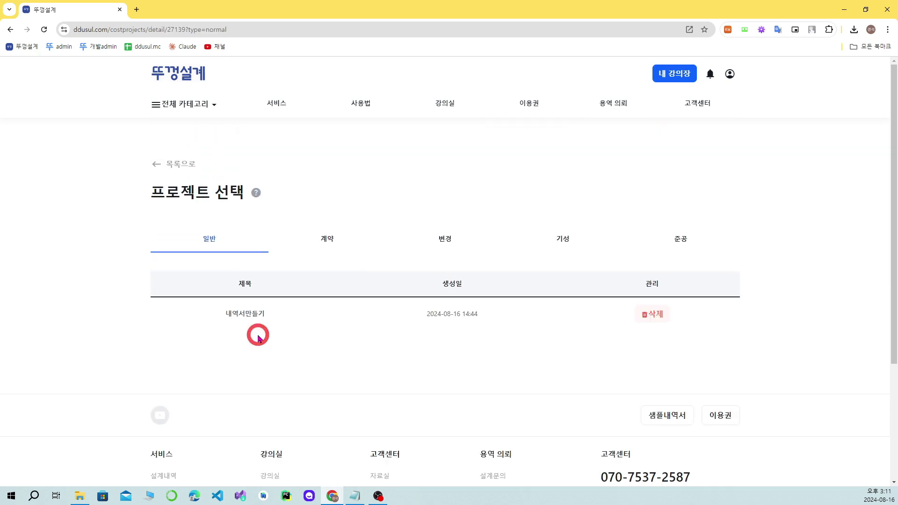
left_click(325, 241)
left_click(442, 238)
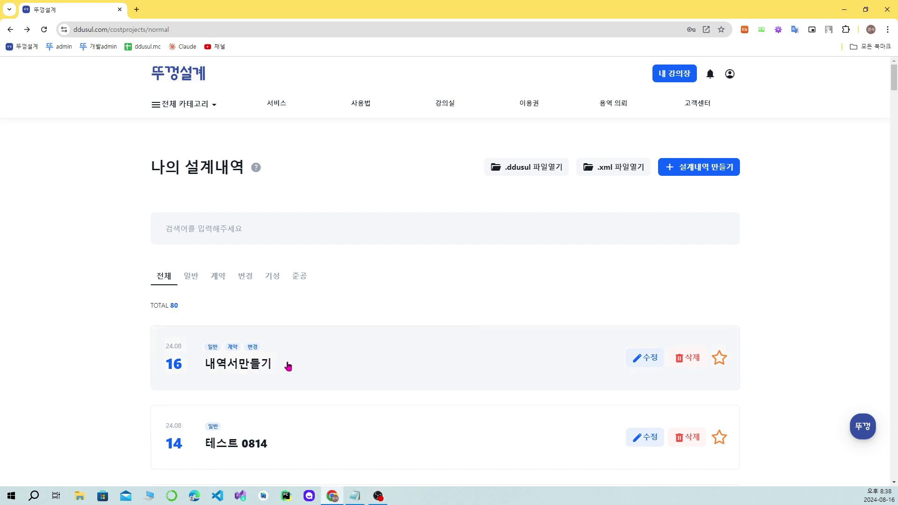
left_click(288, 366)
left_click(330, 250)
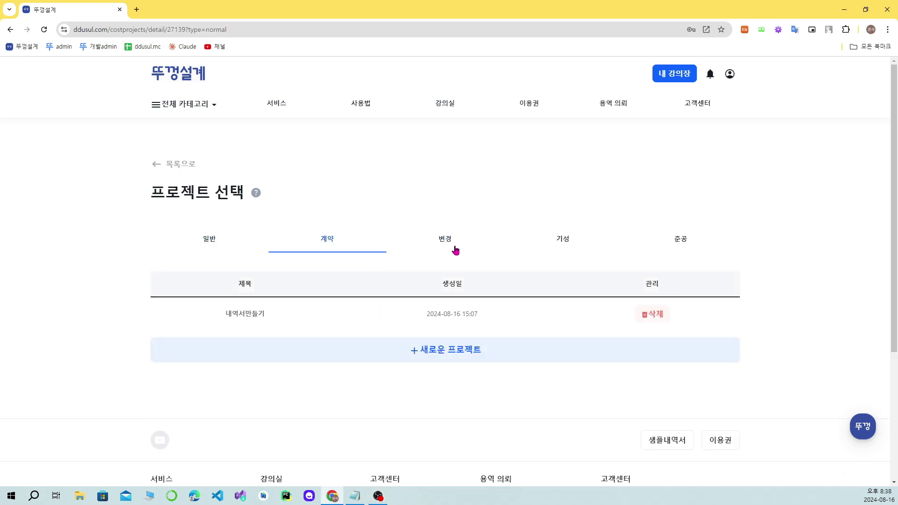
left_click(438, 245)
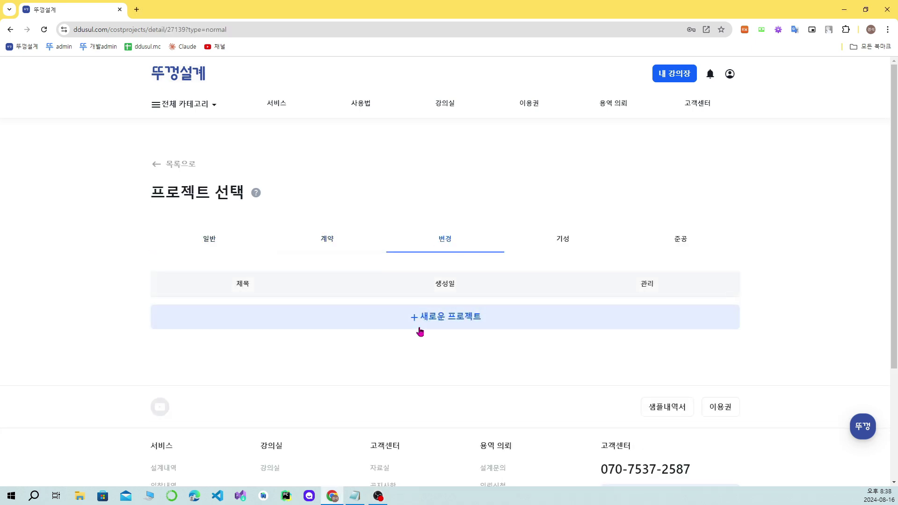
left_click(444, 324)
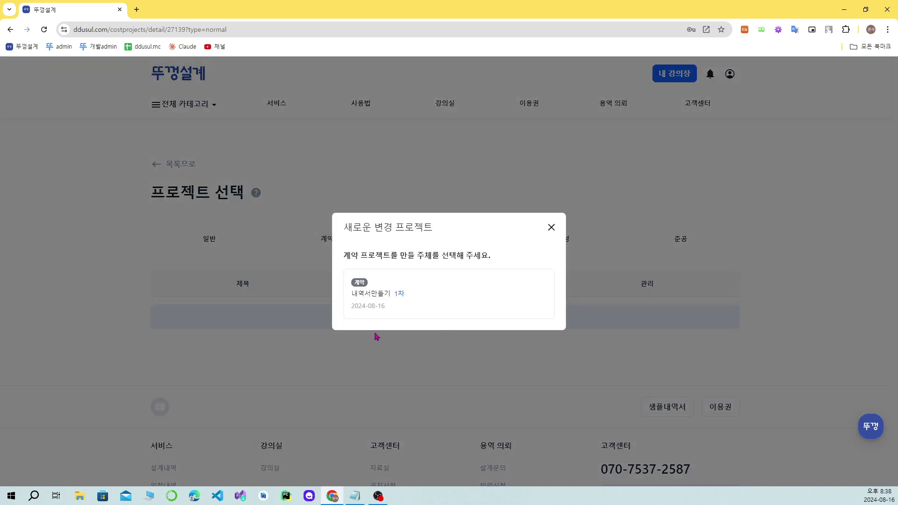
left_click(380, 302)
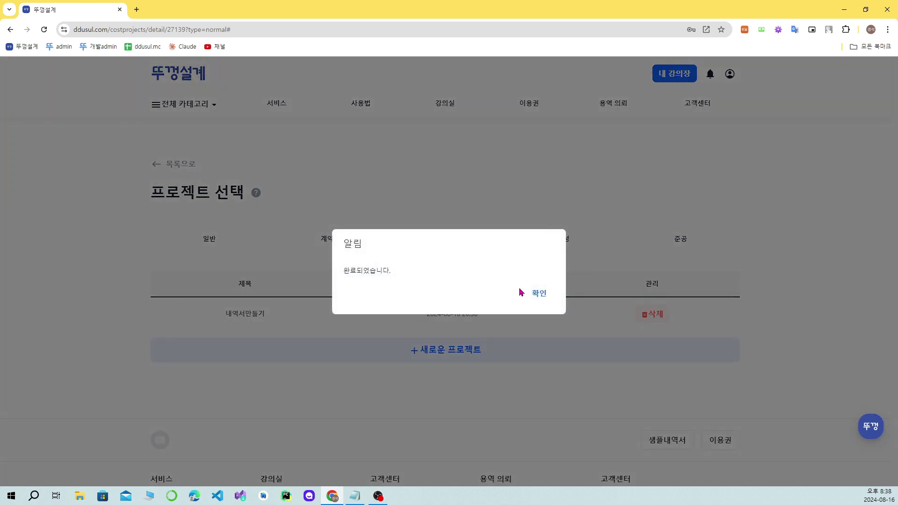
left_click(535, 294)
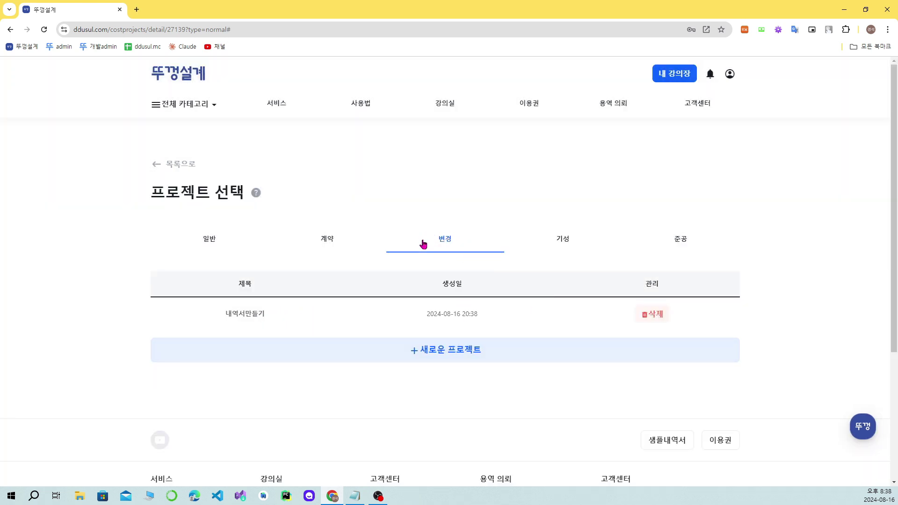
Open the 내역서만들기 change estimate and swap the row colours so the original (당초) rows are red and the changed (변경) rows black
left_click(244, 314)
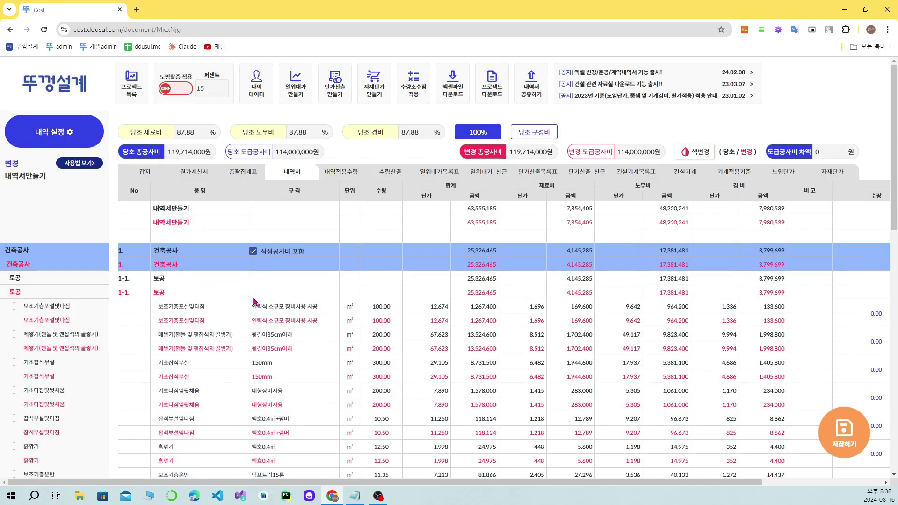
scroll(280, 335, "down", 6)
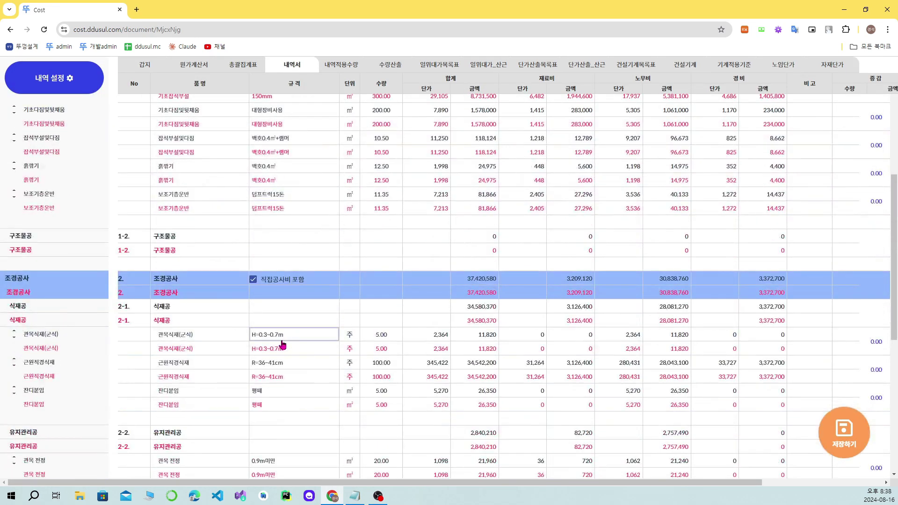
scroll(283, 345, "up", 6)
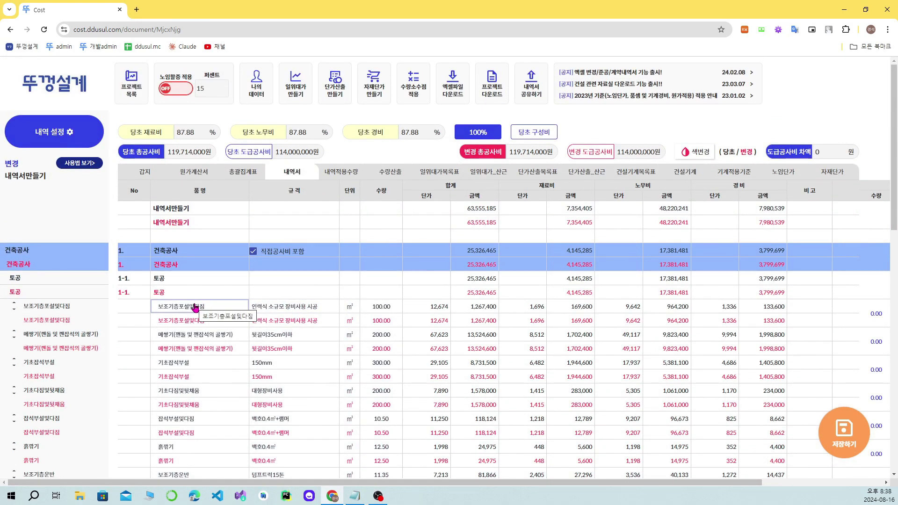
left_click(692, 153)
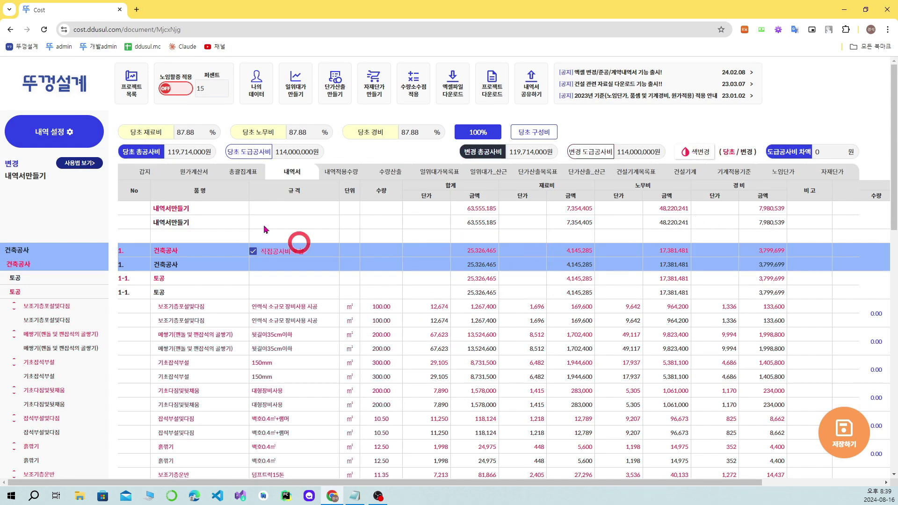
scroll(351, 304, "down", 5)
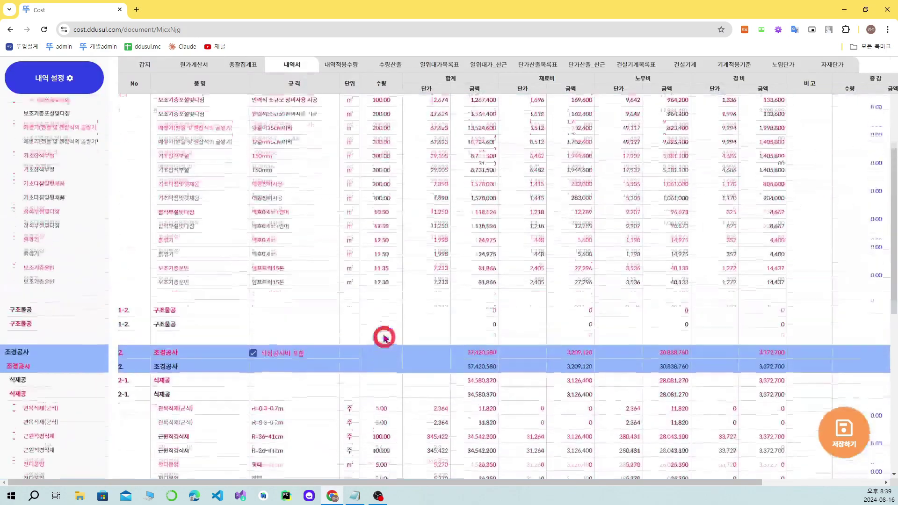
scroll(384, 338, "up", 5)
Set the changed (변경) quantity of 보조기층포설및다짐 under 토공 to 200
double_click(381, 320)
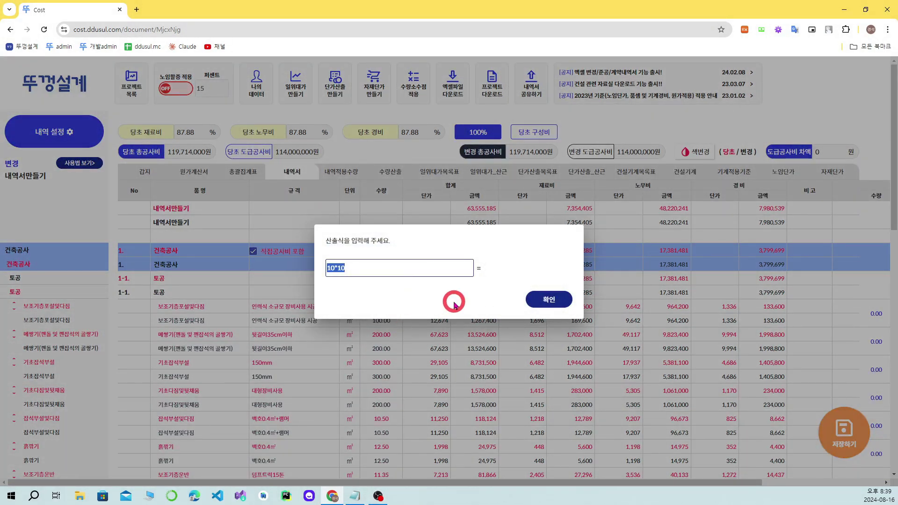
type("200")
key("Return")
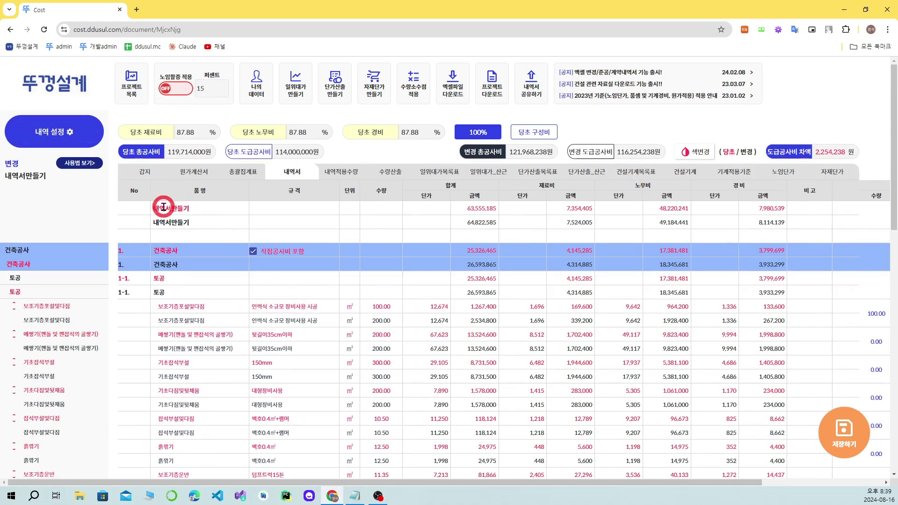
In the estimate settings, search the unit-cost items for 식재 and add 관목식재(군식) H=0.3m 미만 to 토공 under 건축공사
left_click(79, 140)
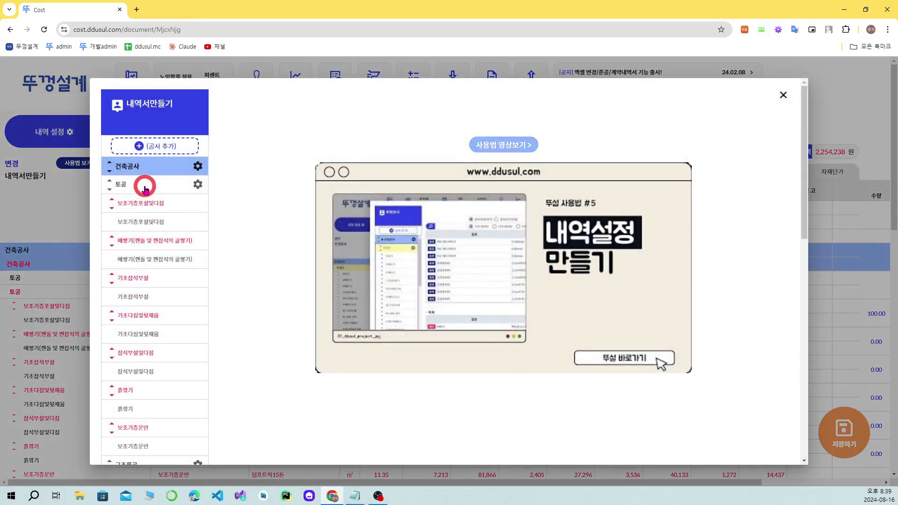
left_click(145, 187)
scroll(166, 262, "down", 3)
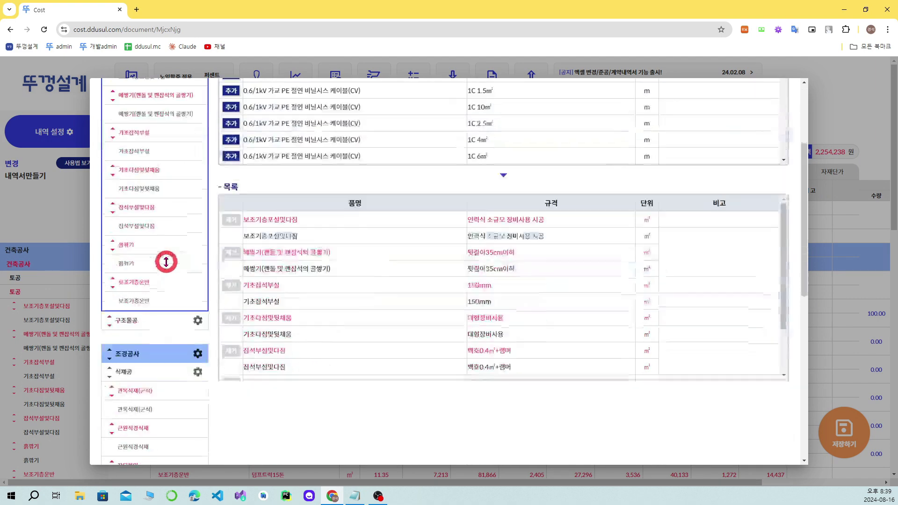
scroll(166, 261, "up", 2)
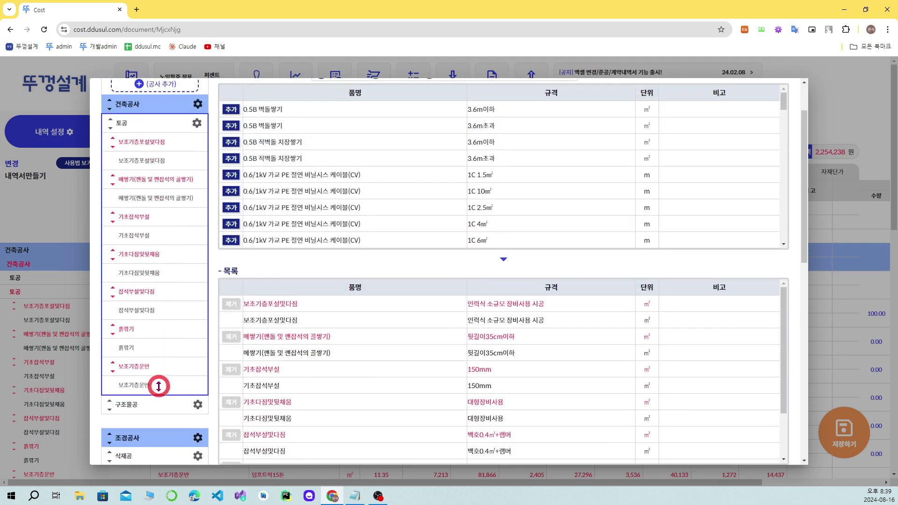
scroll(175, 311, "up", 2)
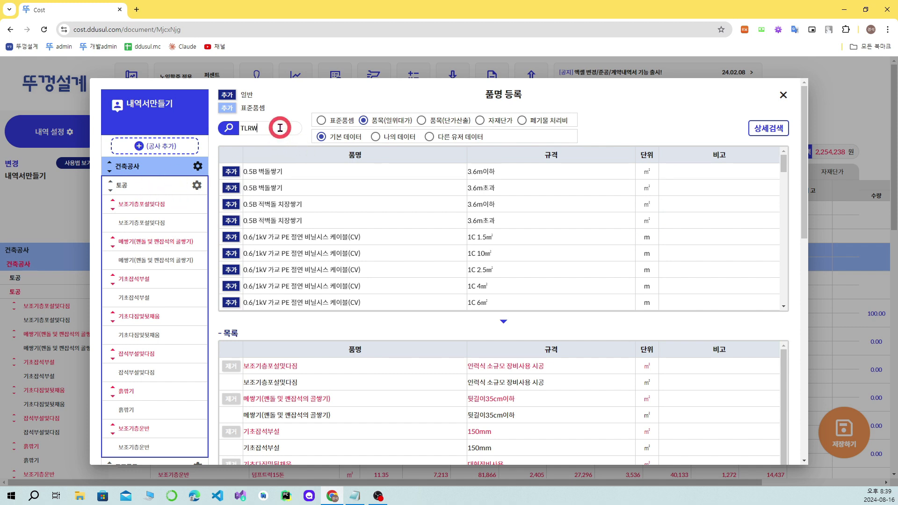
key("Return")
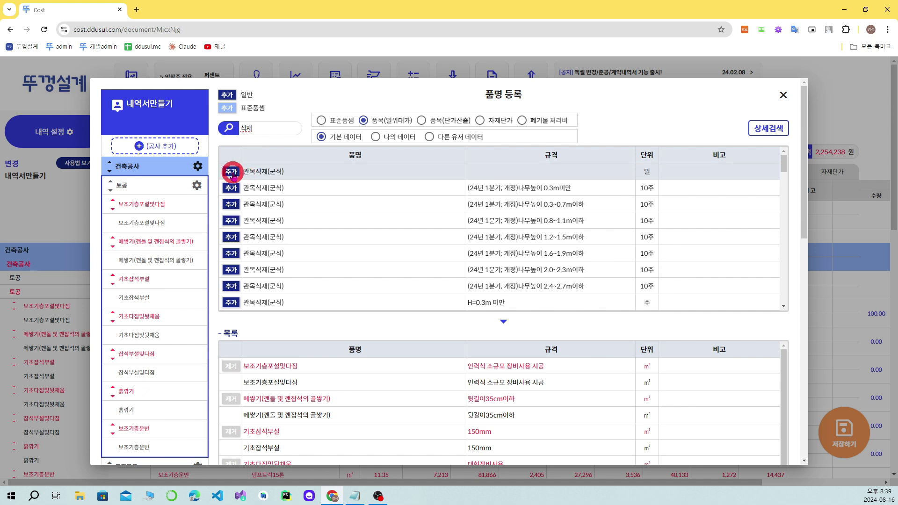
scroll(263, 236, "down", 1)
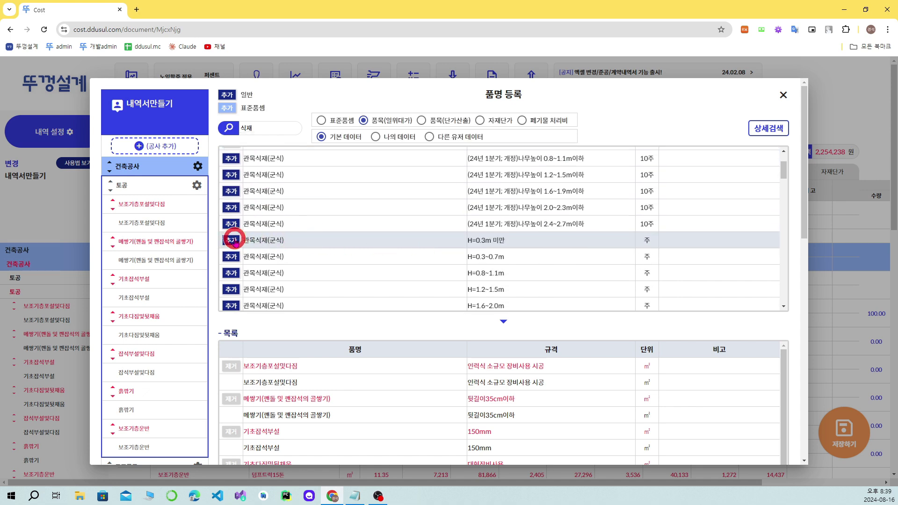
left_click(231, 240)
scroll(335, 387, "down", 6)
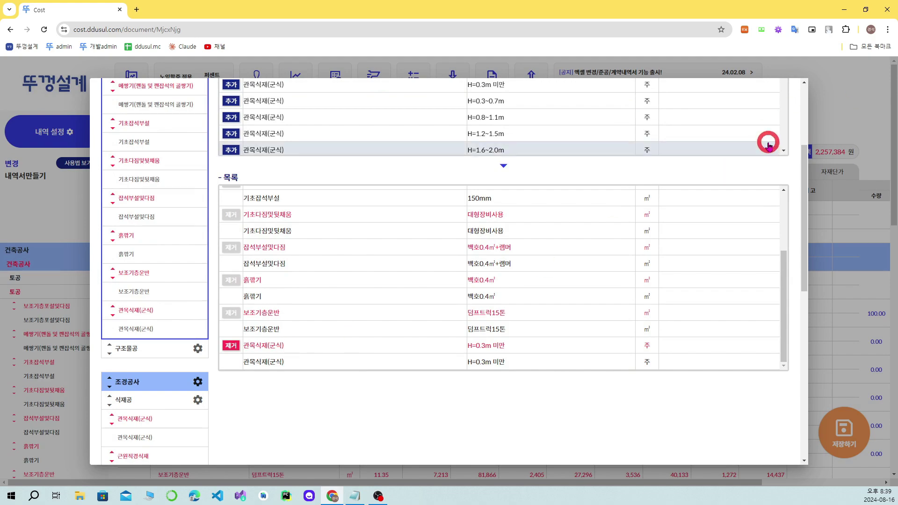
scroll(779, 121, "up", 5)
left_click(776, 87)
Set the changed (변경) quantity of the added 관목식재(군식) H=0.3m 미만 item to 30
scroll(326, 348, "down", 3)
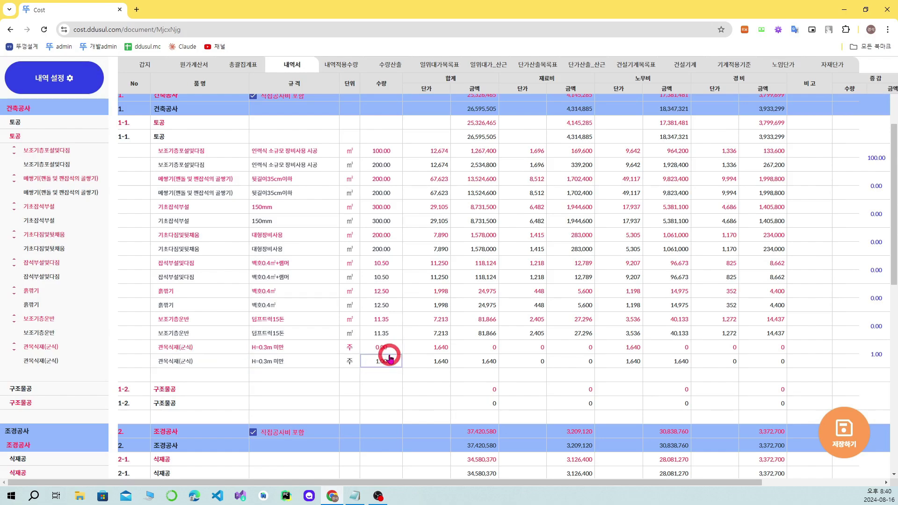
left_click(388, 359)
type("30")
key("Return")
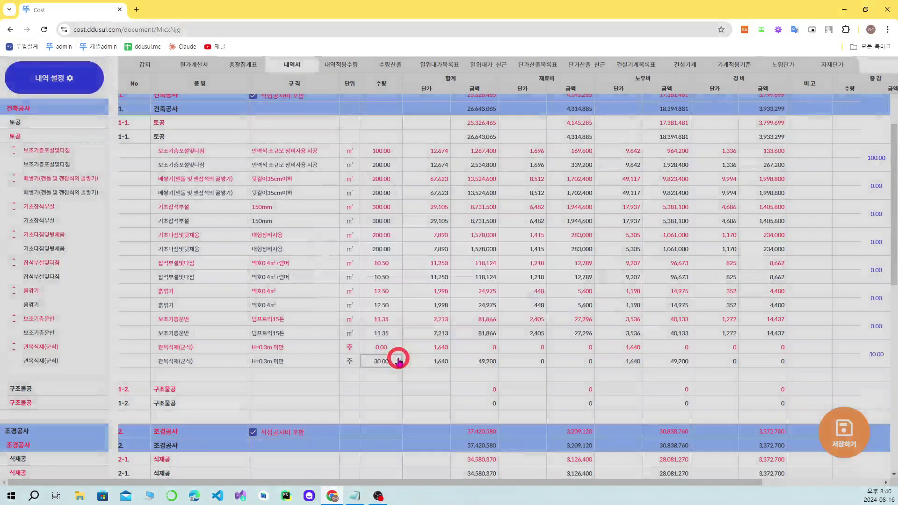
scroll(381, 359, "up", 3)
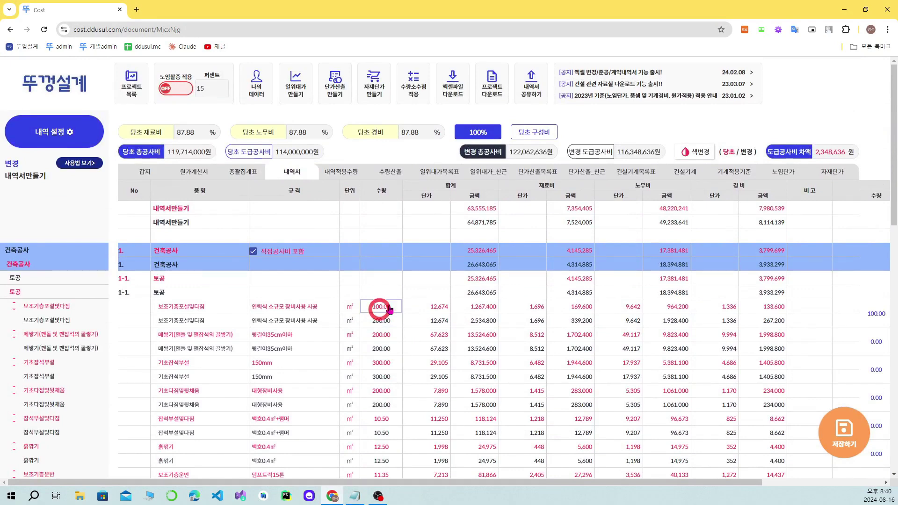
Download the change estimate as an Excel file, open it in Excel and enable editing
left_click(452, 82)
left_click(640, 305)
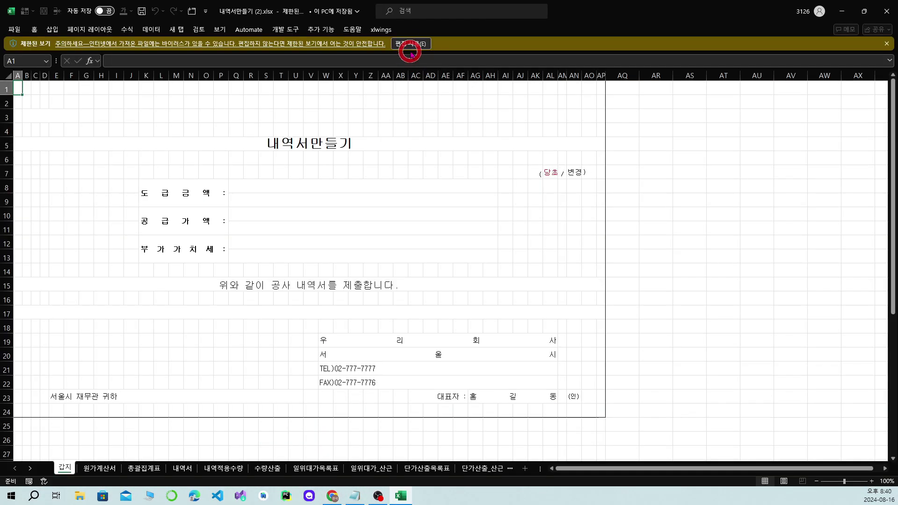
left_click(414, 46)
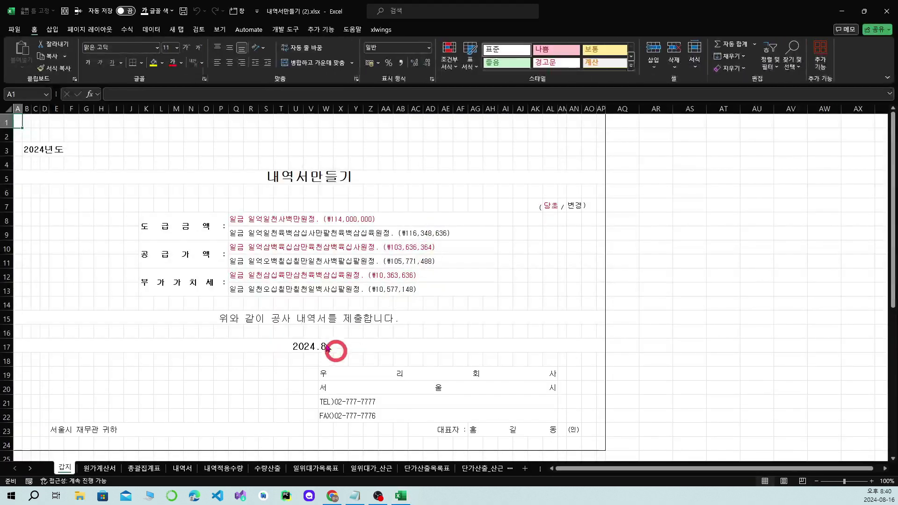
Examine the original and changed amounts on the 갑지 sheet and the 증감 column on the 원가계산서 sheet
left_click(287, 263)
left_click(105, 469)
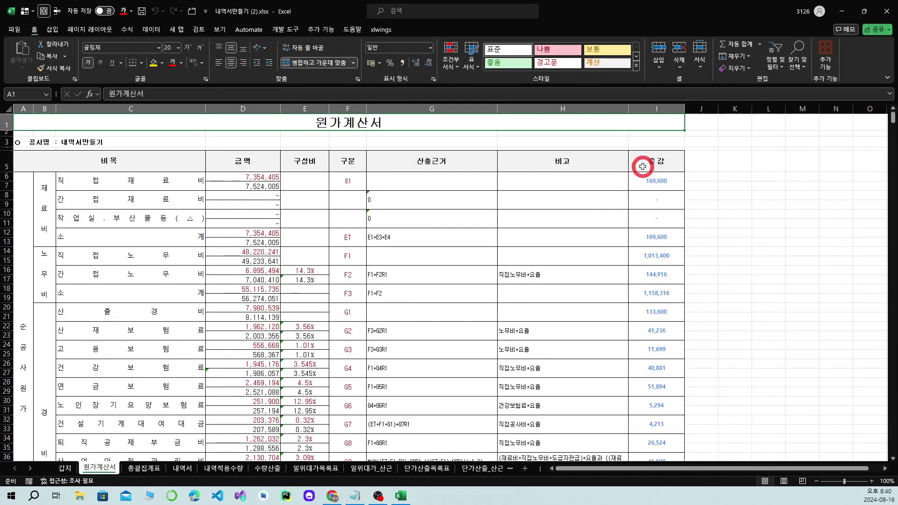
left_click_drag(643, 166, 655, 298)
left_click(653, 311)
scroll(611, 357, "down", 4)
scroll(601, 390, "up", 1)
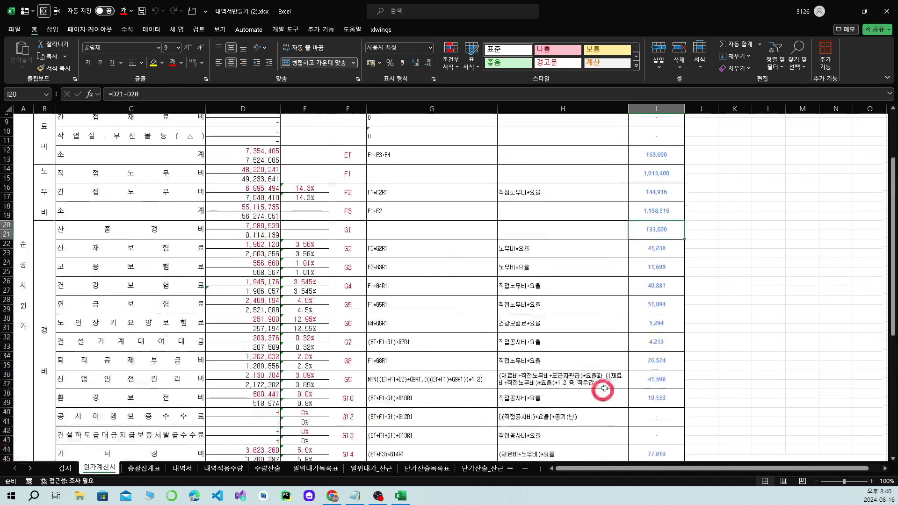
scroll(603, 388, "up", 3)
Review the workbook's remaining sheets from 총괄집계표 and 내역서 through 단가산출_산근, and return to the 원가계산서 sheet
left_click(145, 469)
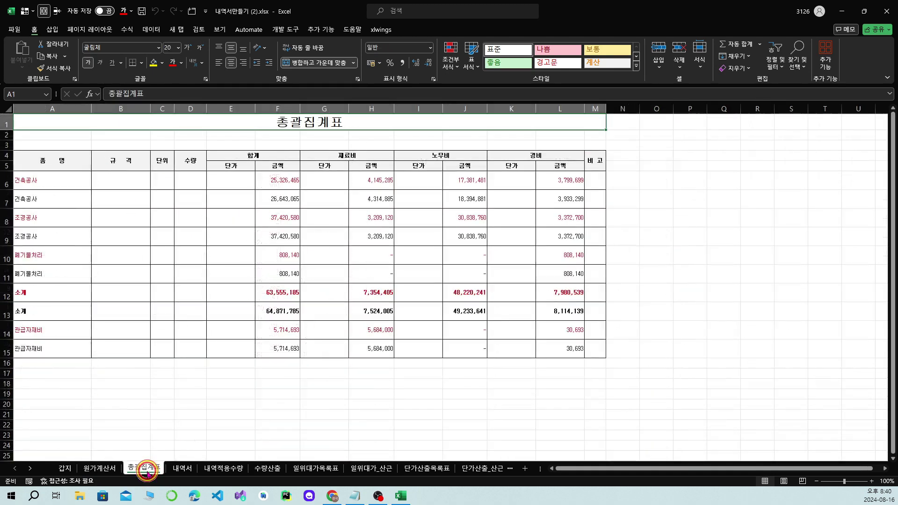
left_click(170, 469)
scroll(234, 416, "down", 5)
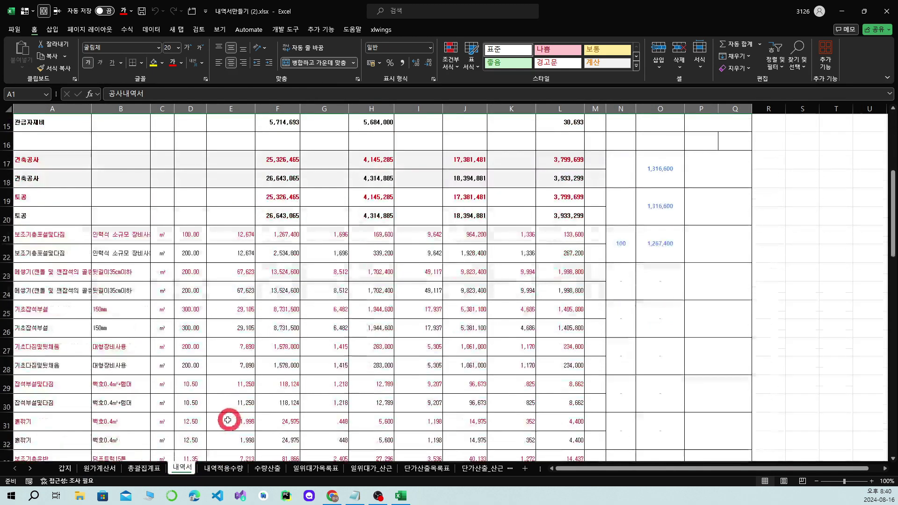
left_click(212, 468)
left_click(269, 468)
left_click(317, 469)
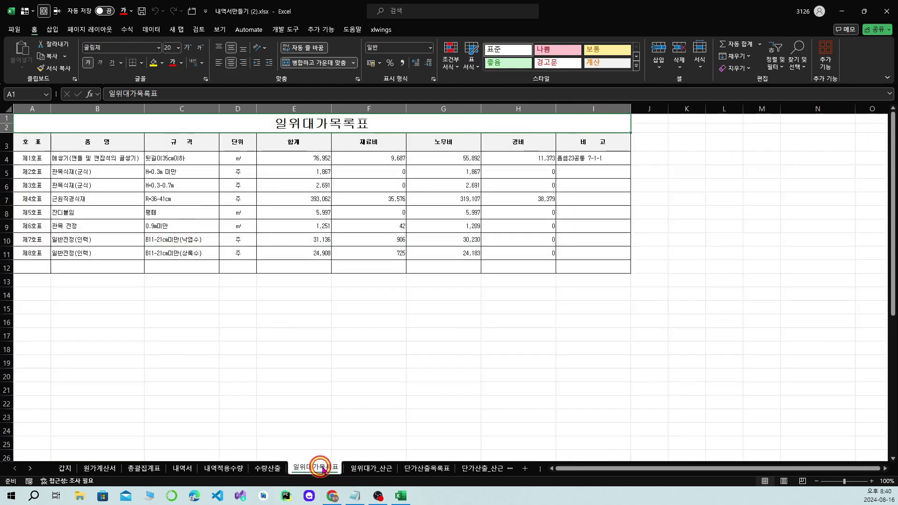
left_click(370, 468)
left_click(438, 468)
left_click(482, 468)
left_click(160, 468)
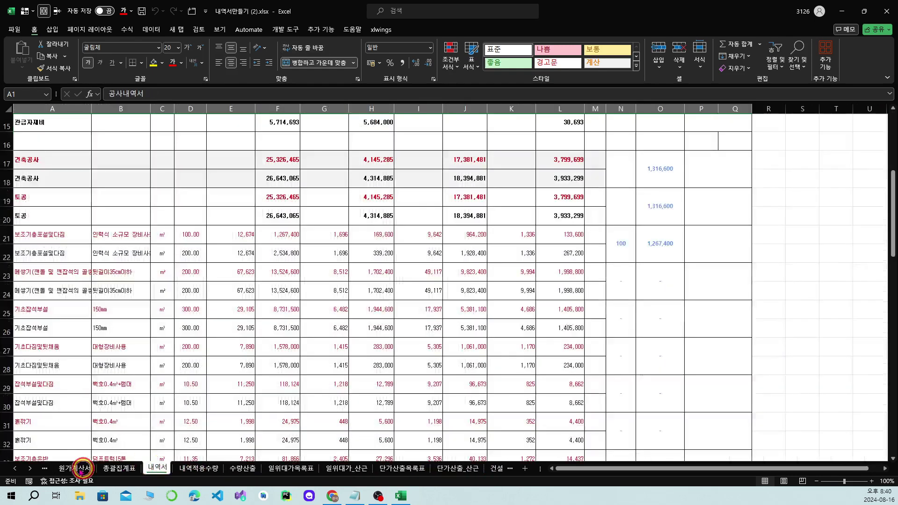
left_click(78, 468)
left_click(45, 469)
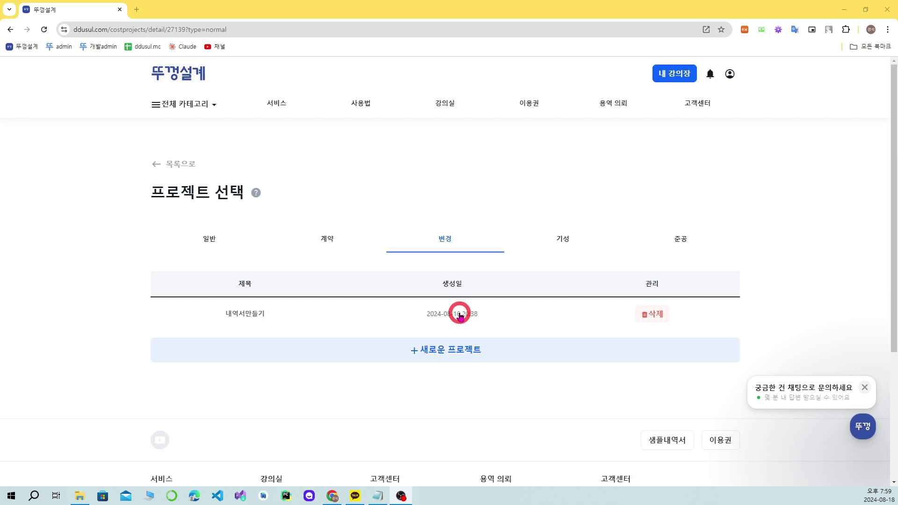
Create a new 계약 project based on the 변경 version 내역서만들기 2차
left_click(330, 241)
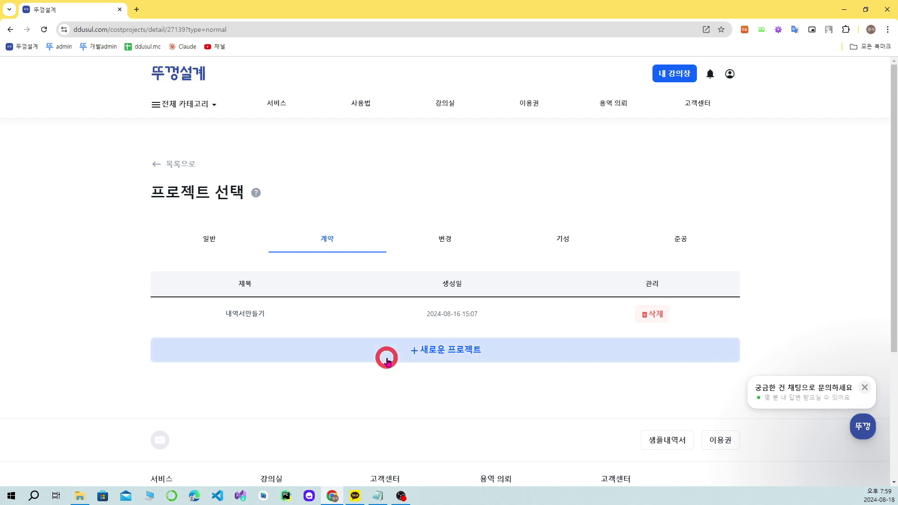
left_click(458, 359)
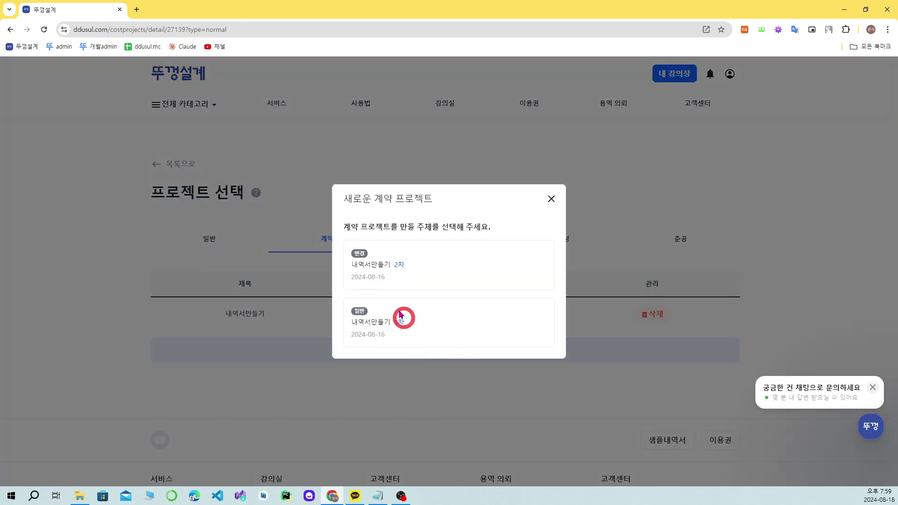
left_click(367, 260)
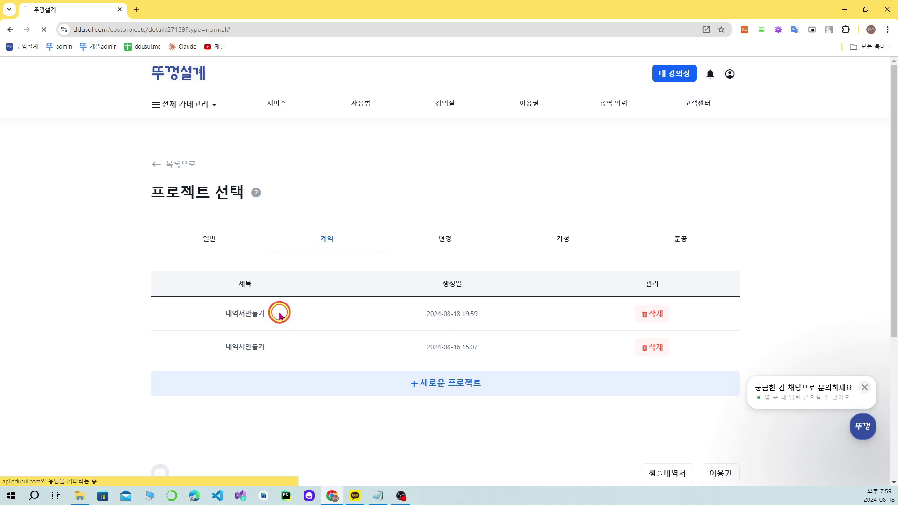
Open the newest 계약 estimate and examine its item list down to the 관급 자재비 section
left_click(301, 322)
scroll(261, 301, "down", 5)
scroll(234, 393, "down", 3)
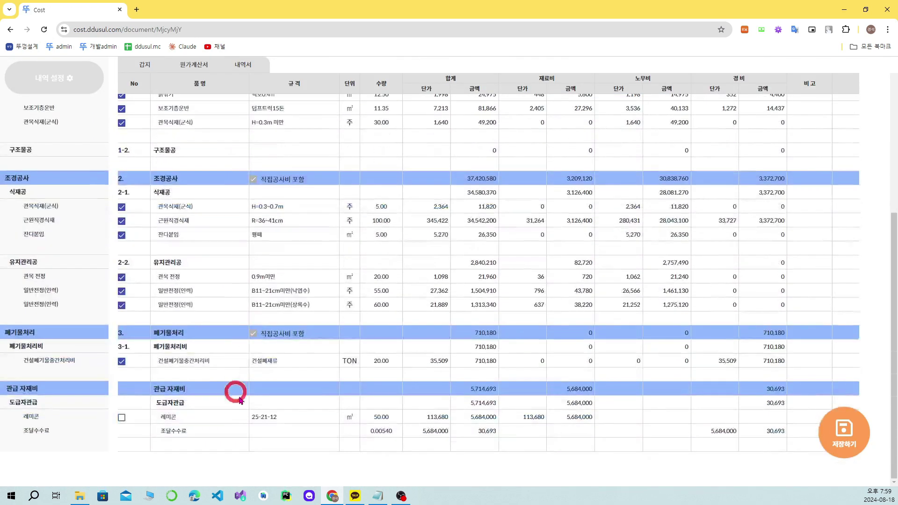
scroll(266, 368, "up", 8)
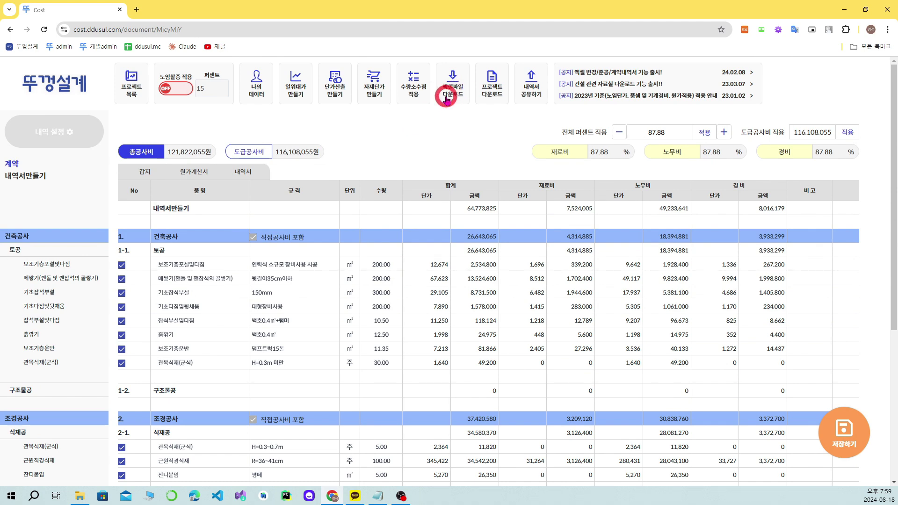
Return to the project list and create a new 기성 project based on the 계약 version 내역서만들기 2차
left_click(136, 80)
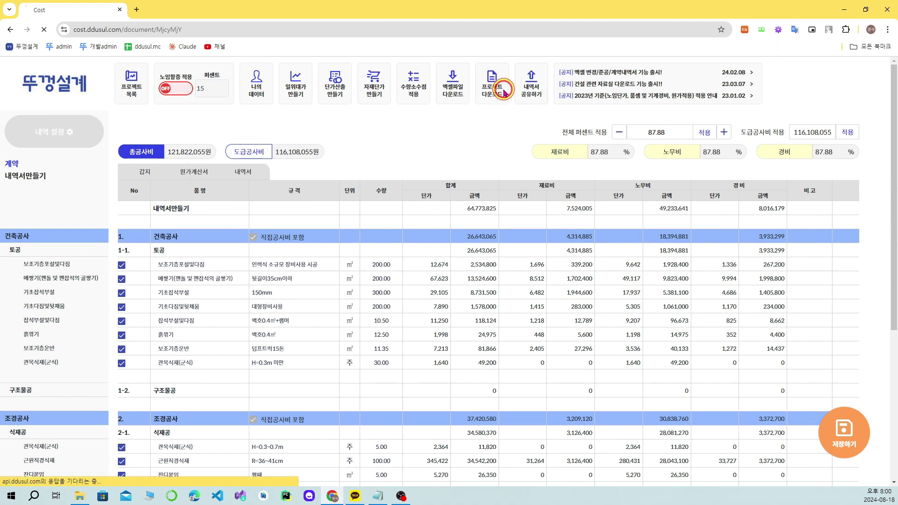
left_click(365, 305)
left_click(553, 243)
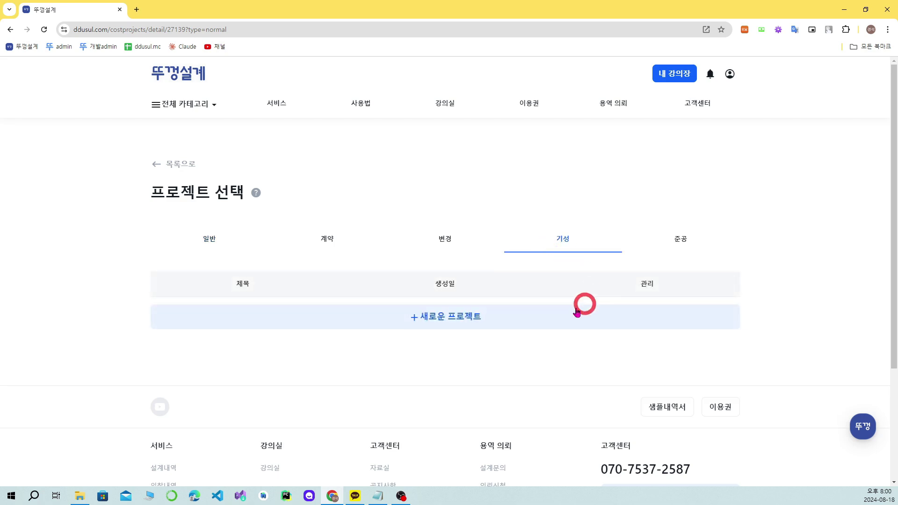
left_click(431, 317)
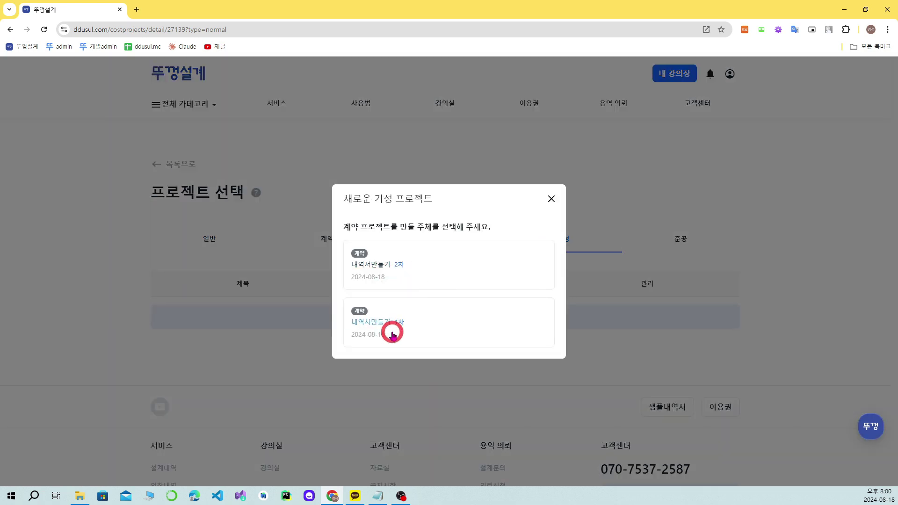
left_click(402, 277)
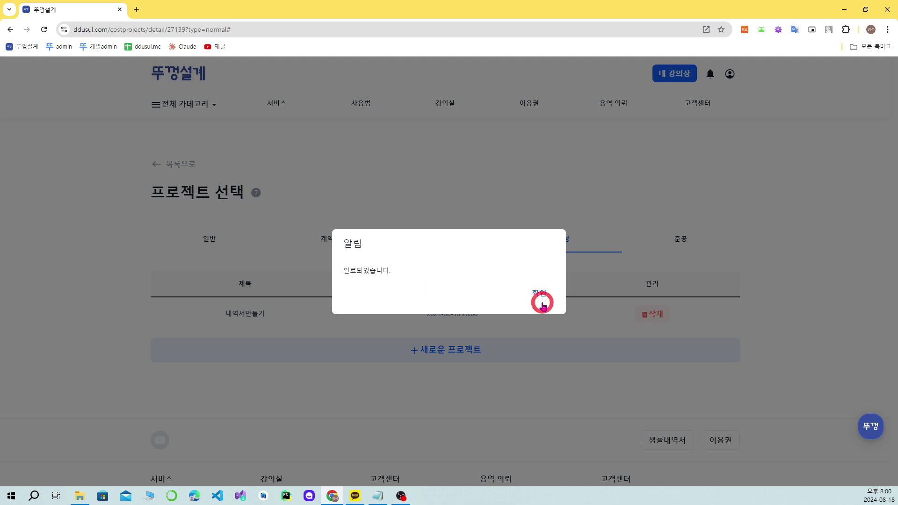
left_click(541, 294)
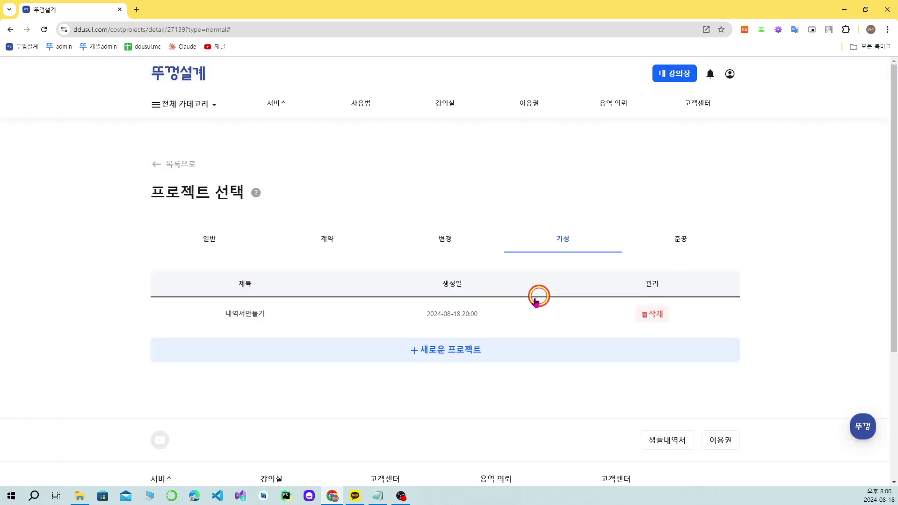
Open the new 기성 estimate and set the 금회 quantity of 보조기층포설및다짐 to 100
left_click(290, 324)
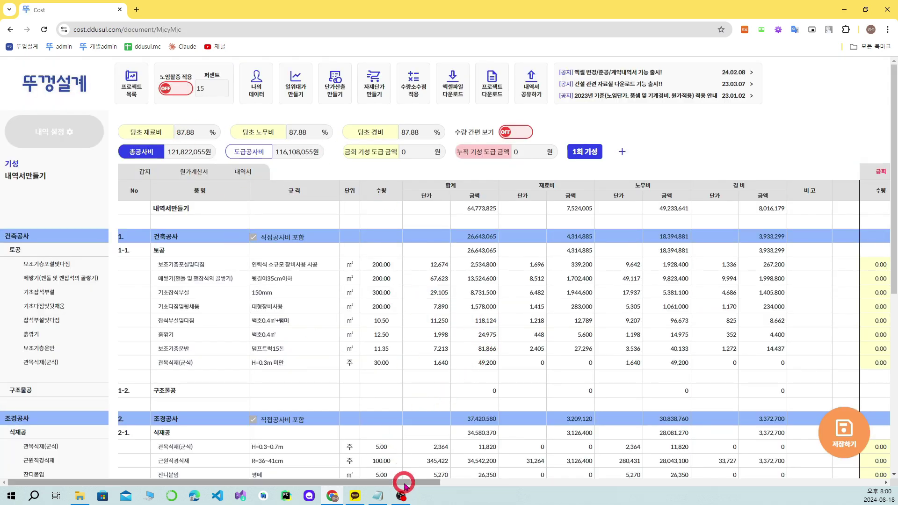
left_click_drag(405, 484, 523, 468)
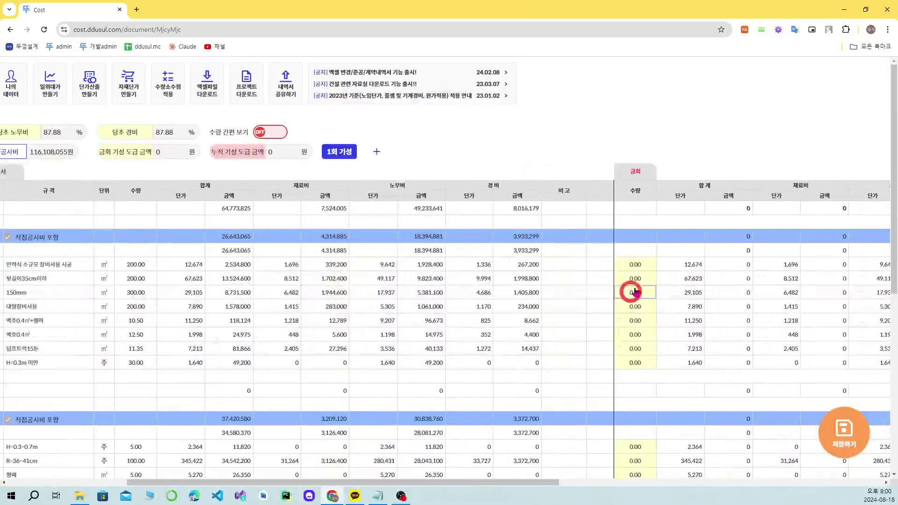
double_click(634, 291)
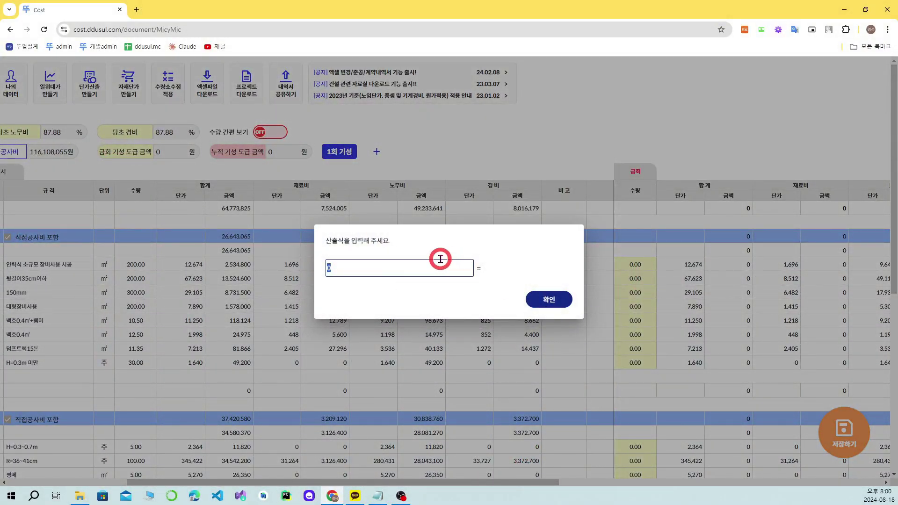
type("100")
key("Return")
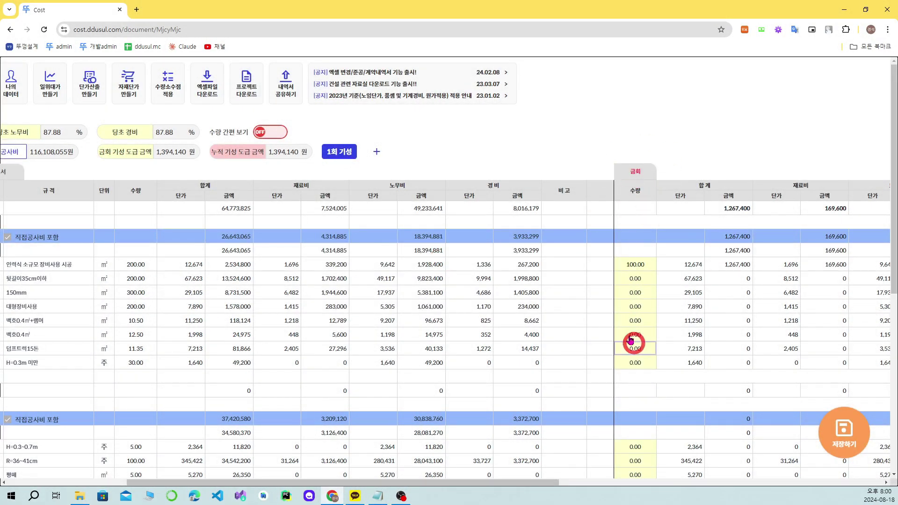
Set the 금회 quantity of 잡석부설및다짐 to 200 and of 일반전정(인력) B11~21cm미만(낙엽수) to 300
double_click(648, 313)
type("200")
key("Return")
scroll(646, 314, "down", 5)
double_click(640, 311)
type("300")
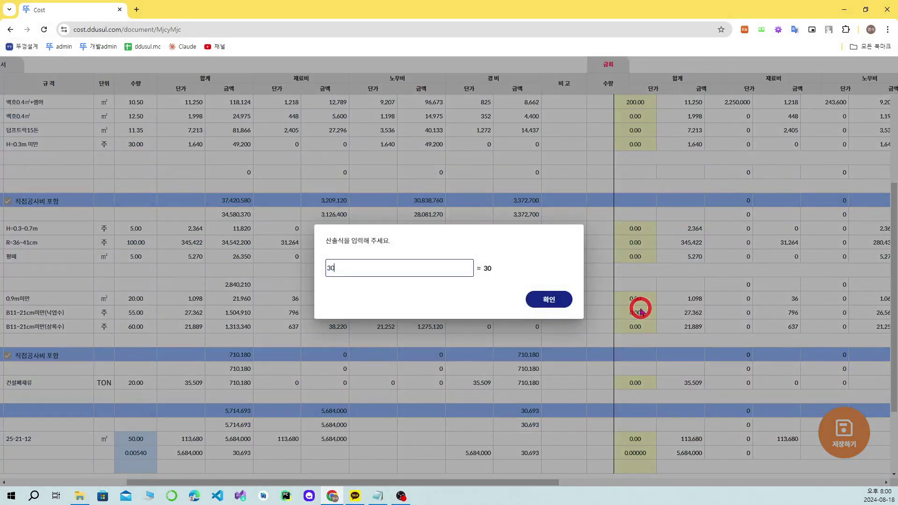
key("Return")
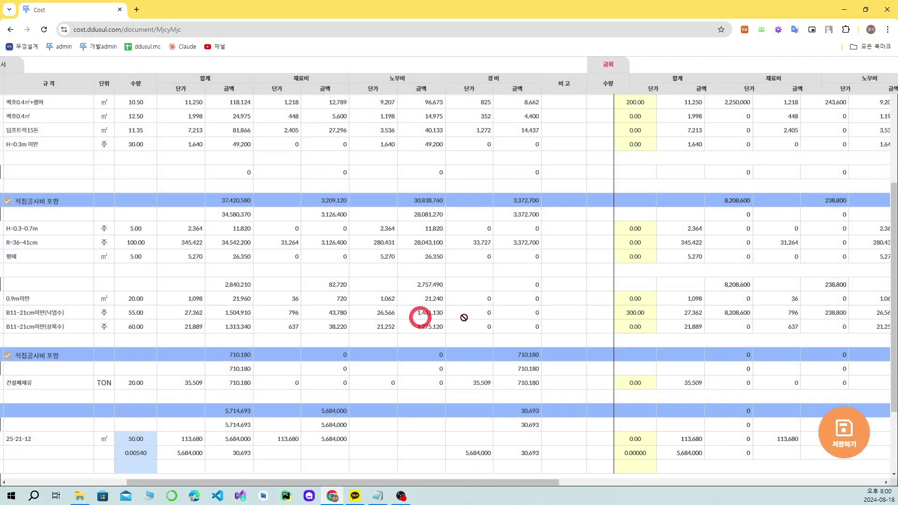
Set the 금회 quantity of 일반전정(인력) B11~21cm미만(낙엽수) to 54 and of 잡석부설및다짐 to 5
double_click(637, 313)
type("54")
key("Return")
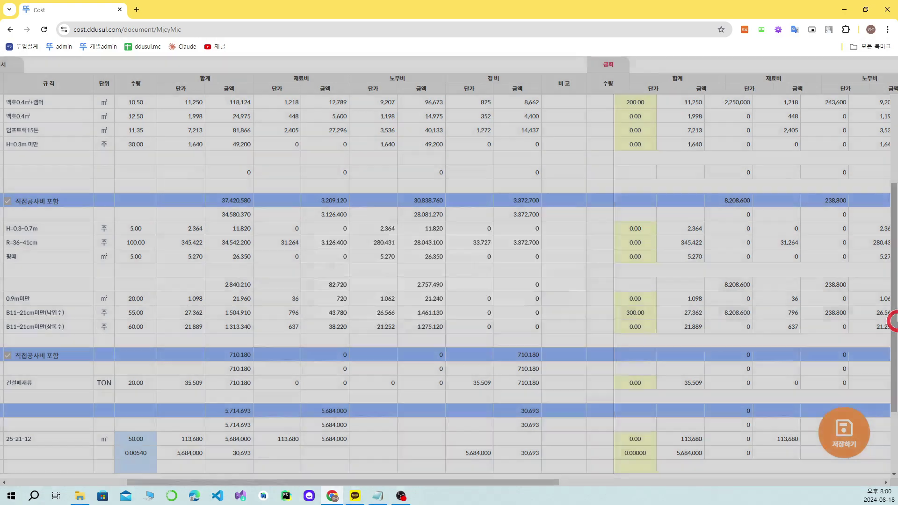
scroll(674, 211, "up", 3)
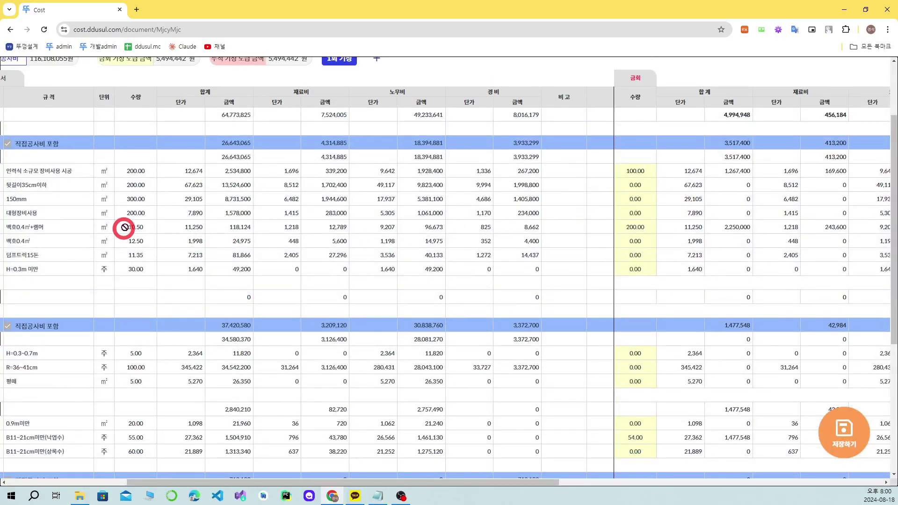
double_click(637, 227)
key("Escape")
key("Return")
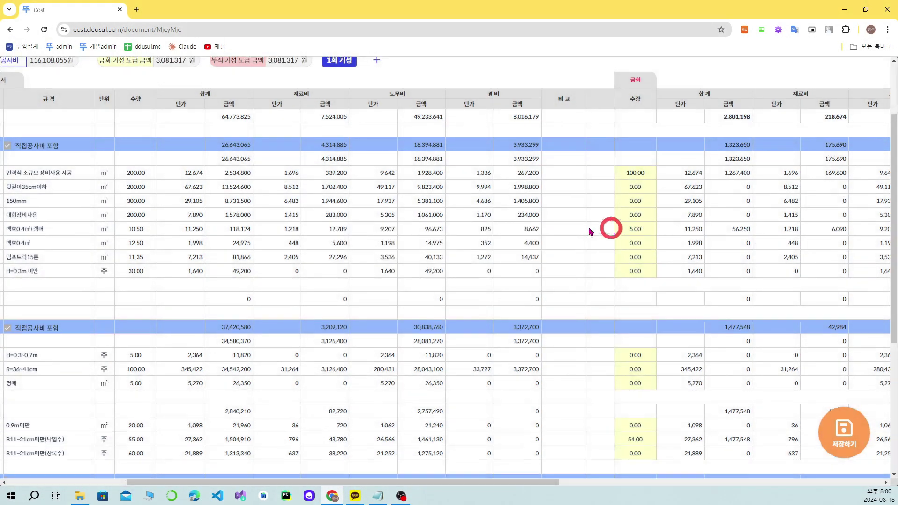
In the 원가계산서, zero the 기성 amounts of the expense items from 산재보험료 through 건설하도급대금지급보증서발급수수료
scroll(607, 227, "up", 2)
scroll(608, 234, "up", 1)
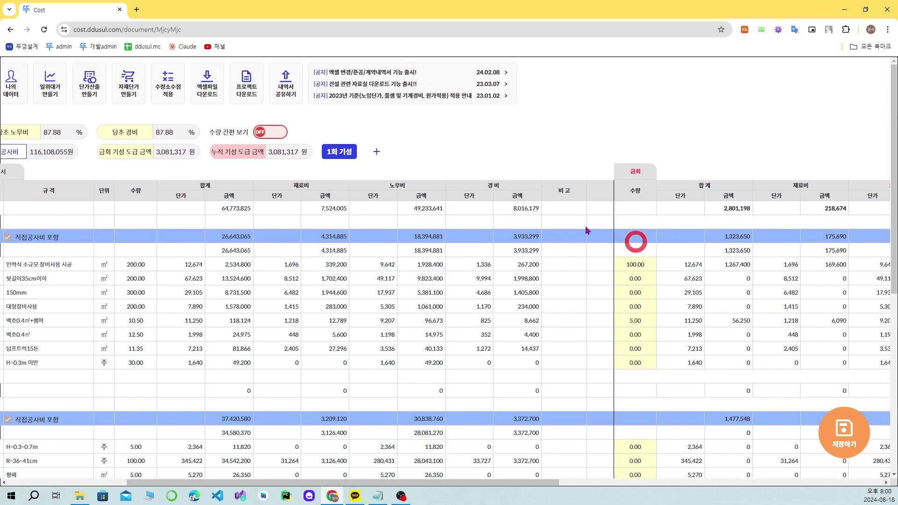
scroll(101, 179, "left", 7)
left_click(194, 174)
scroll(384, 306, "down", 5)
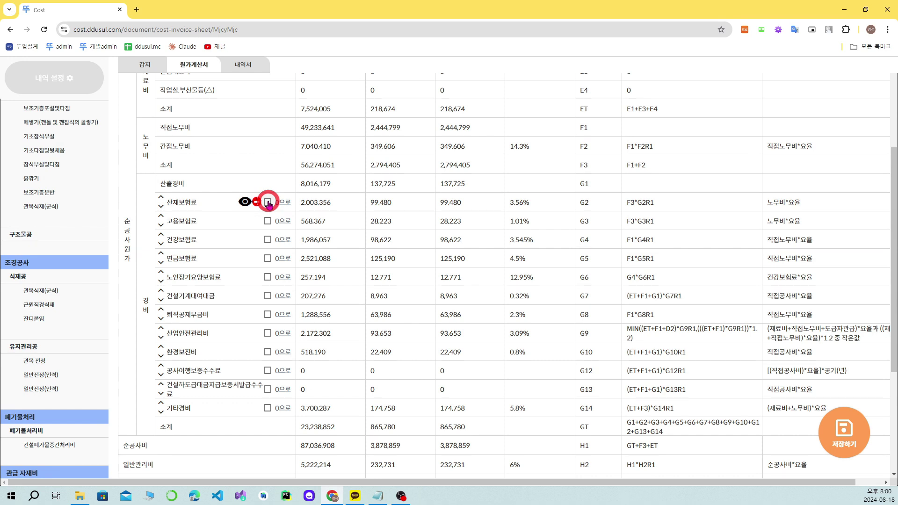
left_click(268, 202)
left_click(267, 221)
left_click(268, 239)
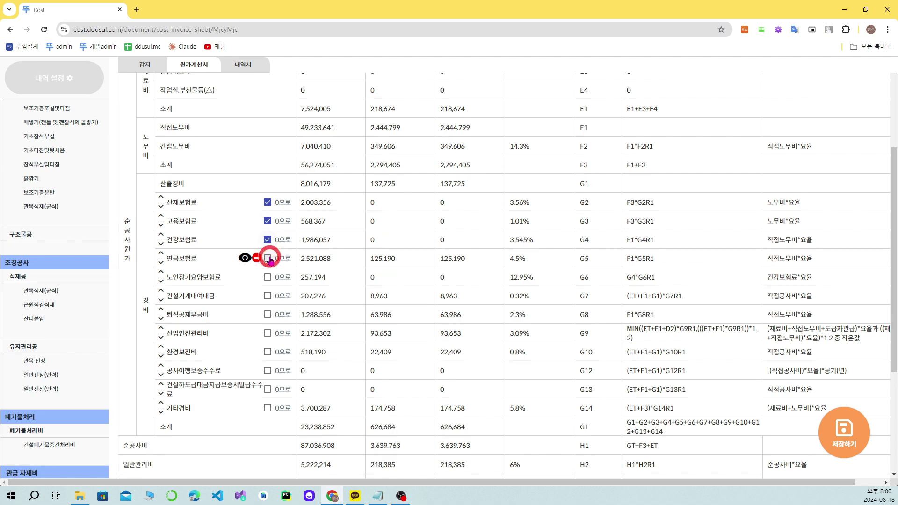
left_click(267, 258)
left_click(267, 276)
left_click(268, 296)
left_click(267, 314)
left_click(267, 333)
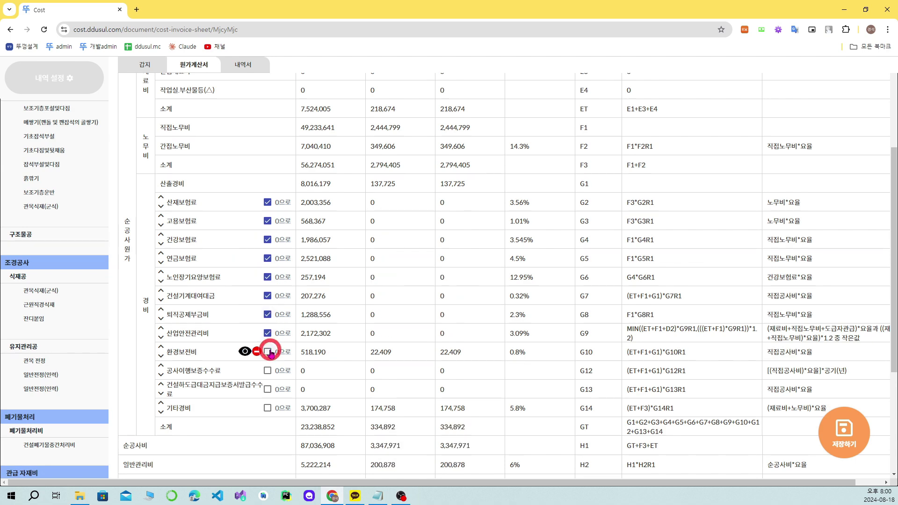
left_click(267, 352)
left_click(268, 370)
left_click(268, 389)
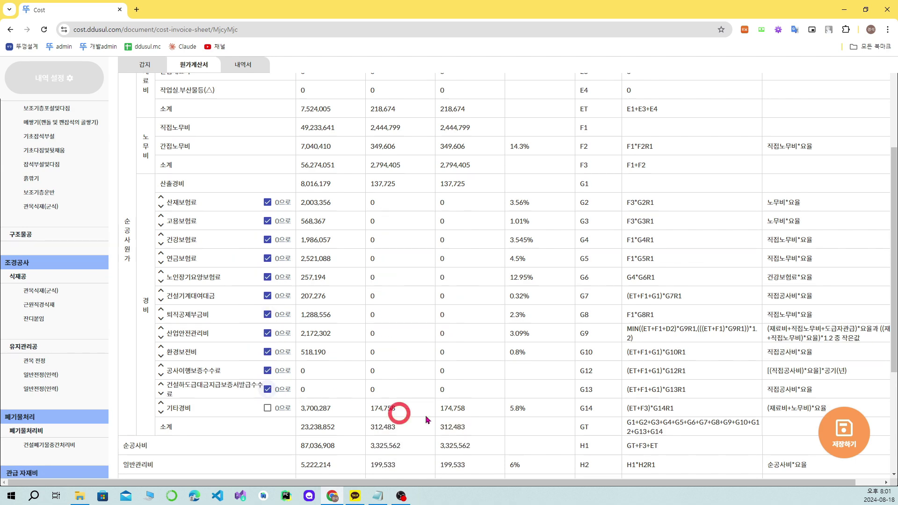
Download the 기성 estimate as an Excel file, open it in Excel and enable editing
scroll(476, 372, "down", 6)
scroll(611, 374, "up", 10)
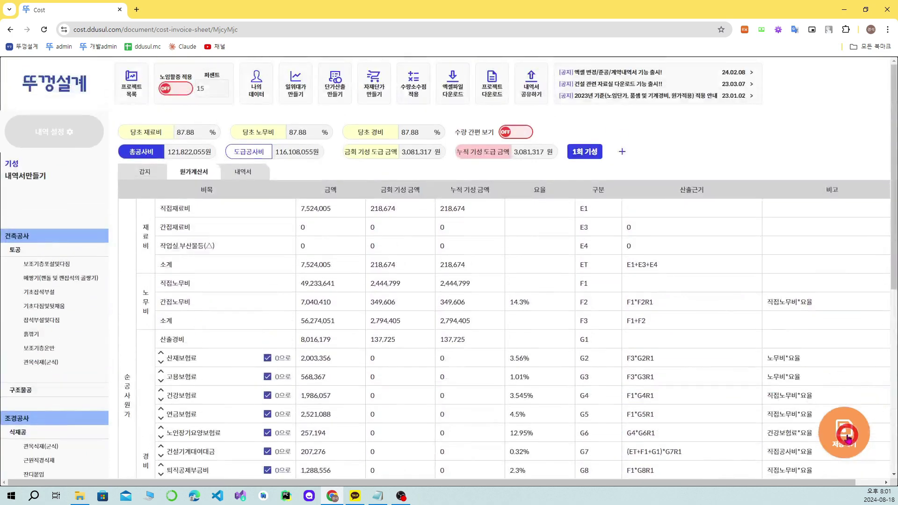
left_click(451, 80)
left_click(642, 302)
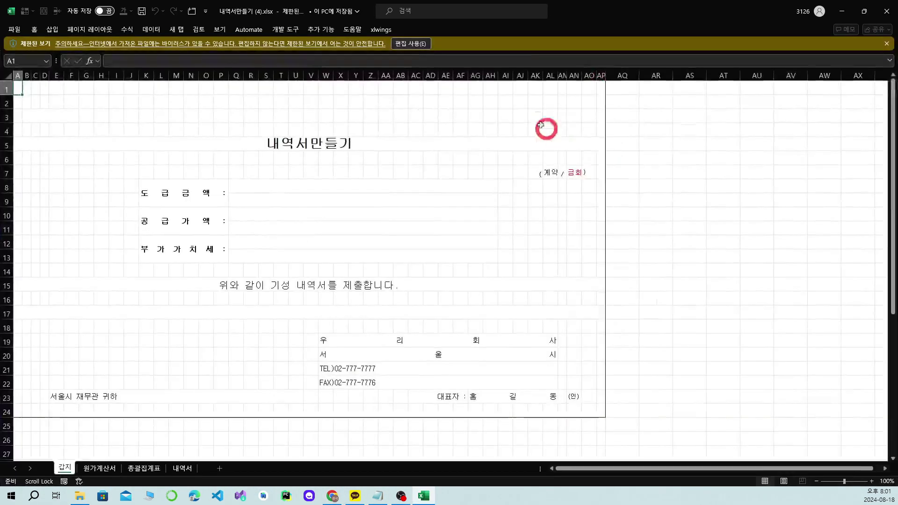
left_click(419, 43)
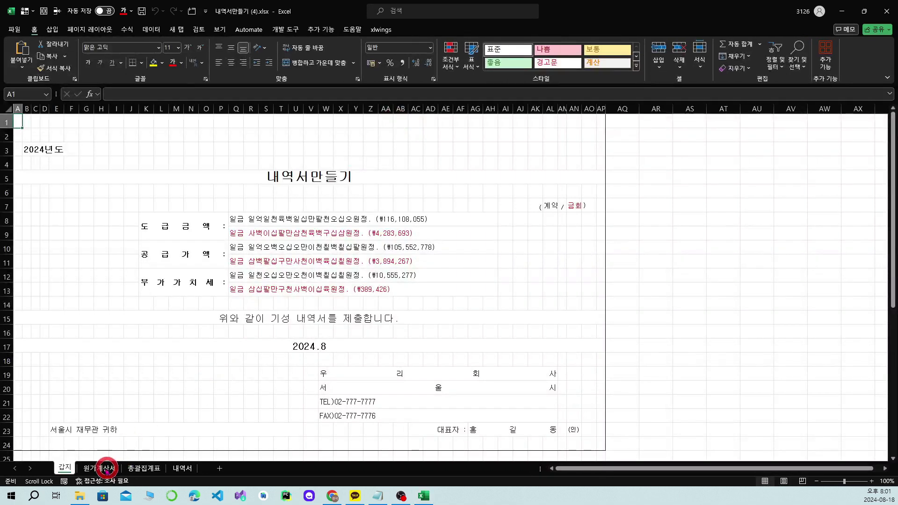
Examine the contract and 금회 amounts on the 갑지 sheet and the 금회 and 누적 기성 columns on the 원가계산서 sheet
left_click(101, 468)
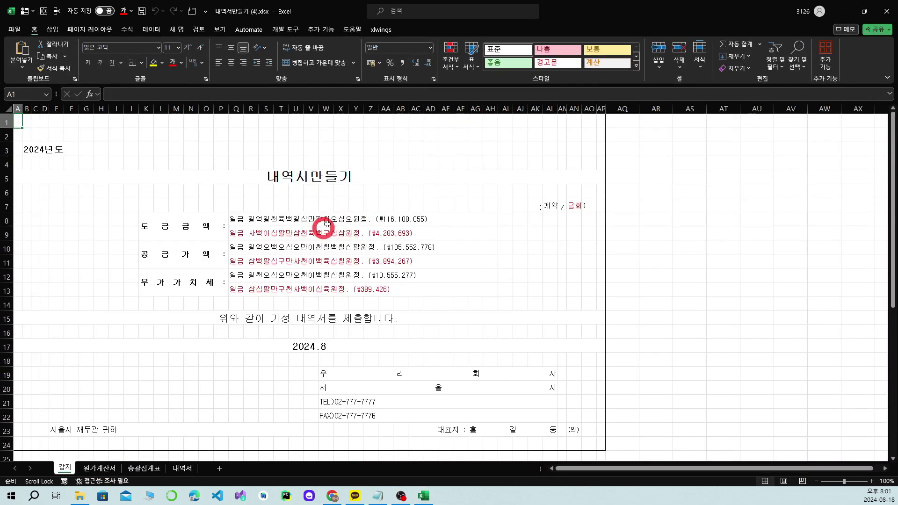
left_click(107, 470)
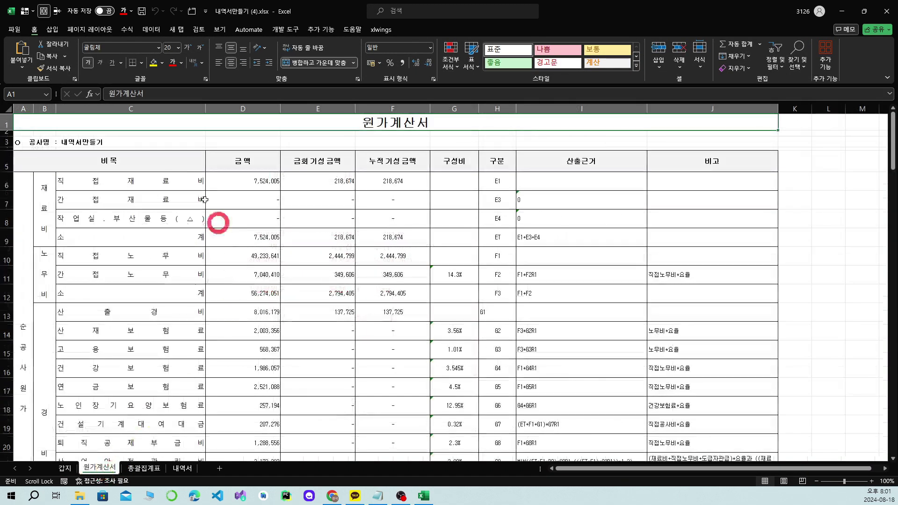
scroll(233, 234, "down", 2)
scroll(261, 262, "up", 3)
scroll(196, 409, "down", 8)
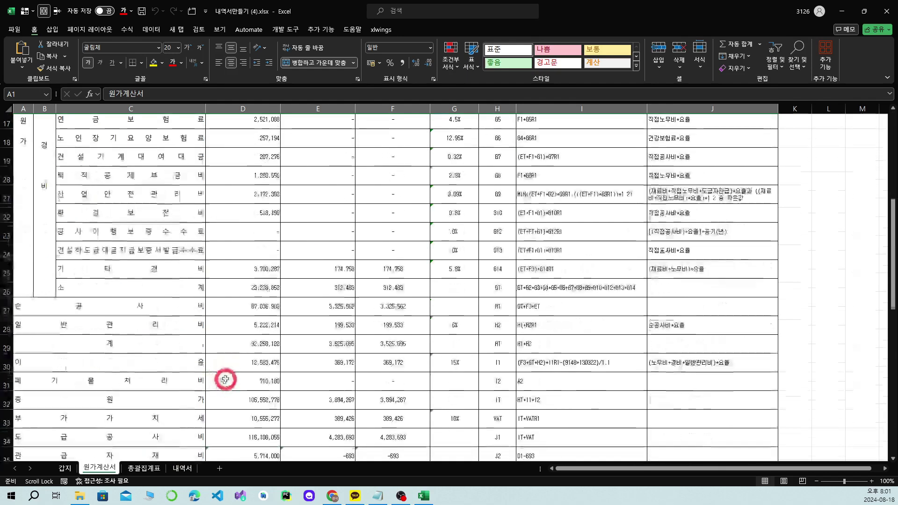
scroll(236, 394, "up", 8)
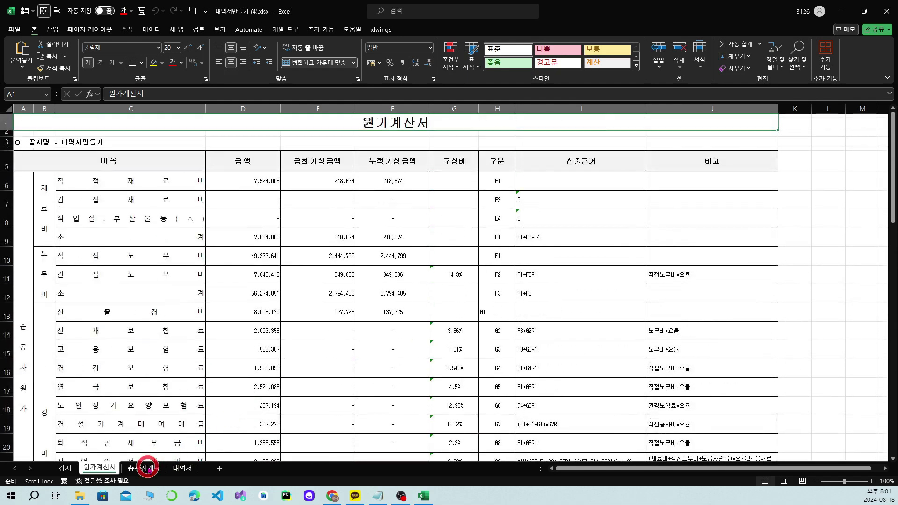
On the 내역서 sheet, hide the 재료비, 노무비 and 경비 columns (G:L, Q:V and Z:AE) of all three amount blocks
left_click(182, 468)
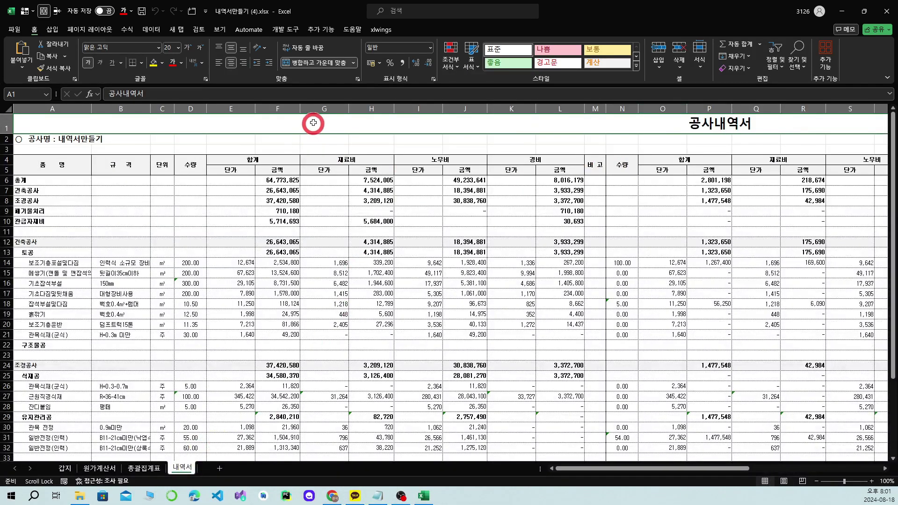
left_click_drag(318, 109, 567, 110)
right_click(570, 111)
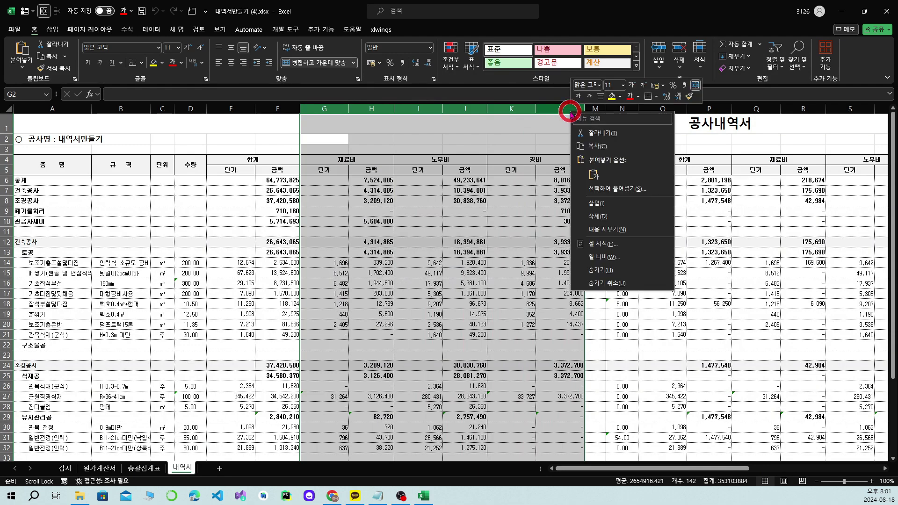
key("h")
left_click_drag(473, 108, 696, 109)
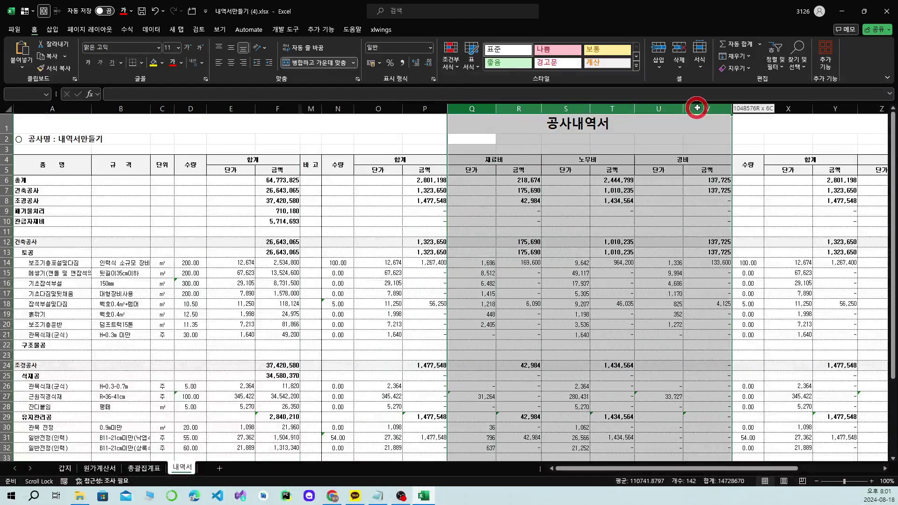
right_click(697, 109)
key("h")
left_click_drag(601, 109, 800, 113)
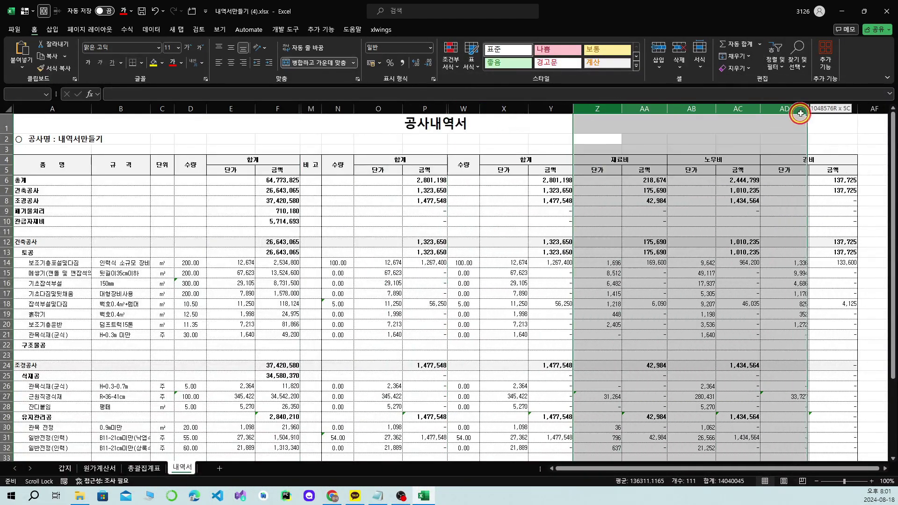
right_click(800, 113)
key("h")
Compare the remaining 수량 and 합계 columns of the three amount blocks and close the workbook
left_click(526, 140)
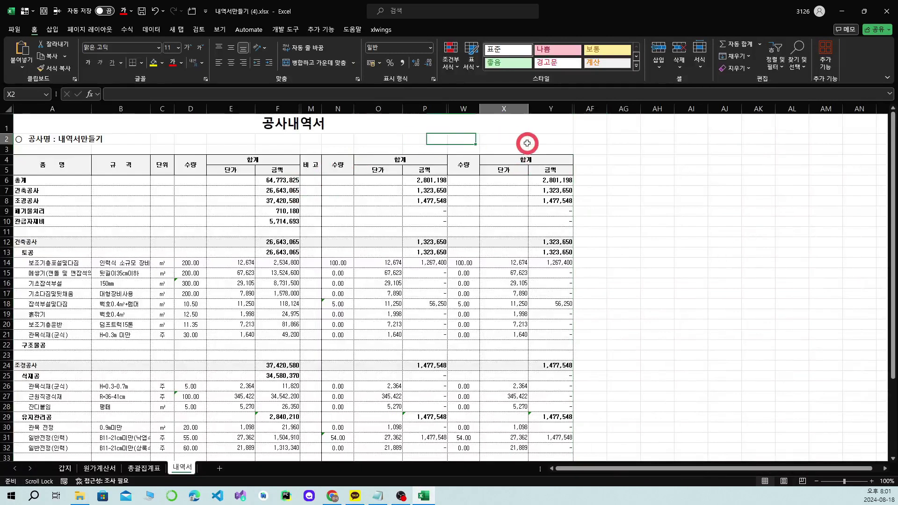
left_click_drag(364, 140, 441, 149)
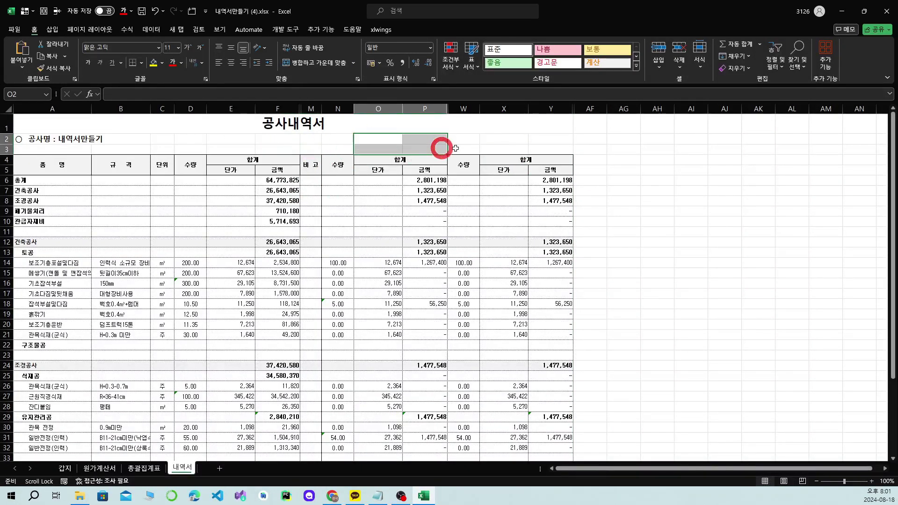
left_click_drag(187, 139, 612, 148)
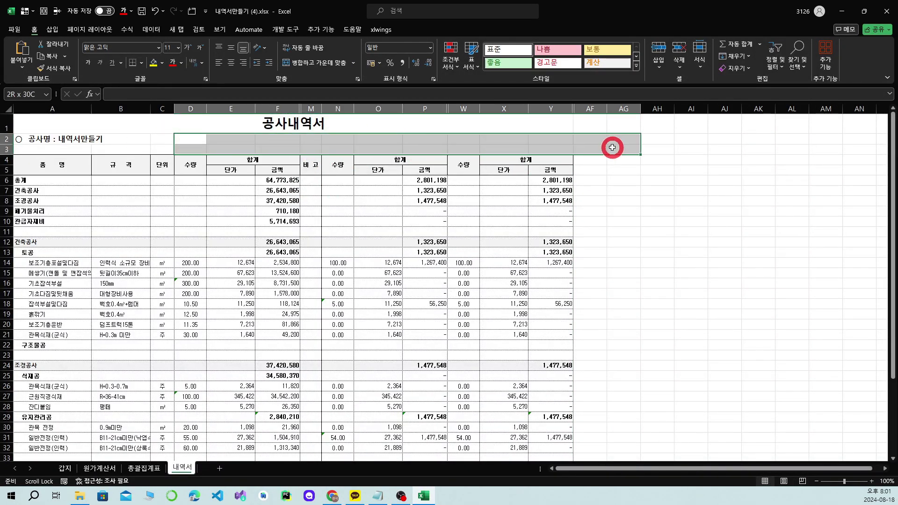
left_click(691, 221)
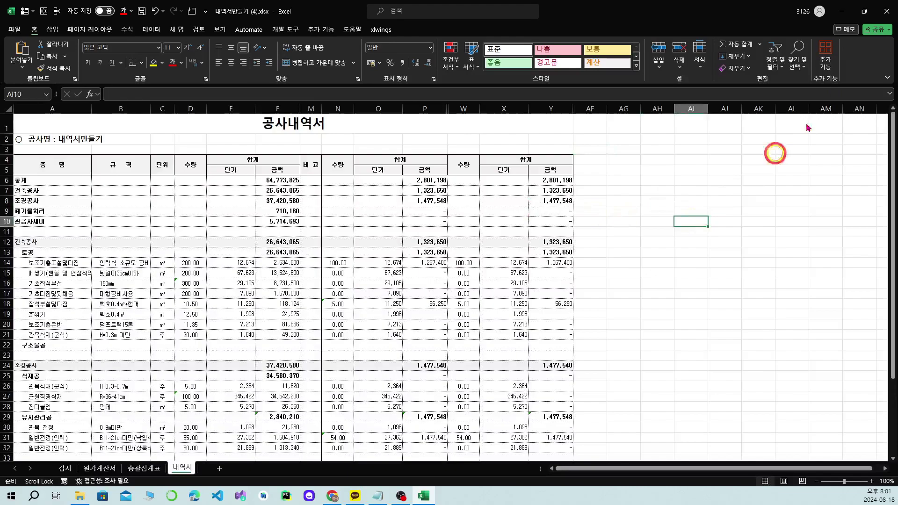
left_click(887, 7)
left_click(465, 257)
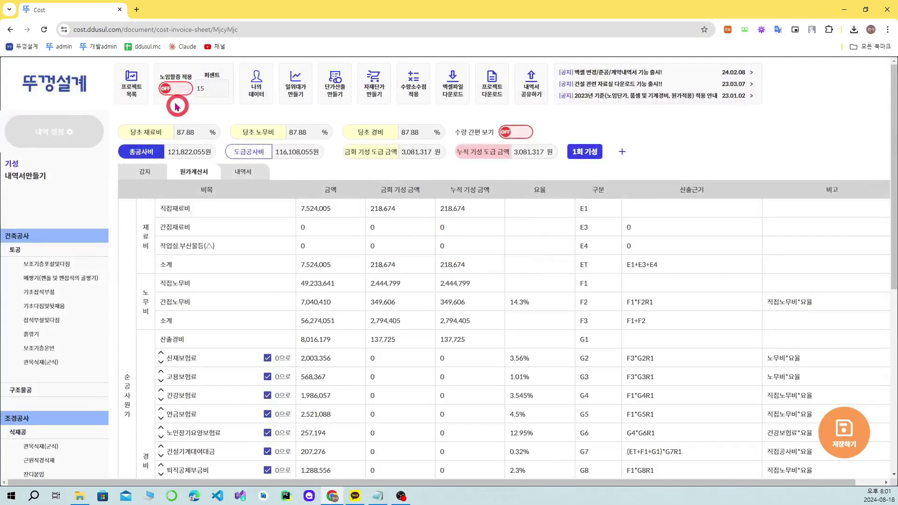
From the project list, create a new 준공 project based on the 2차 계약 of 내역서만들기 and open it
left_click(132, 86)
left_click(264, 367)
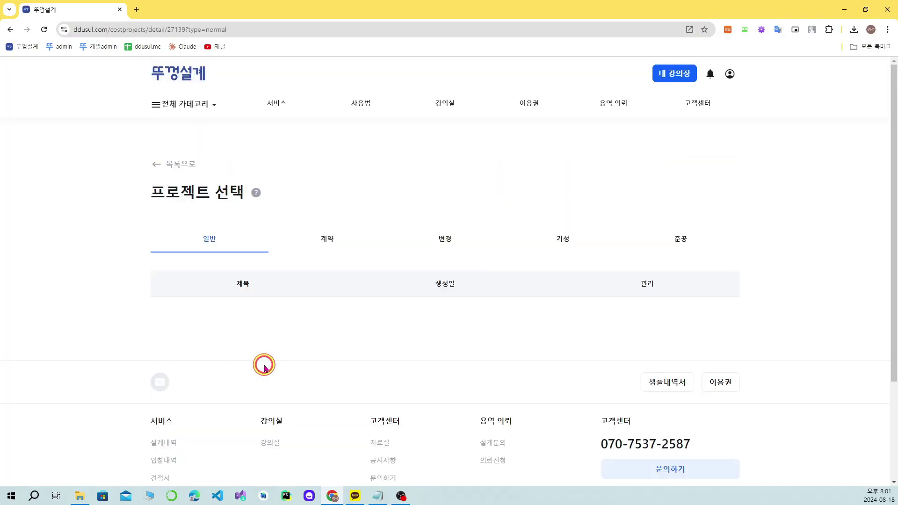
left_click(684, 241)
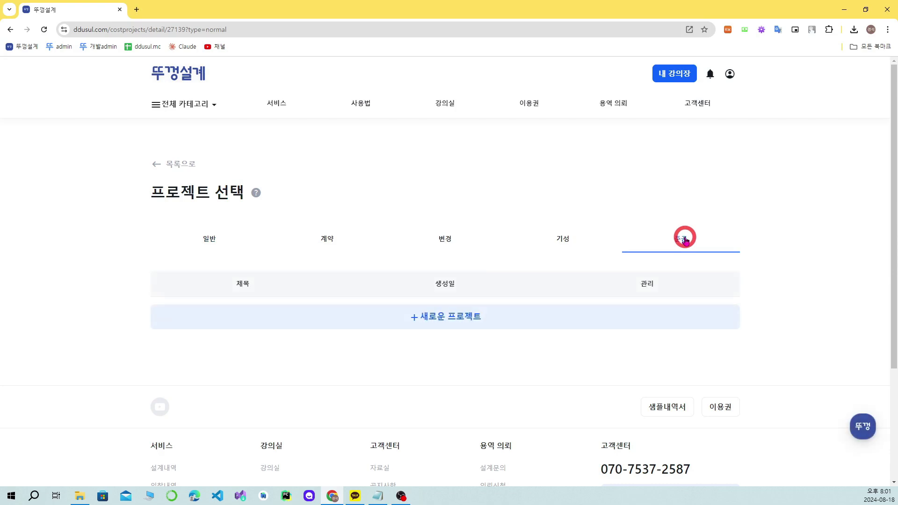
left_click(462, 320)
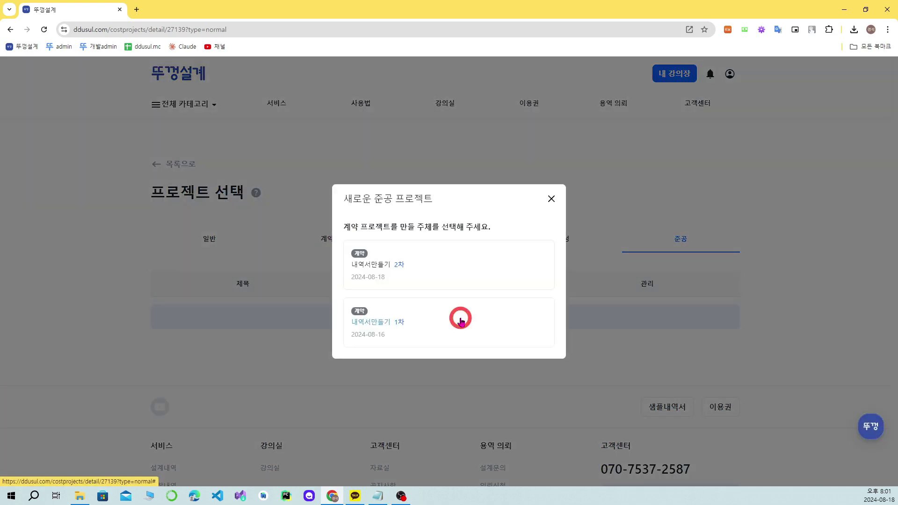
left_click(387, 261)
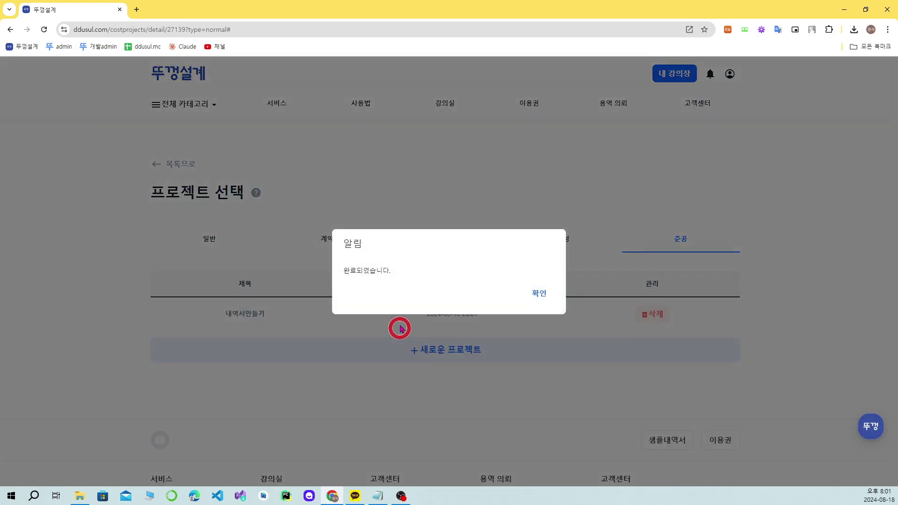
left_click(536, 295)
left_click(256, 314)
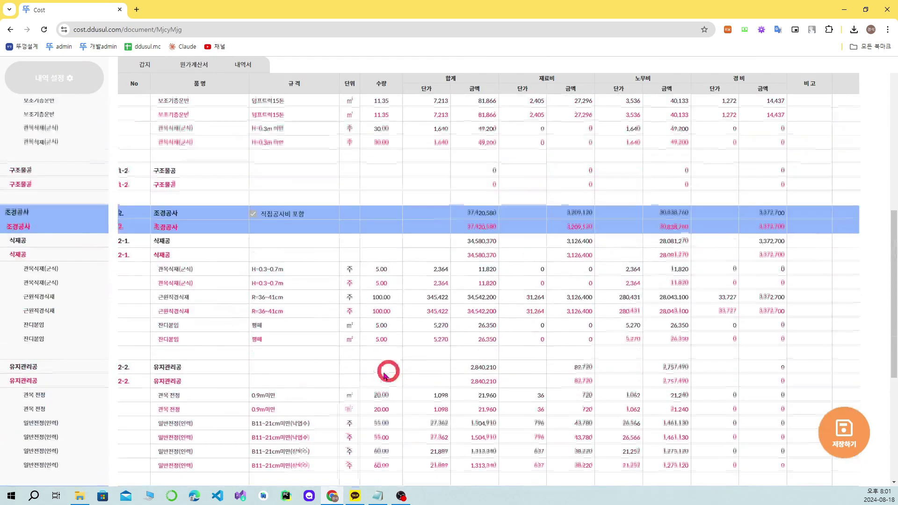
In the 준공 원가계산서, set the 준공 amount of 건강보험료 to 0
scroll(387, 367, "up", 5)
left_click(194, 172)
scroll(334, 280, "down", 4)
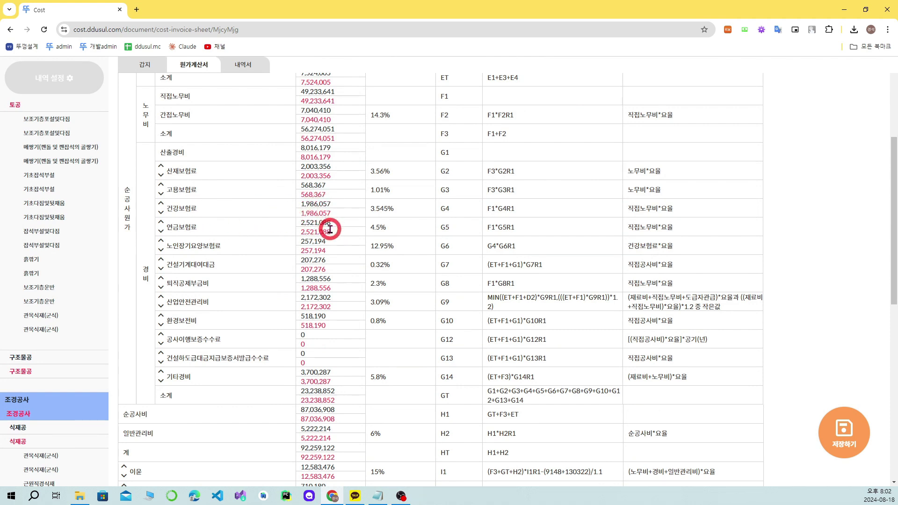
left_click(374, 234)
left_click(502, 229)
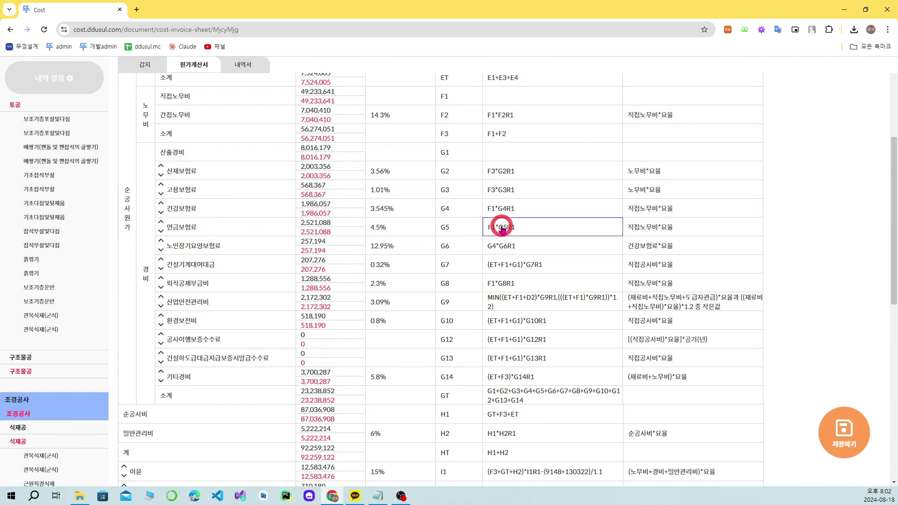
left_click(303, 232)
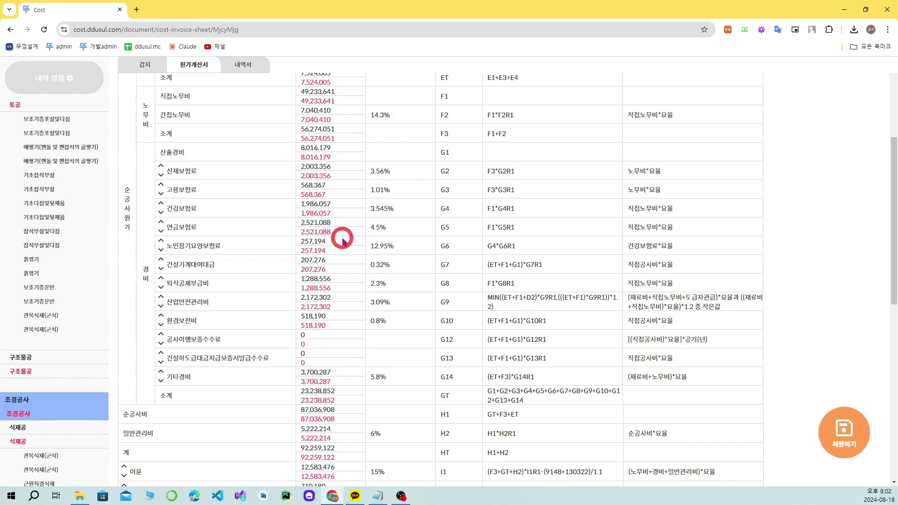
left_click(542, 234)
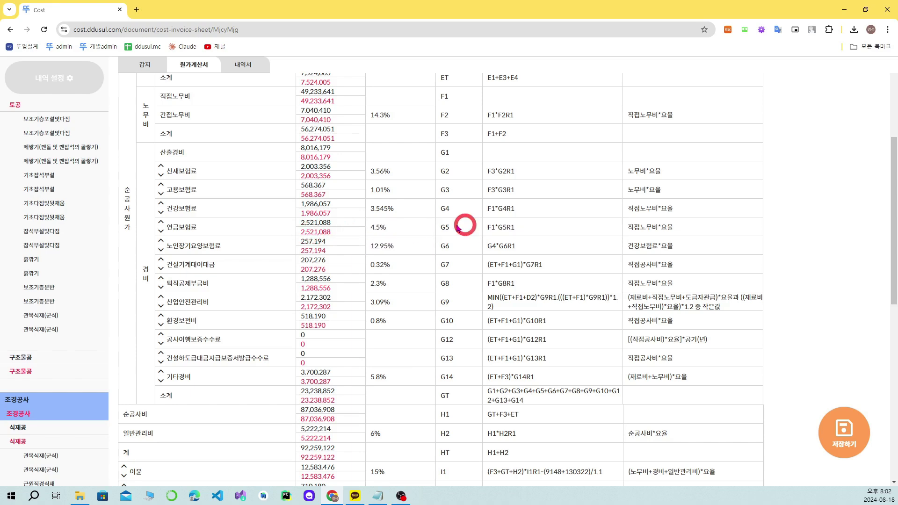
left_click(331, 214)
left_click_drag(403, 268, 262, 265)
key("Return")
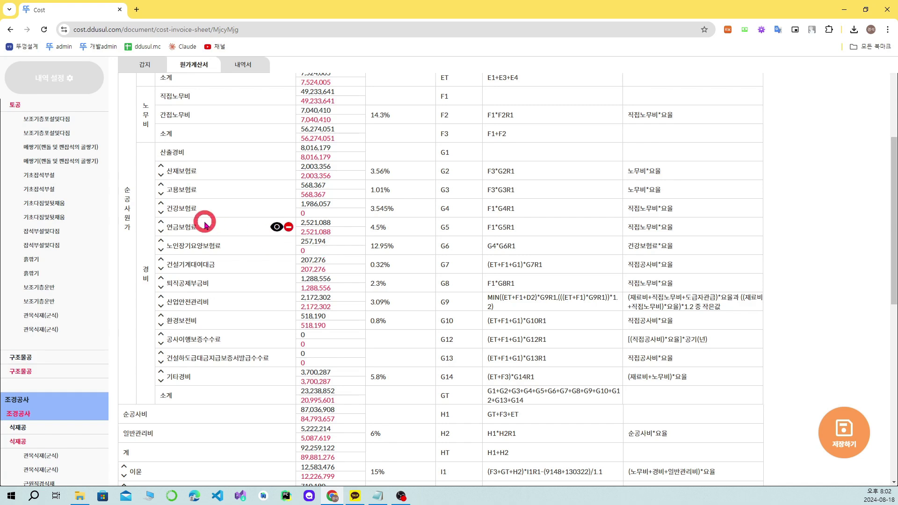
Set the 준공 amount of 연금보험료 to 1,000,000
left_click(514, 237)
left_click(514, 235)
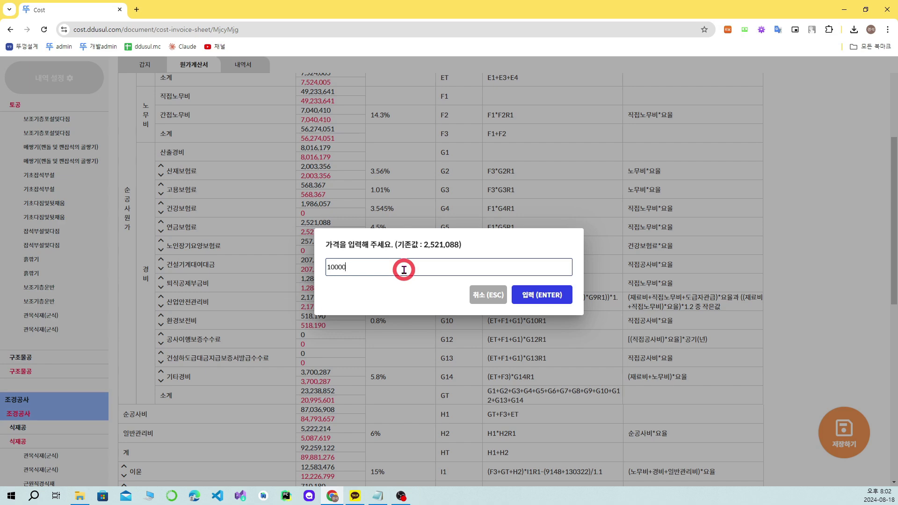
key("Return")
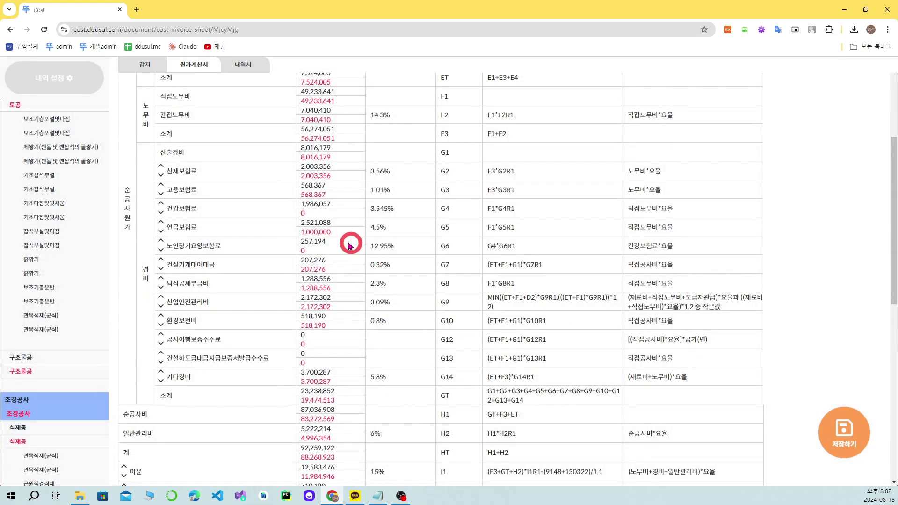
scroll(327, 257, "down", 1)
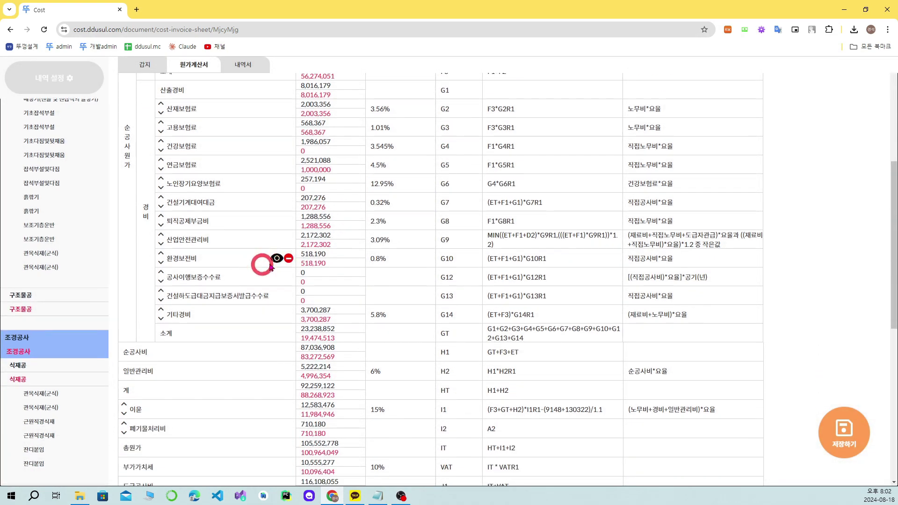
left_click(384, 265)
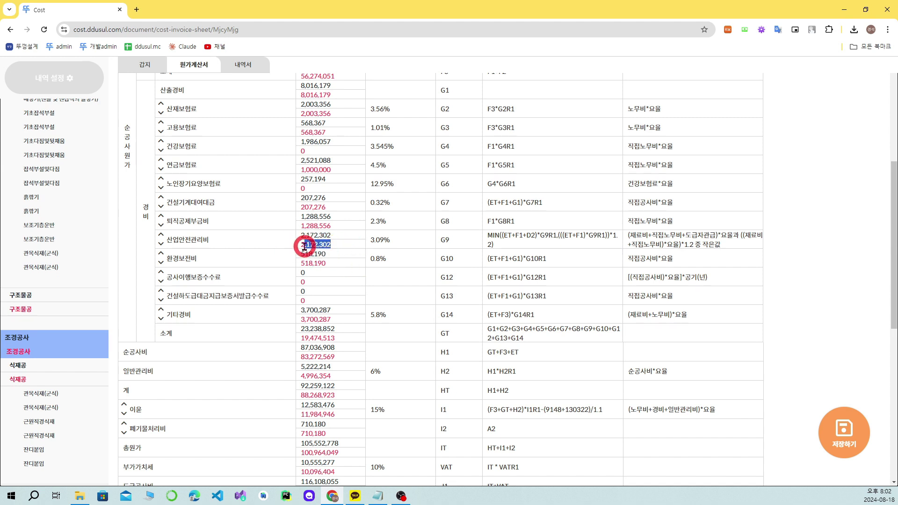
left_click(354, 247)
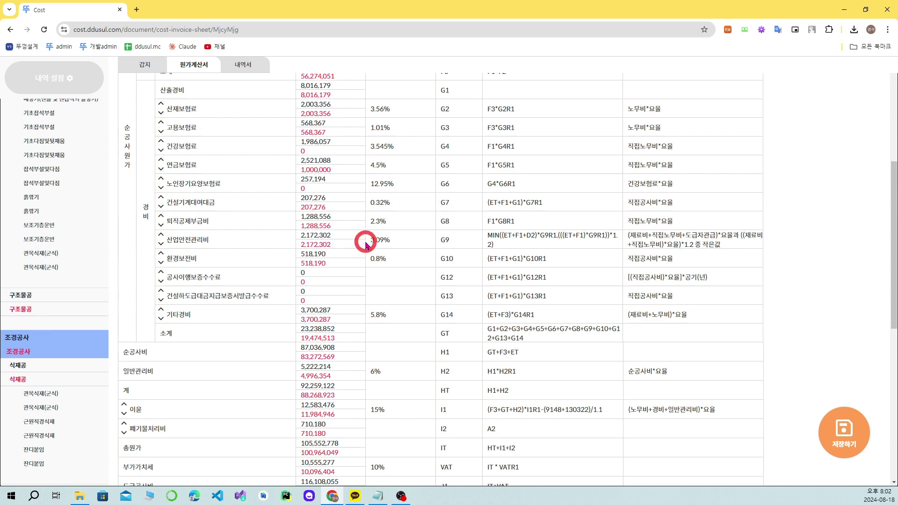
double_click(593, 245)
left_click_drag(395, 266, 281, 264)
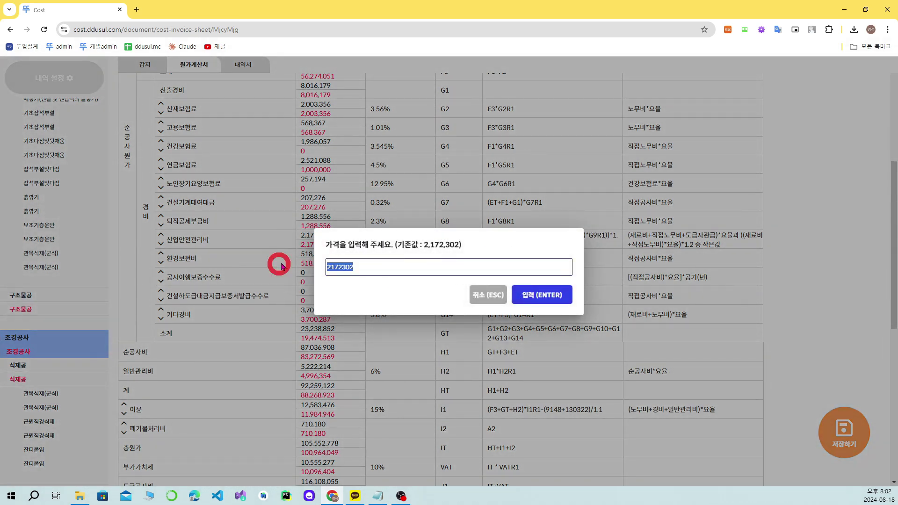
left_click(488, 294)
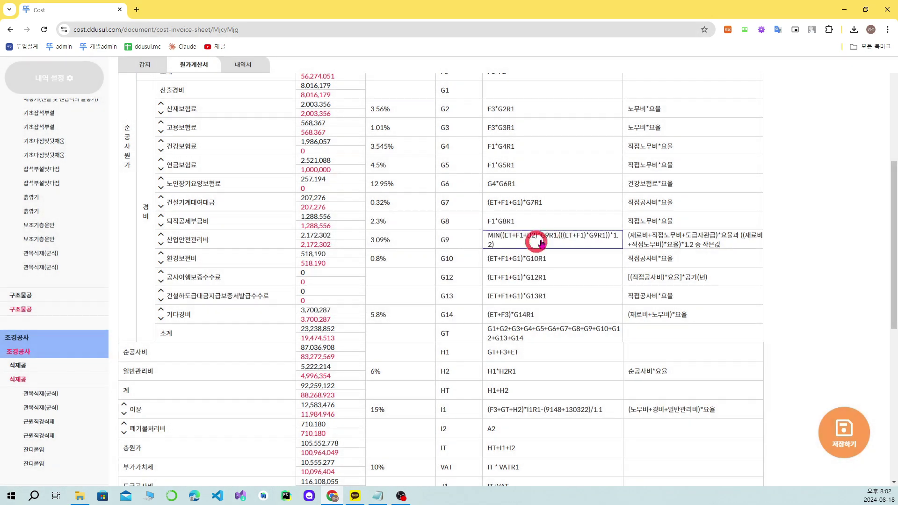
Set the 준공 amount of 산업안전관리비 to 1,500,000
double_click(539, 241)
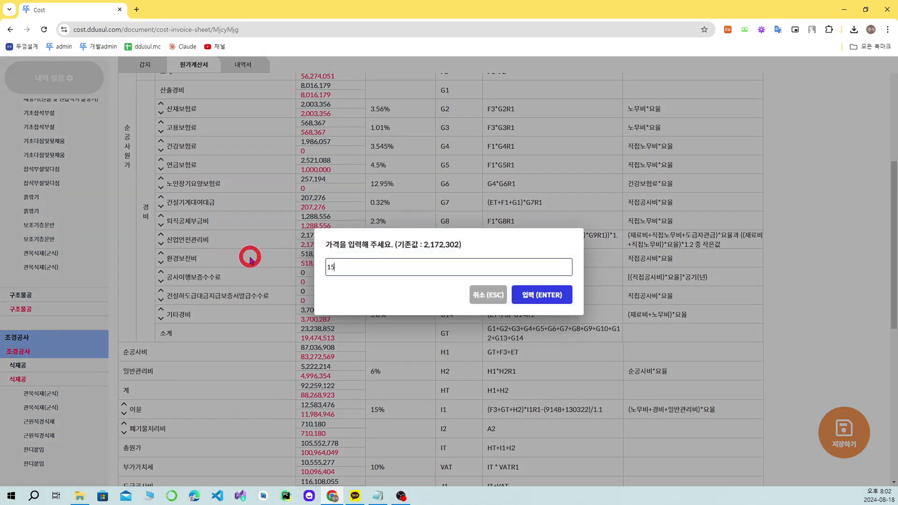
type("1500000")
left_click(557, 293)
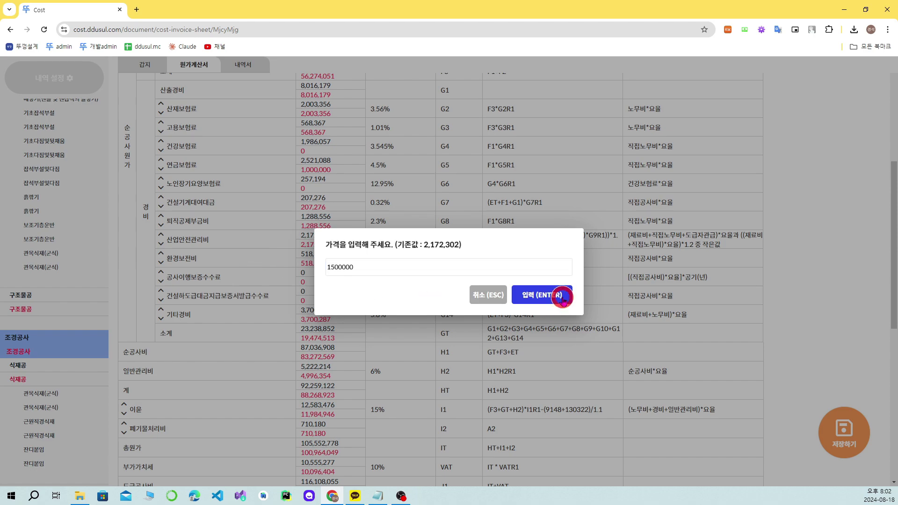
Check the 준공 totals in the 원가계산서 and save the 준공 estimate
scroll(361, 281, "down", 5)
scroll(326, 277, "up", 1)
scroll(321, 261, "up", 2)
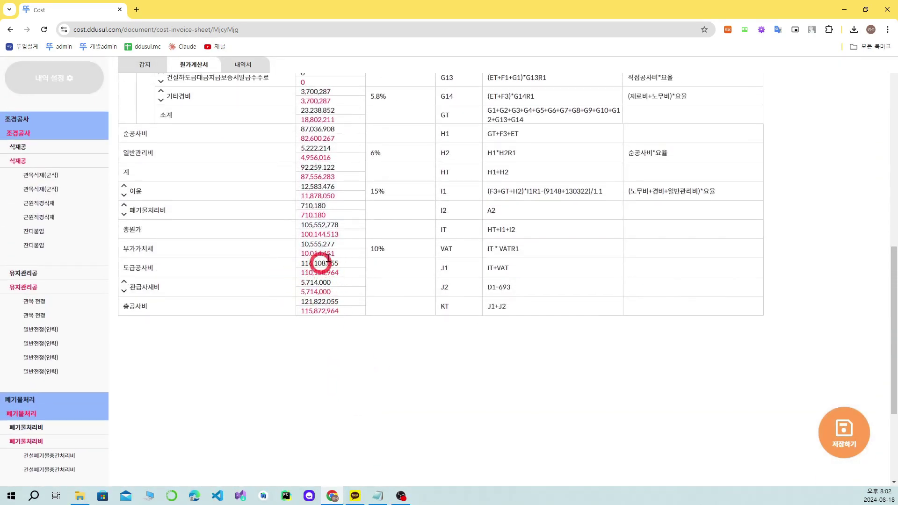
scroll(369, 305, "up", 5)
scroll(368, 305, "up", 3)
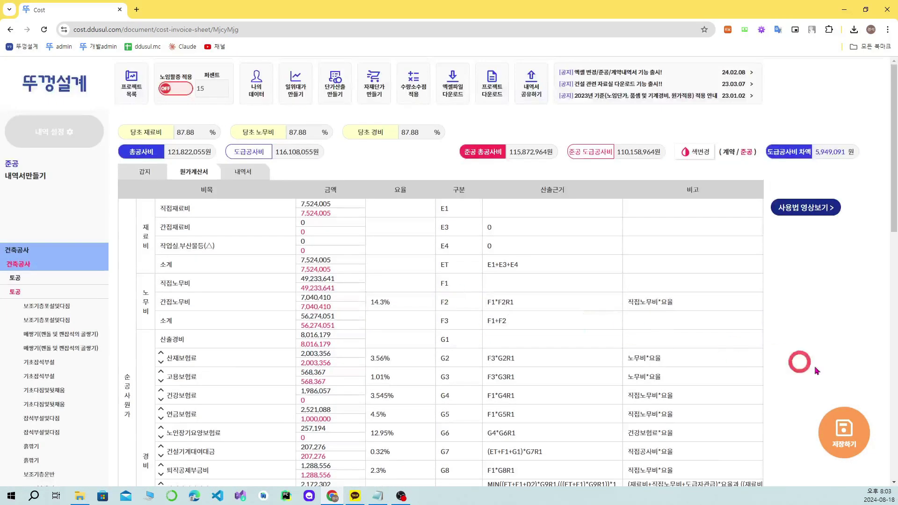
left_click(837, 430)
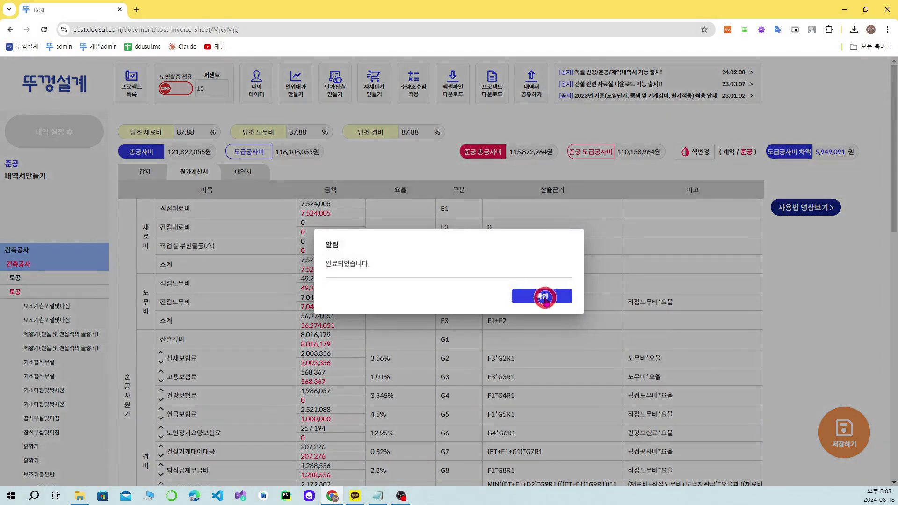
left_click(542, 296)
Examine the 계약금액 and 준공금액 on the 갑지 of the 준공 estimate
left_click(145, 171)
scroll(619, 402, "down", 3)
scroll(551, 287, "up", 2)
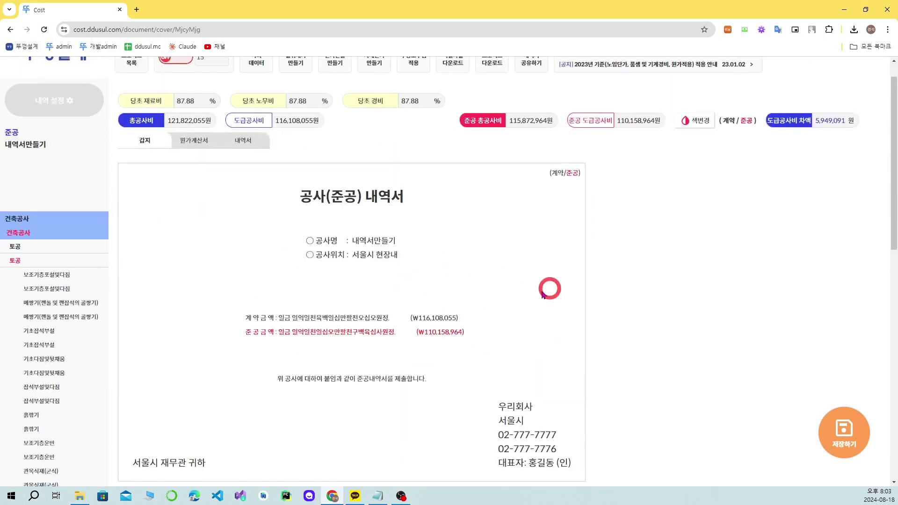
scroll(485, 329, "down", 2)
scroll(542, 321, "up", 3)
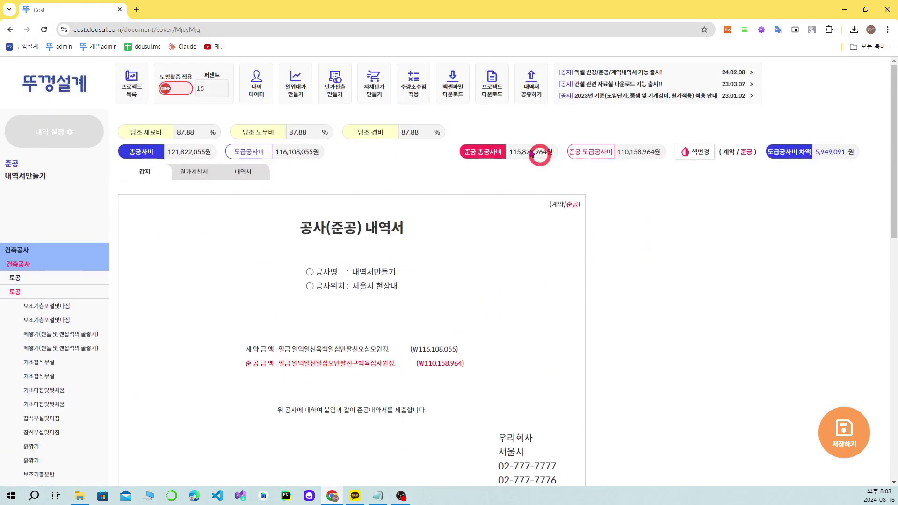
Download the 준공 estimate as an Excel file, open it in Excel with editing enabled and show the 원가계산서 sheet
left_click(454, 87)
left_click(654, 307)
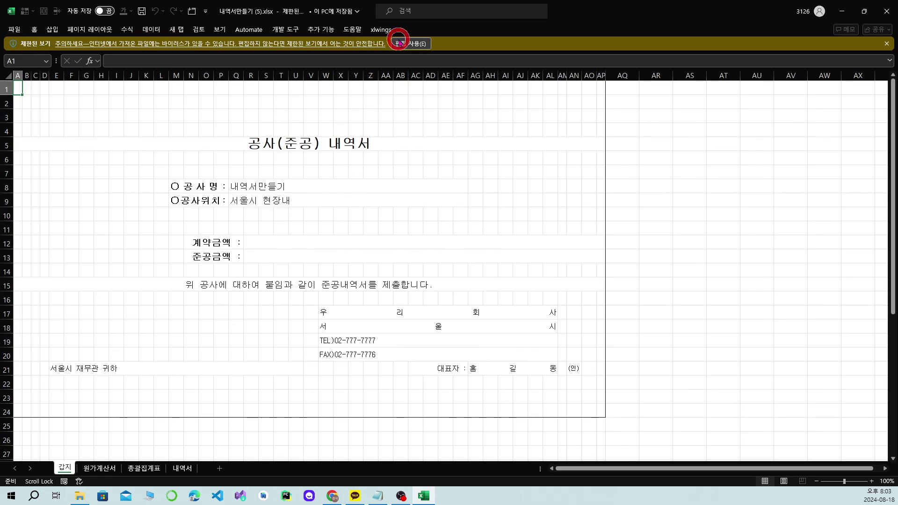
left_click(96, 468)
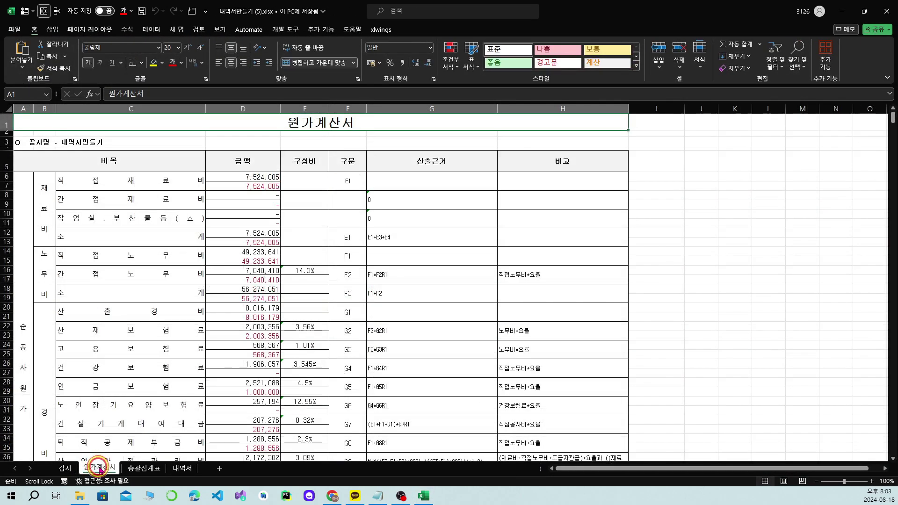
Review the 총괄집계표 and 내역서 sheets of the exported 준공 workbook, and close the workbook to return to the web estimate
left_click(142, 468)
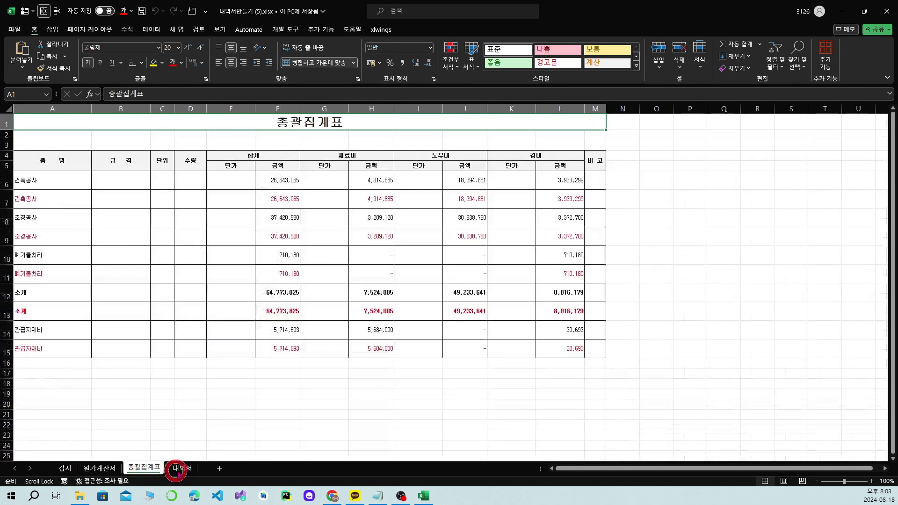
left_click(181, 469)
left_click(887, 10)
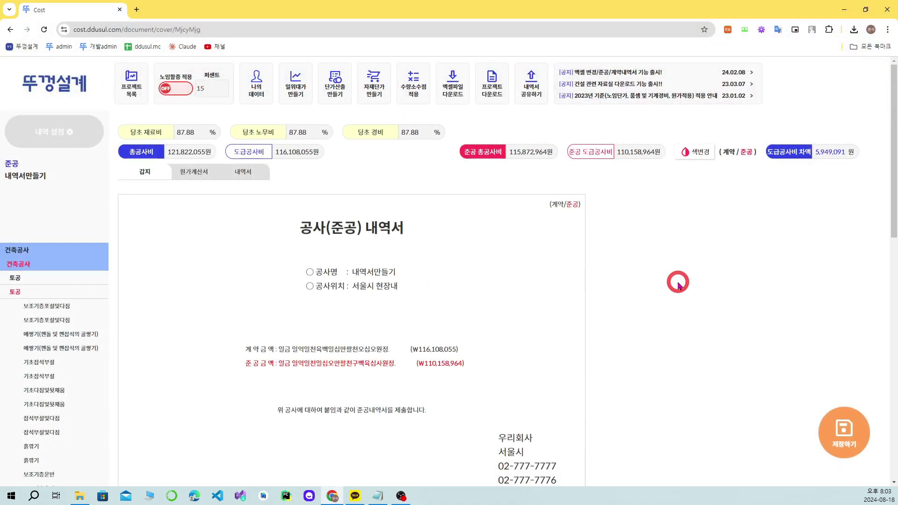
Show the 내역서 of the 준공 estimate, and briefly view the 일위대가 만들기 form without creating an entry
left_click(243, 172)
left_click(195, 173)
left_click(141, 175)
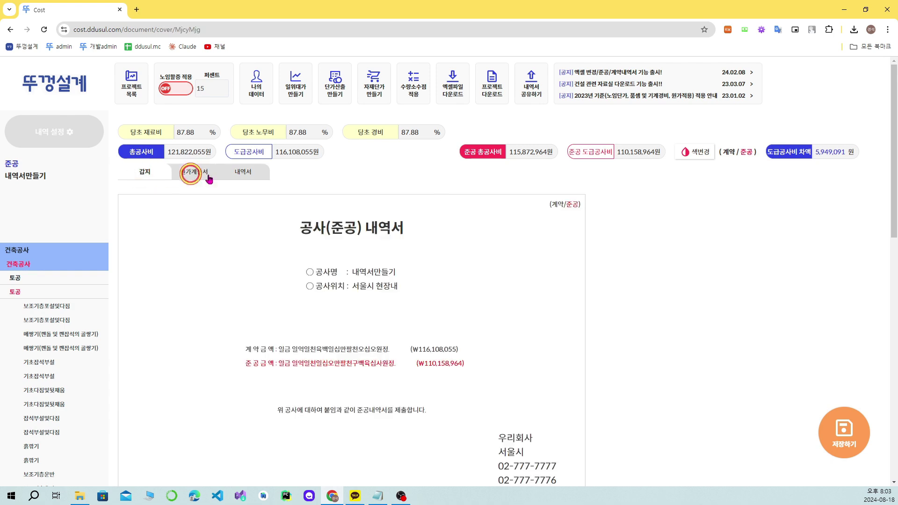
left_click(246, 172)
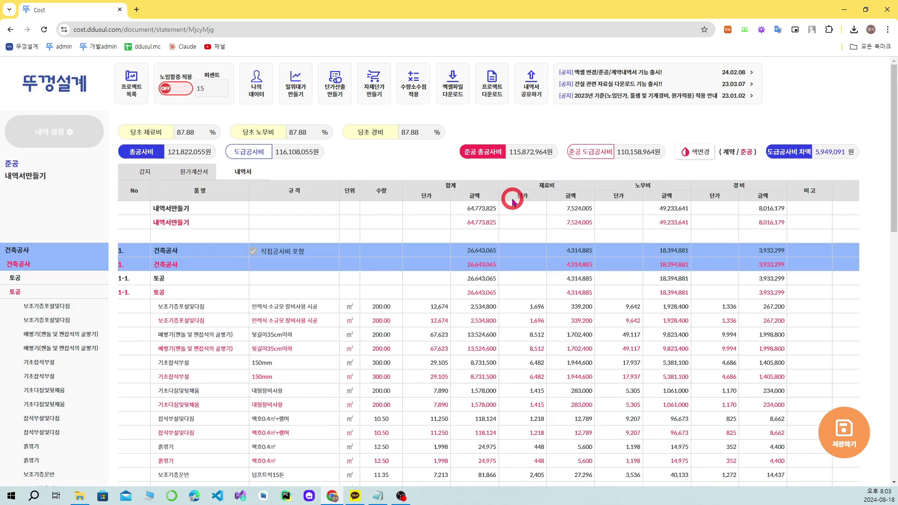
left_click(297, 87)
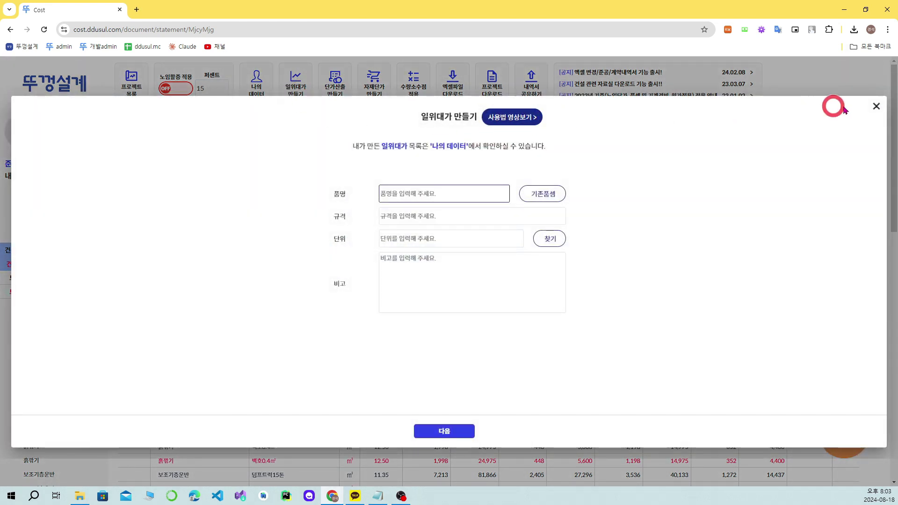
left_click(877, 106)
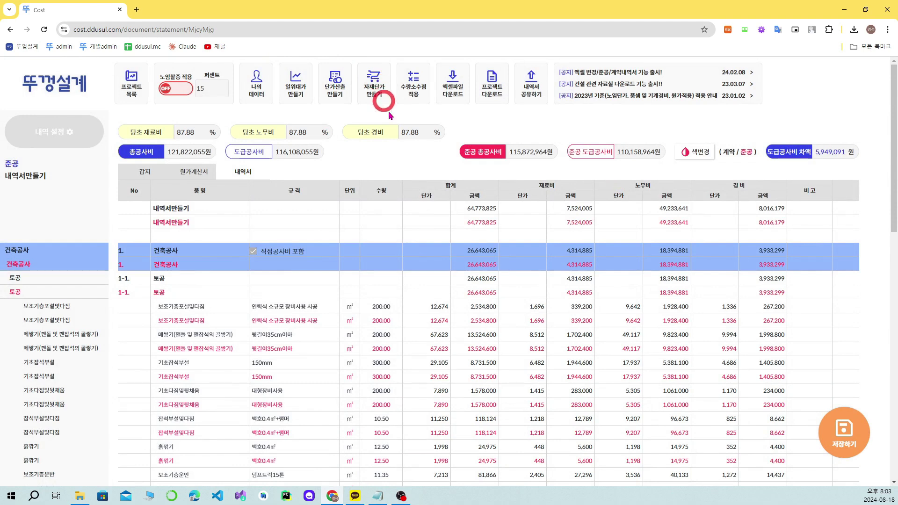